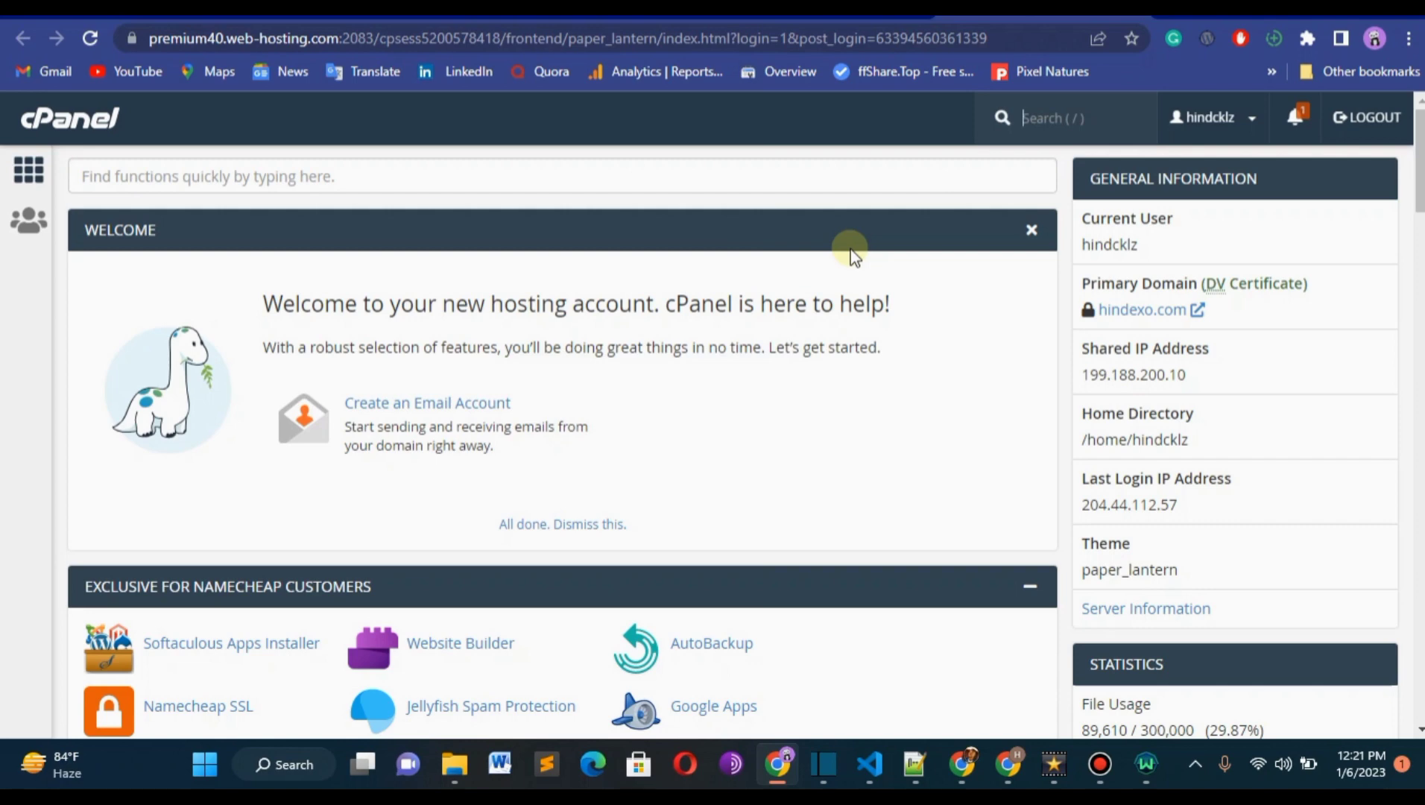
Review the Namecheap shared hosting plans and their yearly pricing.
left_click(195, 15)
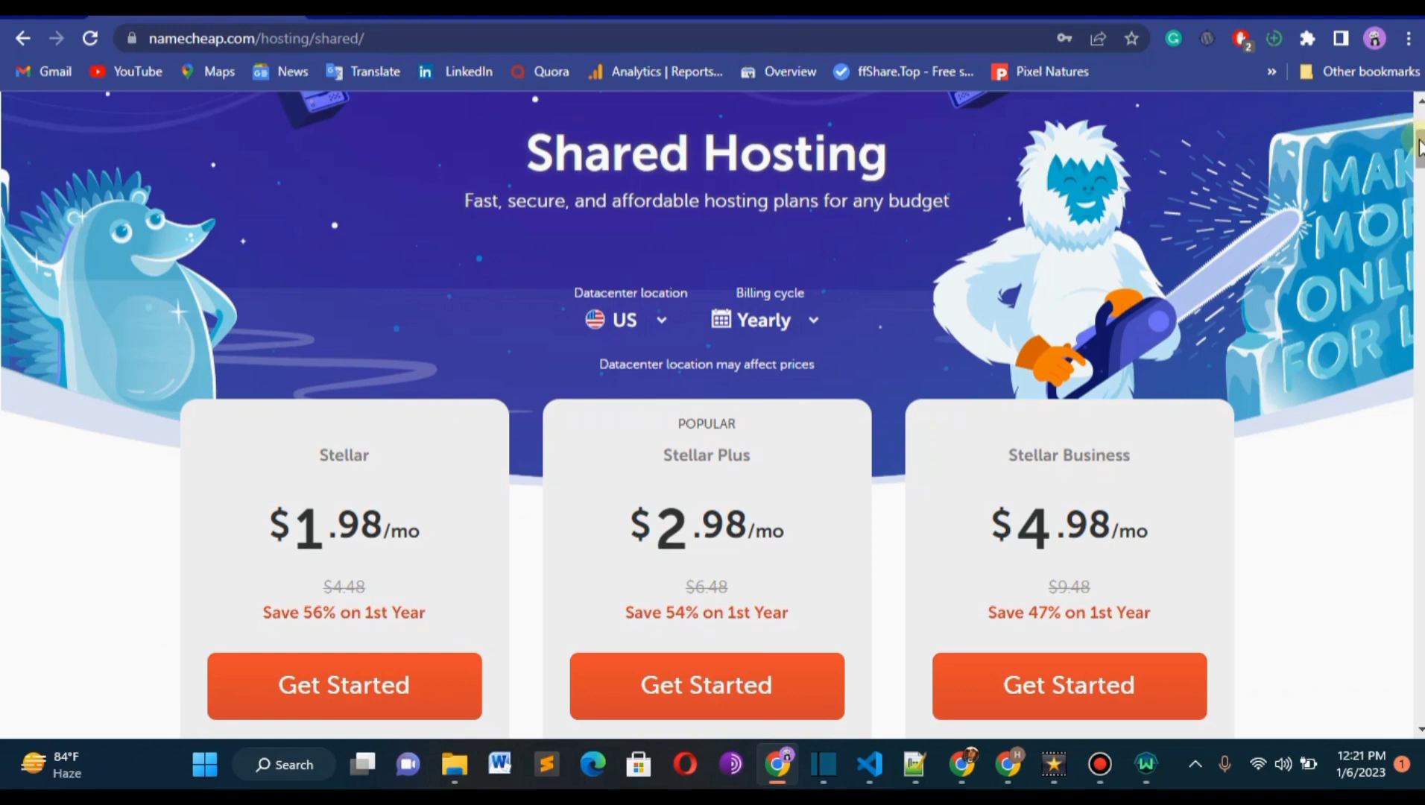
scroll(713, 417, "down", 3)
scroll(713, 417, "up", 2)
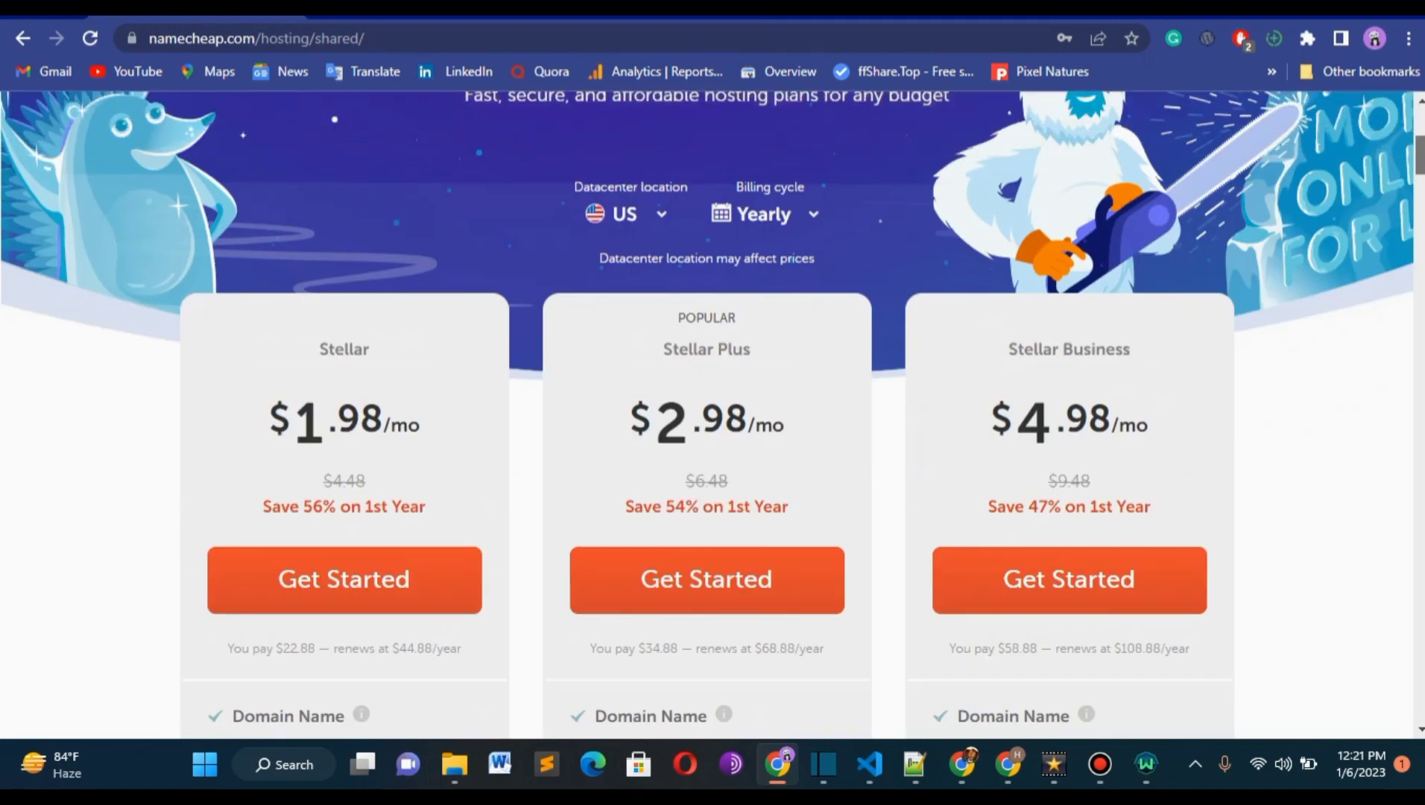
scroll(712, 418, "down", 1)
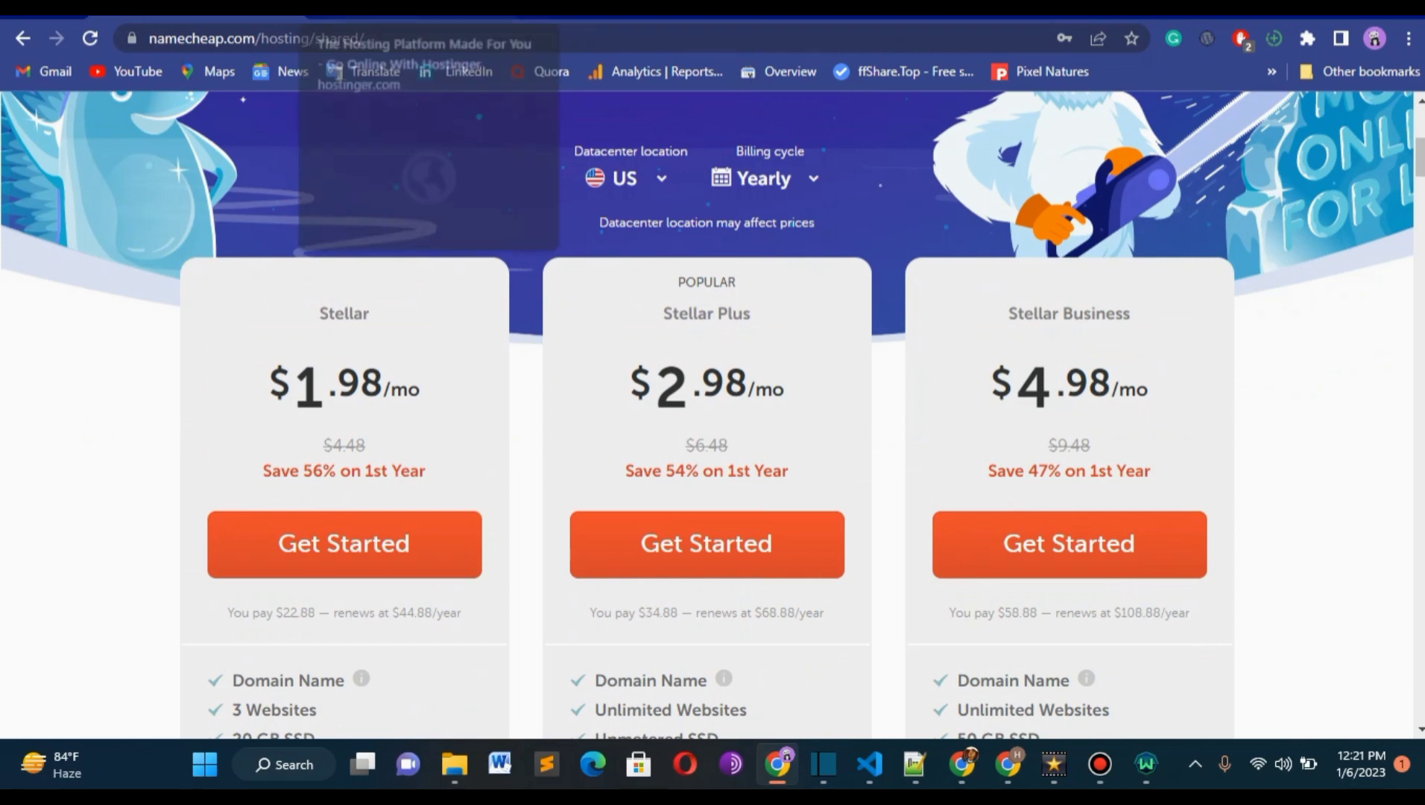
Review the Web Hosting plan features and pricing on Hostinger, and the shared hosting plans page on HostGator.
left_click(432, 14)
scroll(713, 417, "down", 2)
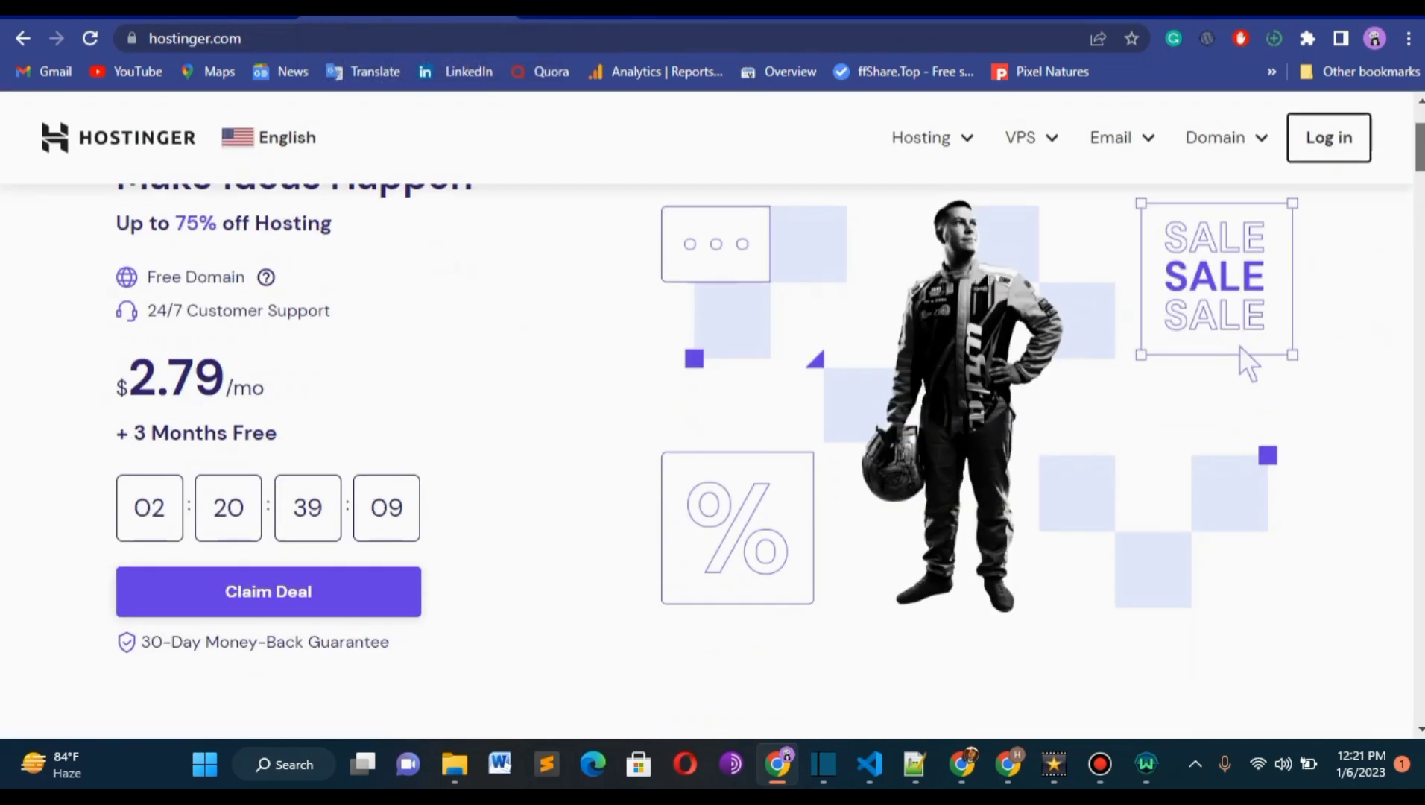
scroll(712, 417, "down", 10)
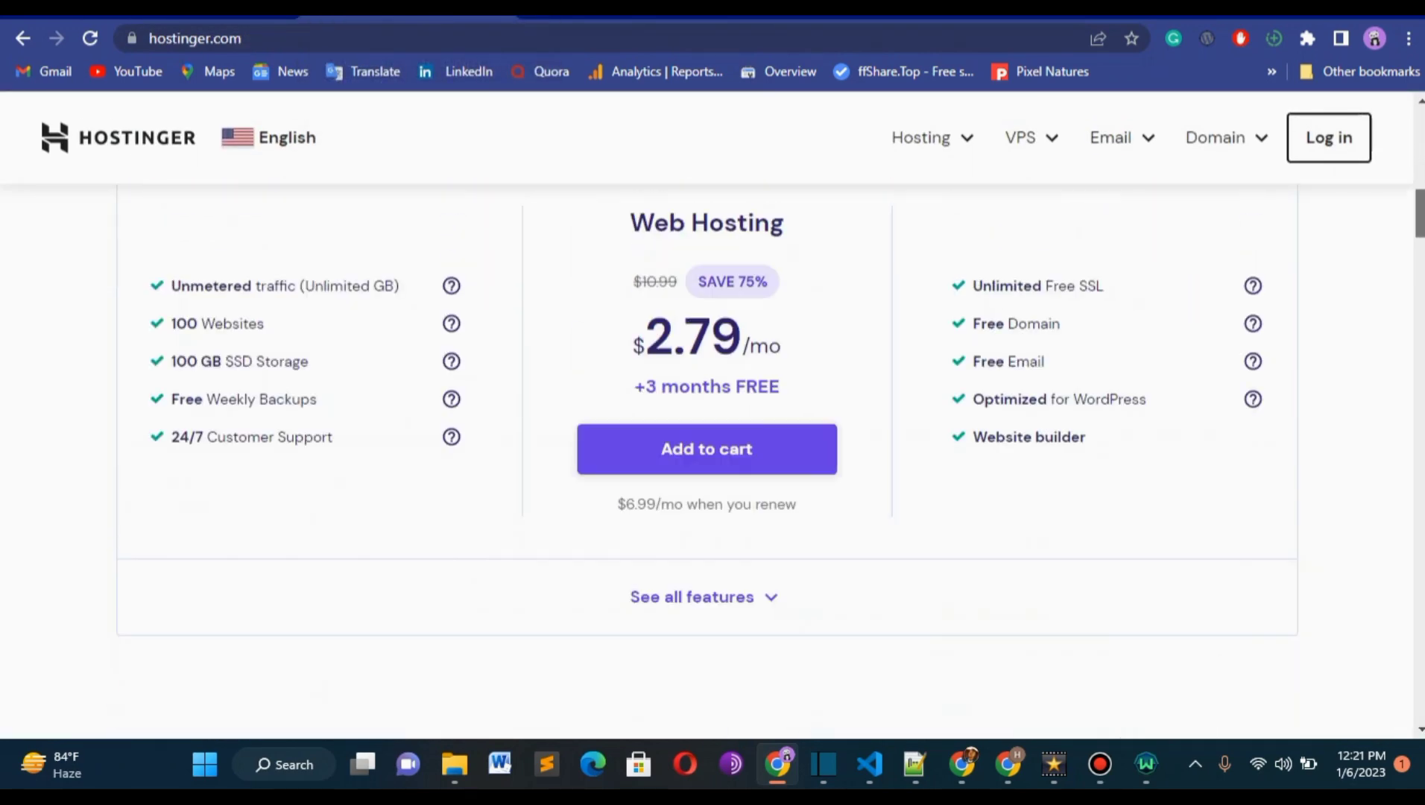
scroll(707, 440, "up", 1)
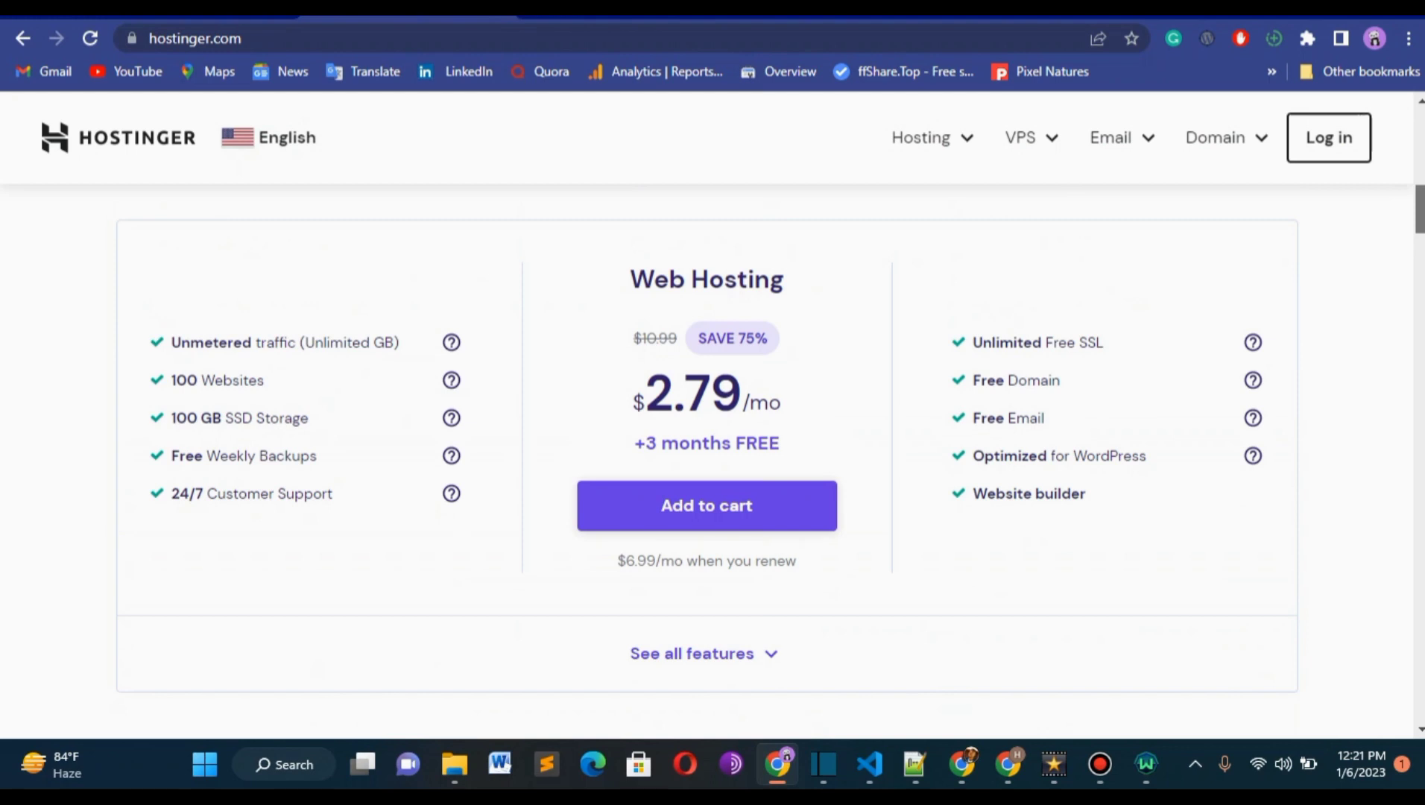
scroll(707, 439, "down", 1)
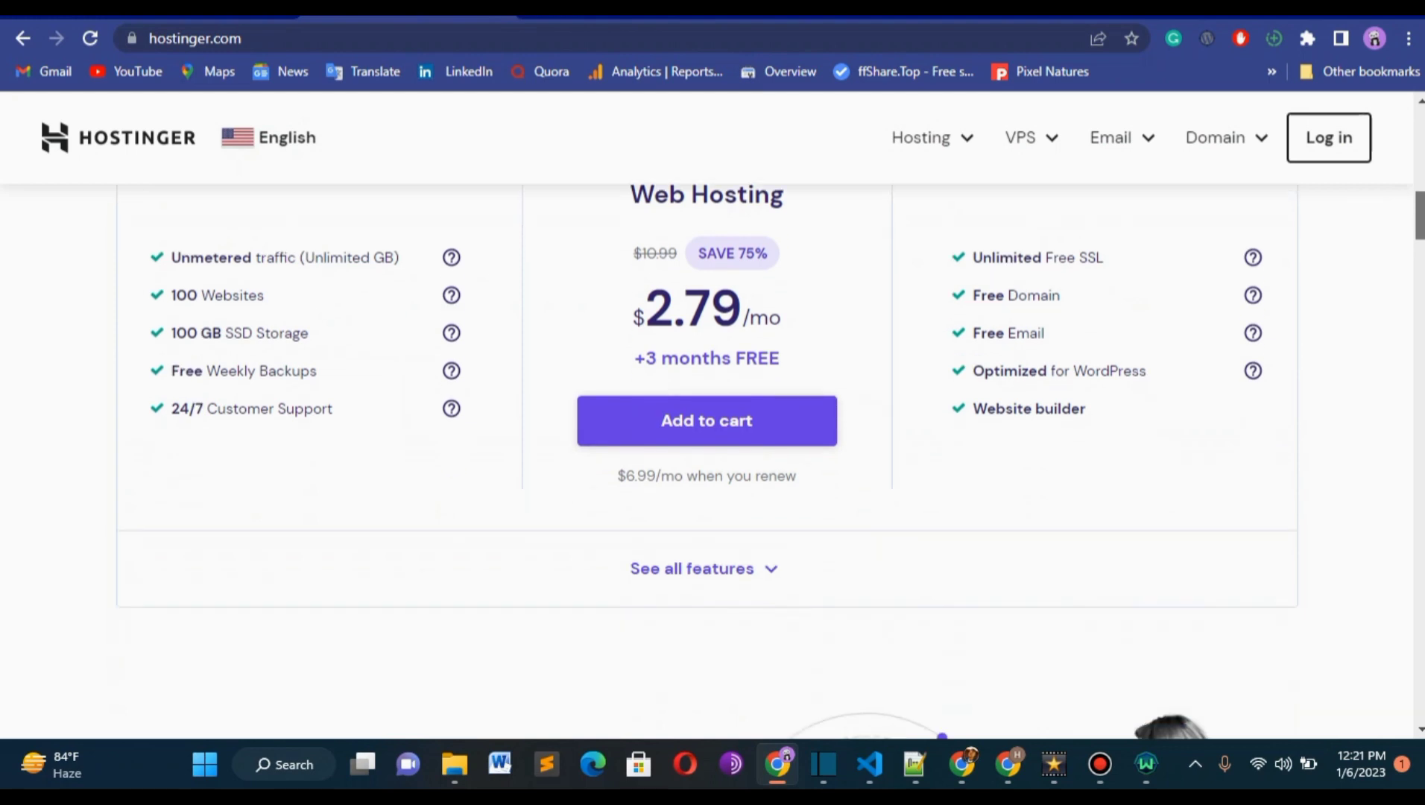
scroll(706, 439, "down", 1)
scroll(707, 439, "down", 2)
scroll(1130, 206, "up", 2)
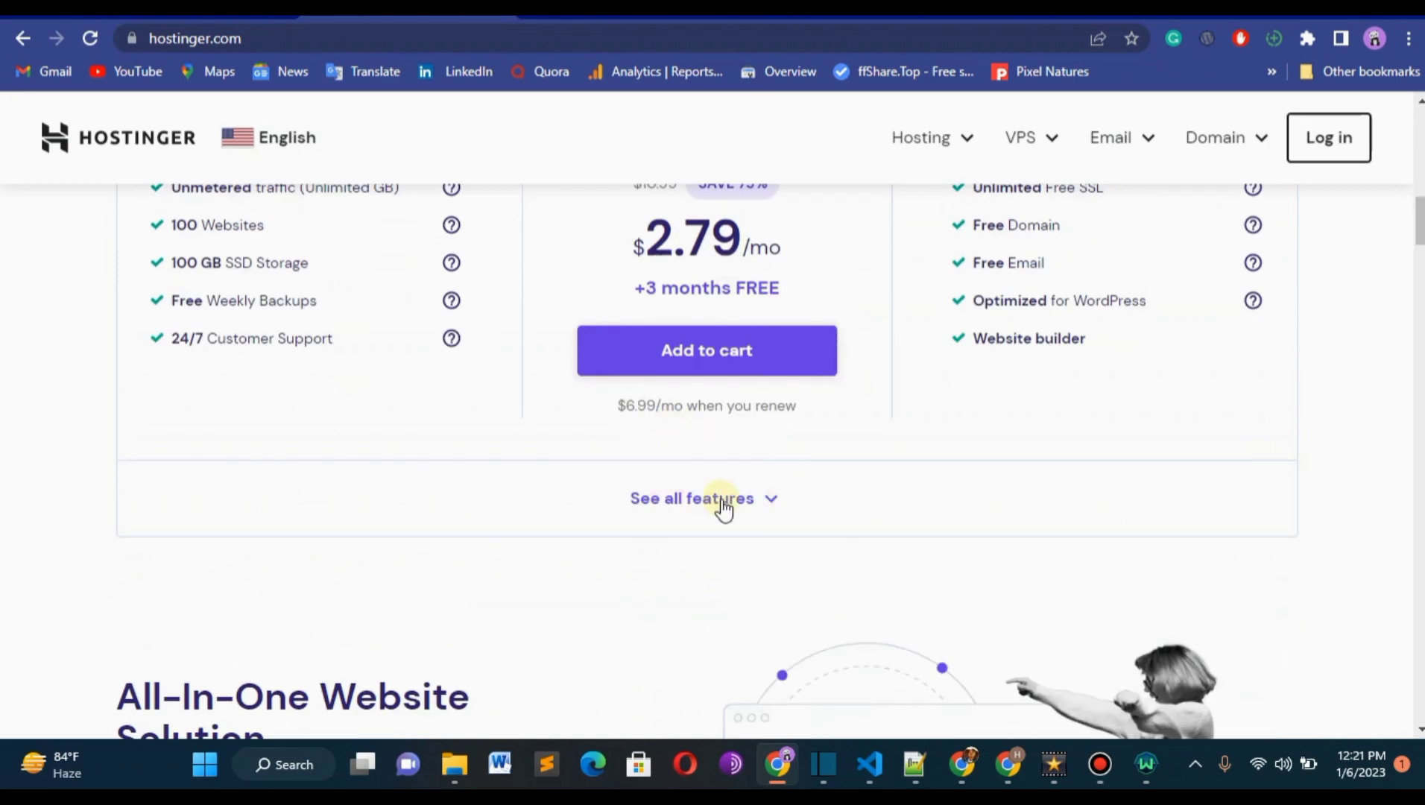
scroll(707, 440, "up", 4)
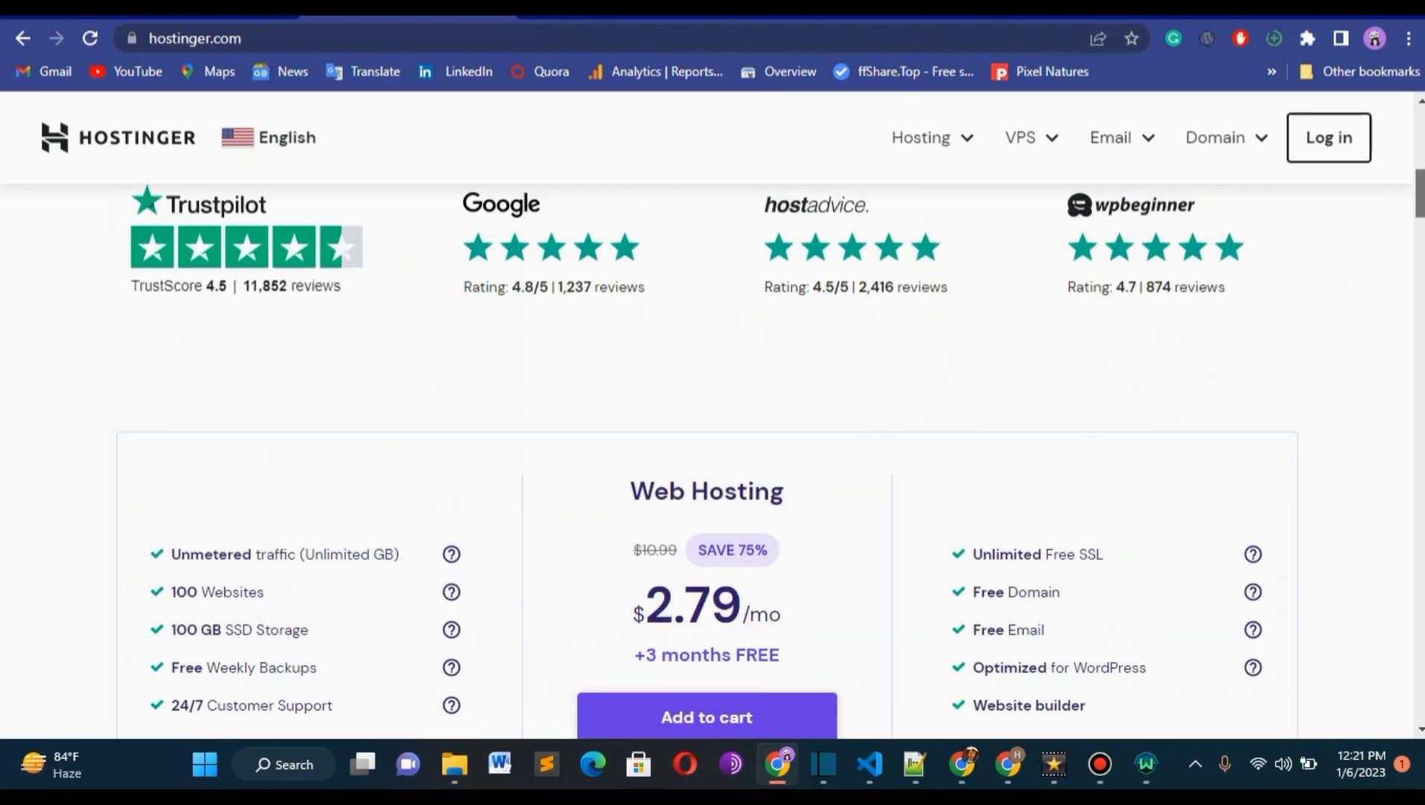
left_click(603, 17)
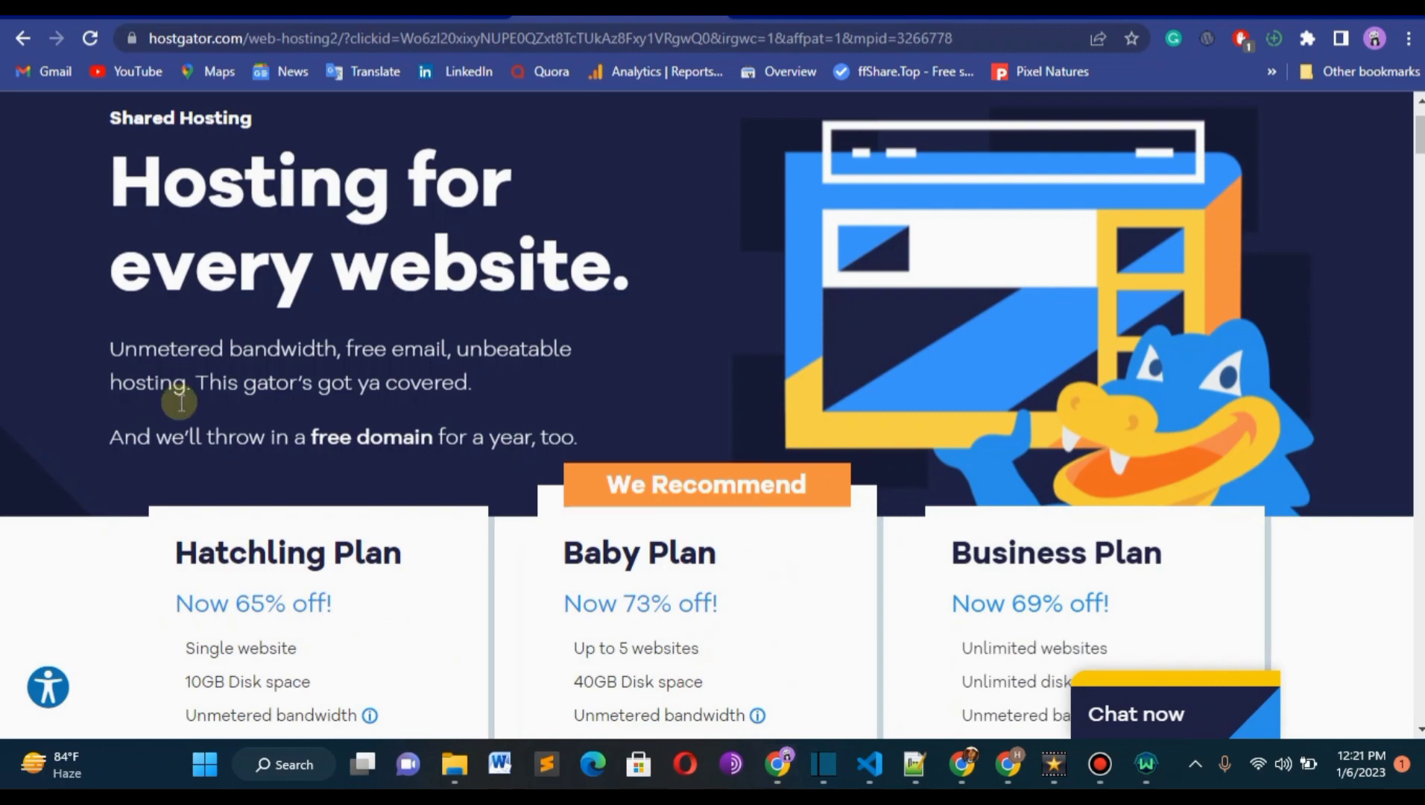
mouse_move(1422, 123)
left_mouse_down()
mouse_move(1422, 180)
mouse_move(1420, 106)
mouse_move(1416, 190)
mouse_move(1406, 123)
left_mouse_up()
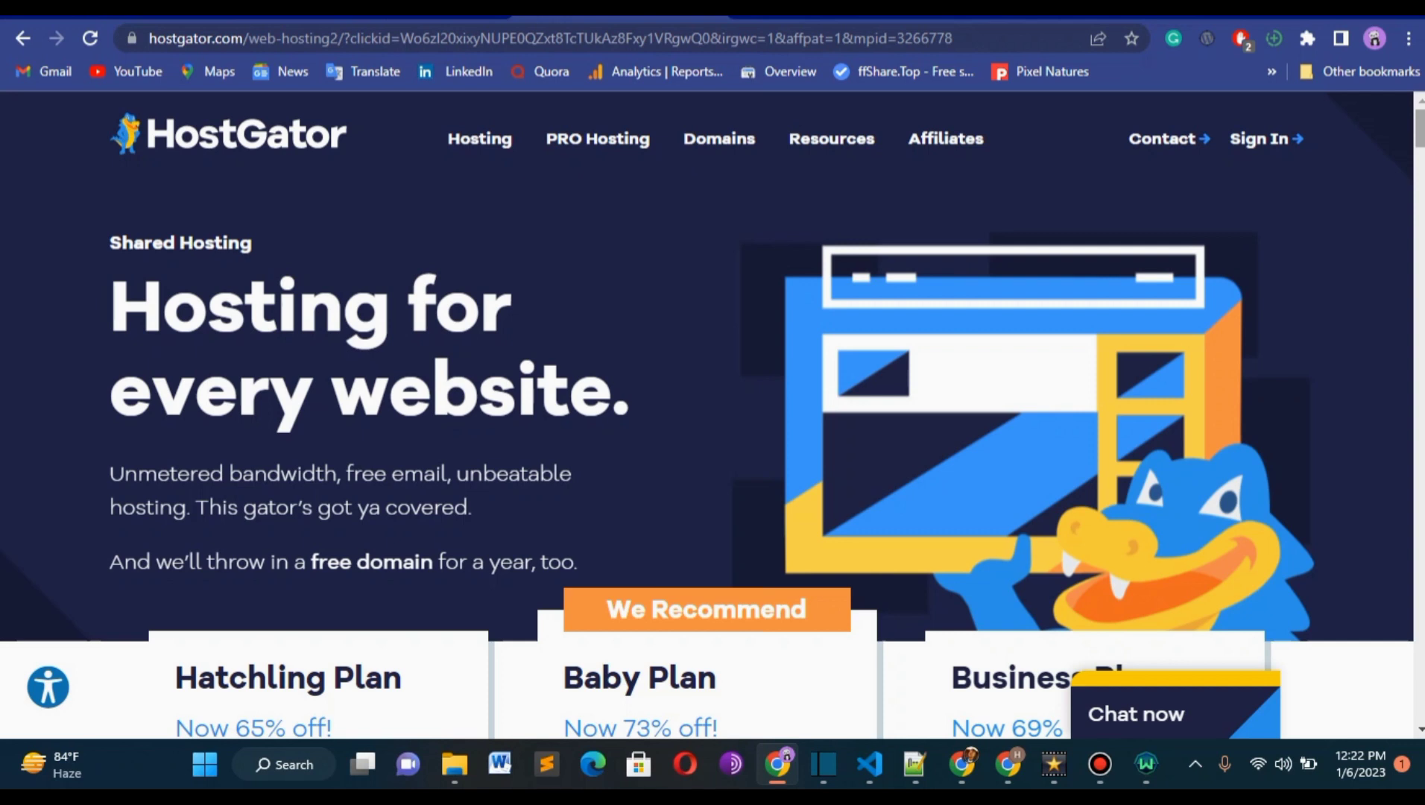
Open cPanel for hindexo.com through its Stellar Plus hosting product in the Namecheap account.
left_click(782, 16)
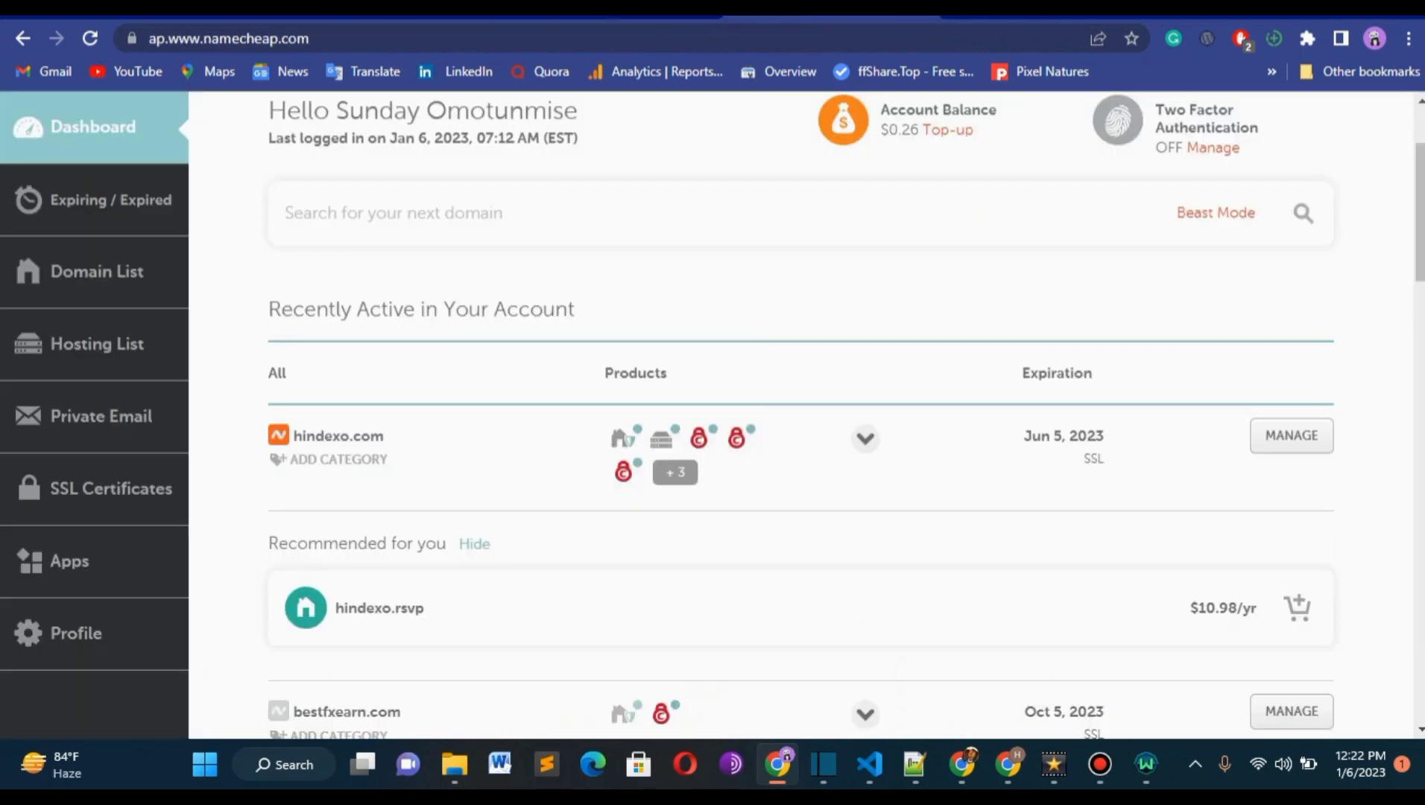
mouse_move(717, 440)
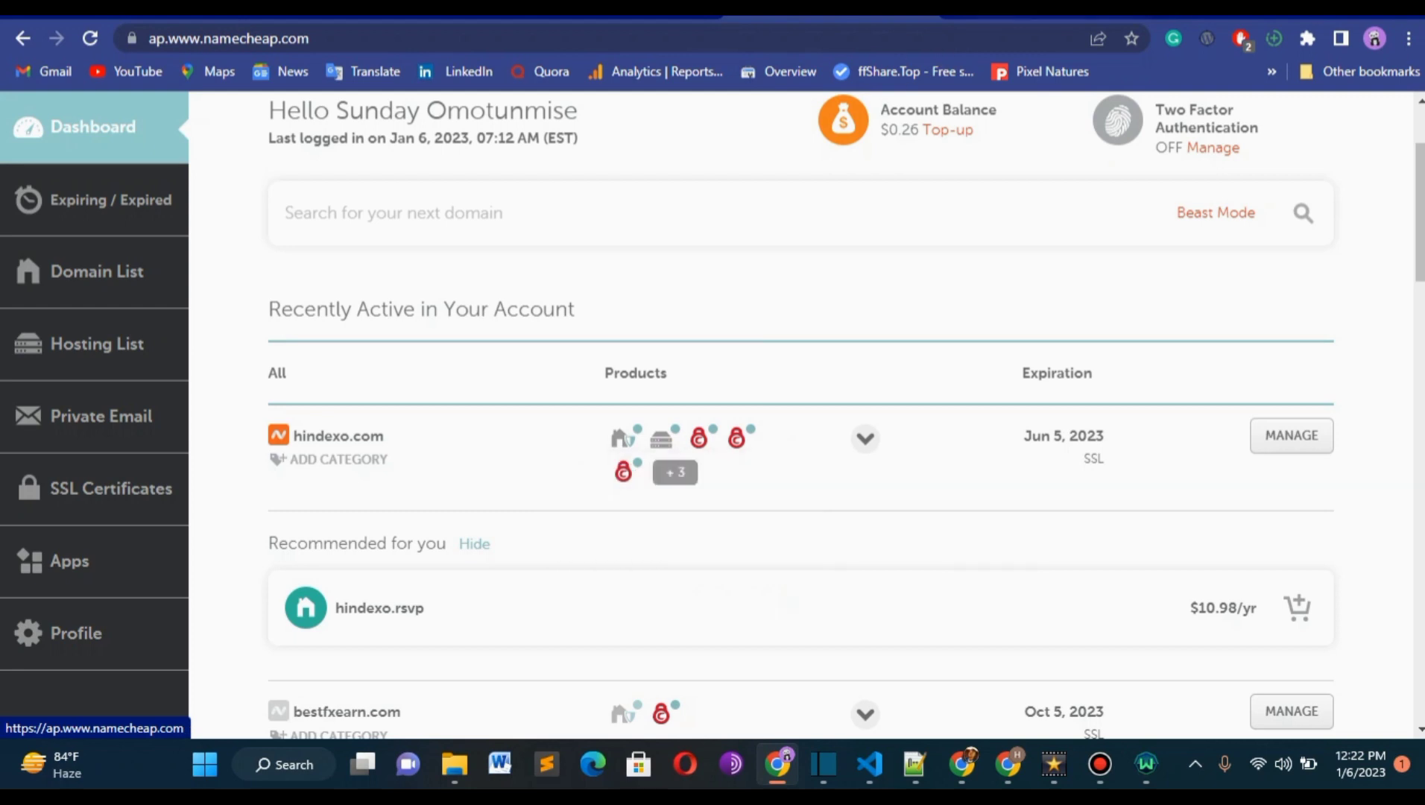
mouse_move(630, 436)
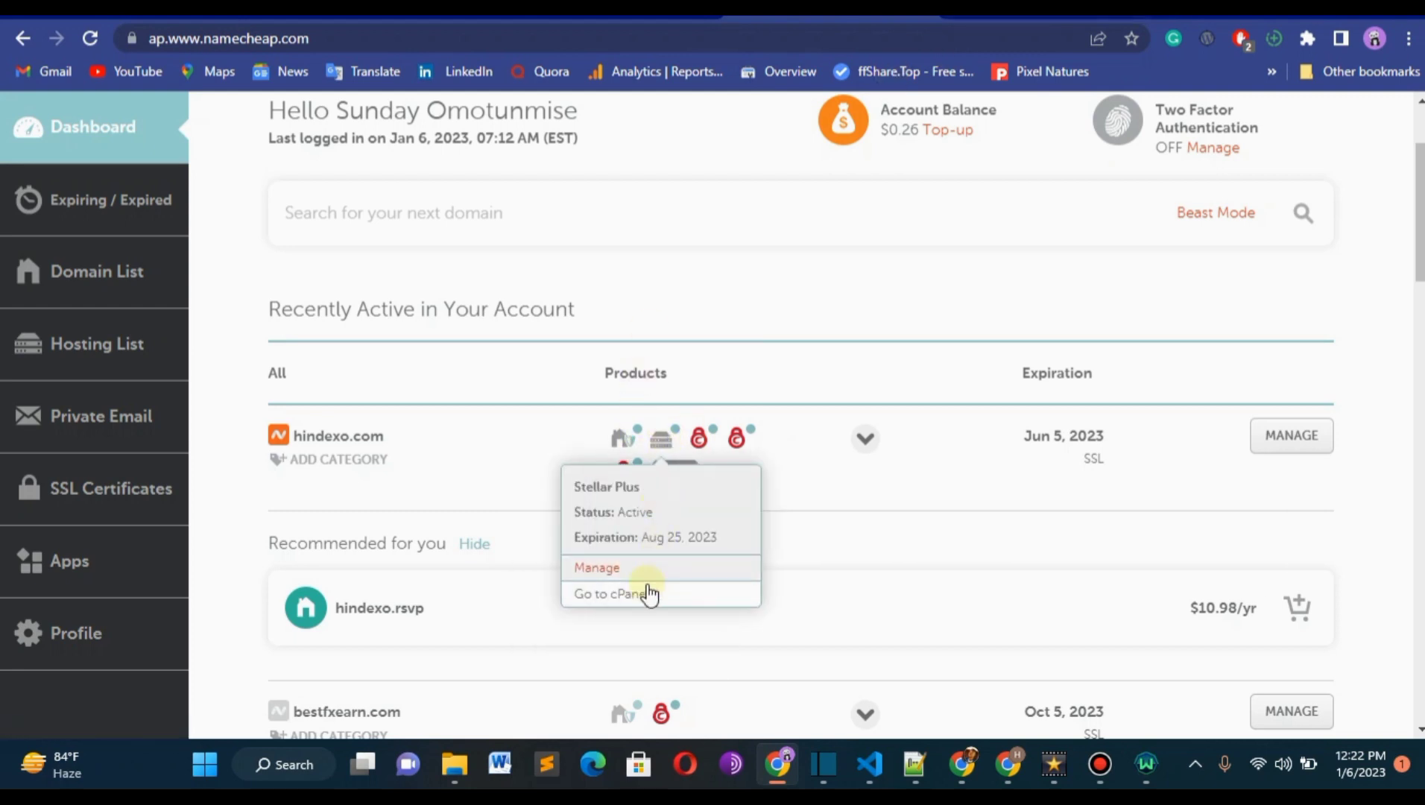
left_click(638, 585)
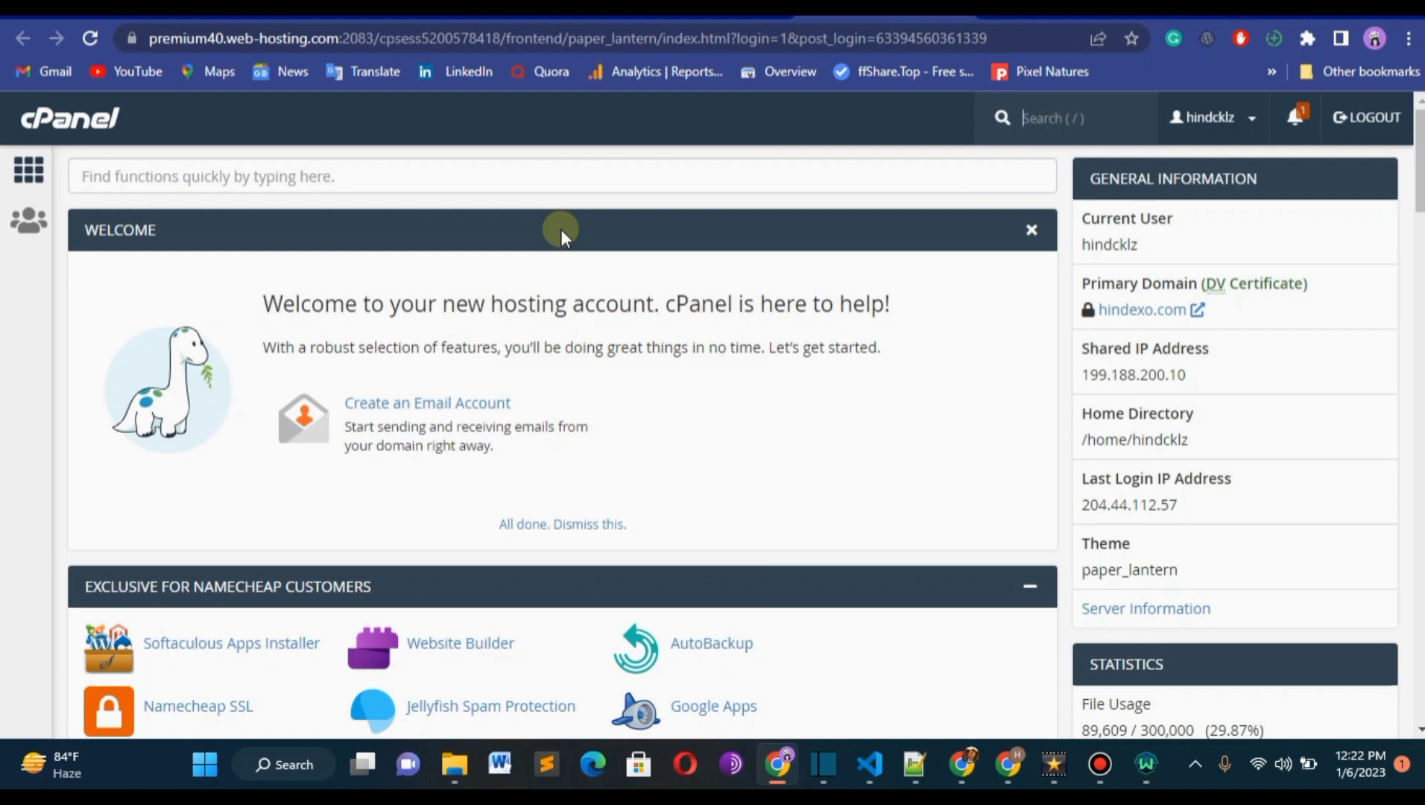
Open the WordPress script page from the Softaculous Apps Installer section of cPanel.
scroll(560, 230, "down", 1)
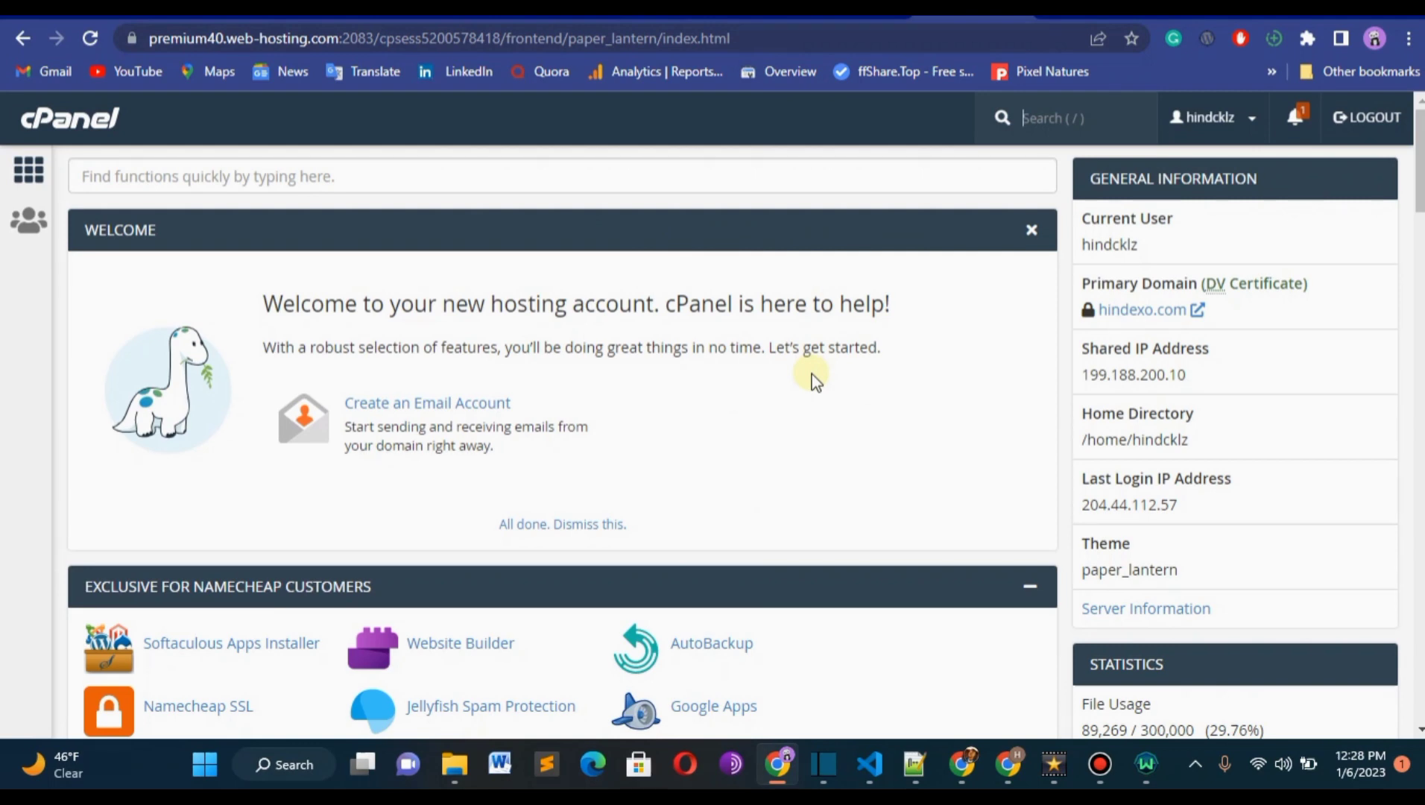
key("/")
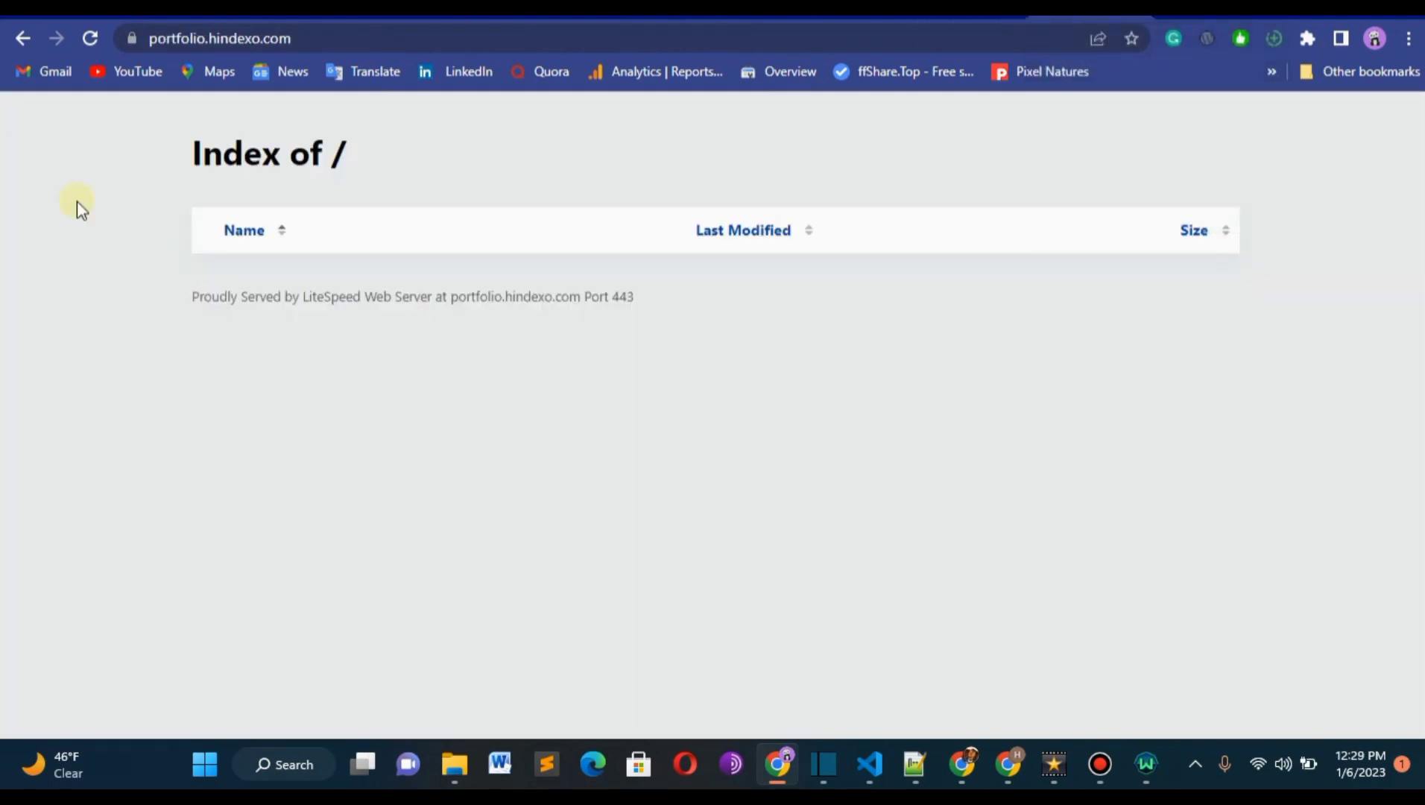
left_click(955, 12)
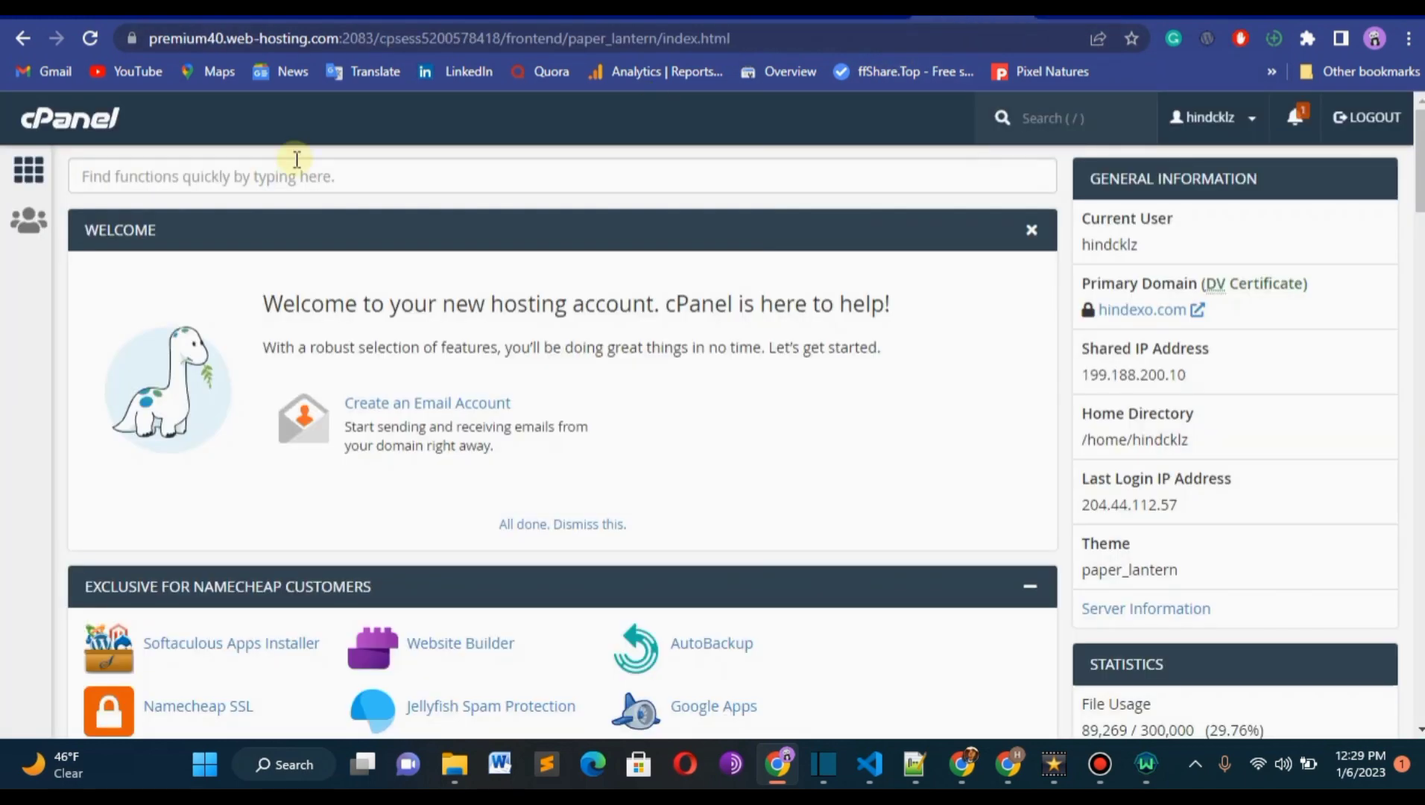
key("/")
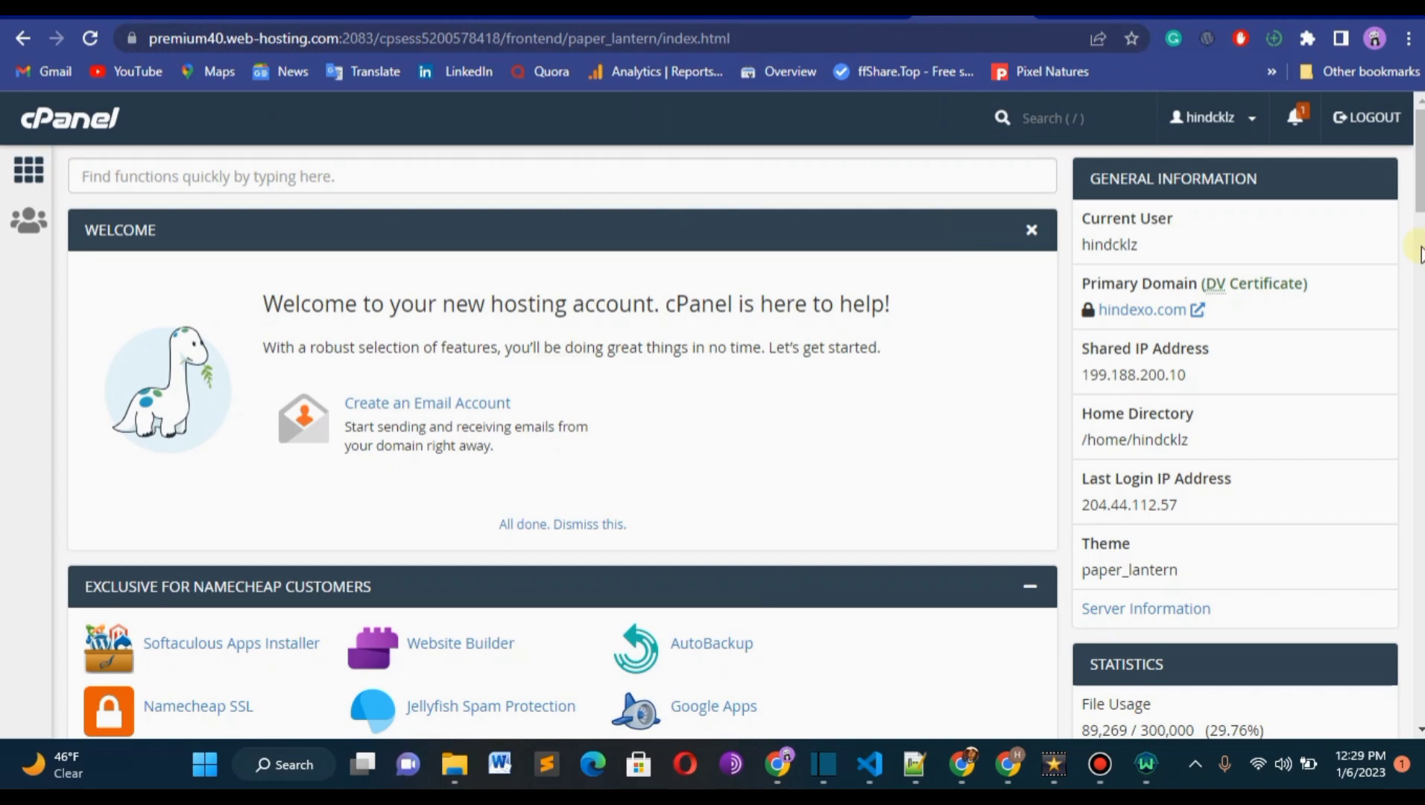
scroll(1419, 166, "down", 1)
scroll(370, 237, "down", 9)
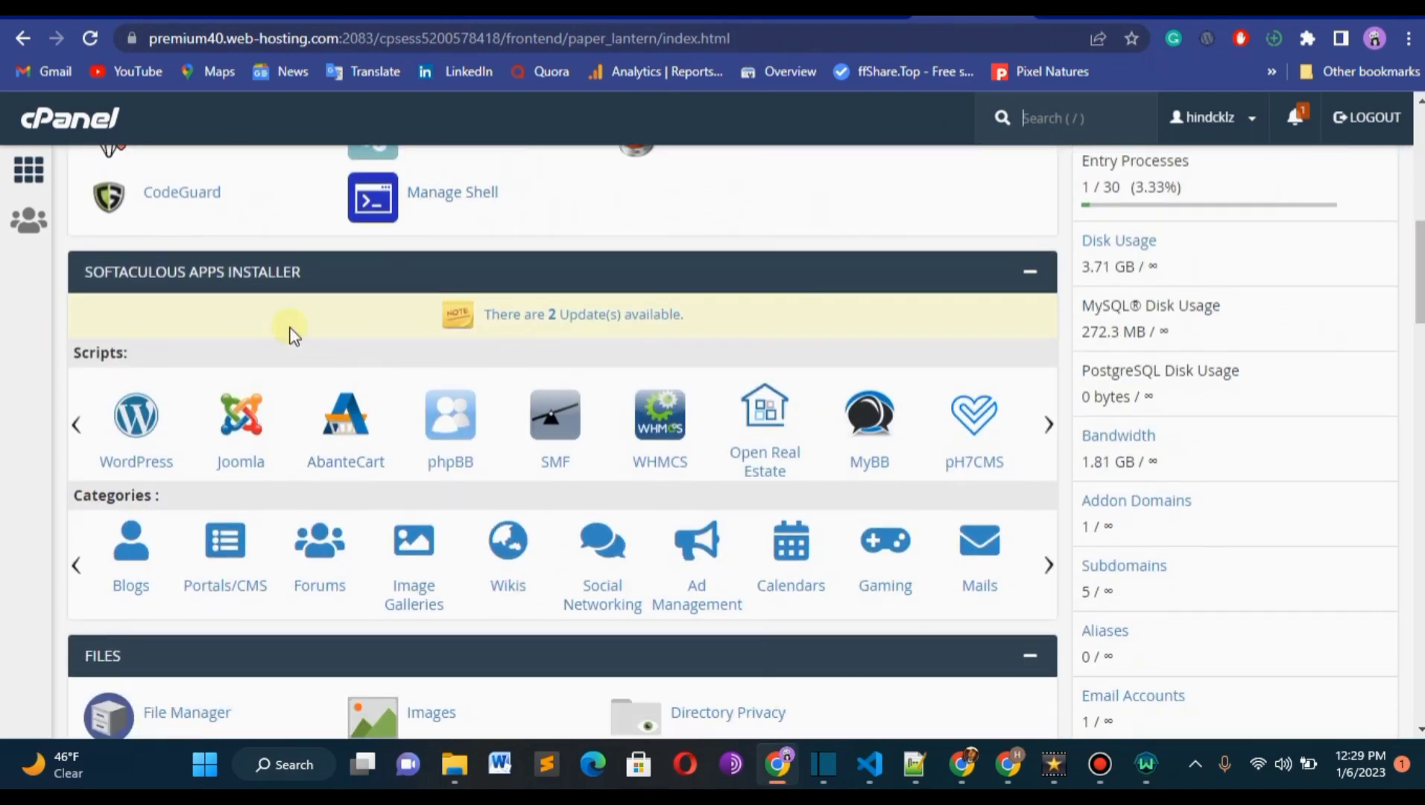
left_click(129, 445)
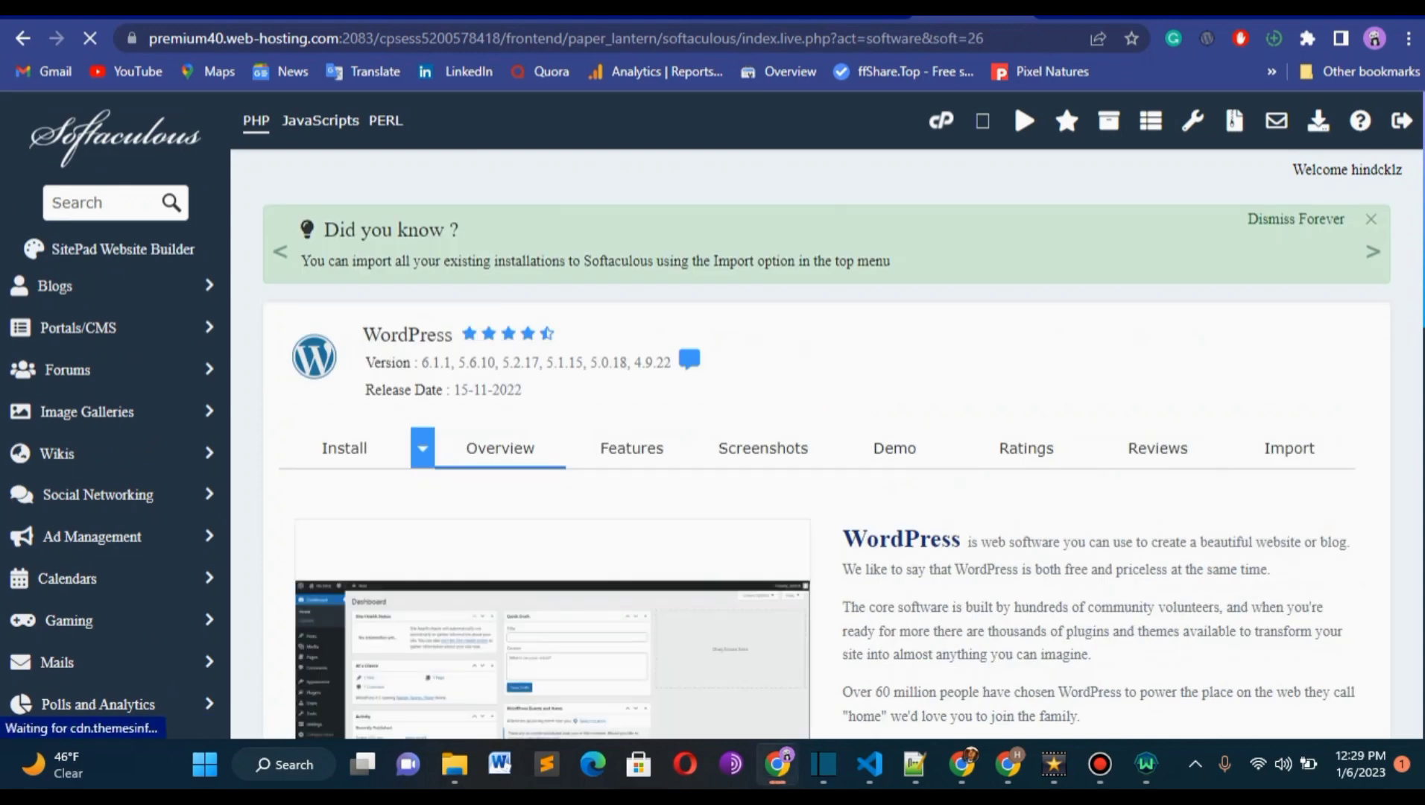
scroll(828, 417, "down", 6)
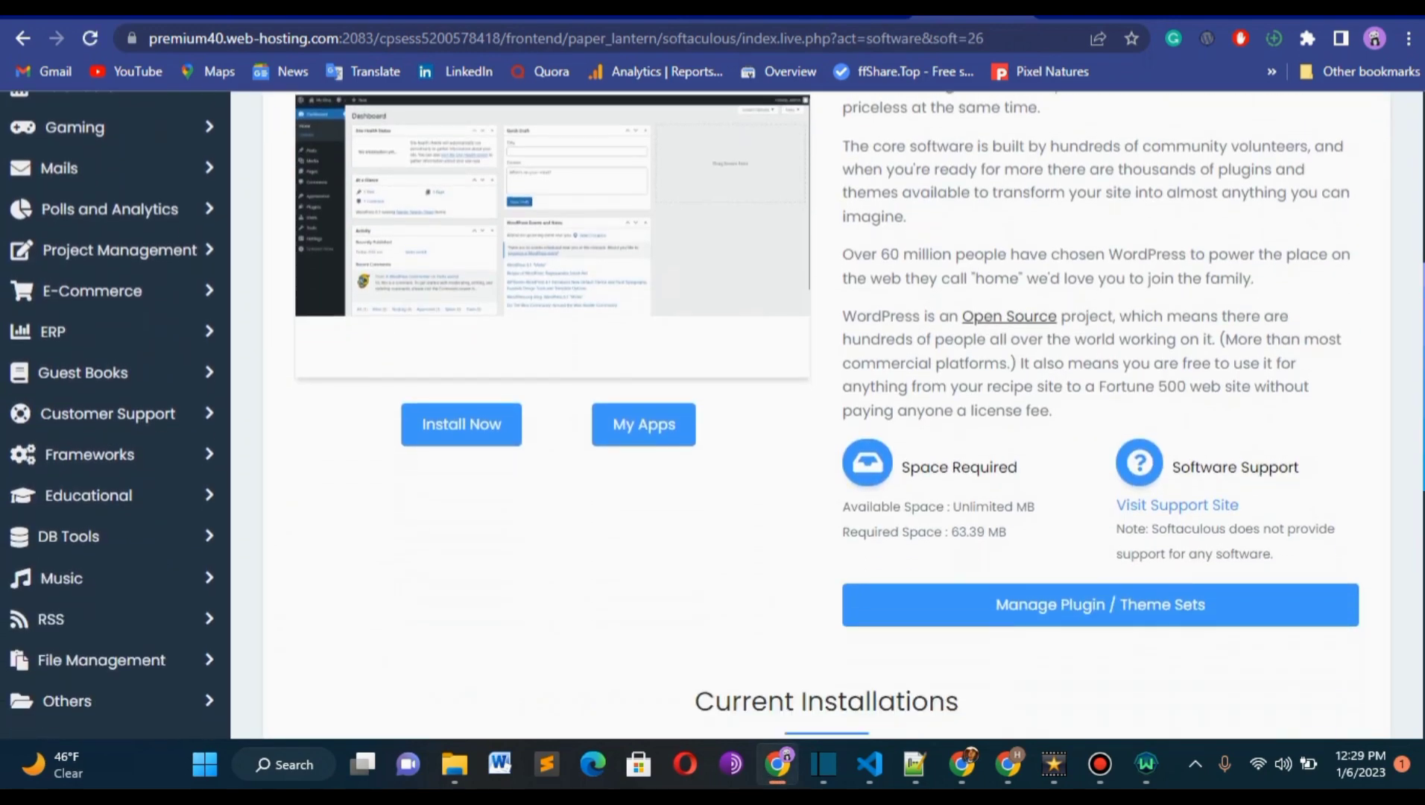
scroll(827, 418, "down", 1)
scroll(828, 417, "up", 2)
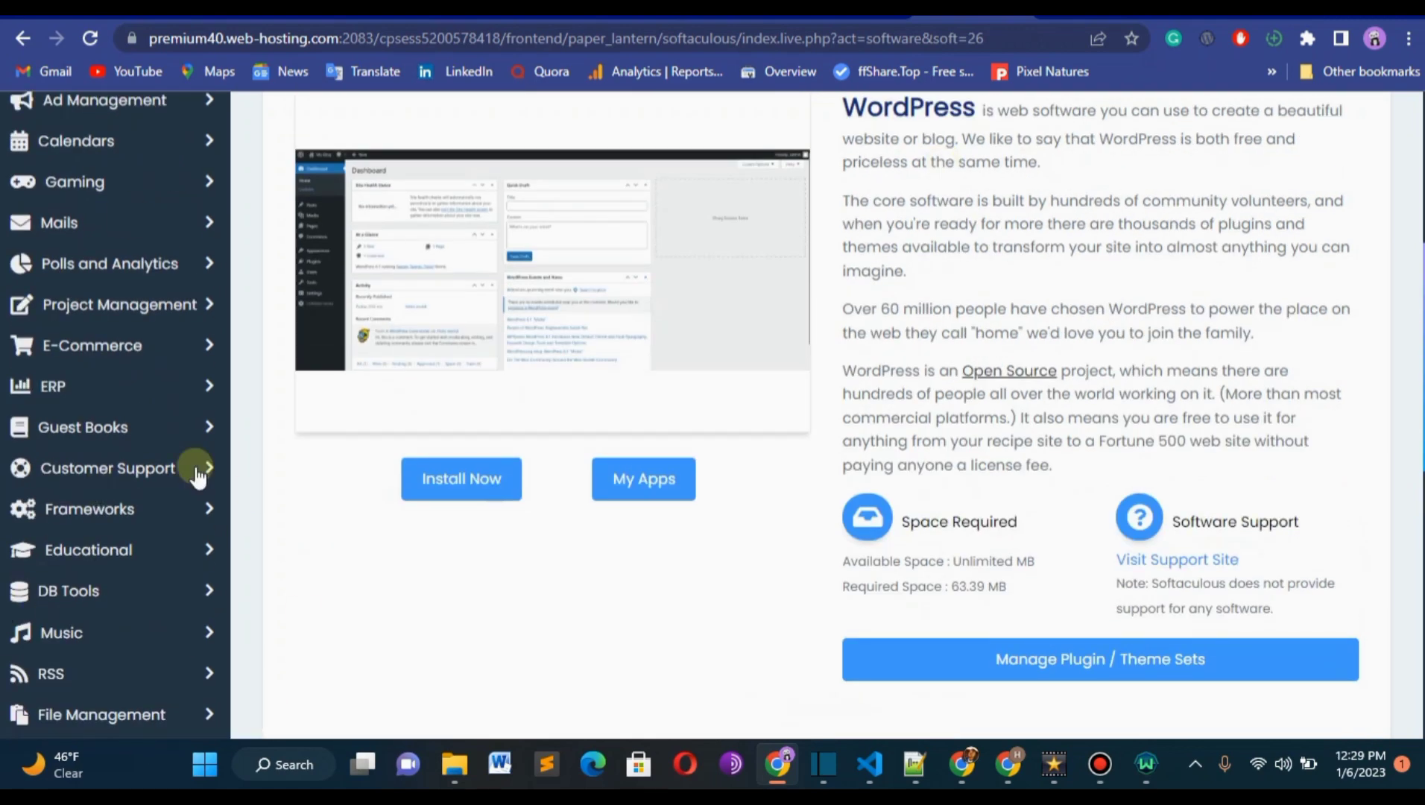
left_click(463, 481)
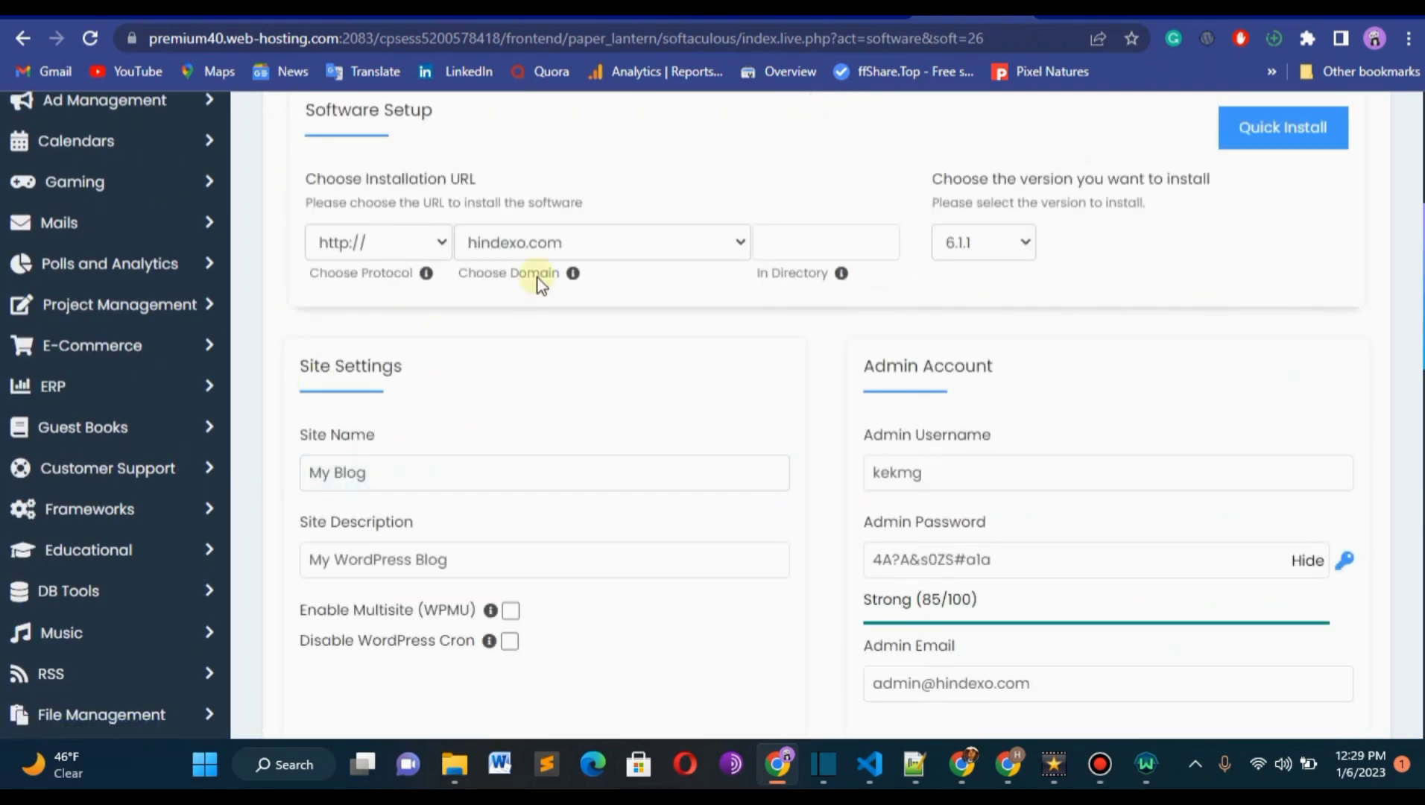
left_click(399, 243)
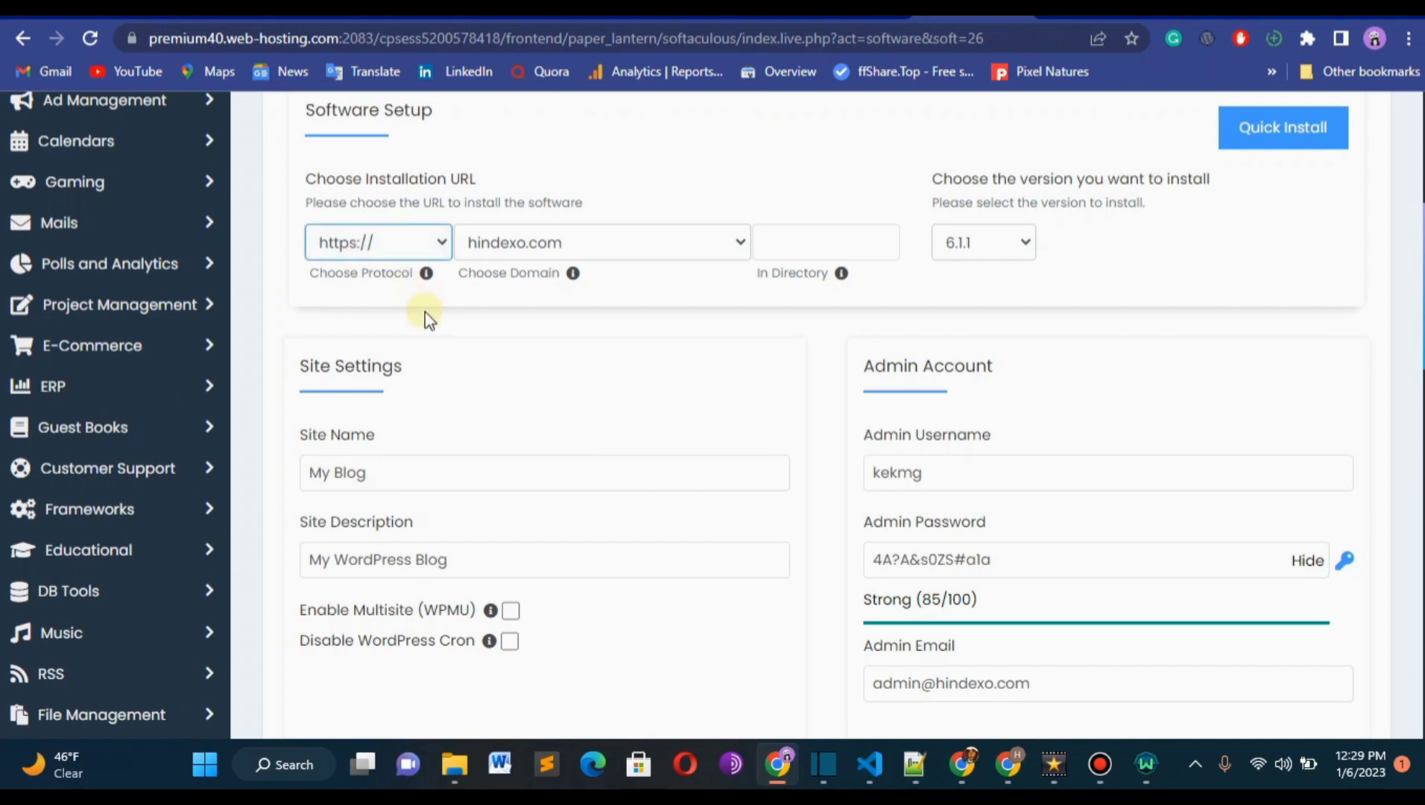
Review the Site Name and Site Description fields in the installation's site settings.
scroll(1119, 328, "down", 1)
scroll(684, 408, "down", 1)
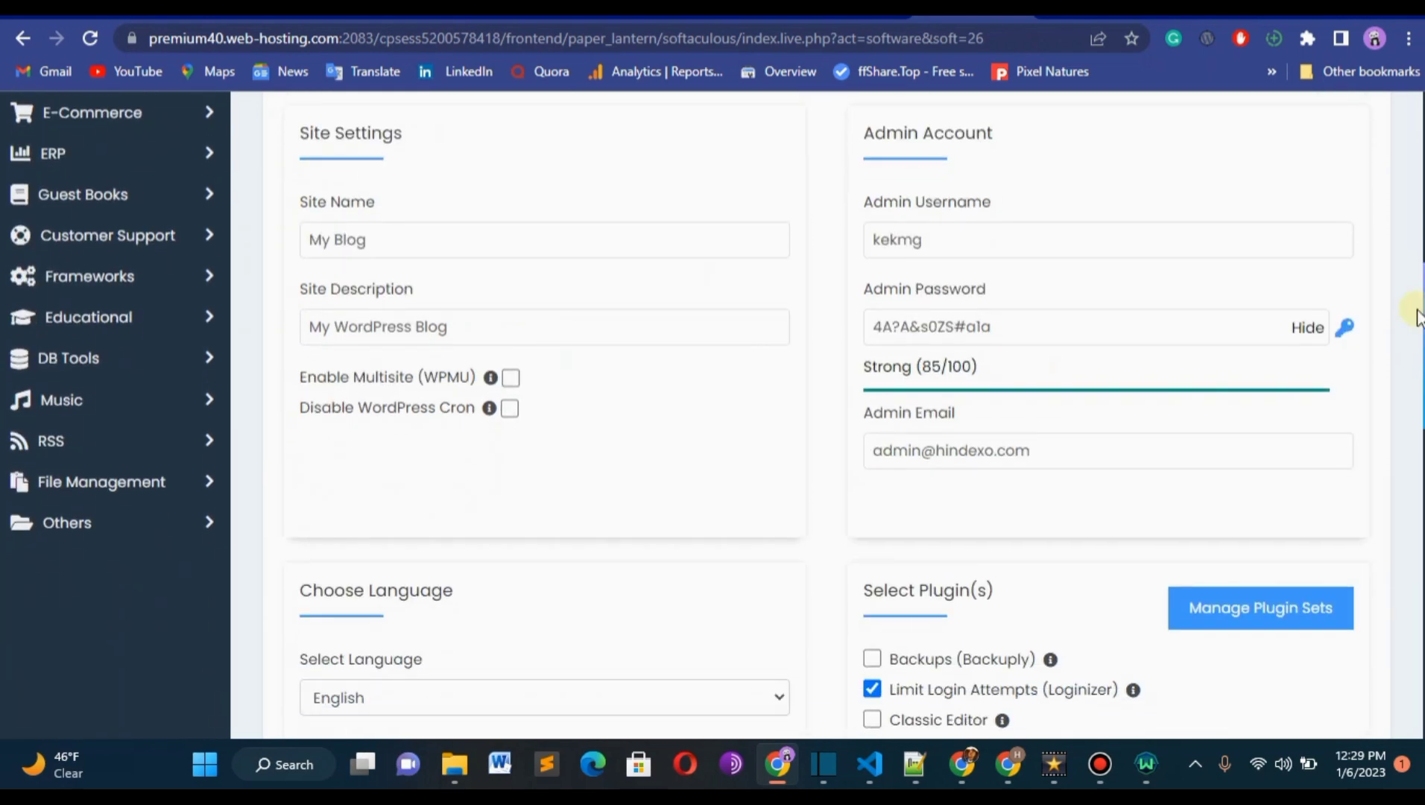
left_click(339, 239)
left_click(456, 326)
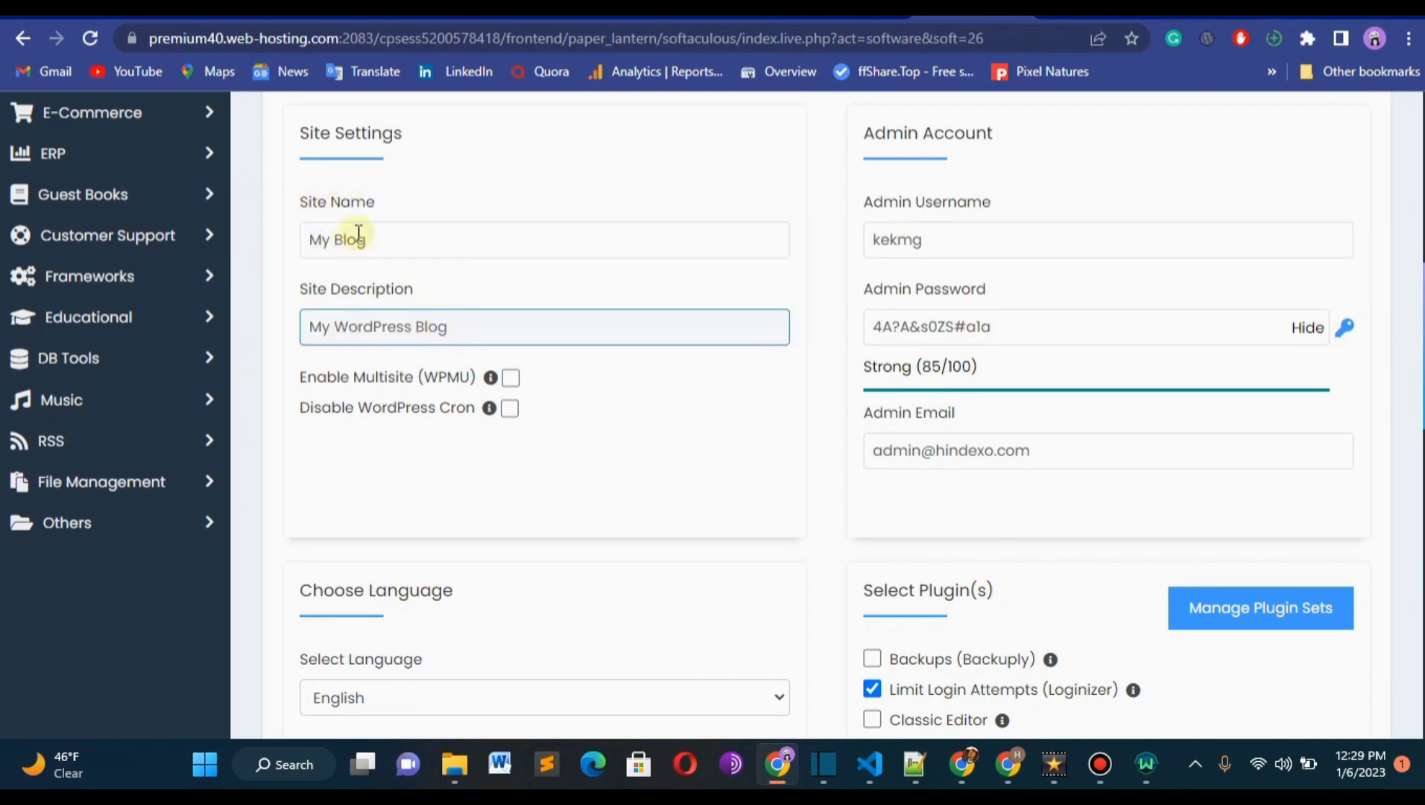
left_click(257, 286)
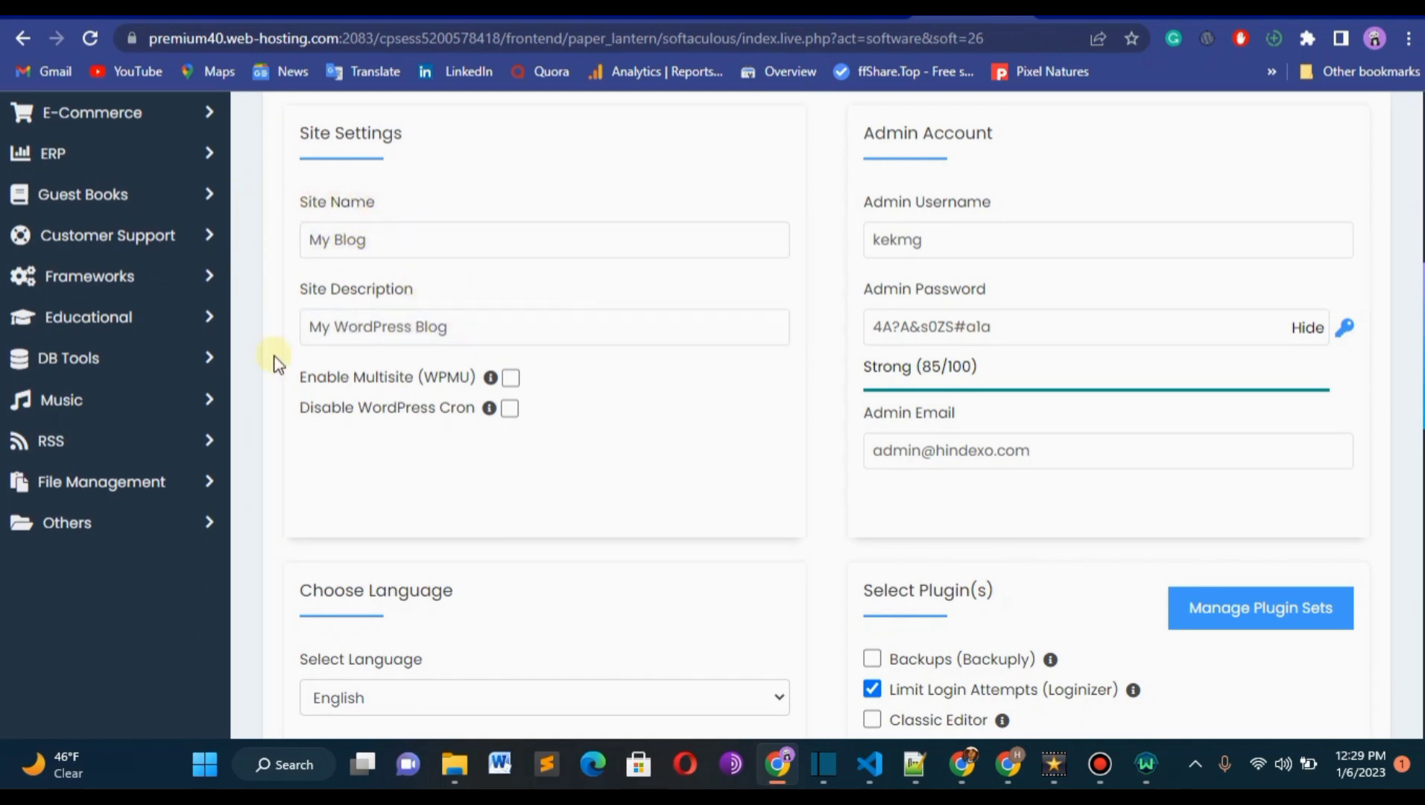
left_click(424, 229)
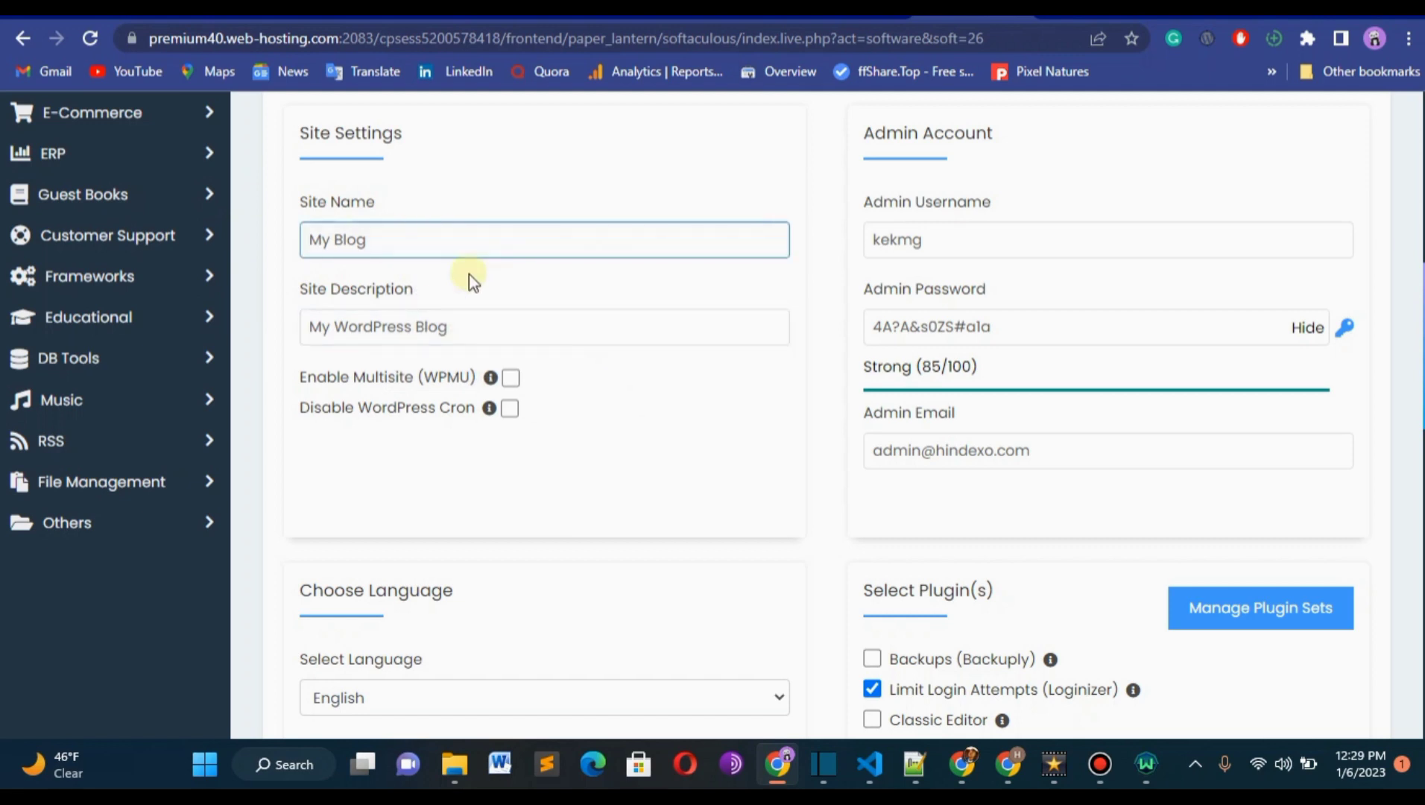
left_click(509, 331)
left_click(1001, 280)
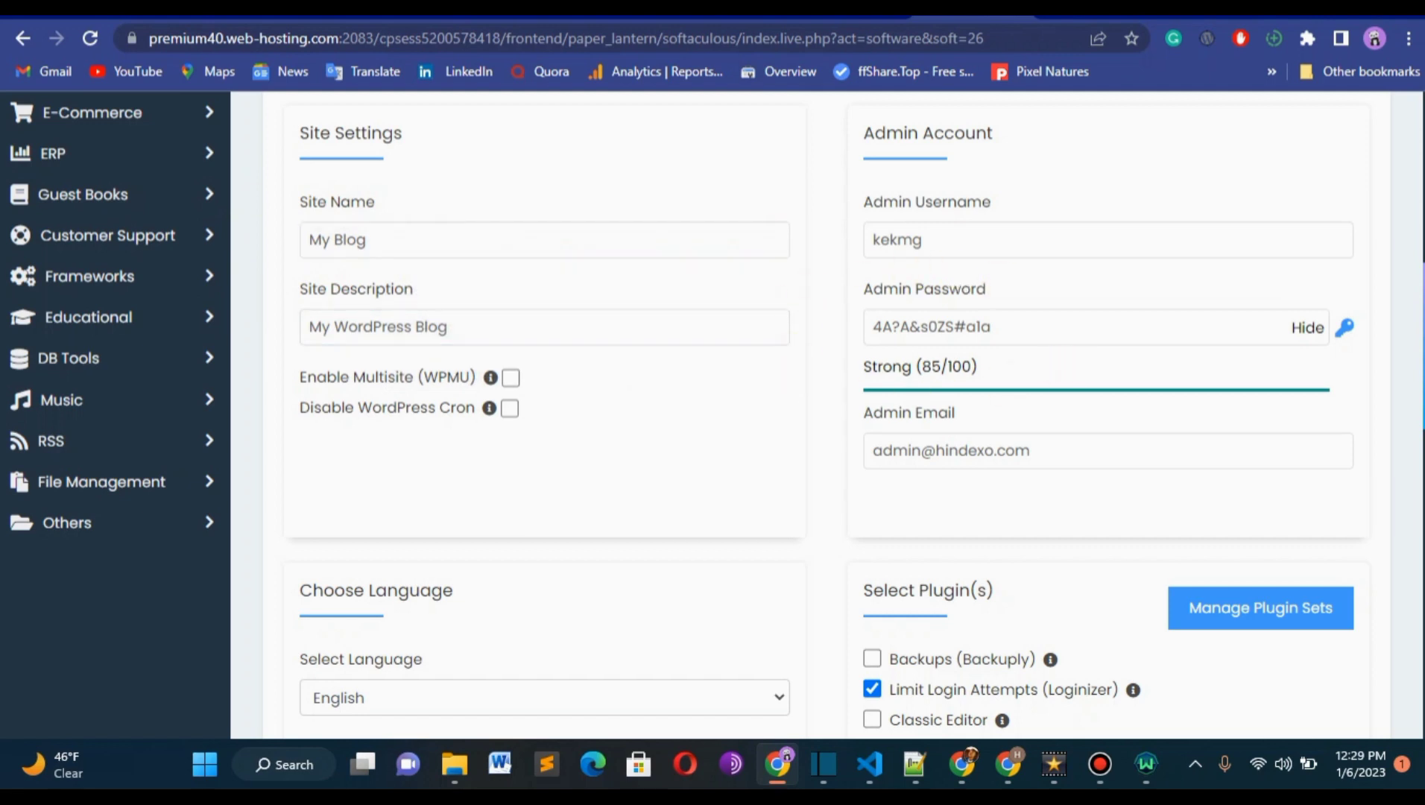
Review the admin account details, selecting the generated admin username and the admin password.
scroll(1412, 301, "up", 2)
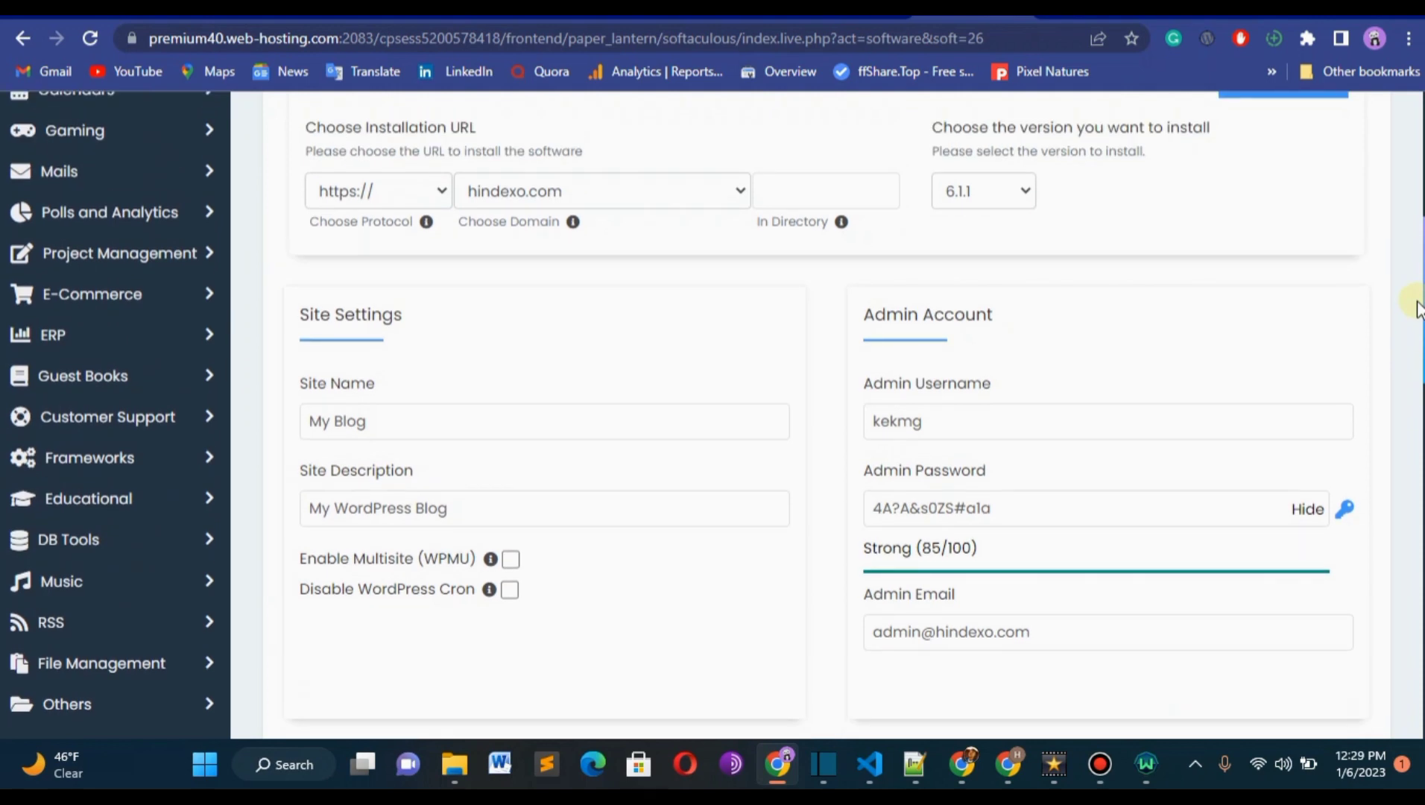
scroll(853, 294, "down", 1)
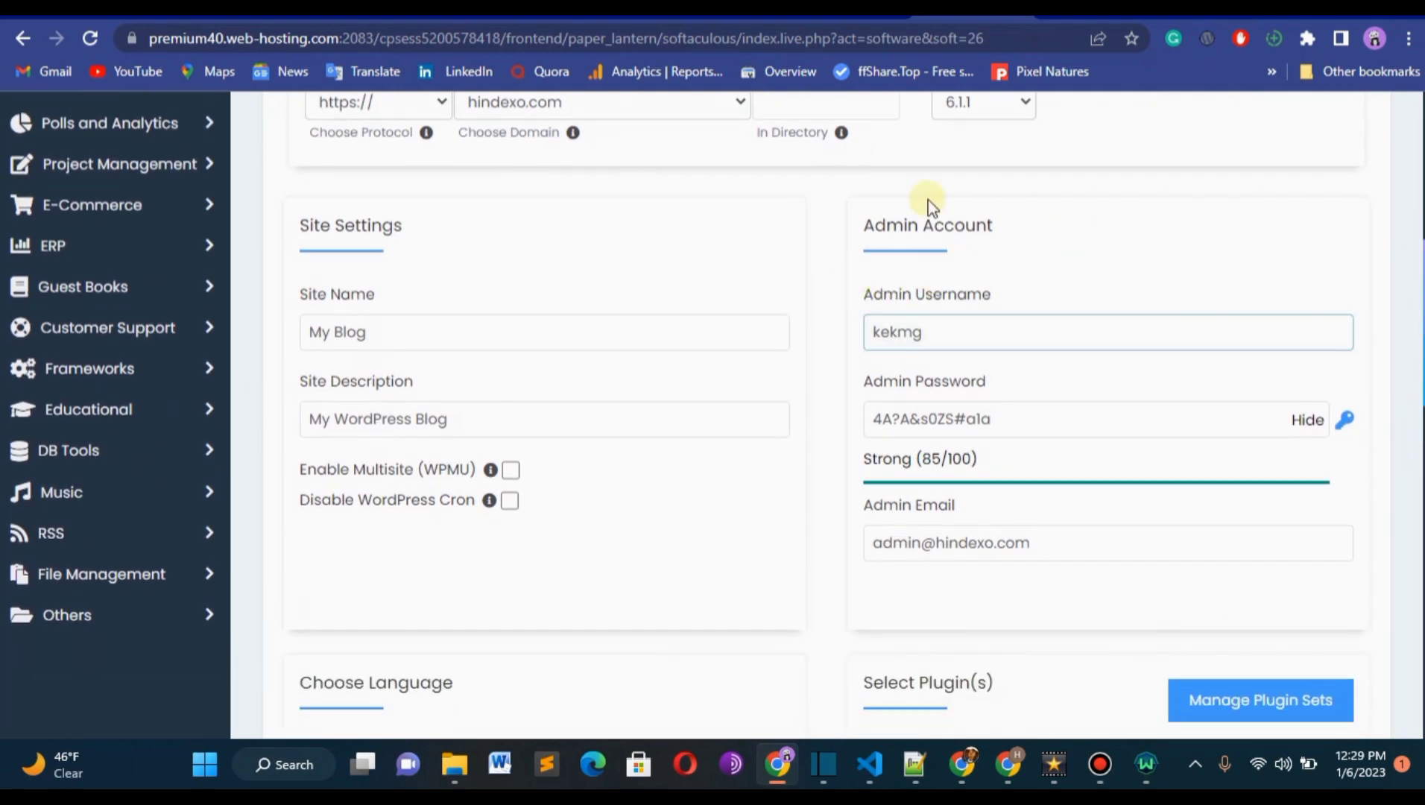
left_click(920, 333)
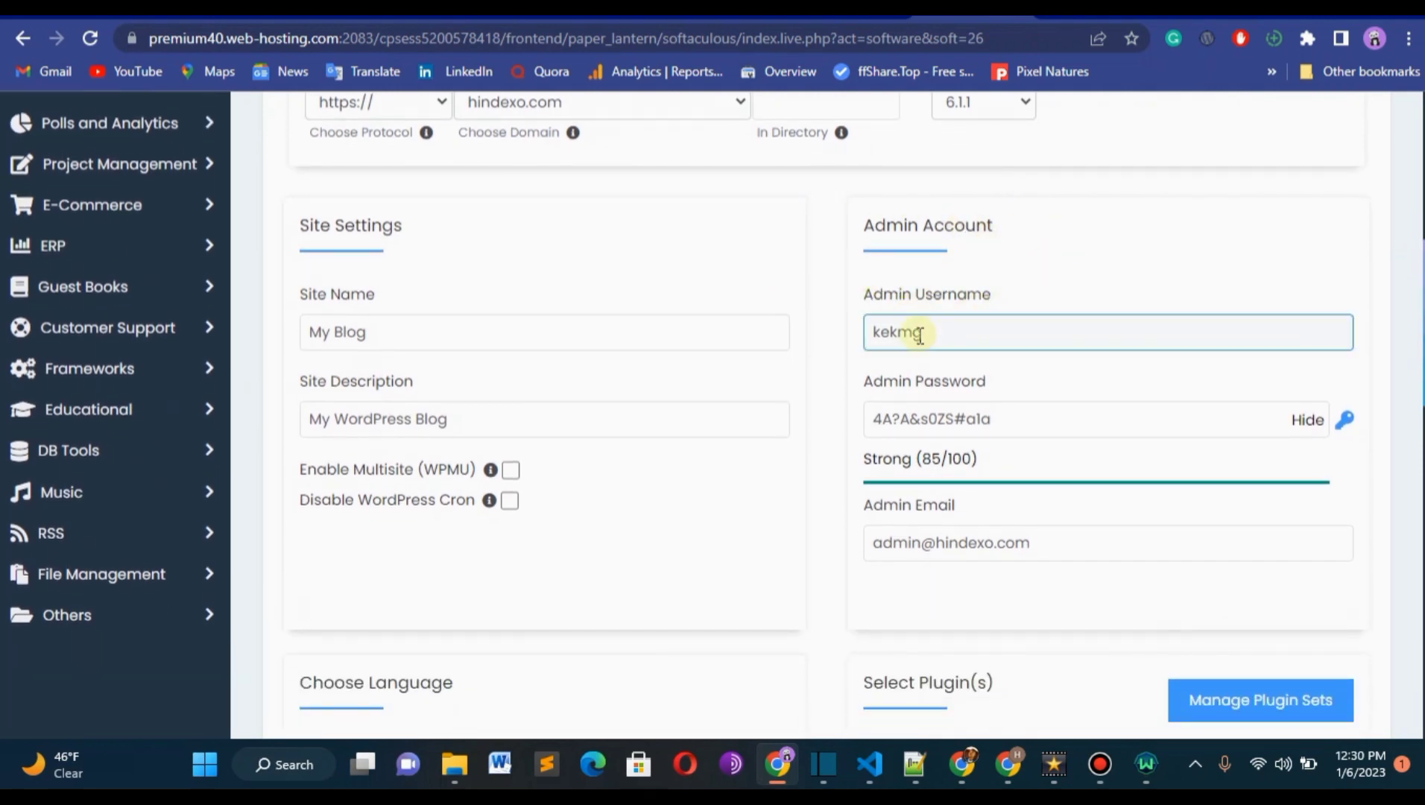
left_click(879, 340)
double_click(879, 340)
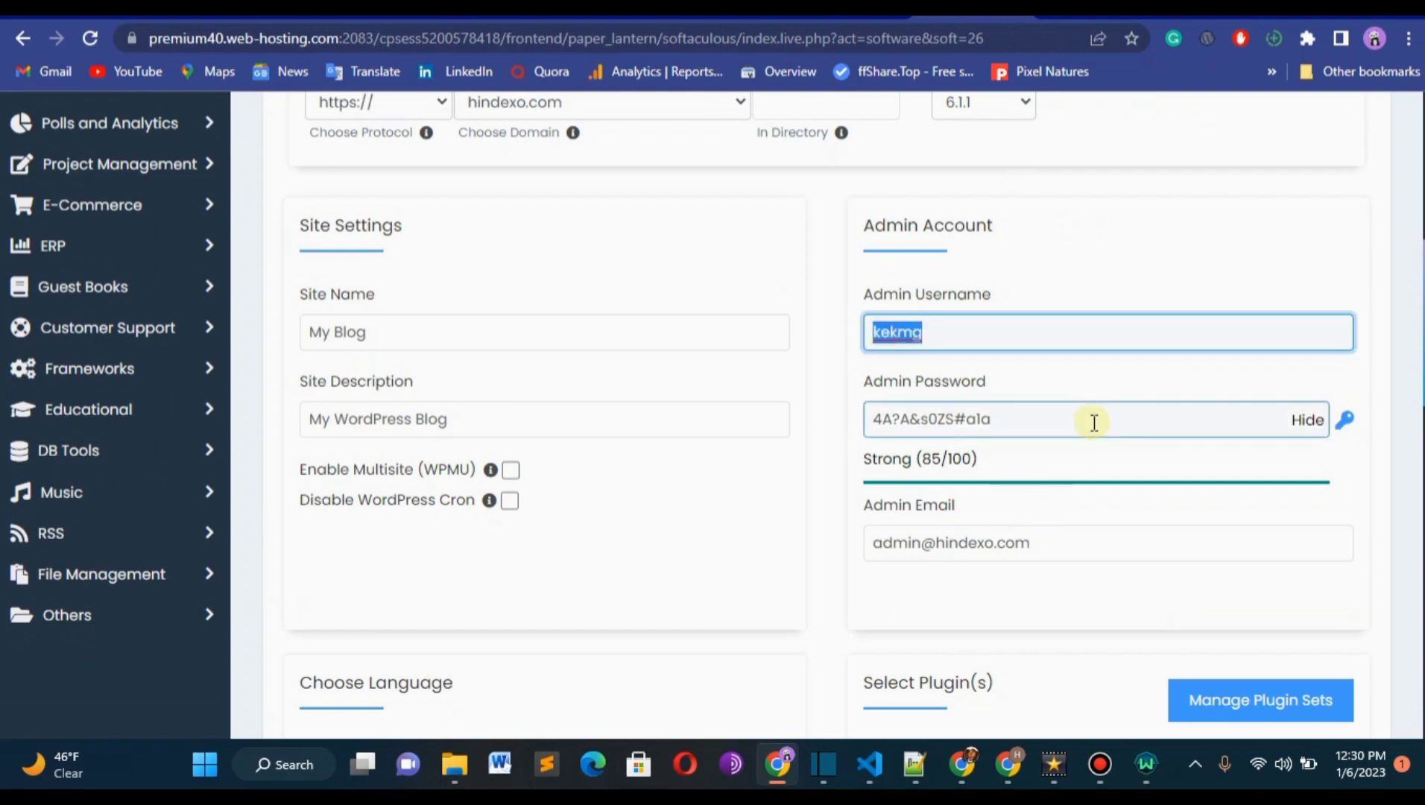
triple_click(921, 421)
right_click(932, 419)
left_click(1044, 128)
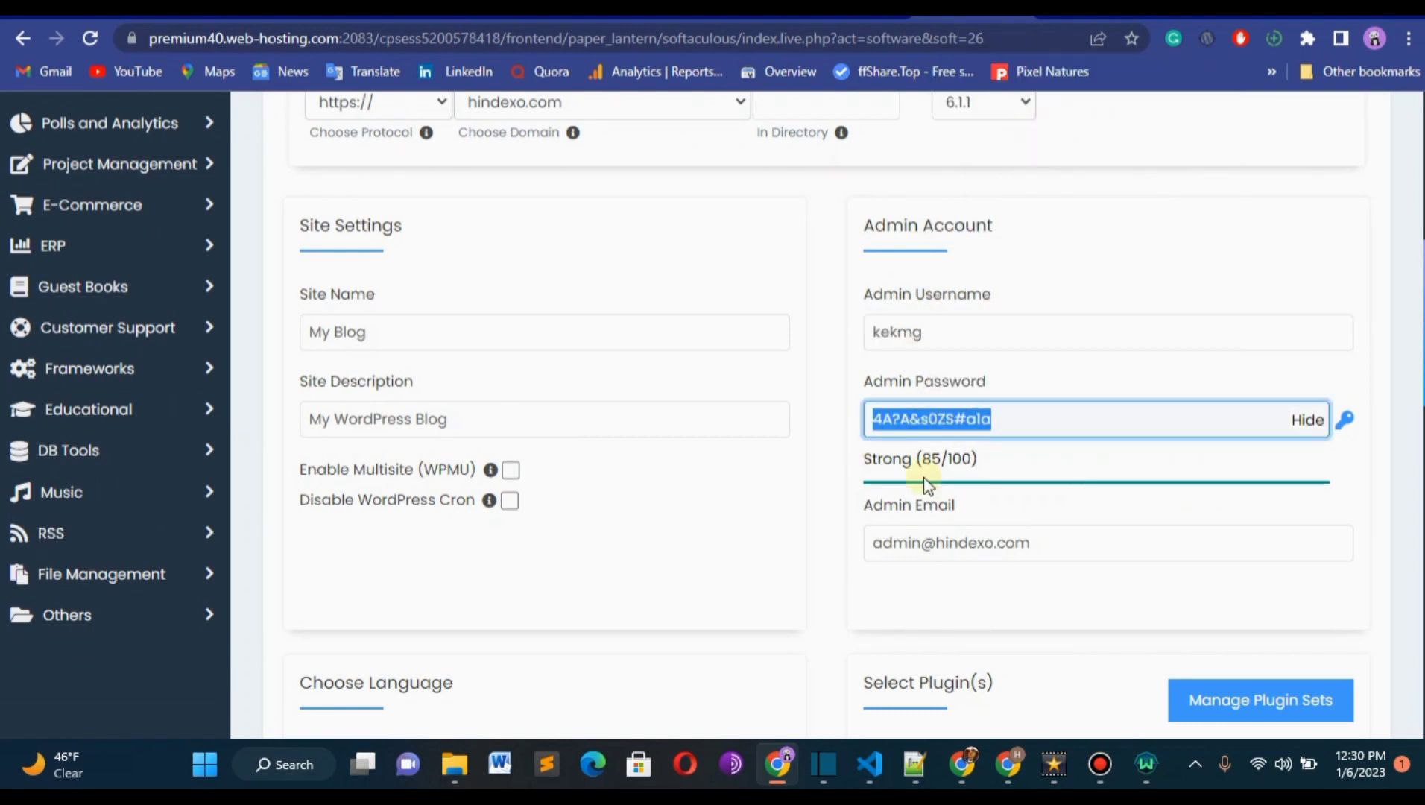
Copy the admin password from the Admin Account section.
right_click(924, 421)
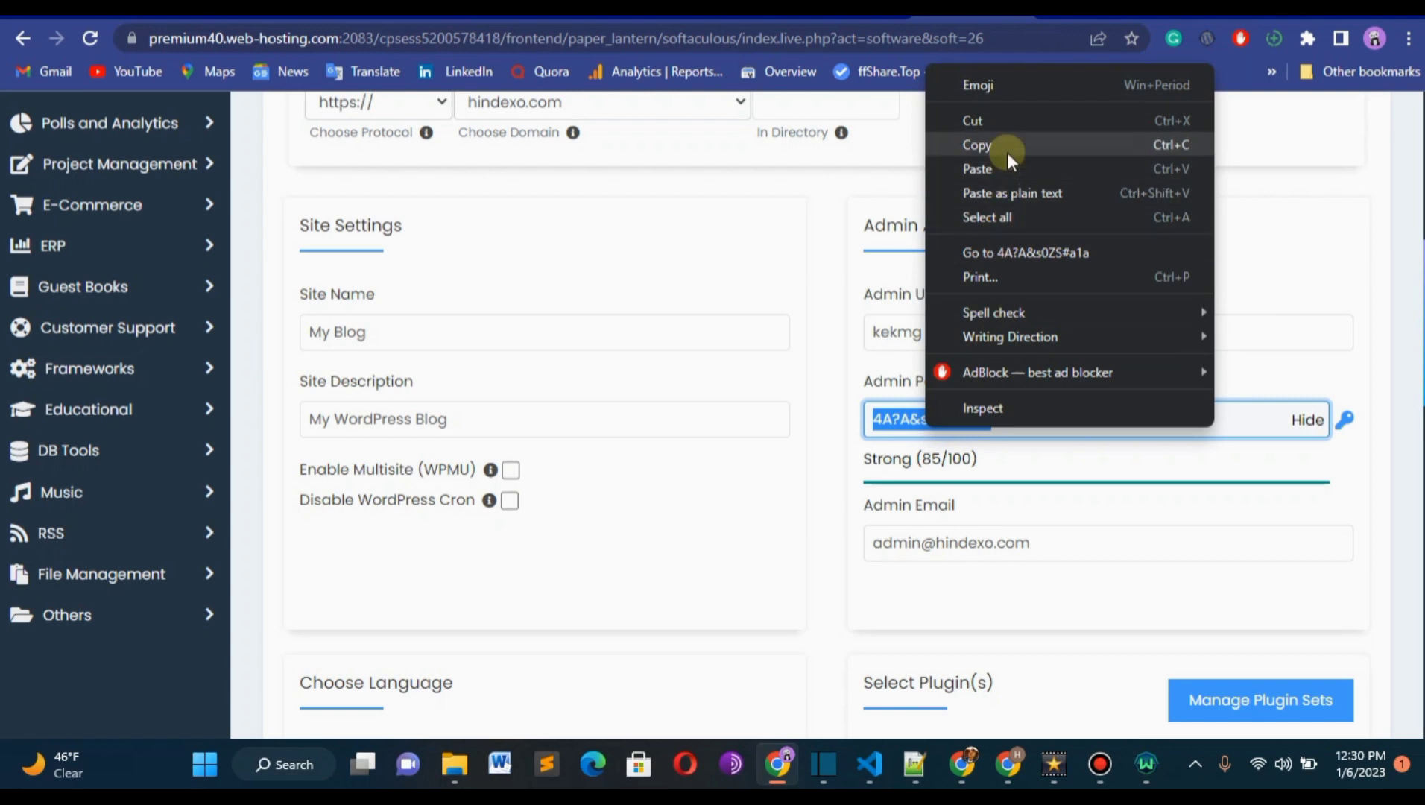
left_click(1012, 427)
left_click(1012, 427)
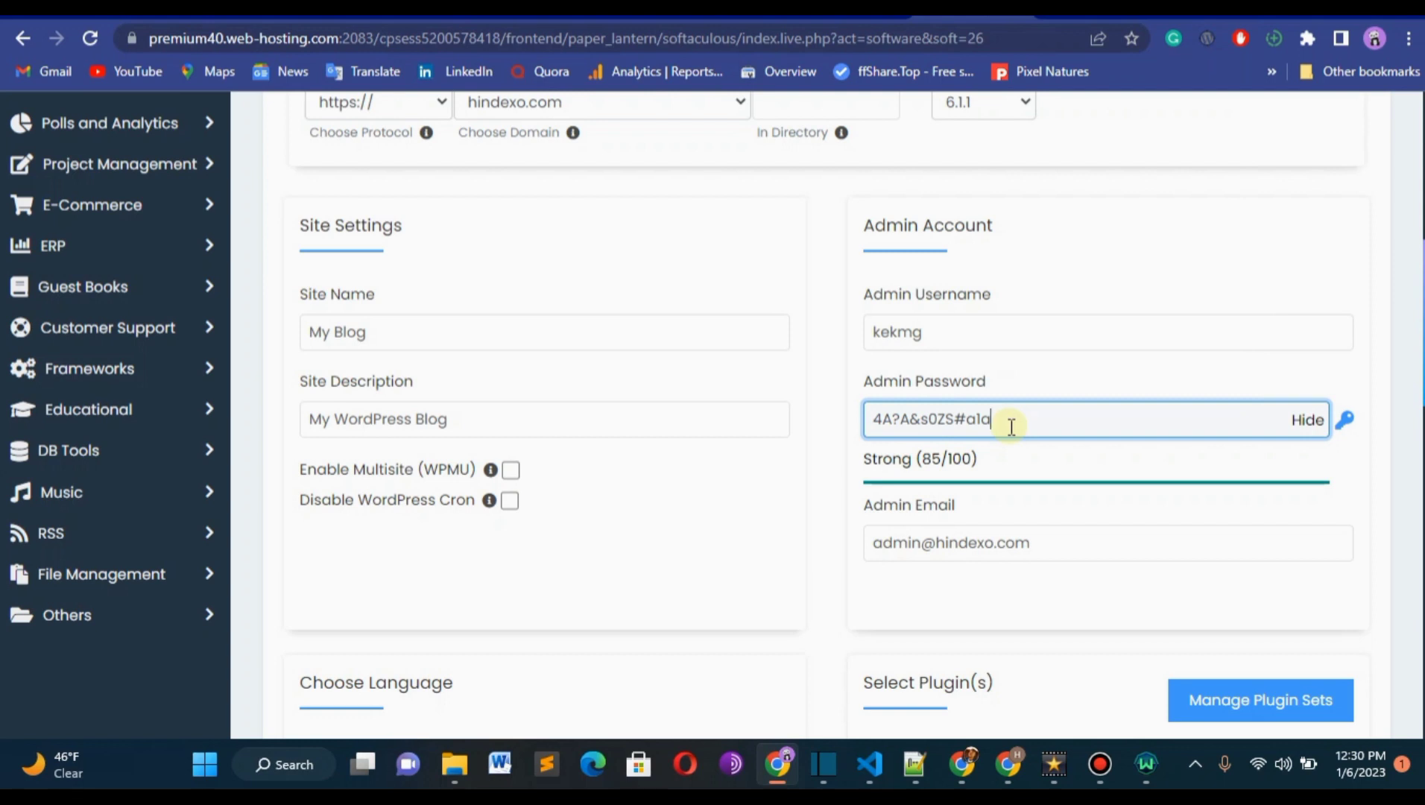
Replace the generated admin username with admin.
left_click(950, 318)
key("BackSpace")
key("BackSpace")
key("BackSpace")
key("BackSpace")
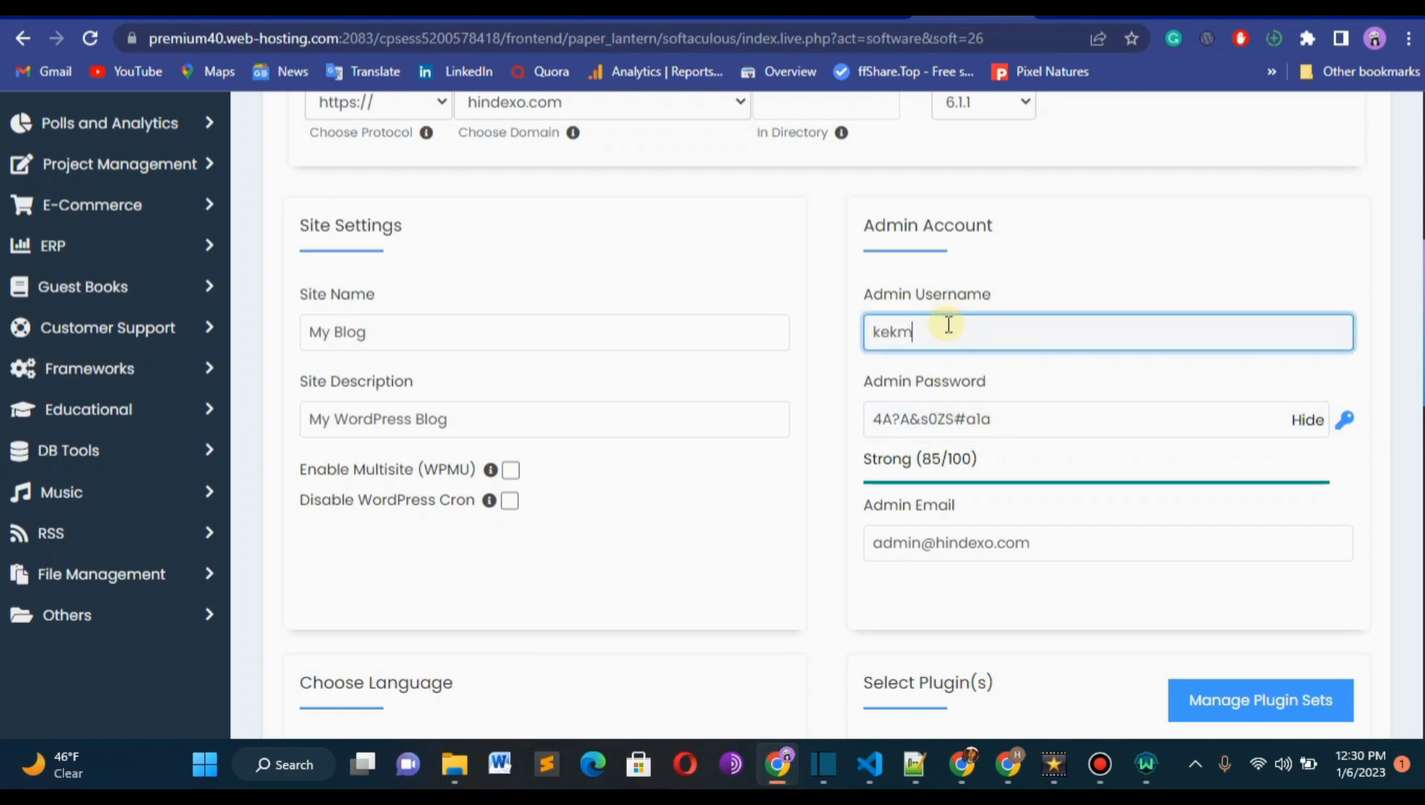
key("BackSpace")
type("admo")
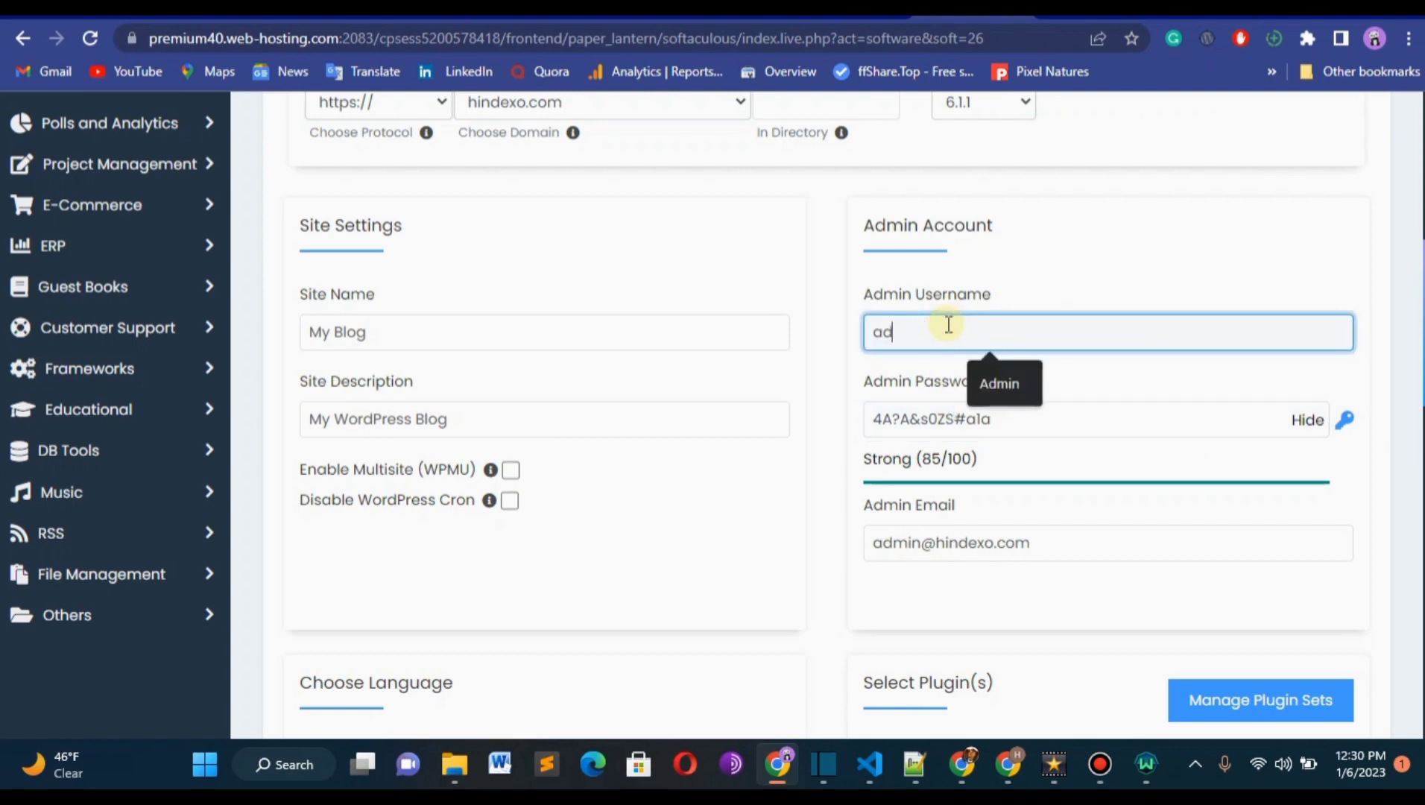
key("BackSpace")
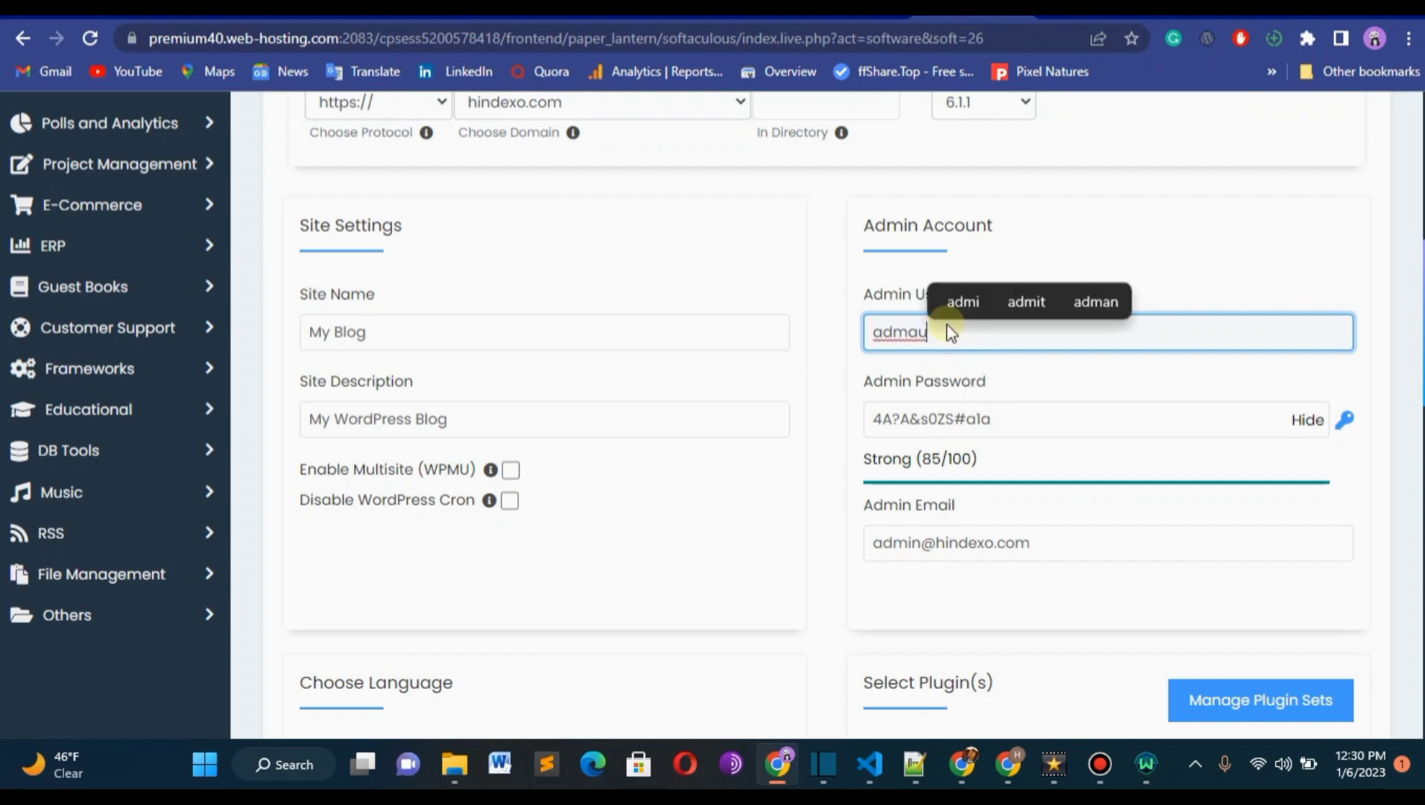
type("i")
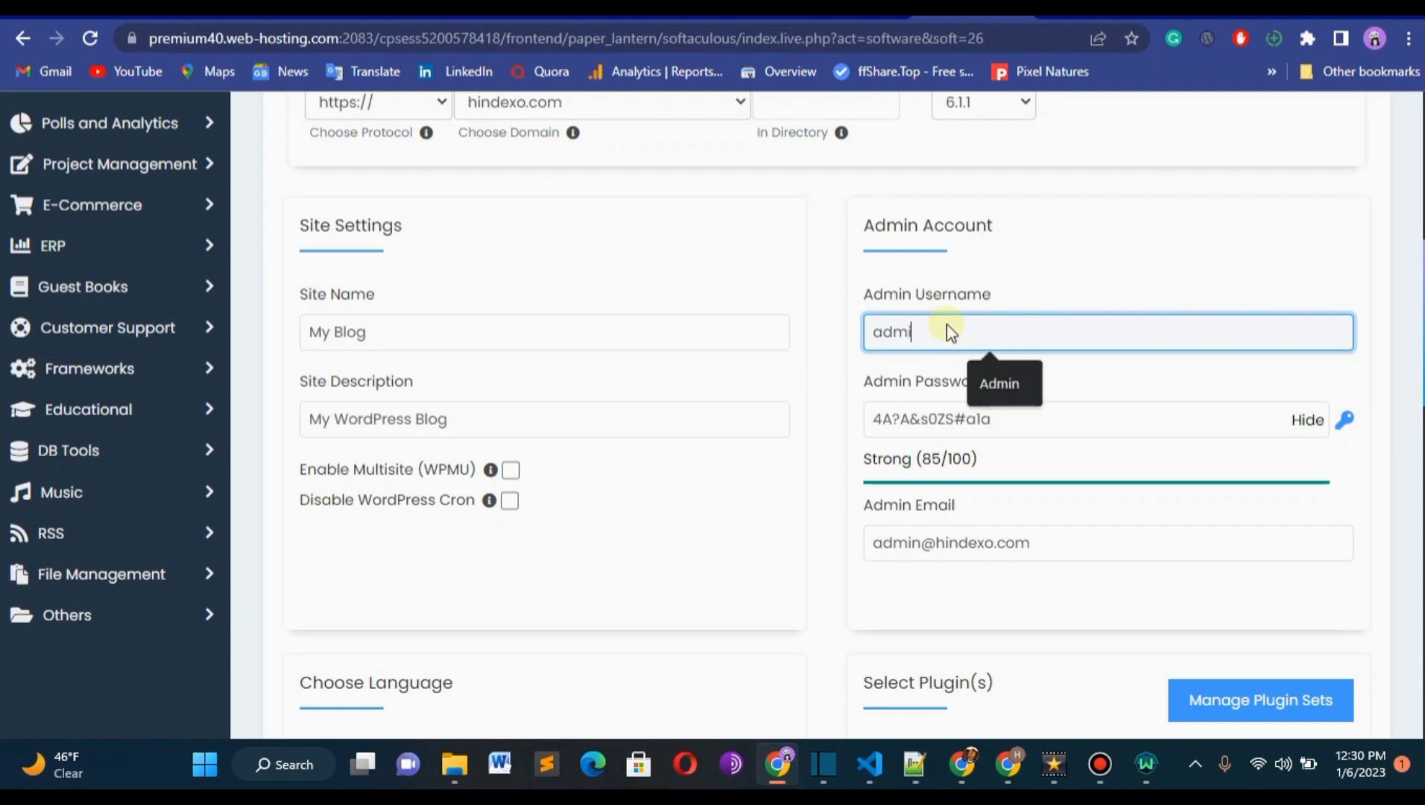
type("n")
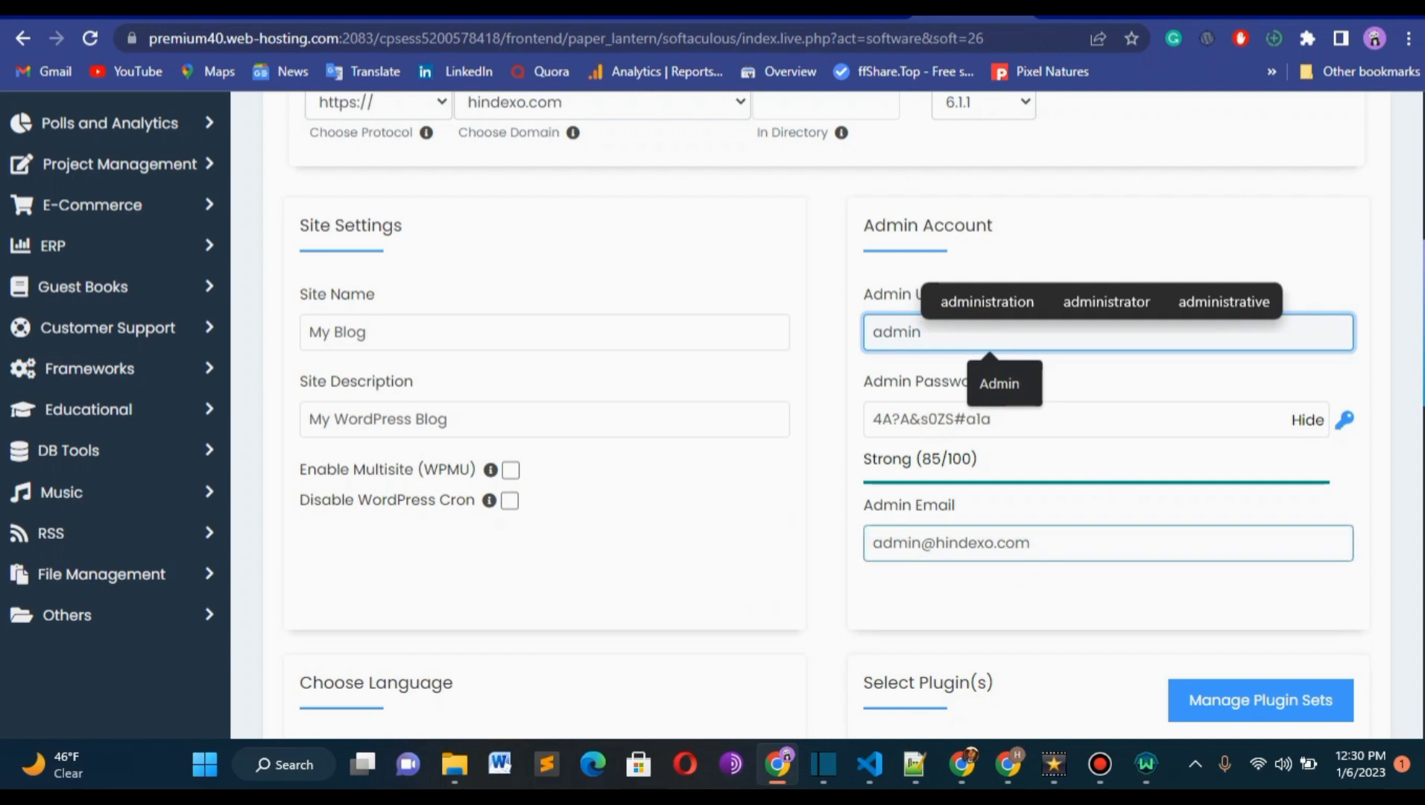
Fill in the e-mail address that receives the installation details, using a saved autofill address.
scroll(1060, 395, "down", 2)
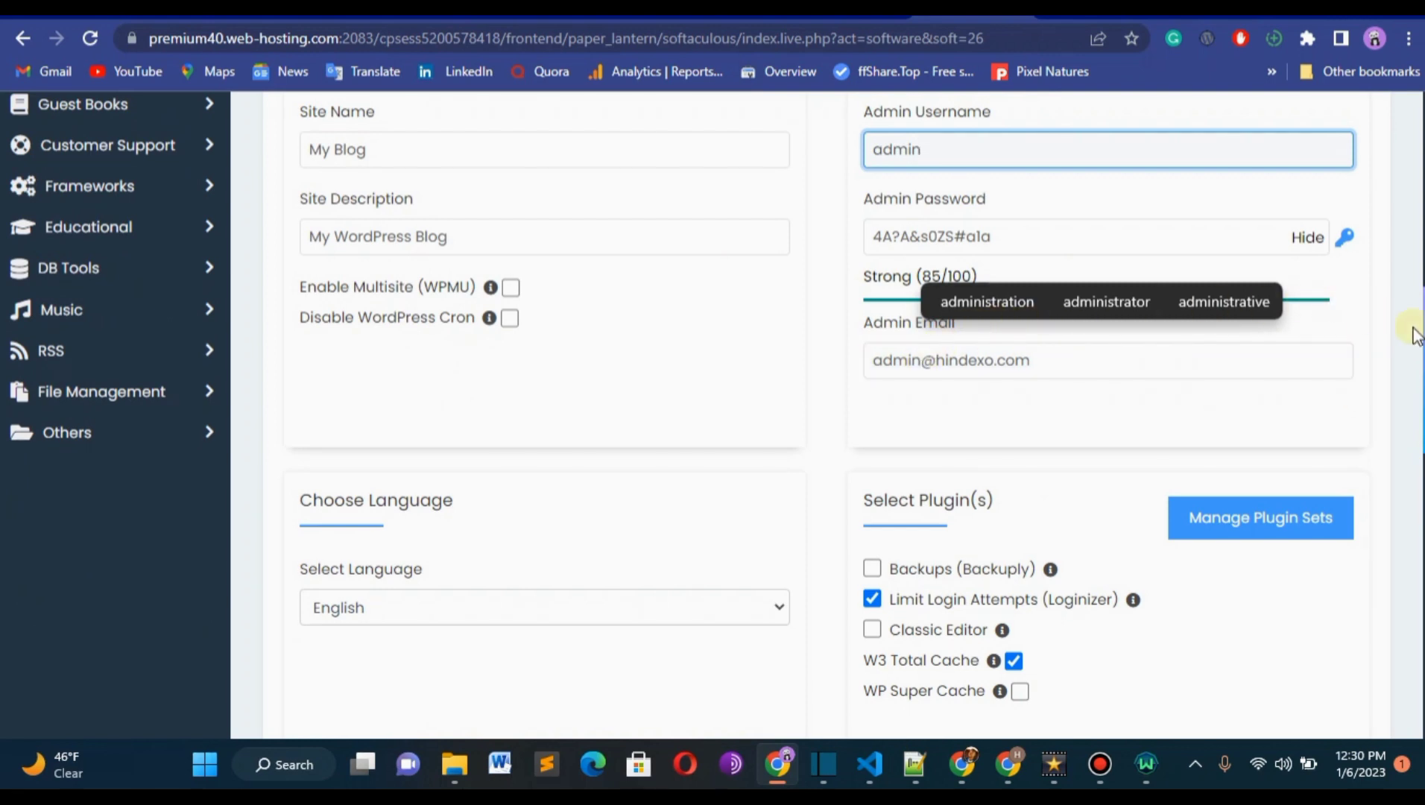
scroll(1413, 336, "down", 3)
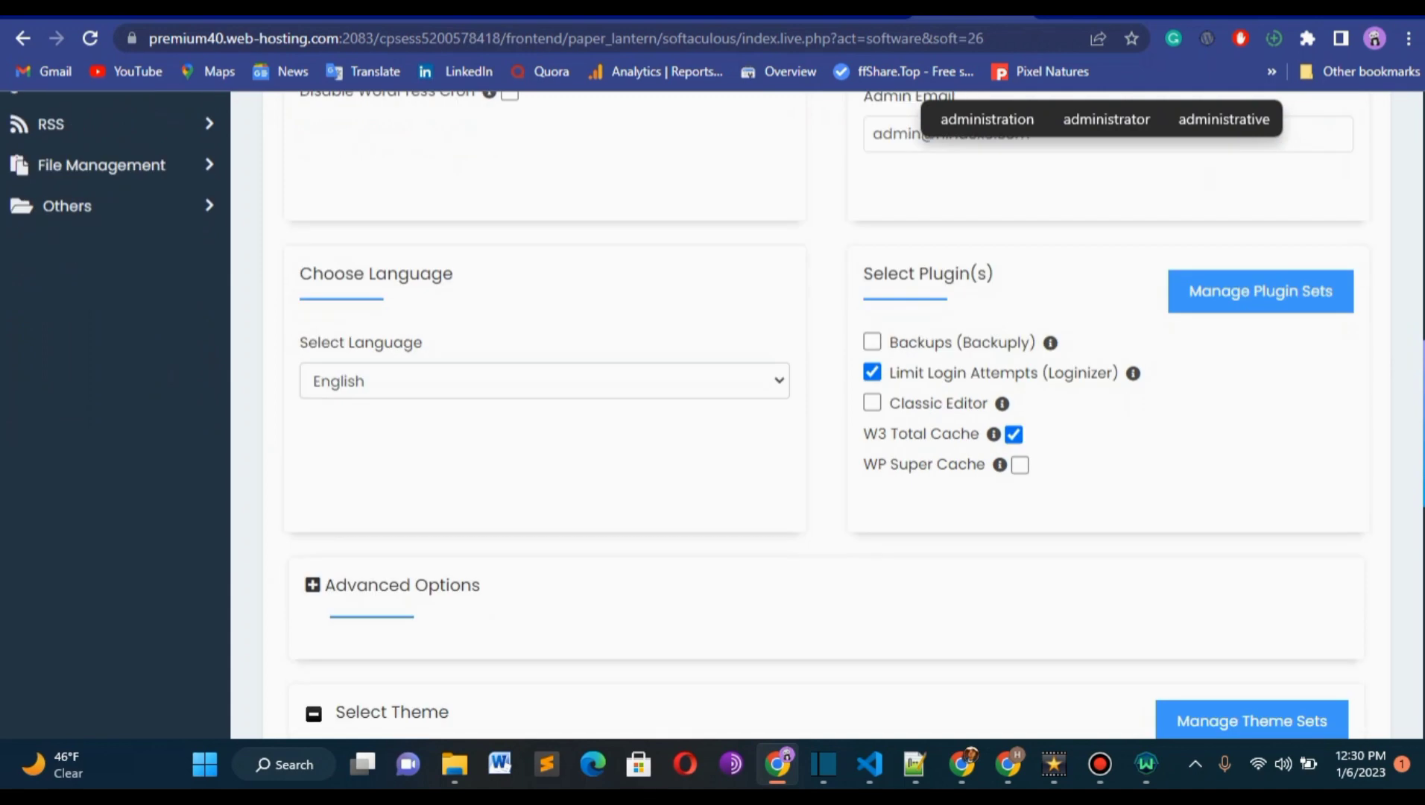
scroll(827, 410, "down", 10)
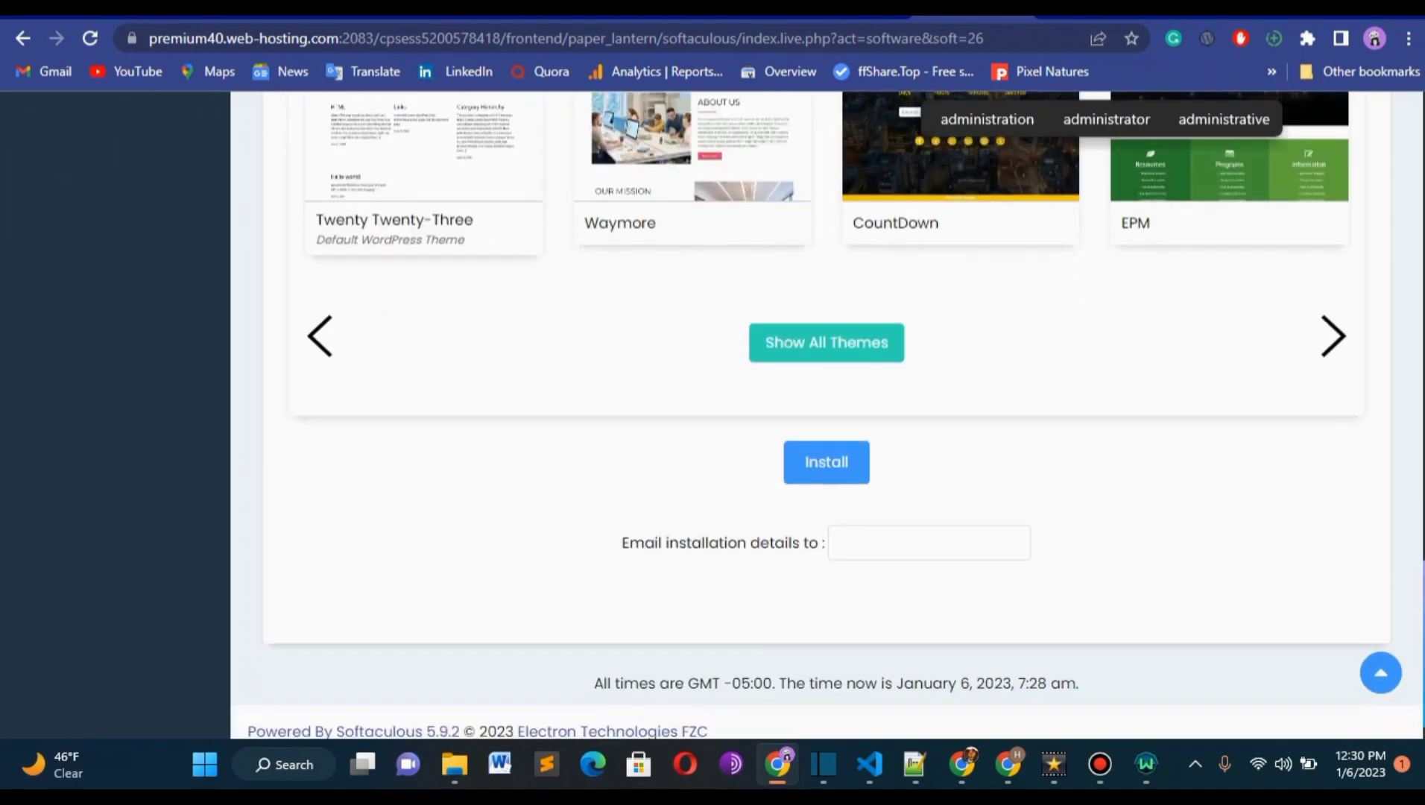
left_click_drag(1422, 602, 1420, 565)
left_click(876, 543)
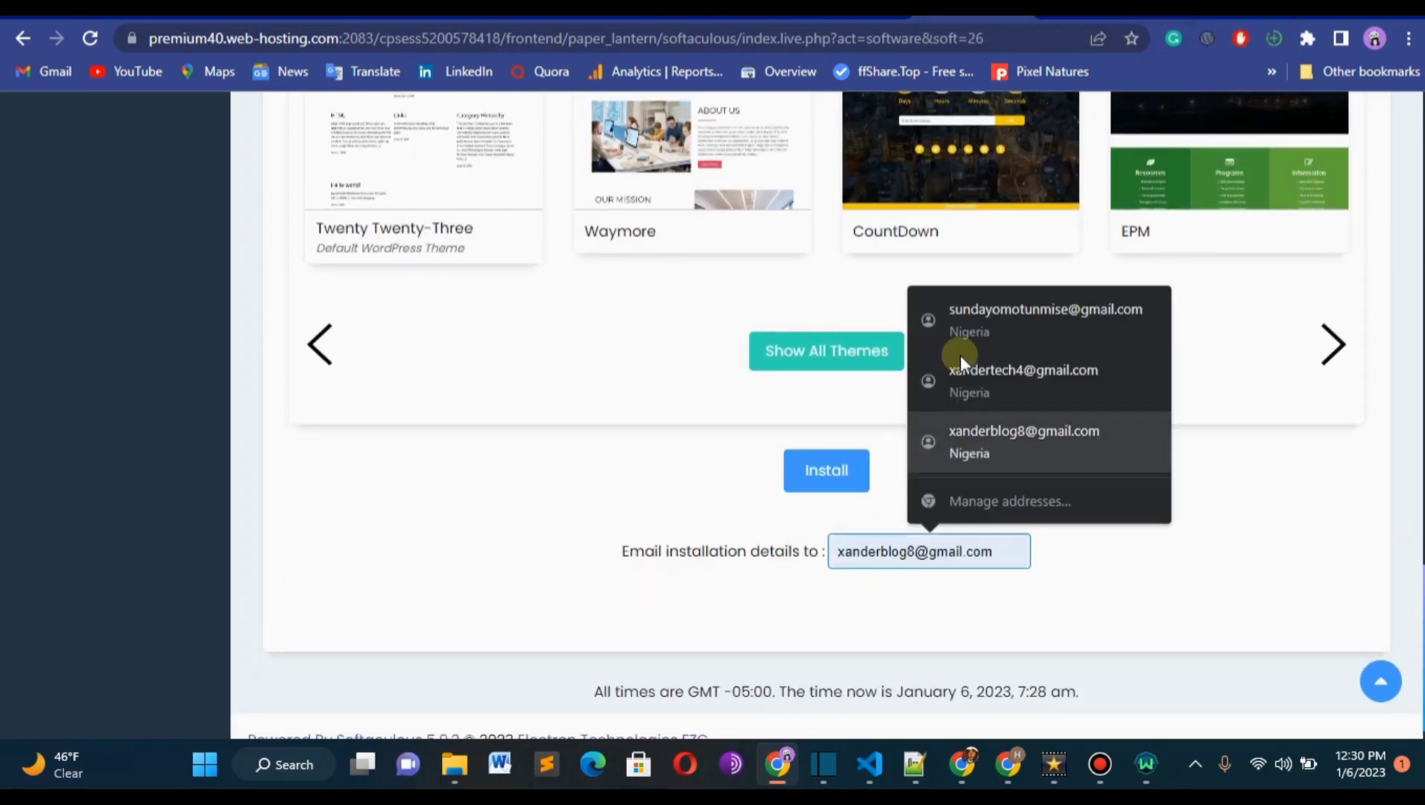
left_click(969, 421)
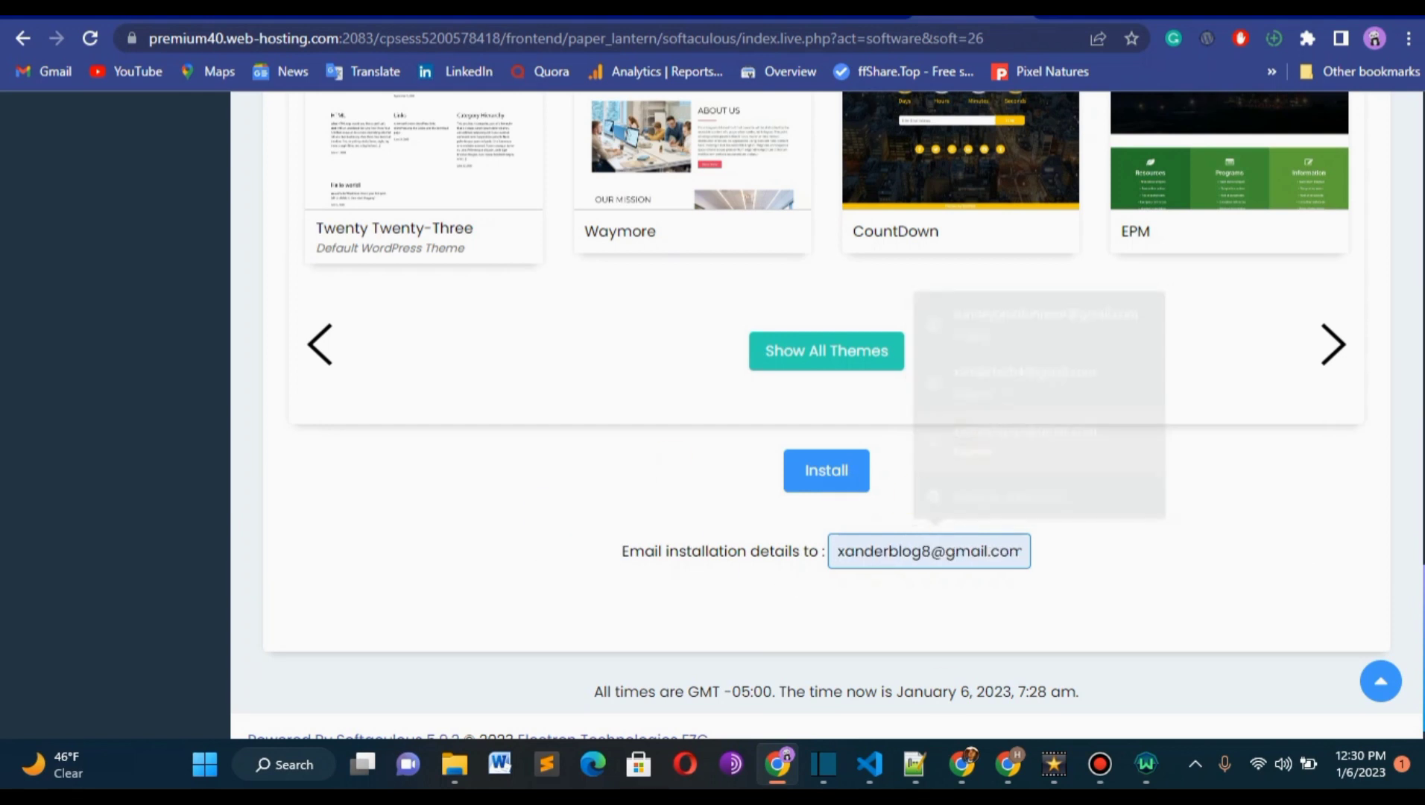
Select WordPress version 6.1.1 as the version to install in the software setup.
scroll(1006, 379, "up", 1)
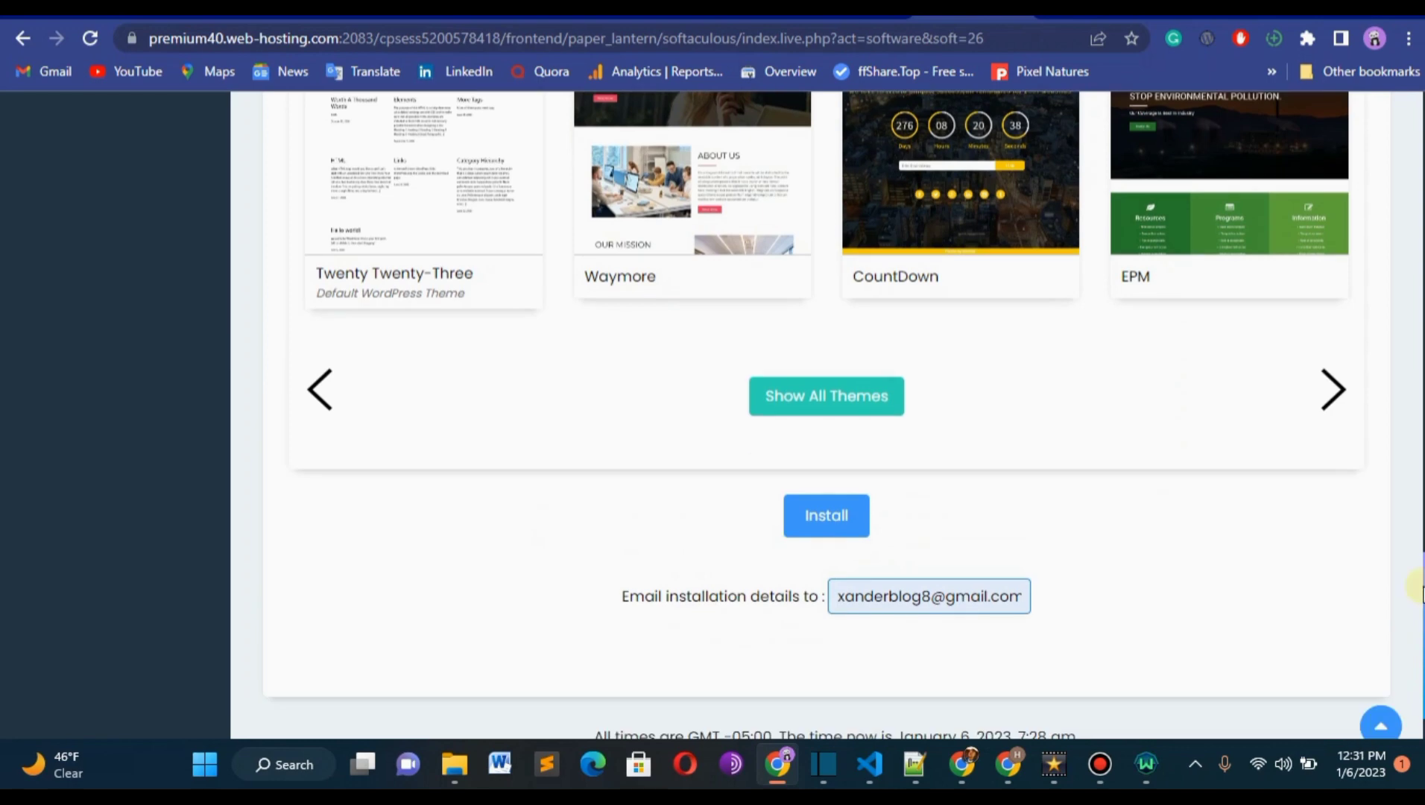
left_click_drag(1419, 552, 1410, 158)
scroll(922, 447, "down", 1)
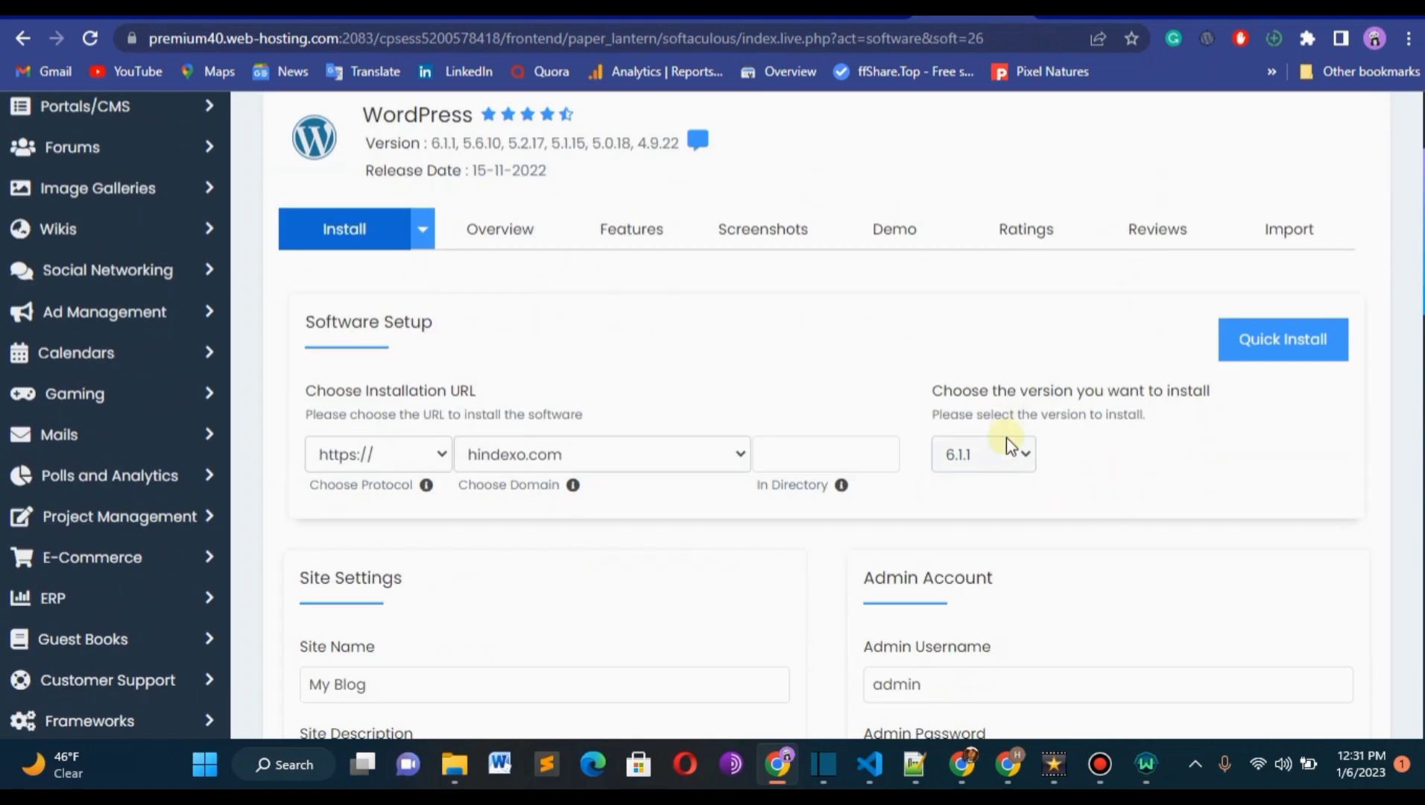
left_click(1006, 453)
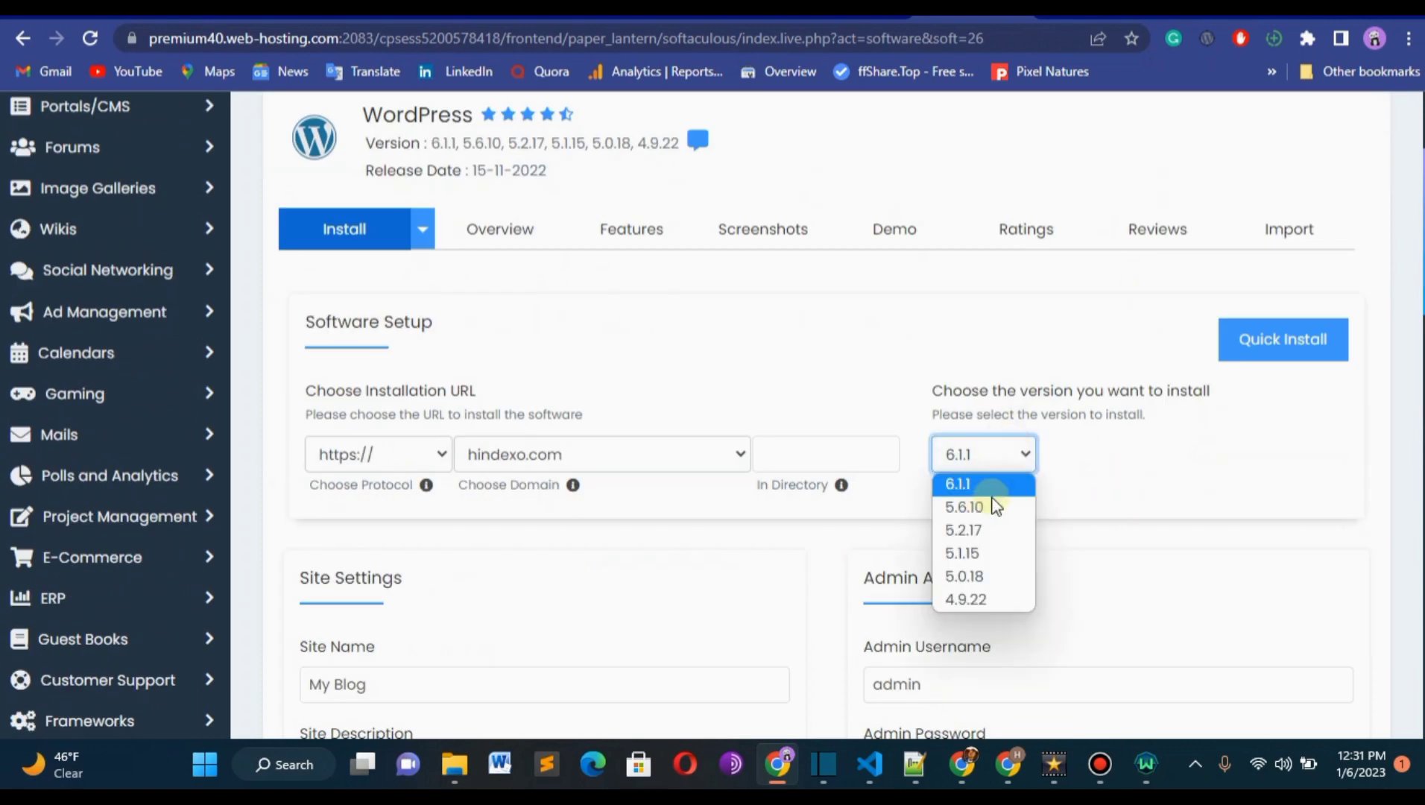
left_click(960, 484)
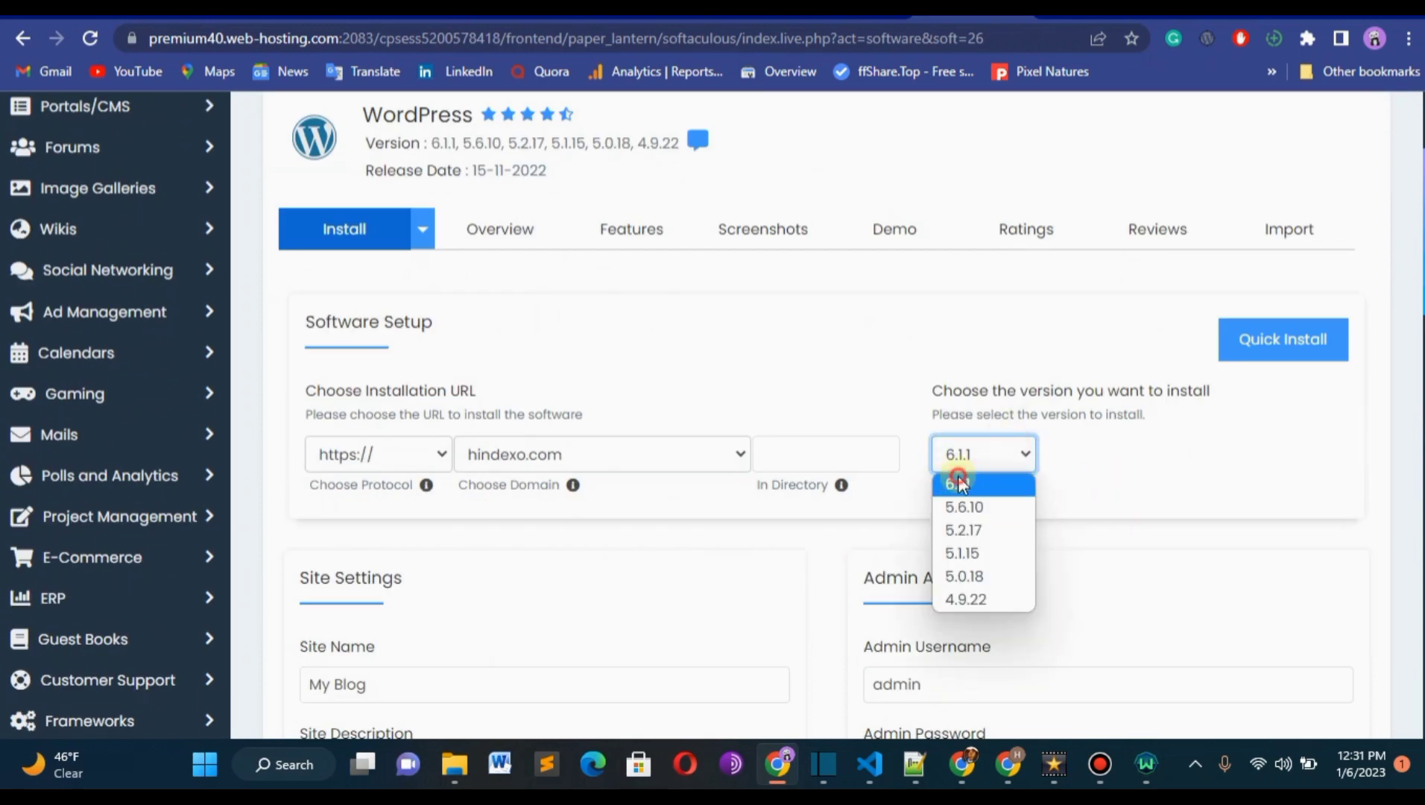
Start the WordPress installation with the configured settings.
left_click_drag(1422, 289, 1409, 599)
scroll(842, 438, "down", 5)
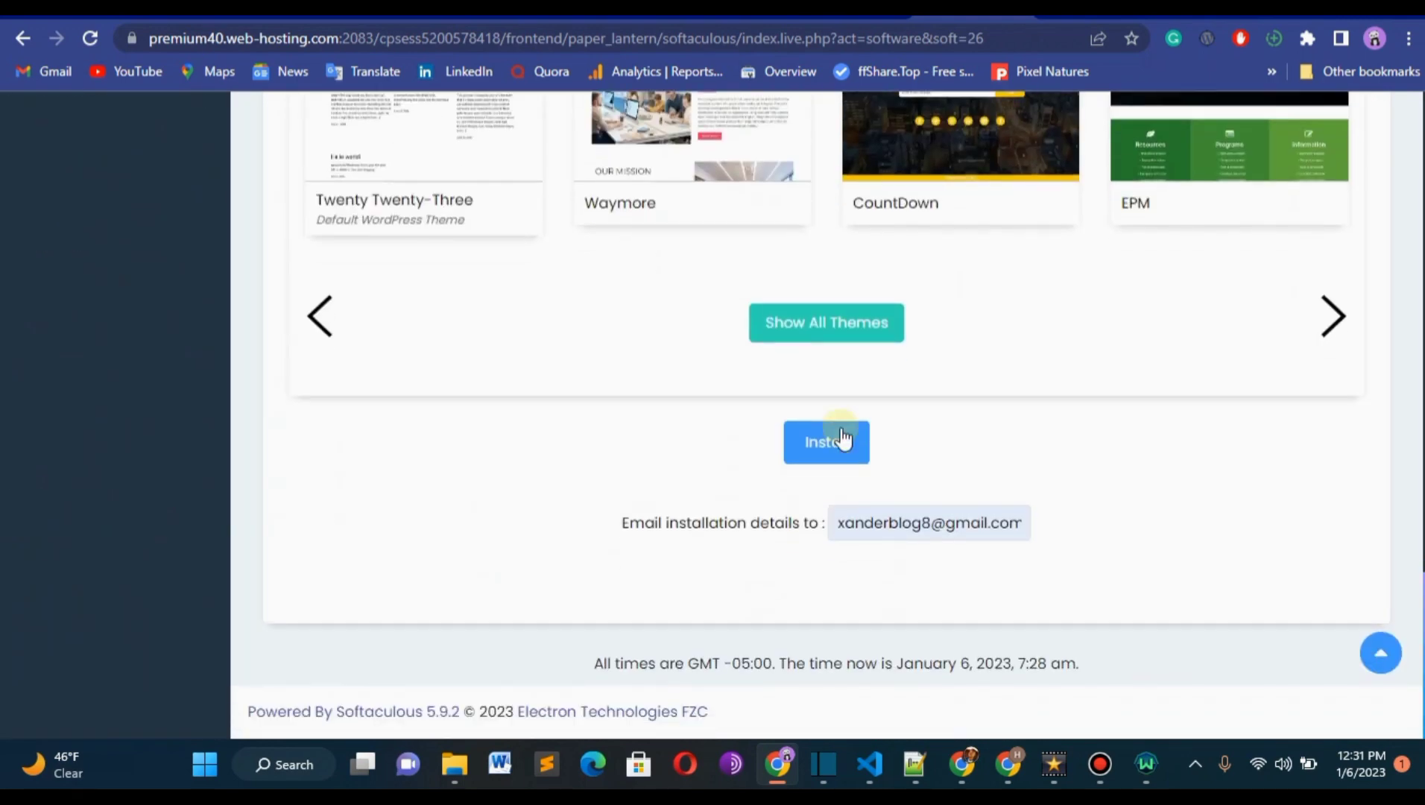
left_click(842, 438)
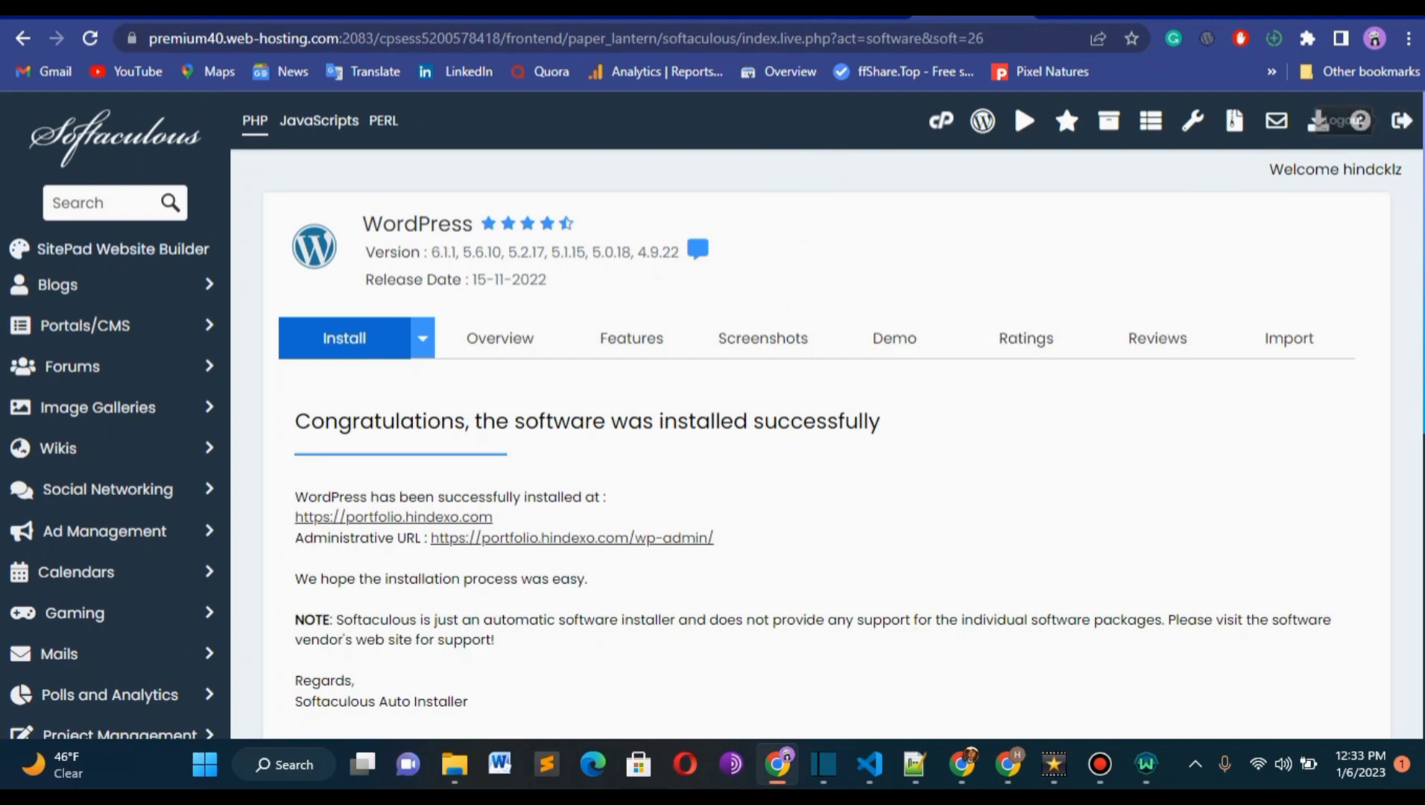
Open the installed site's administrative URL in a new tab and examine the WordPress dashboard and its wp-admin address.
scroll(1413, 149, "down", 2)
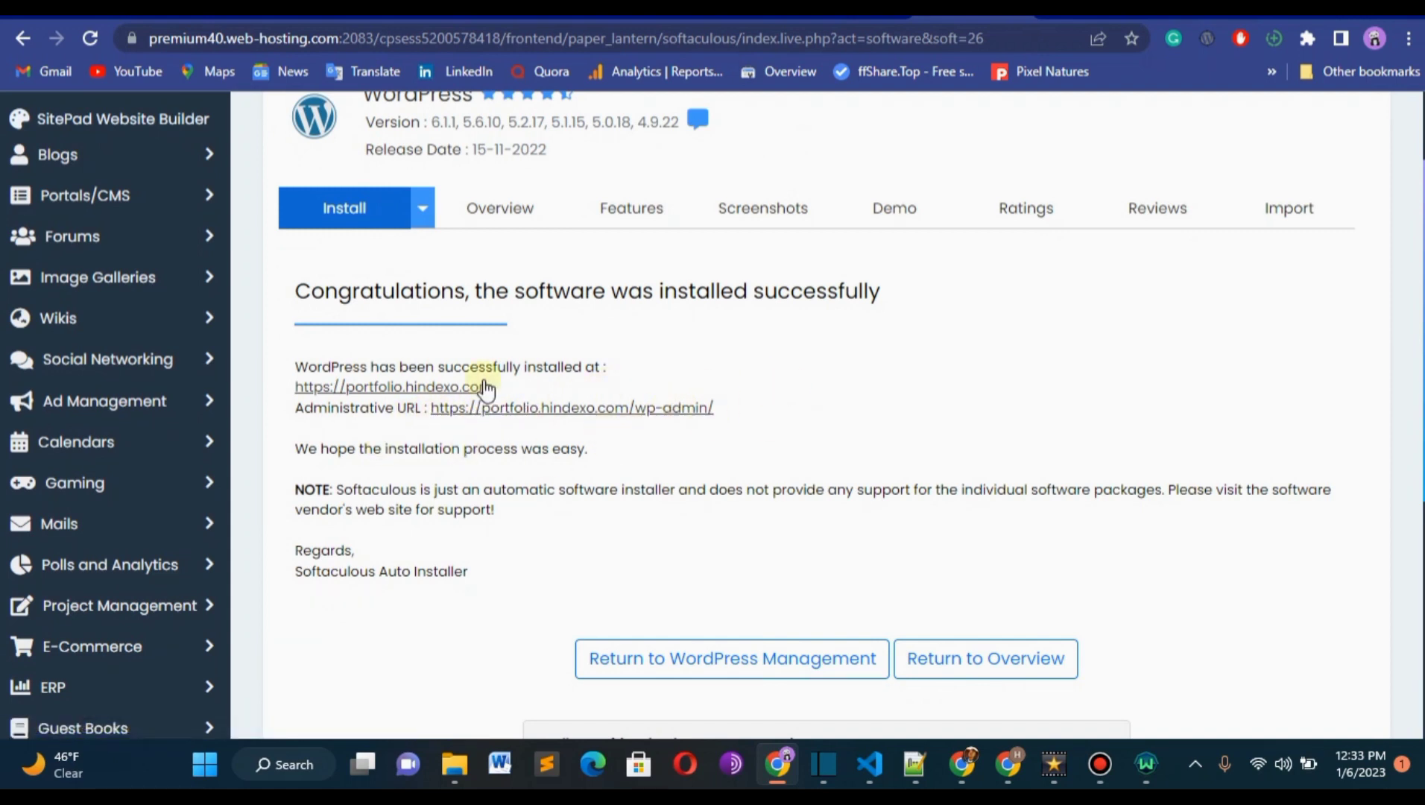
right_click(531, 417)
left_click(616, 432)
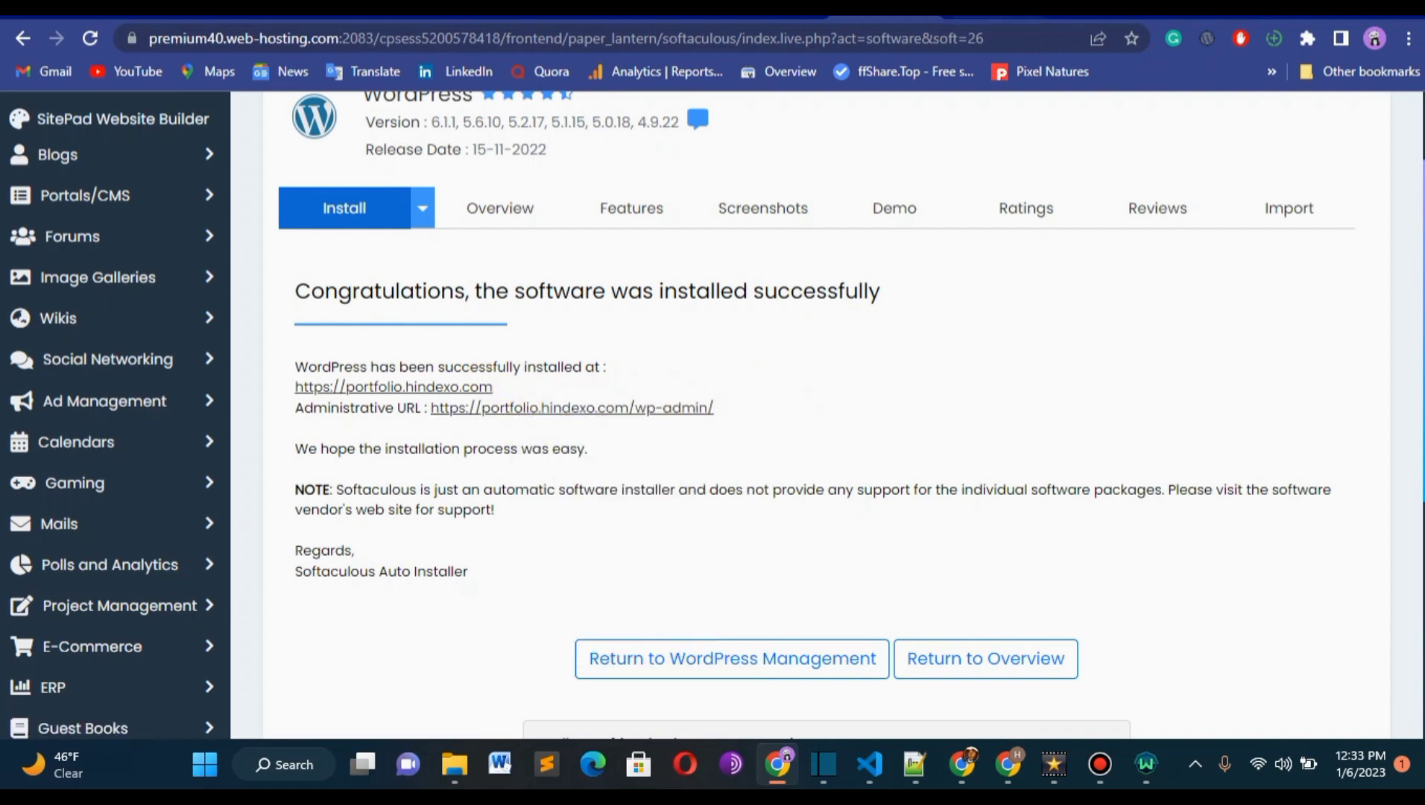
left_click(989, 16)
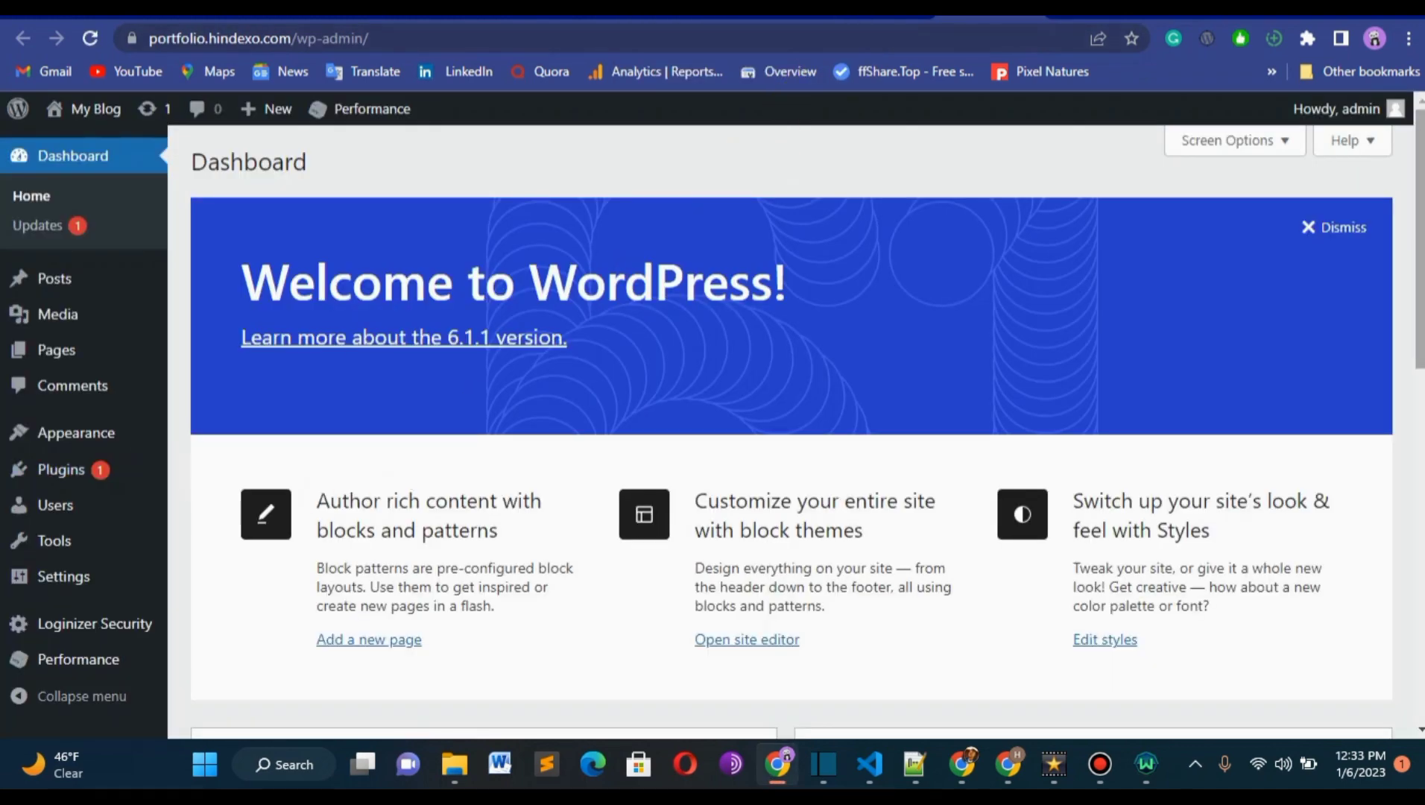
left_click_drag(1419, 208, 1416, 134)
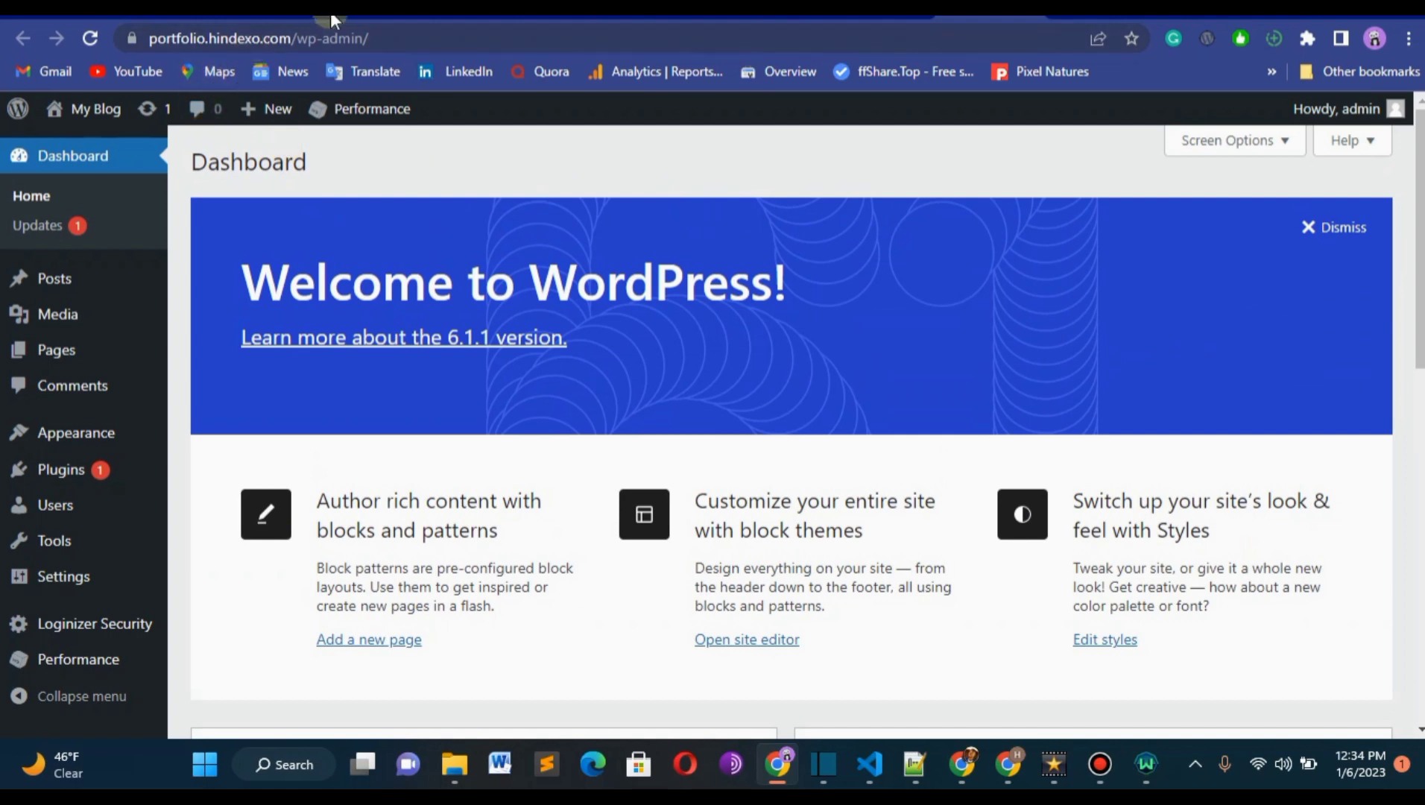
left_click(268, 42)
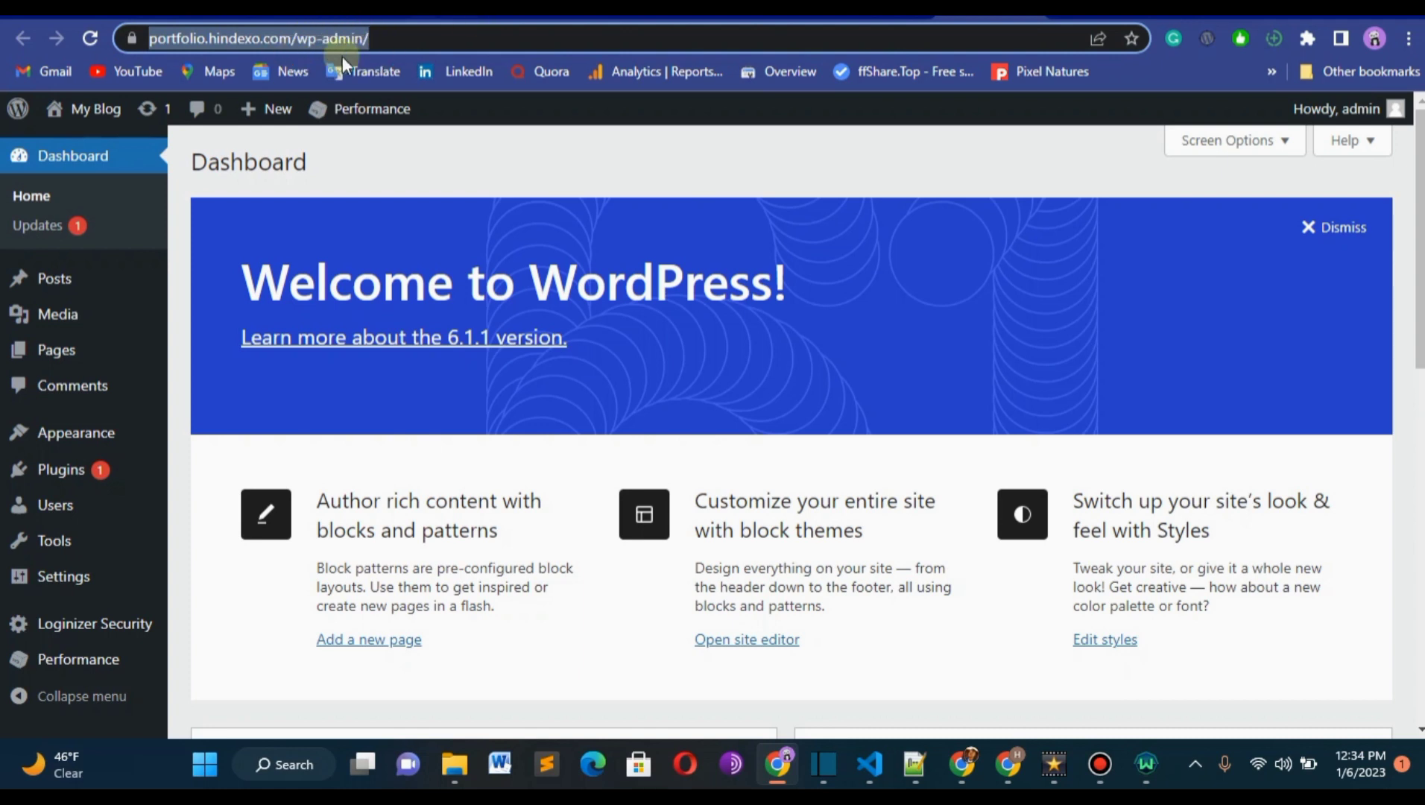
left_click(432, 34)
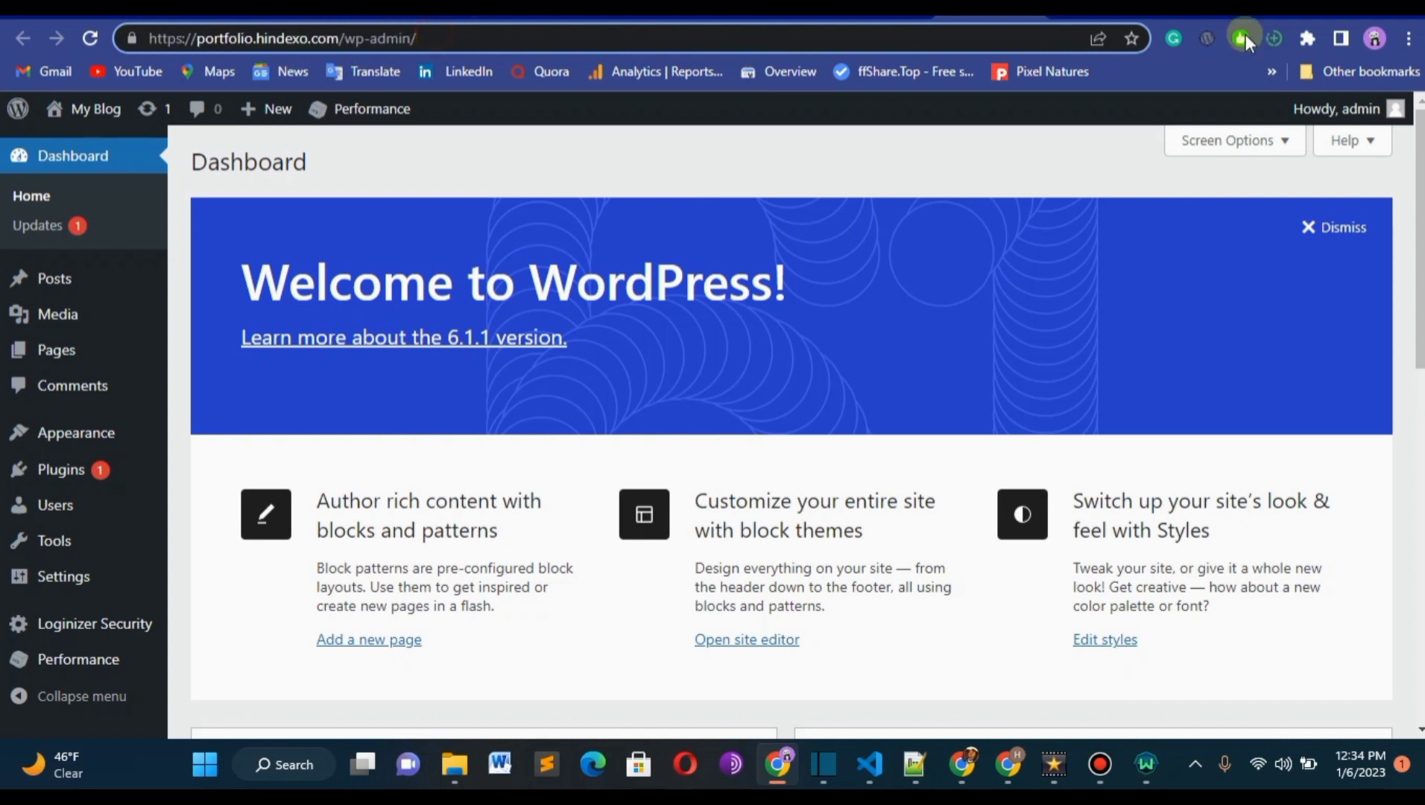
In the tab showing the portfolio.hindexo.com site, append /wp-admin to the address and load it.
left_click(1099, 16)
left_click(605, 43)
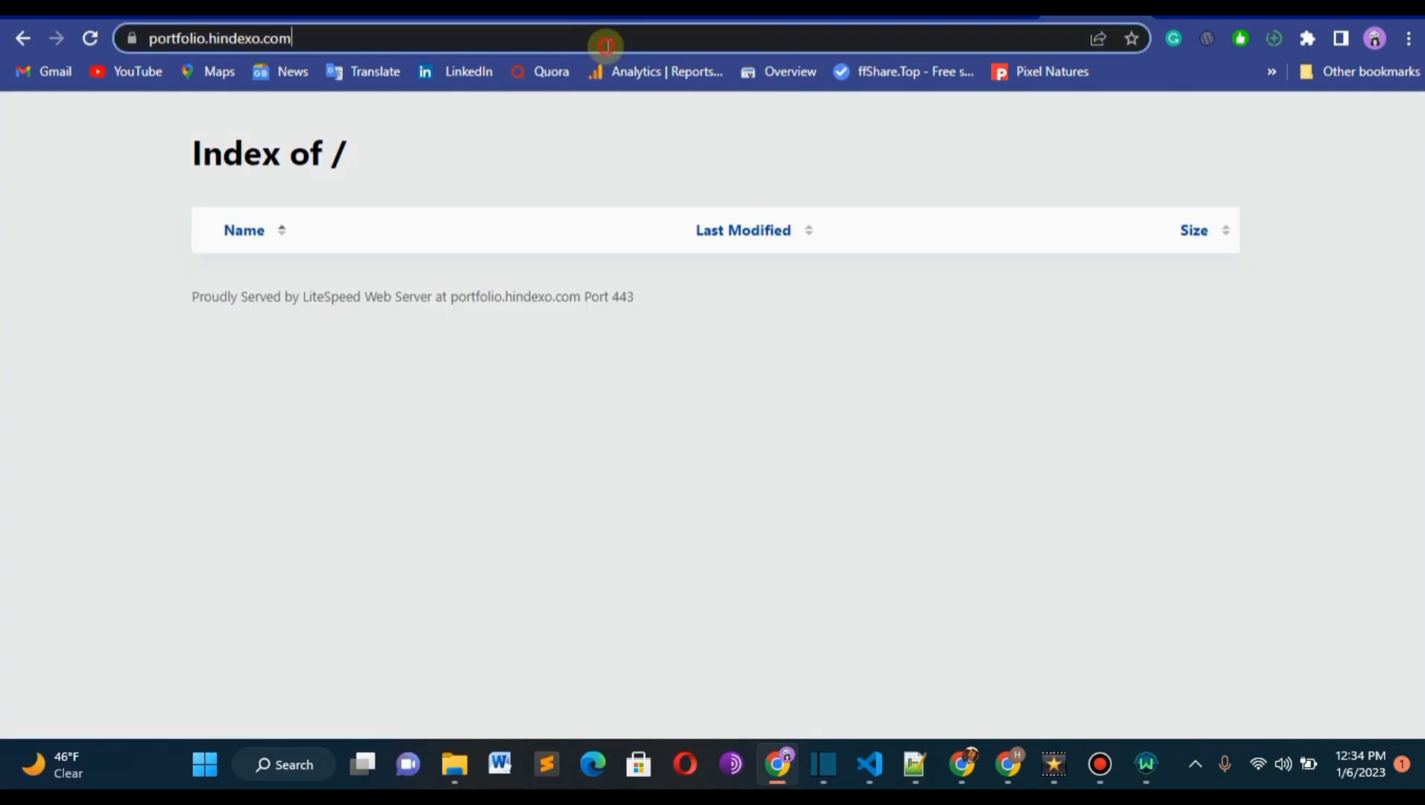
left_click(607, 46)
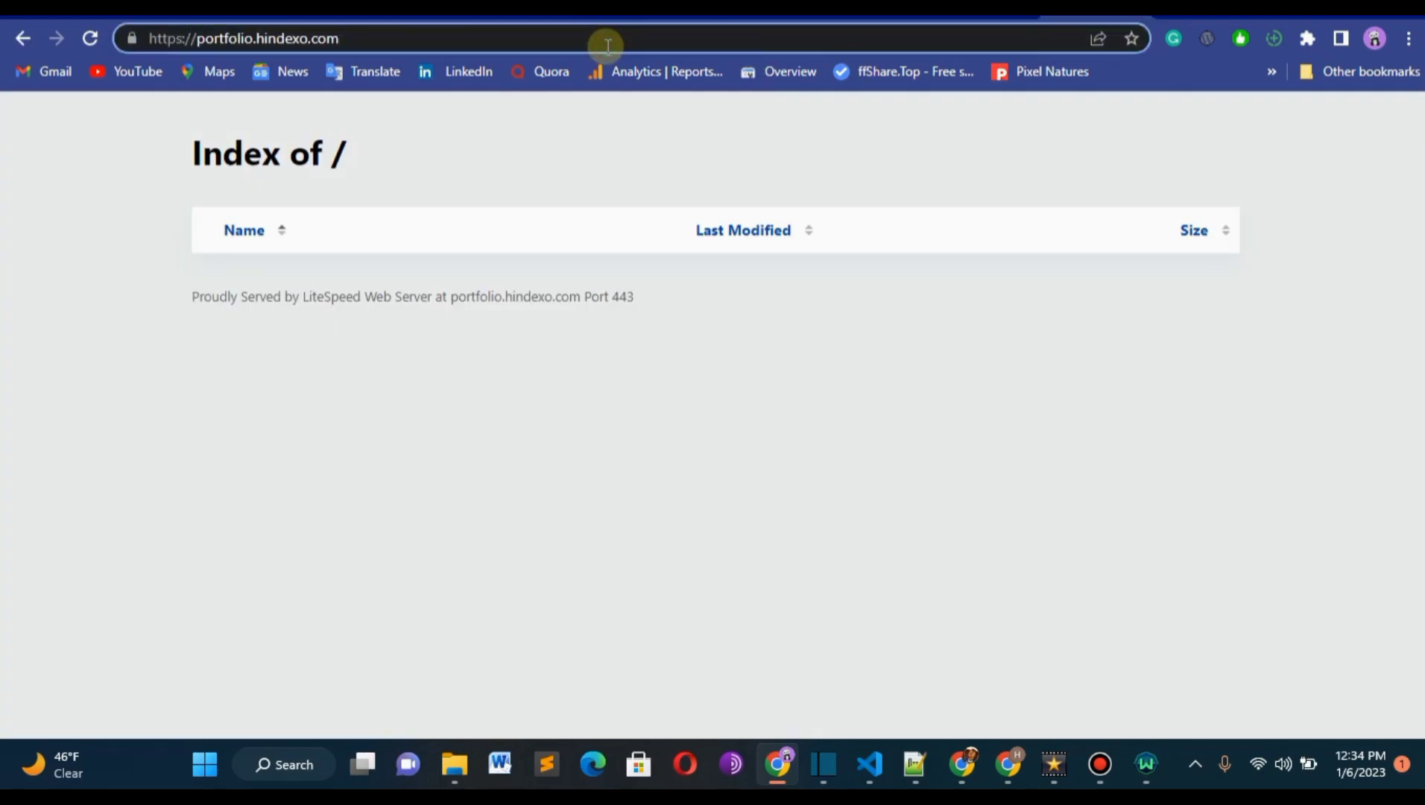
type("/")
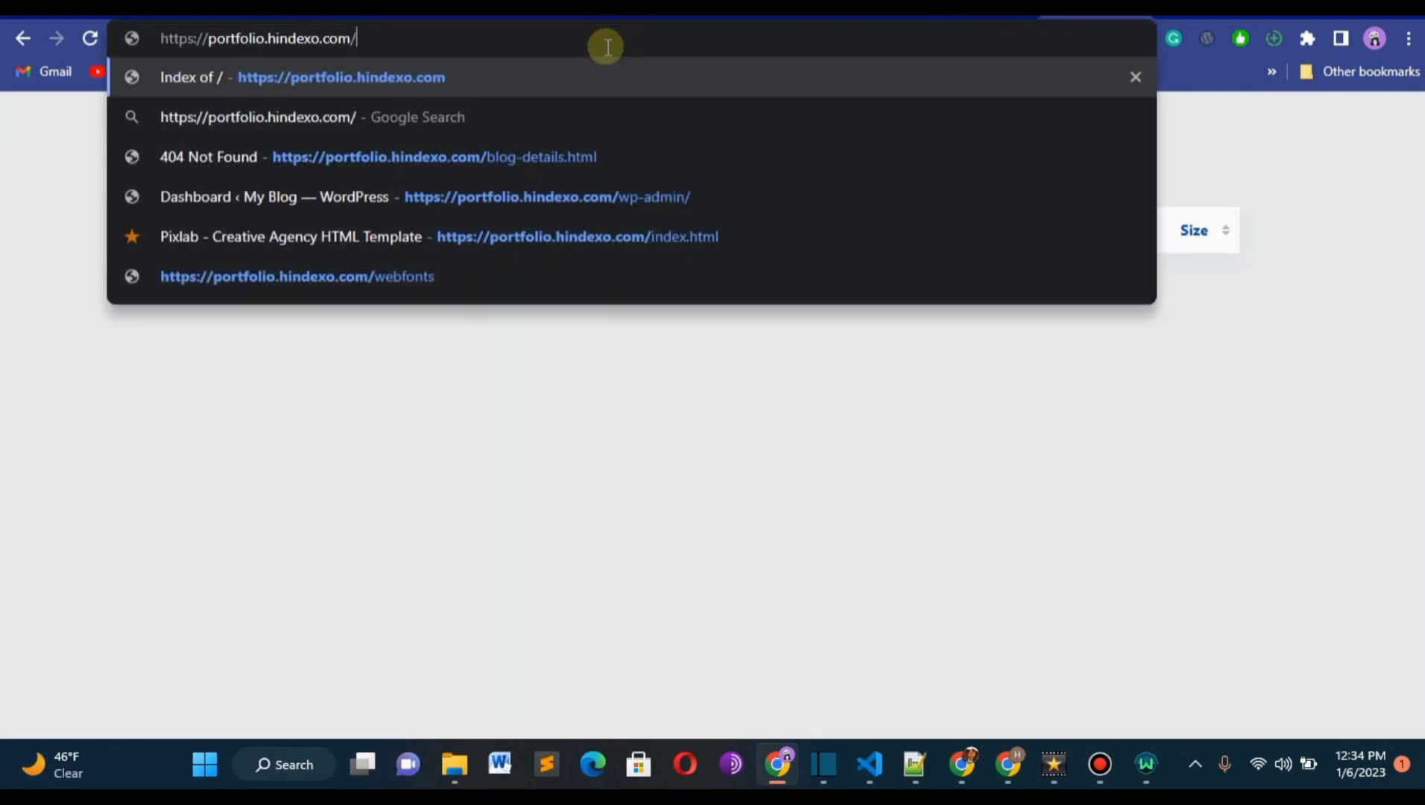
type("wp-")
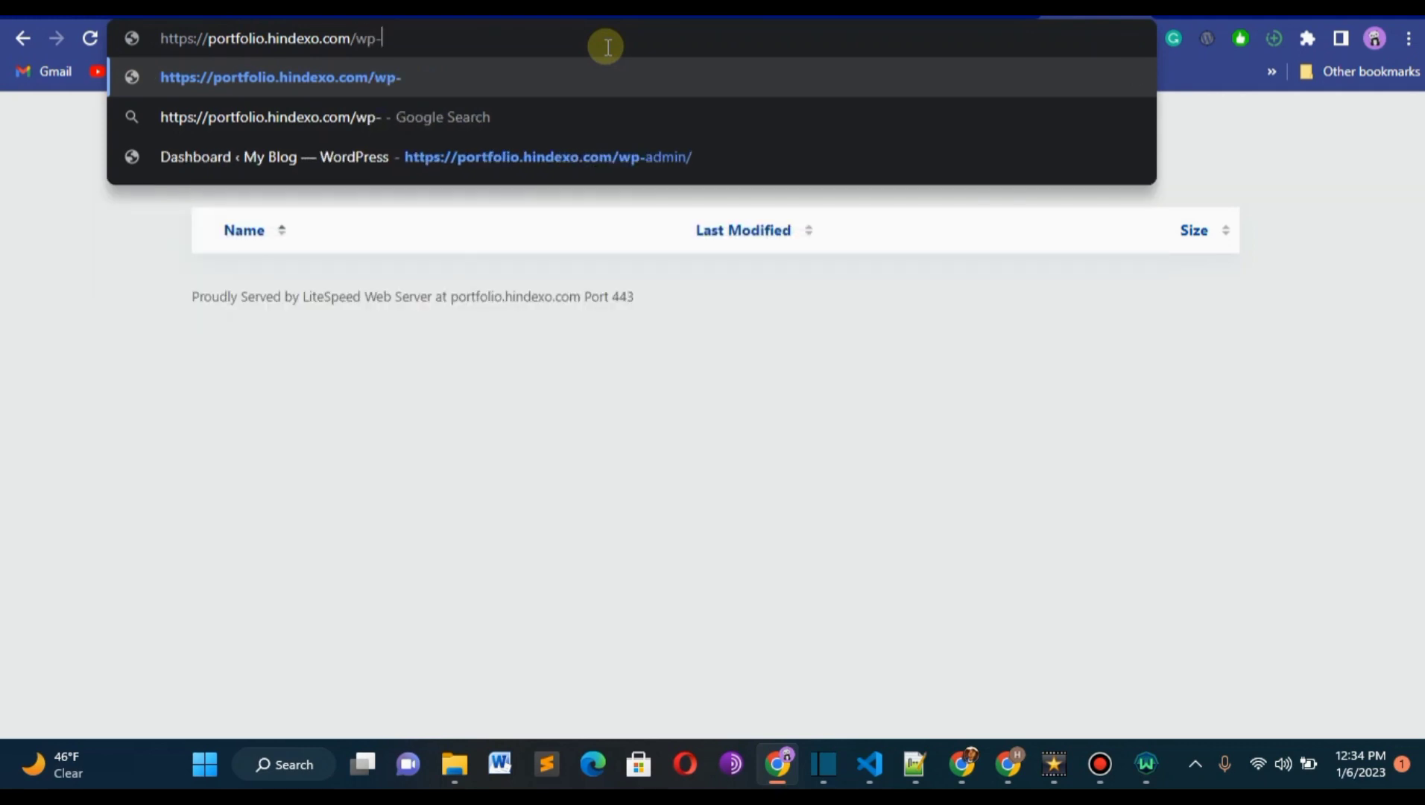
type("adm")
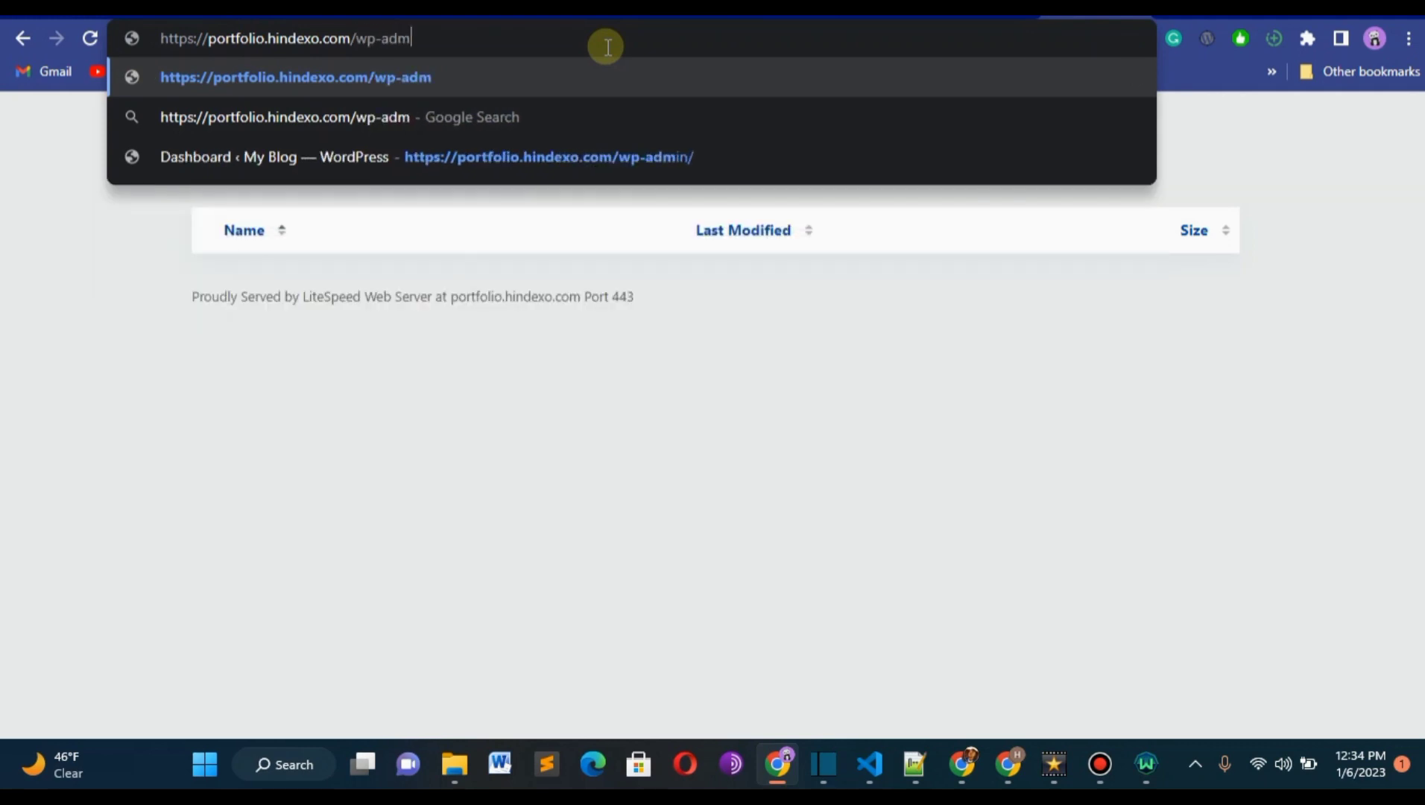
type("in")
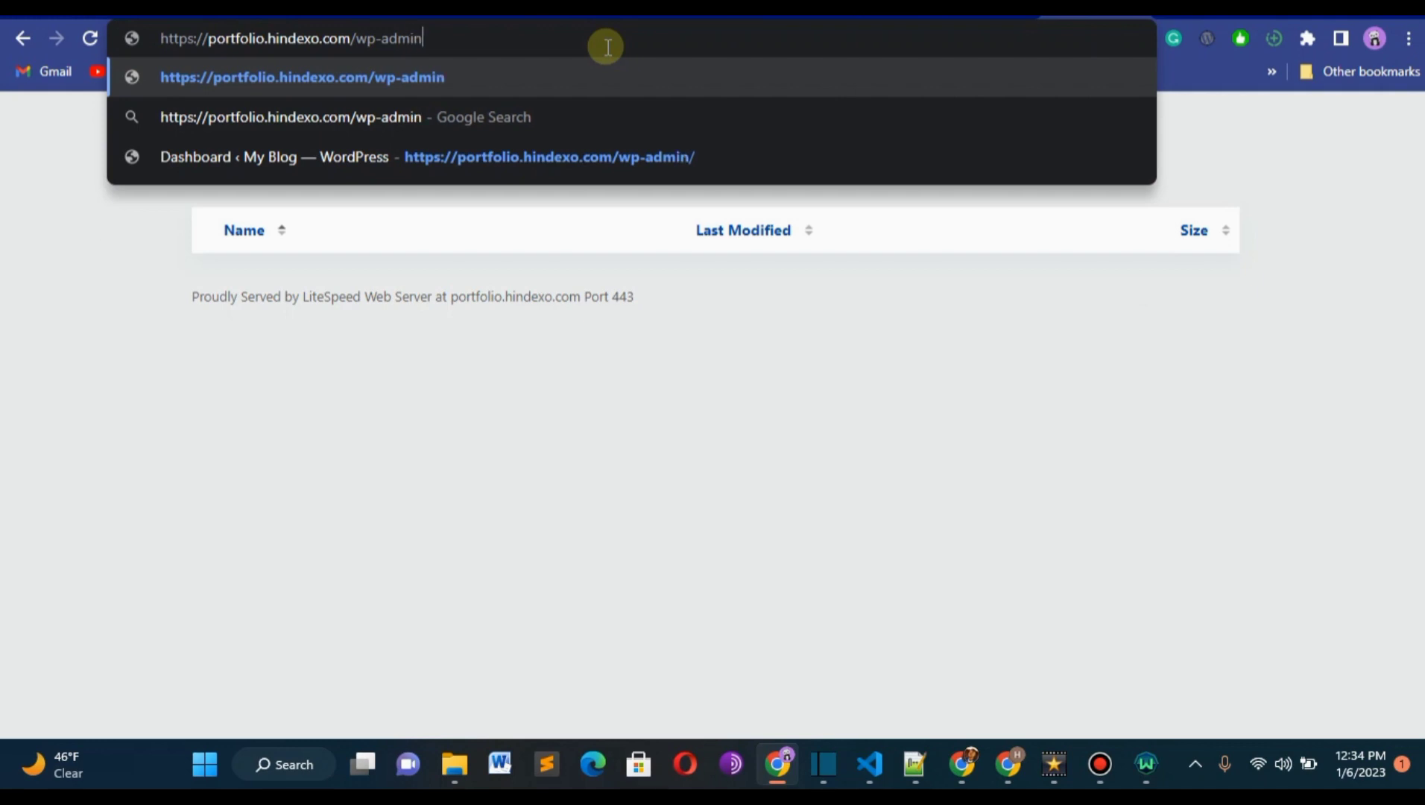
key("Return")
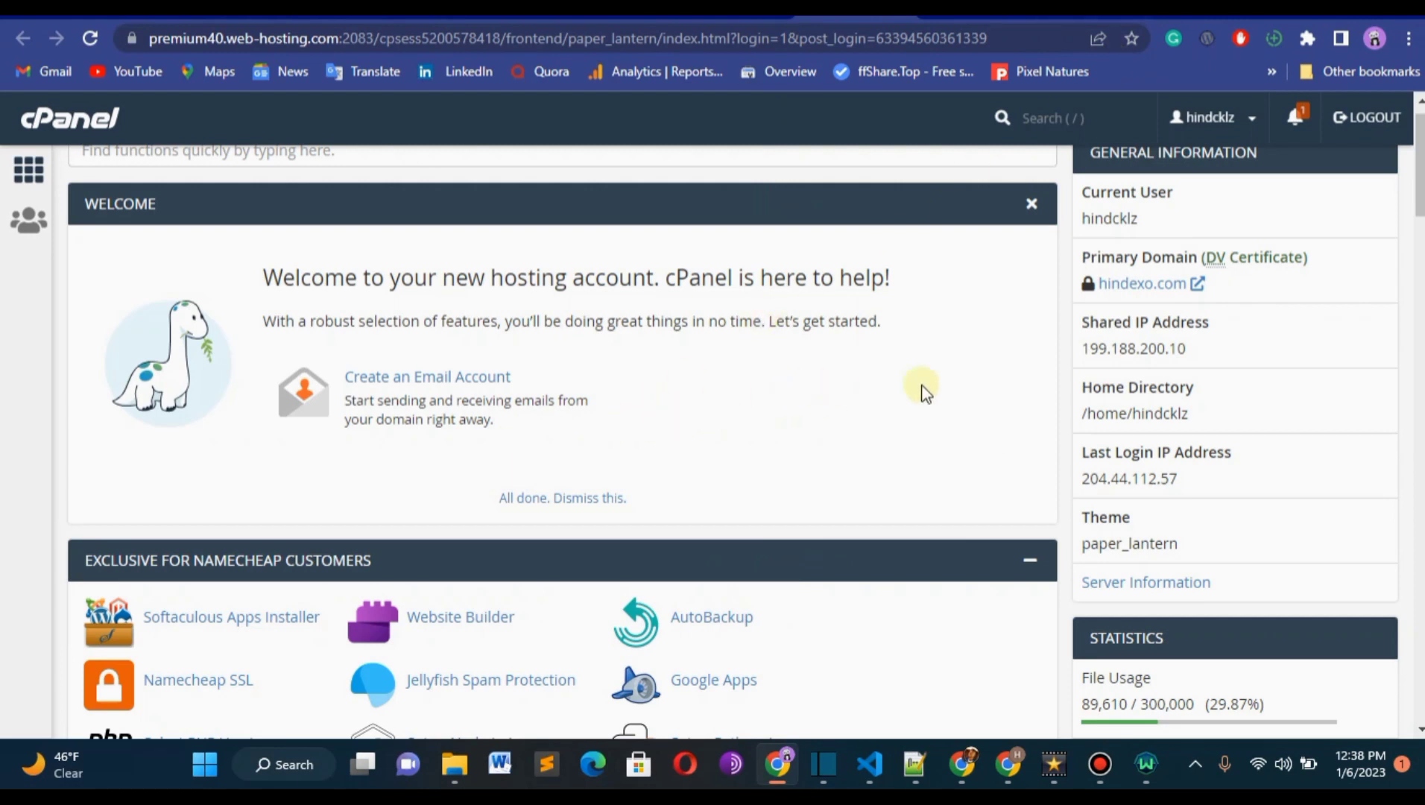
Reload the portfolio.hindexo.com site to check it, and return to the cPanel main page's Namecheap and Softaculous sections.
left_click_drag(1421, 196, 1420, 233)
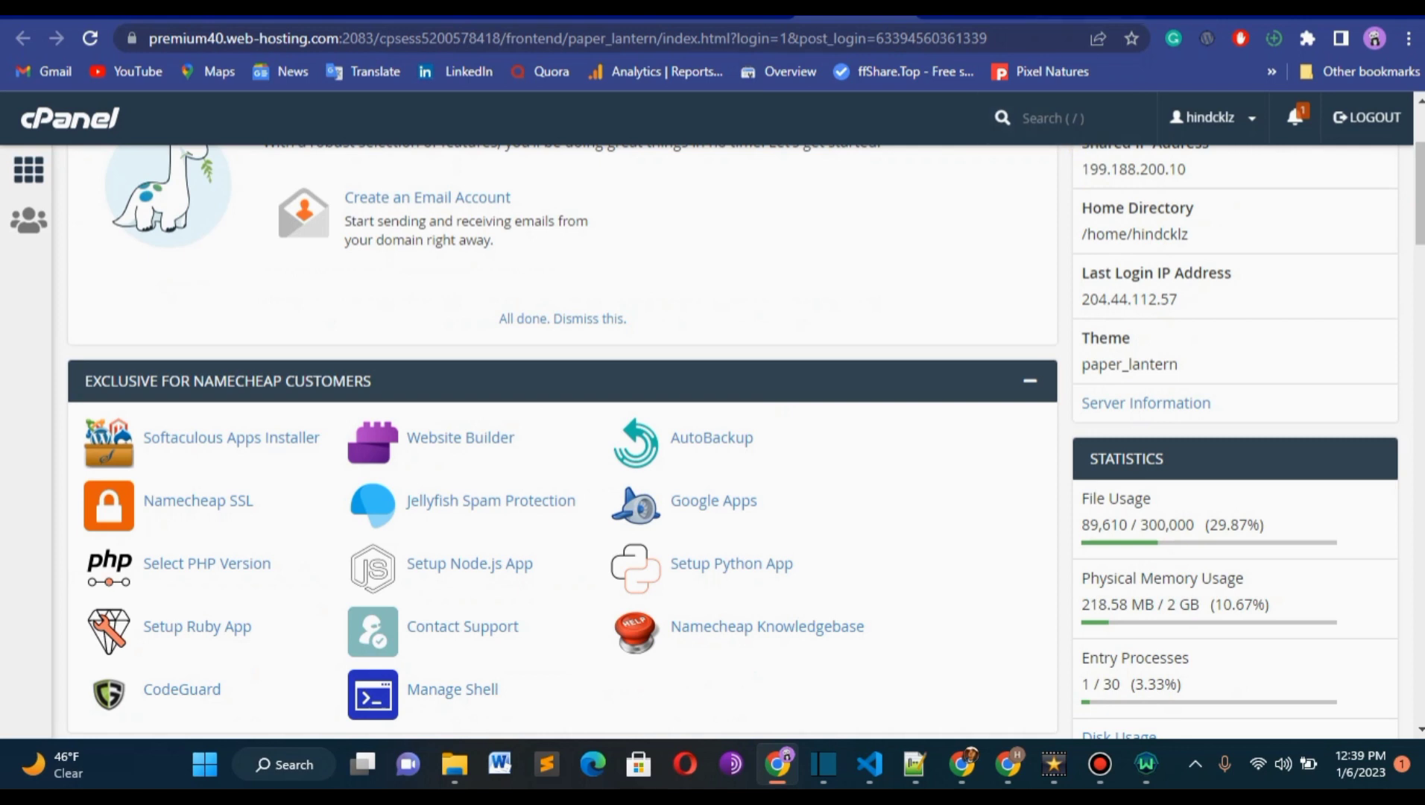
left_click(973, 11)
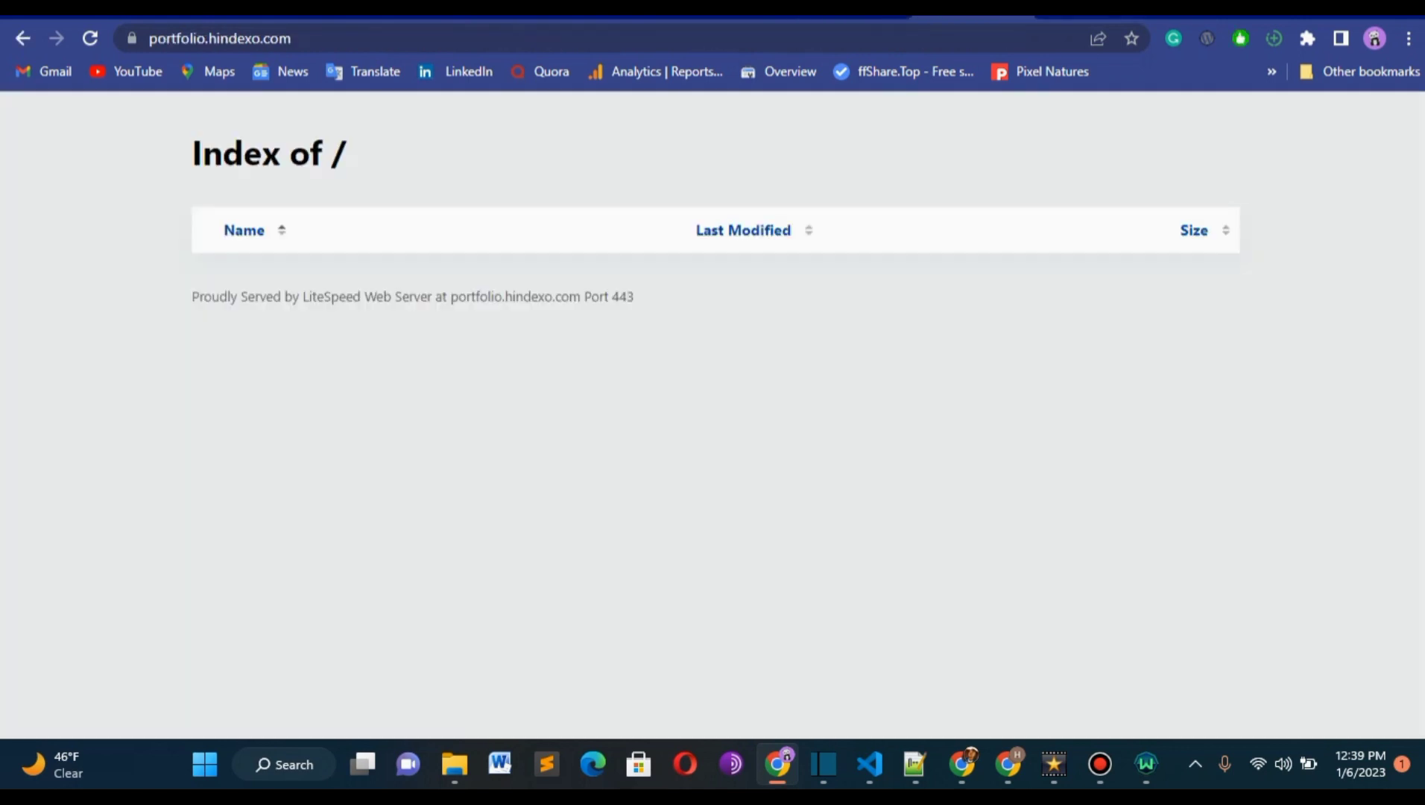
left_click(96, 41)
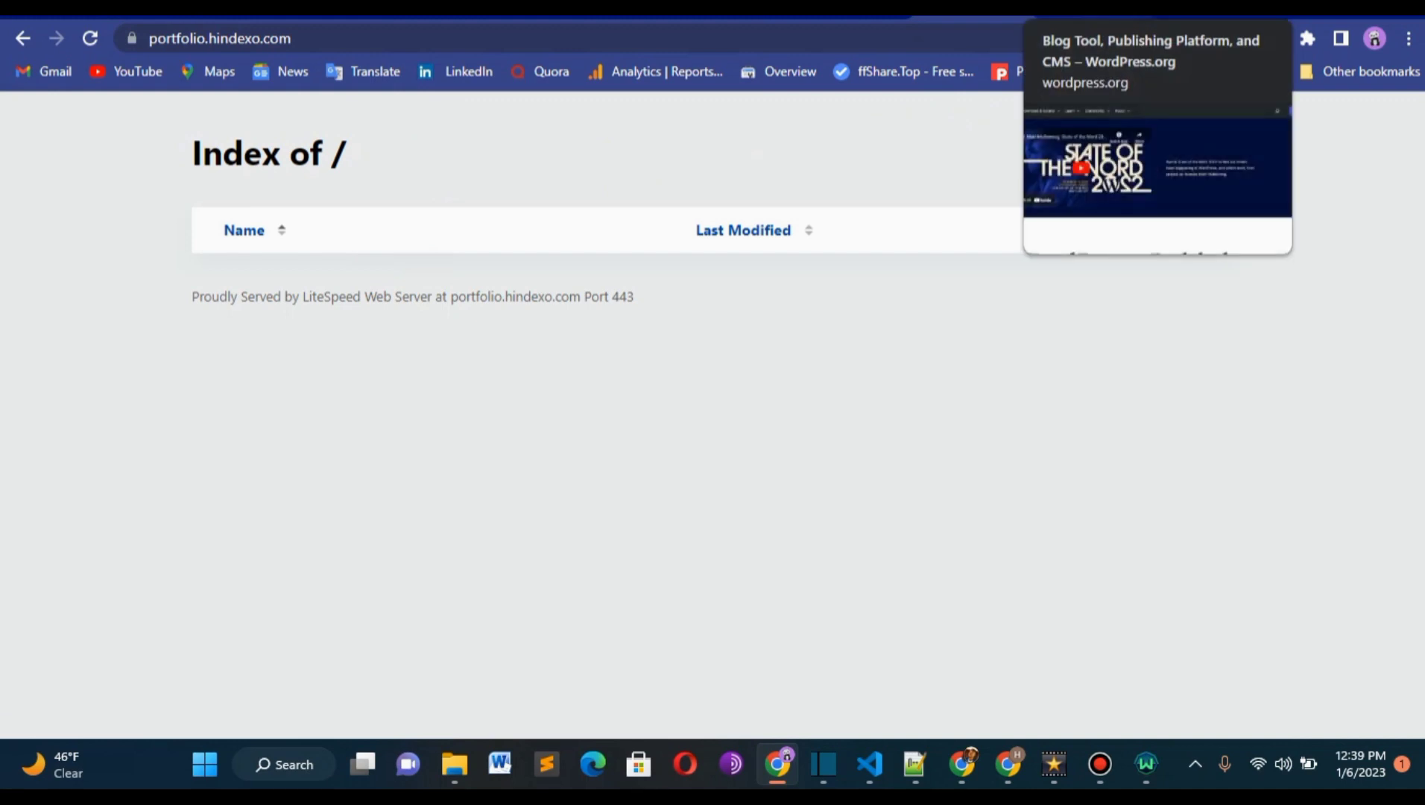
left_click(855, 9)
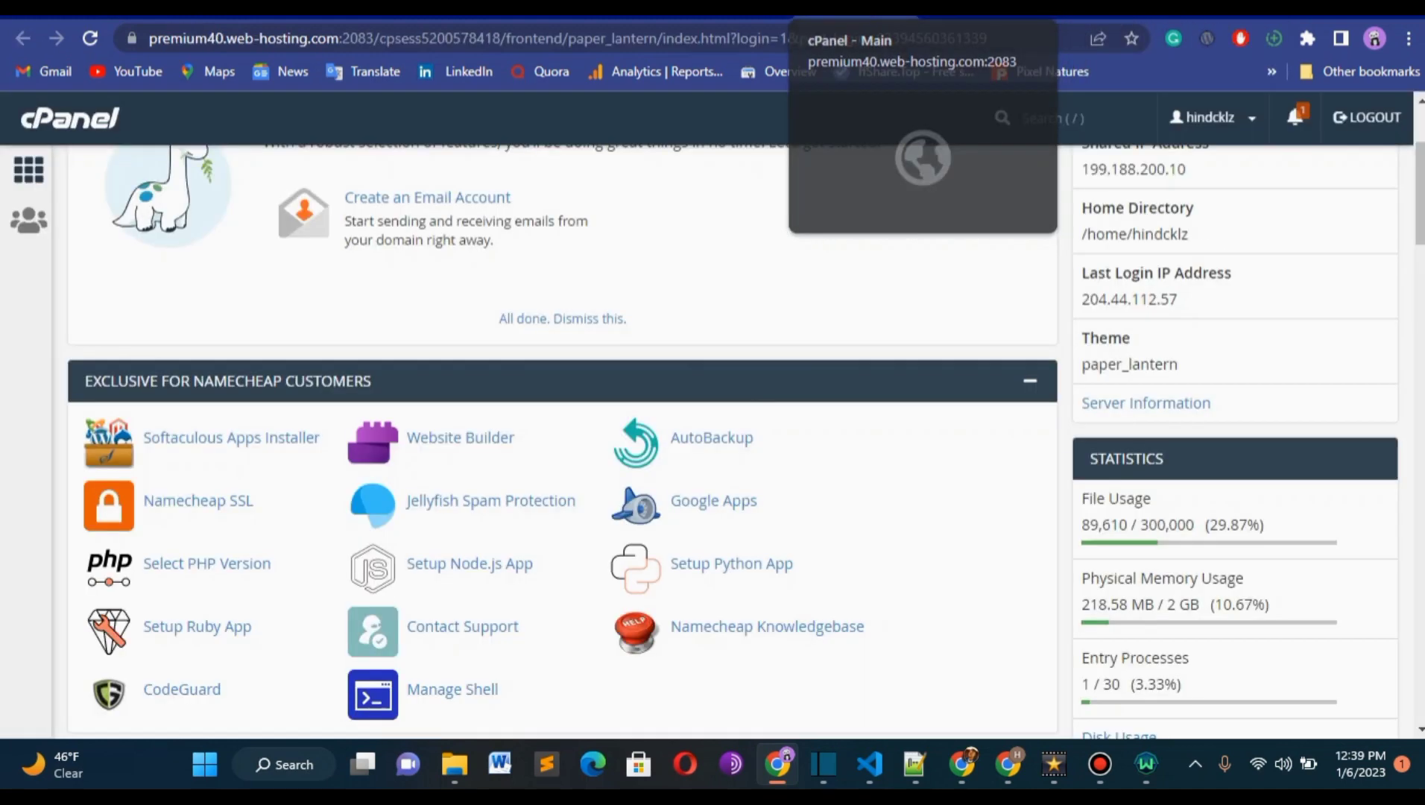
scroll(1045, 121, "down", 3)
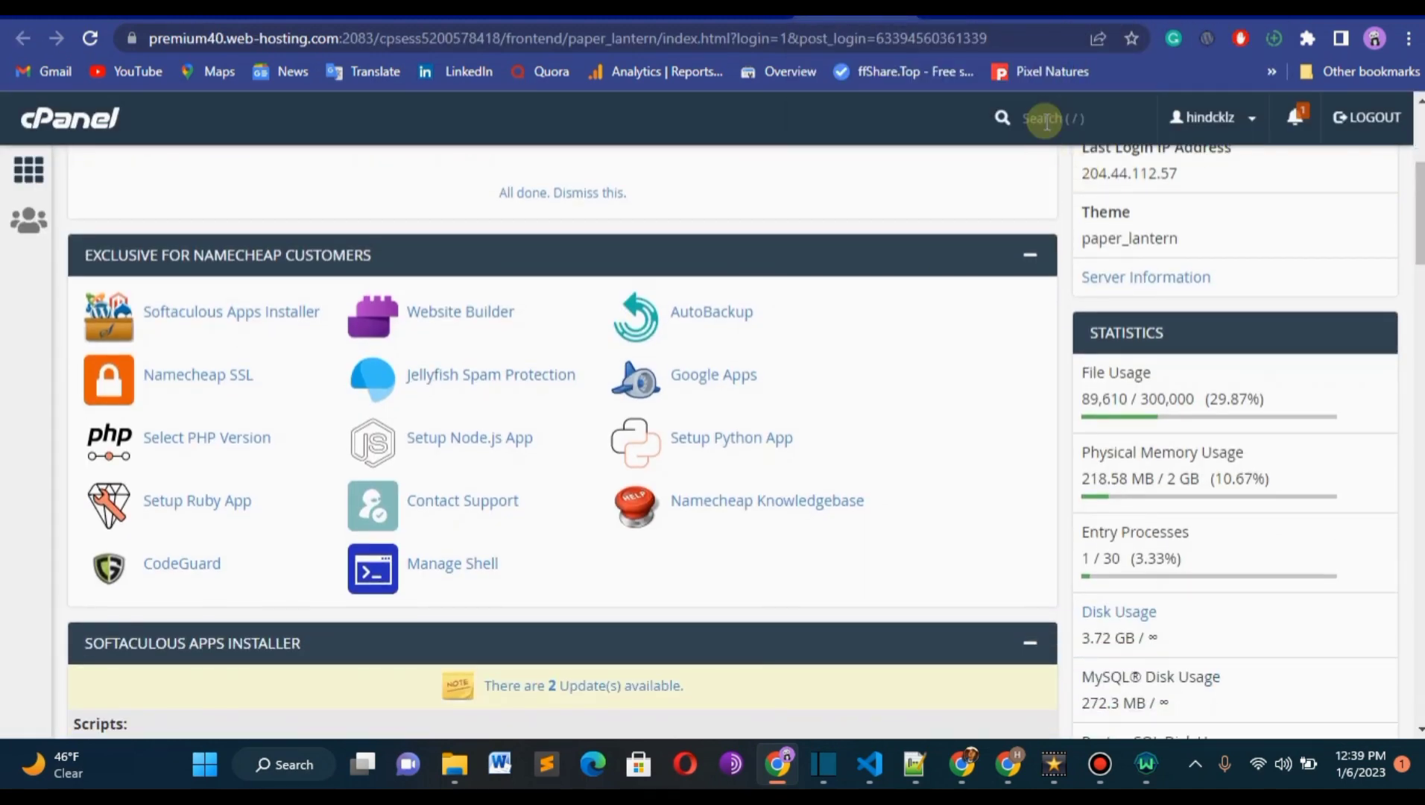
Switch to the wordpress.org site and open its Get WordPress download page.
left_click(1080, 15)
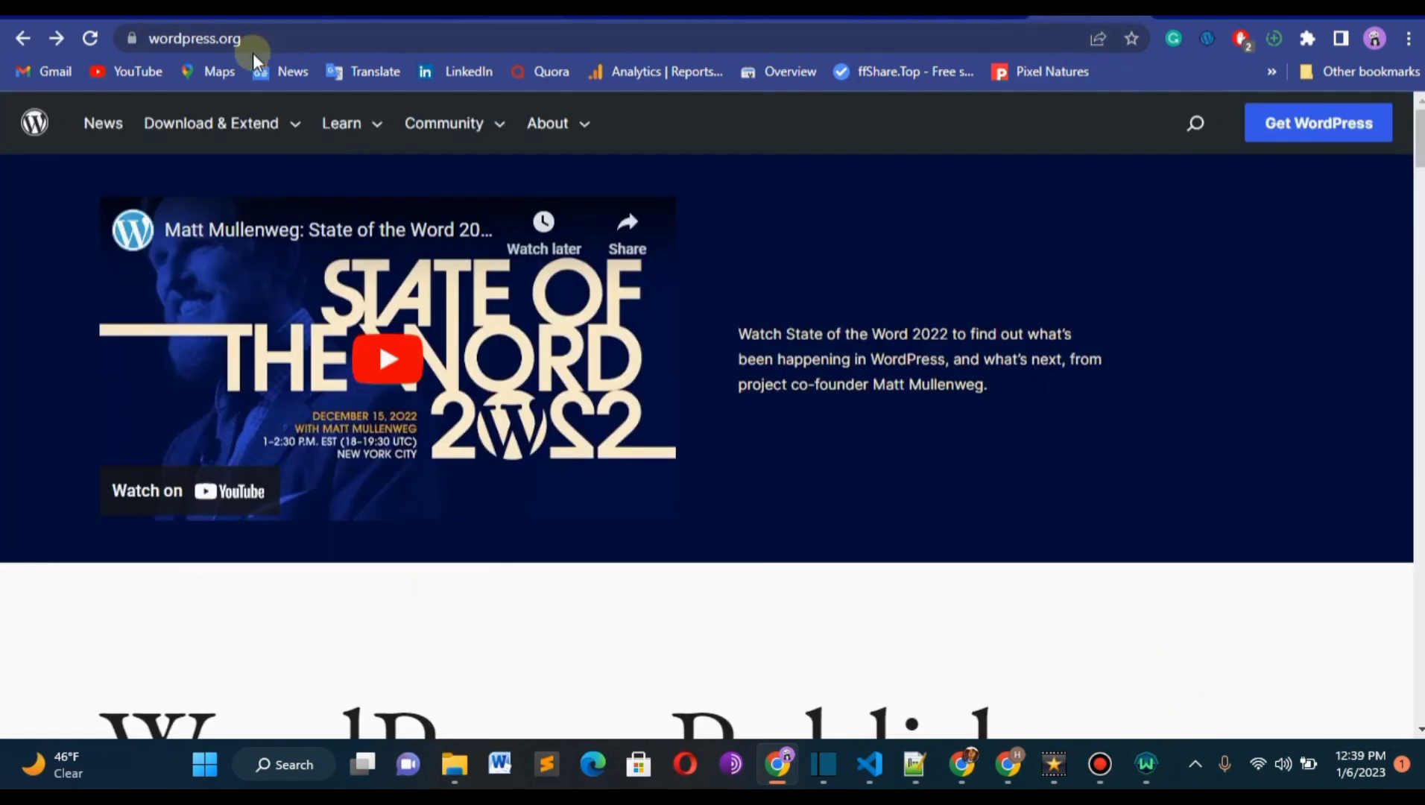
left_click(254, 35)
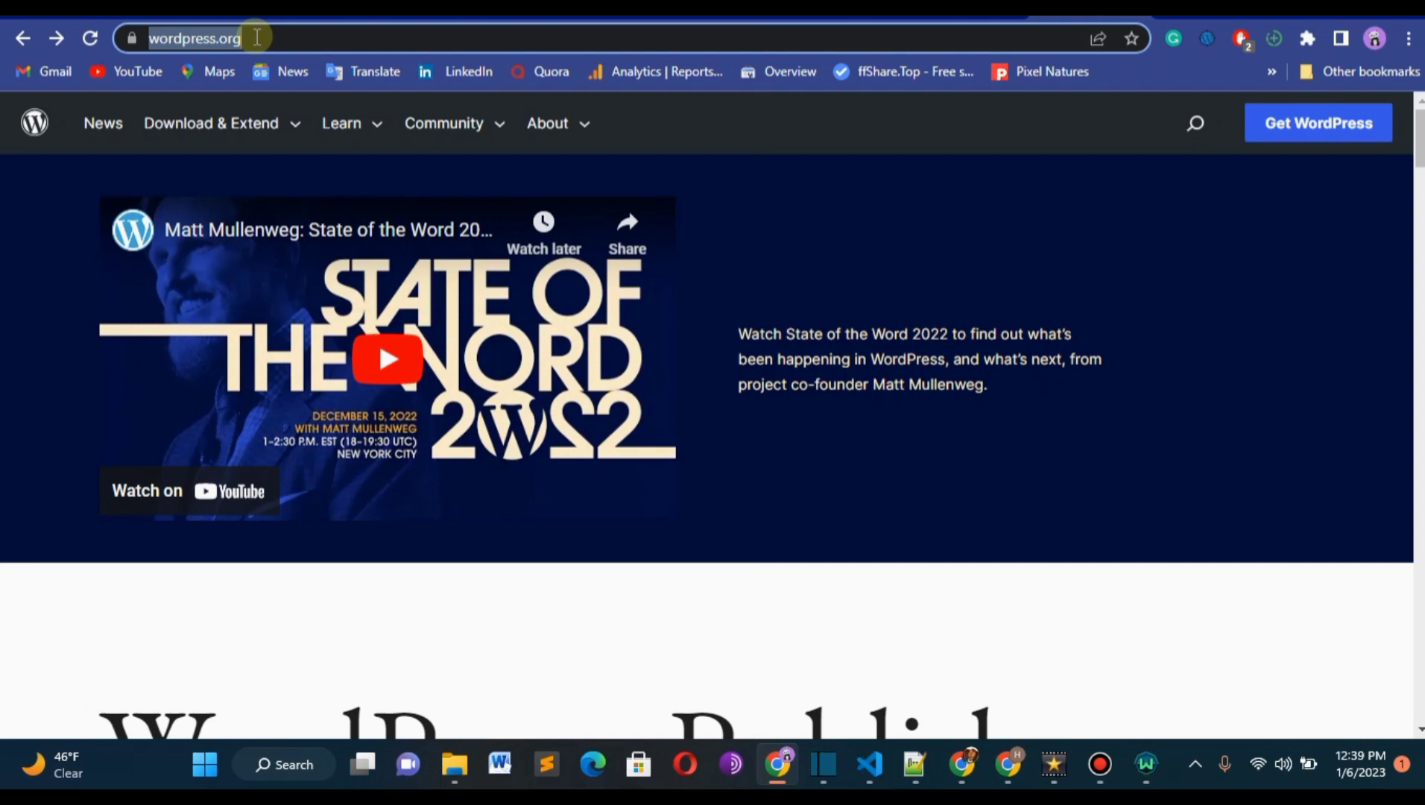
key("Return")
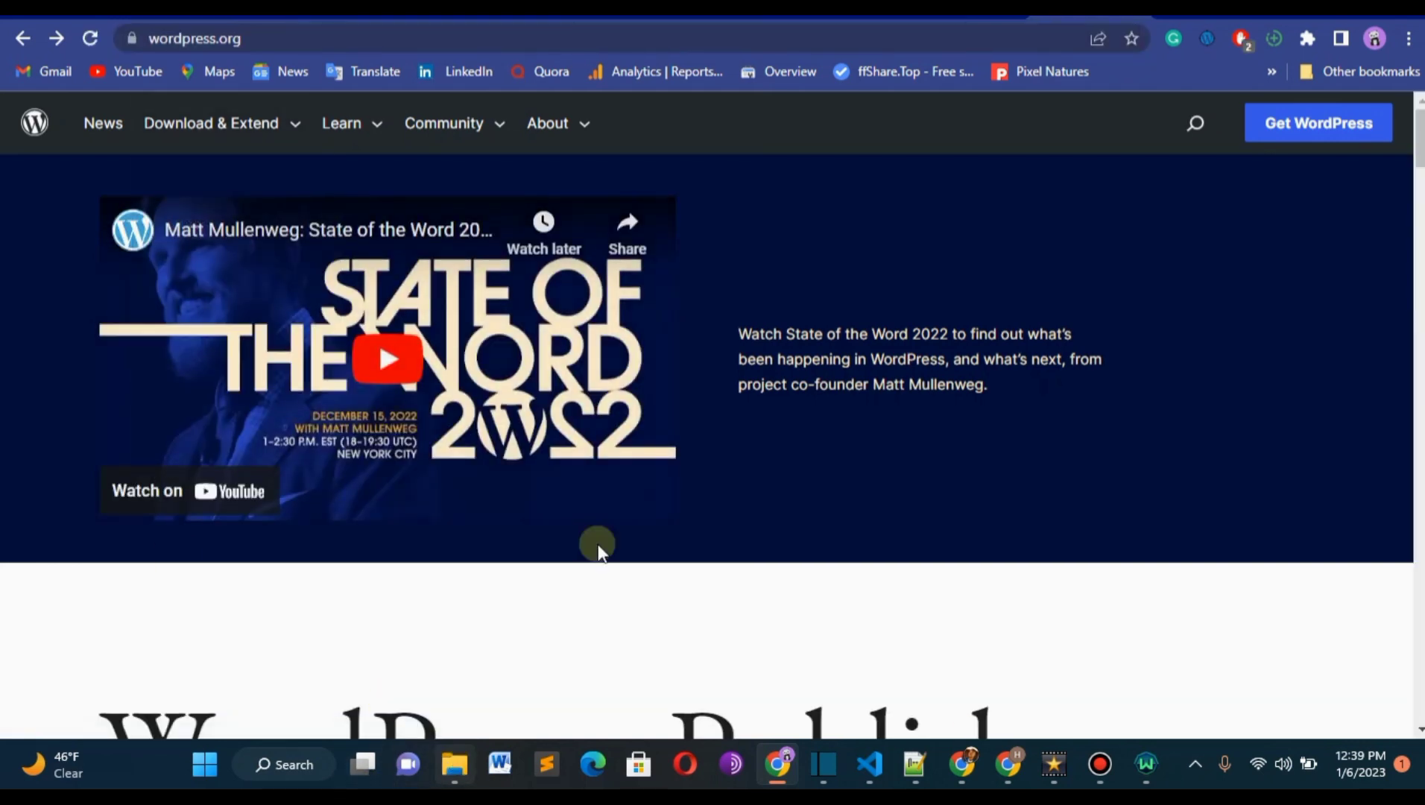
scroll(1293, 265, "down", 1)
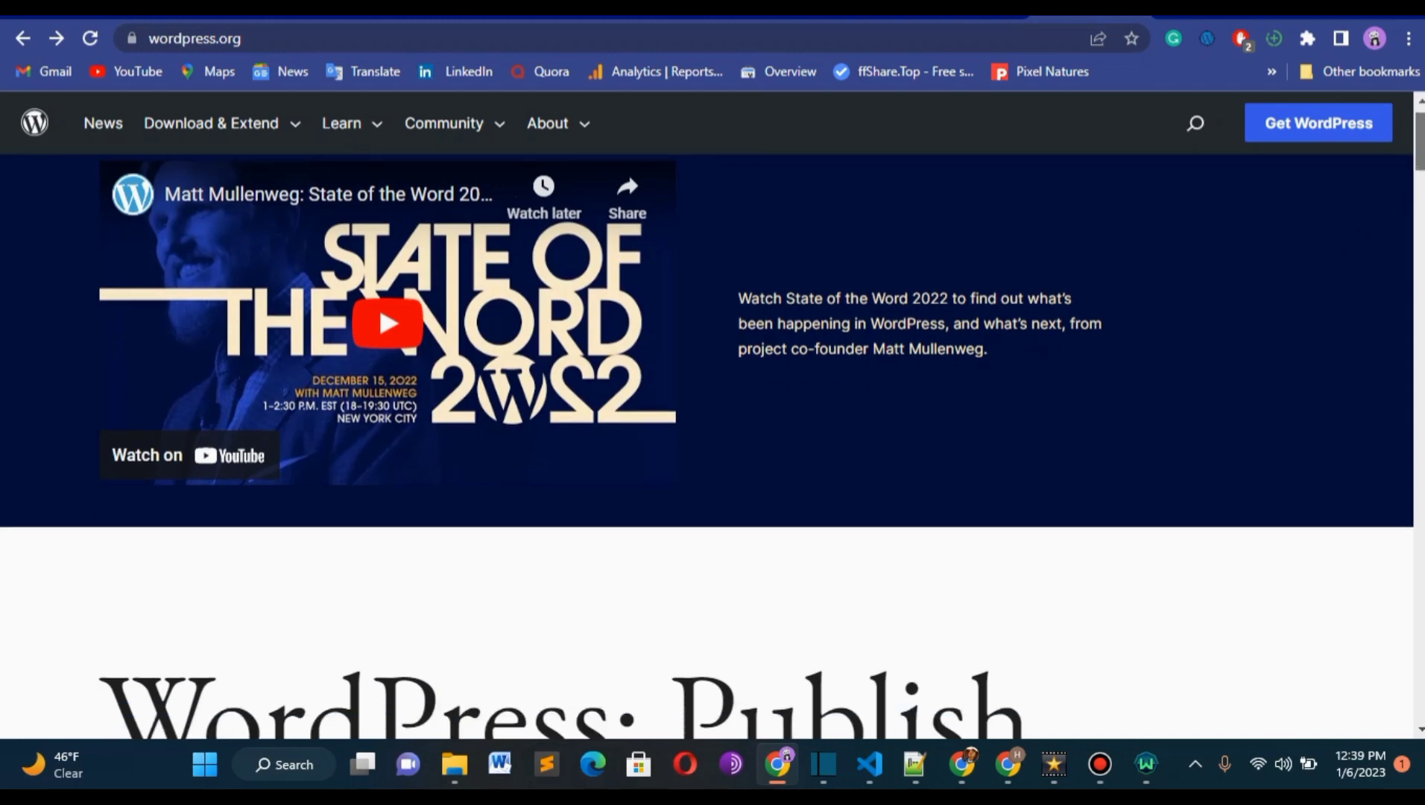
scroll(758, 345, "down", 10)
scroll(758, 345, "up", 4)
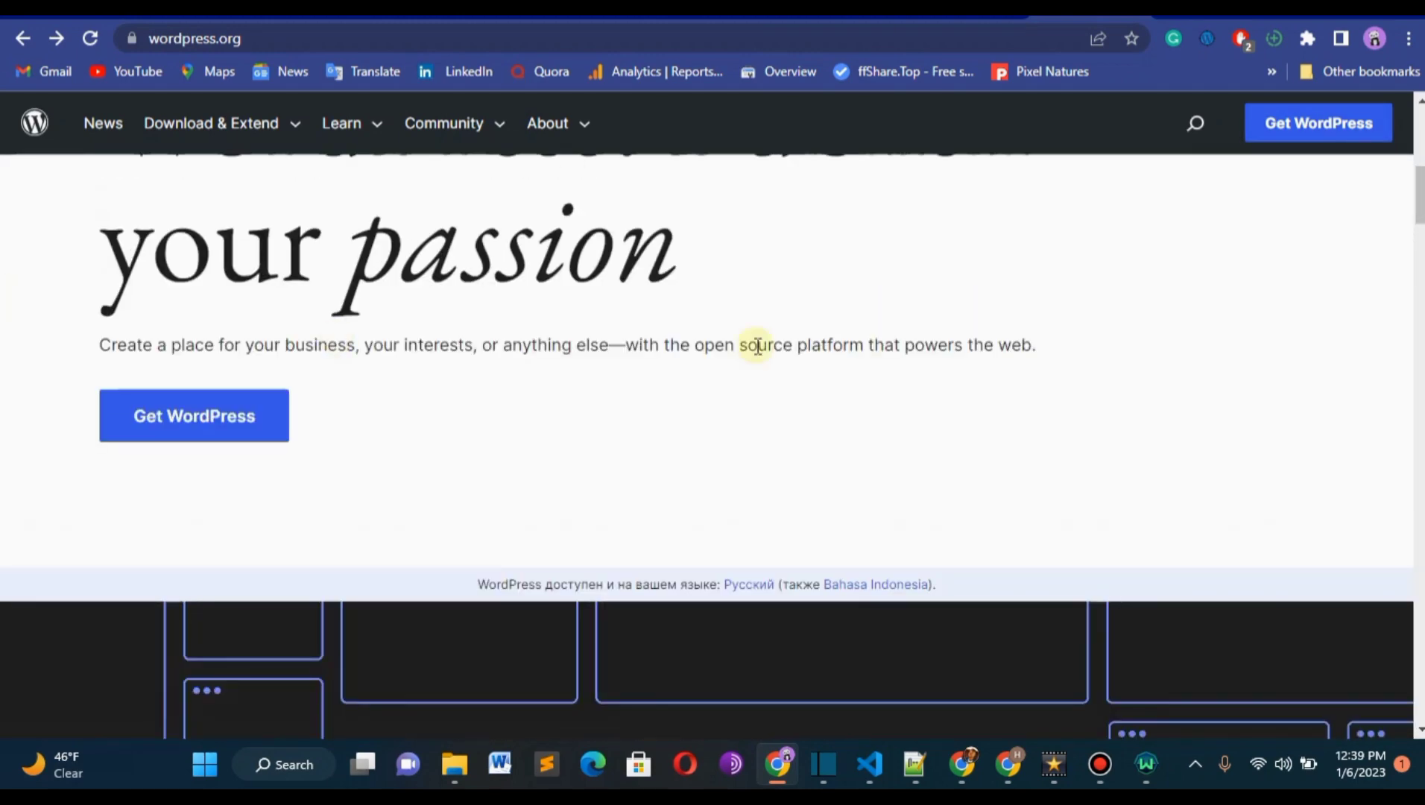
left_click(1298, 125)
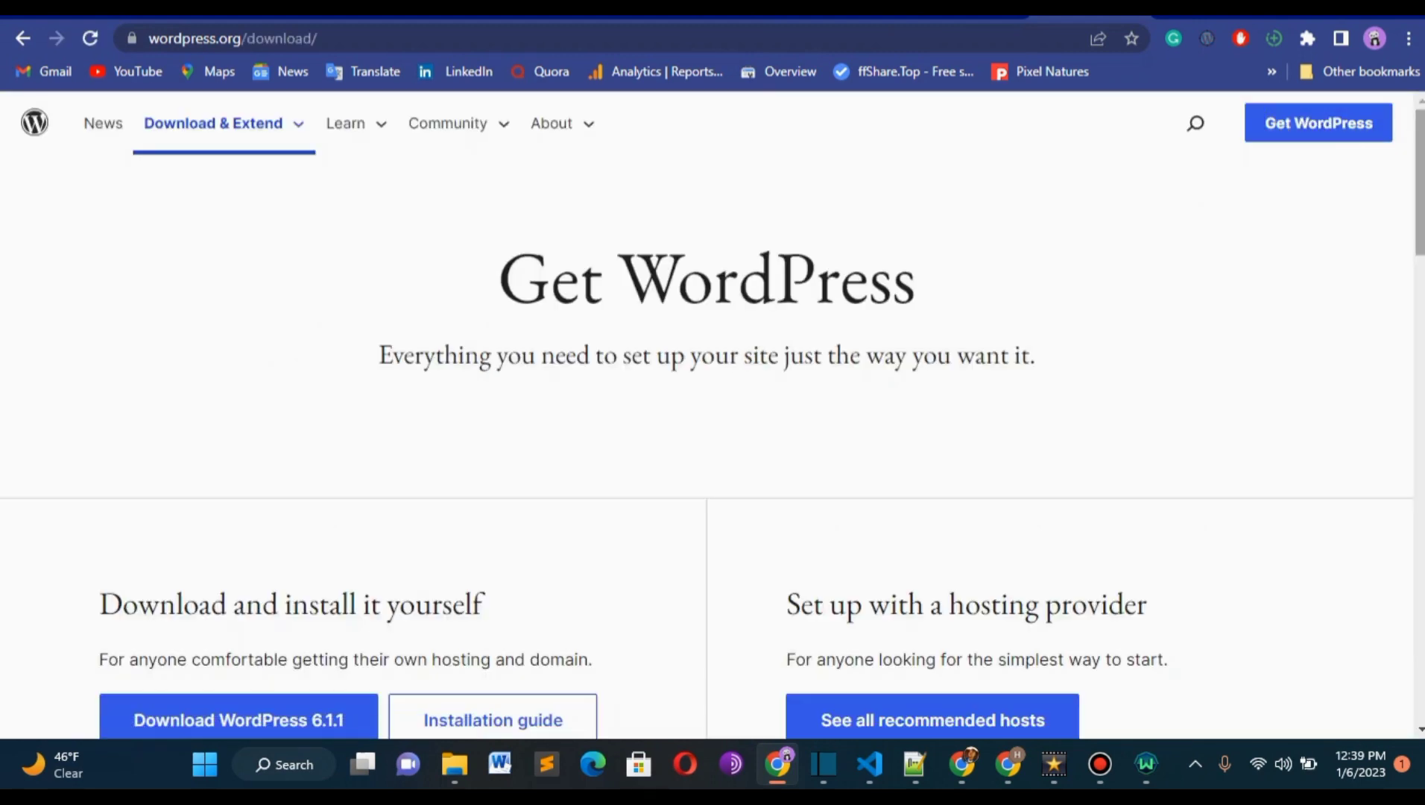
Download WordPress 6.1.1, save it as the wordpress-6.1.1 ZIP archive in Downloads, and dismiss the thank-you message.
scroll(1419, 155, "down", 4)
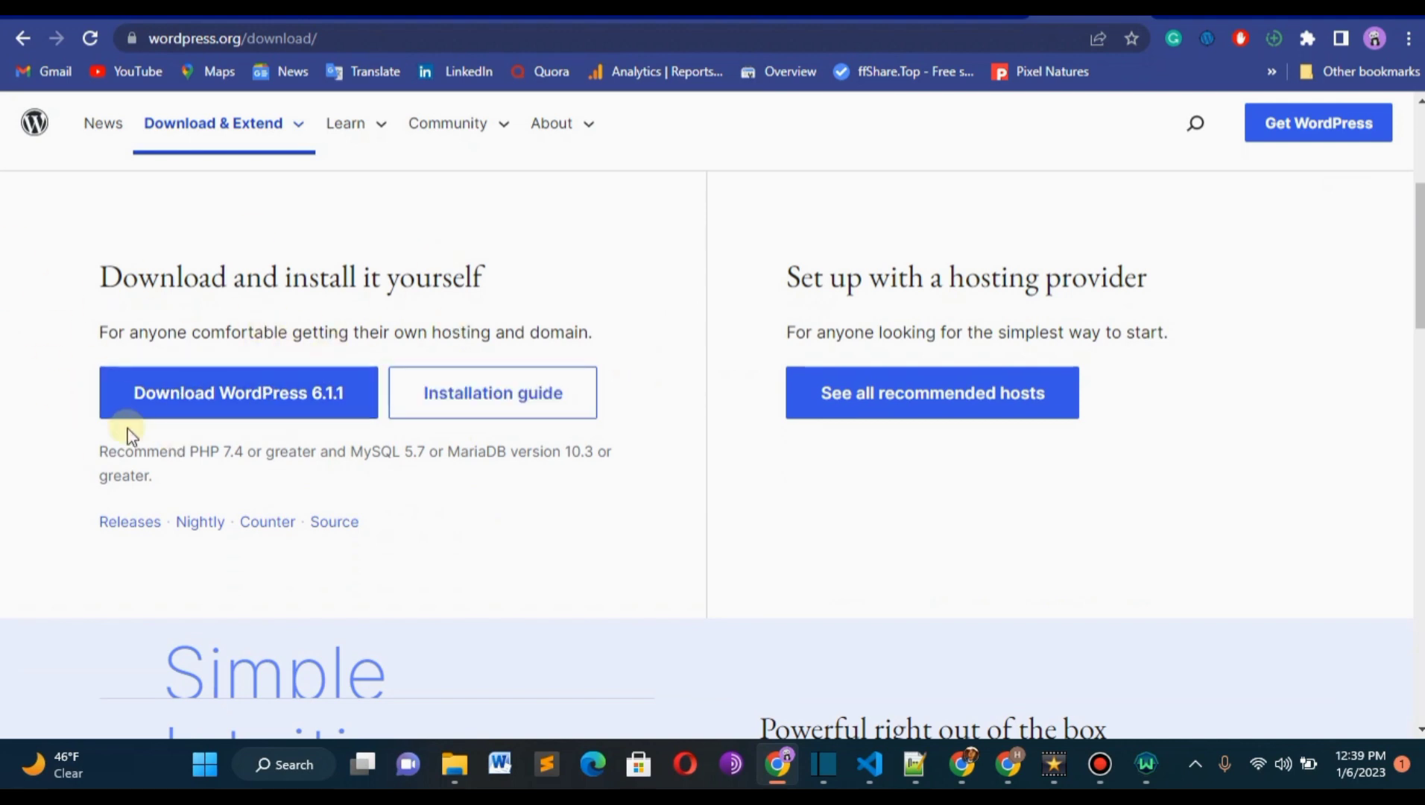
left_click(231, 394)
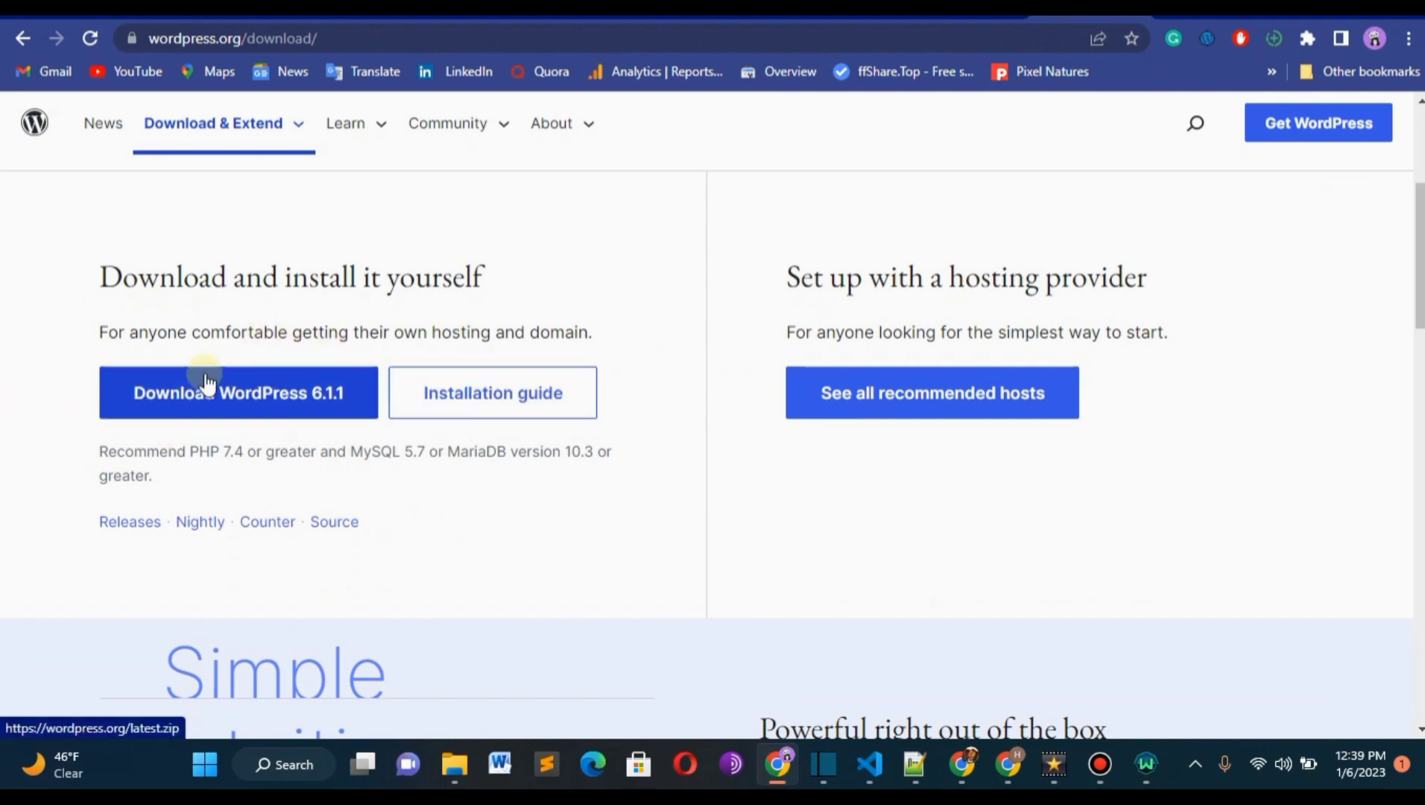
left_click(198, 379)
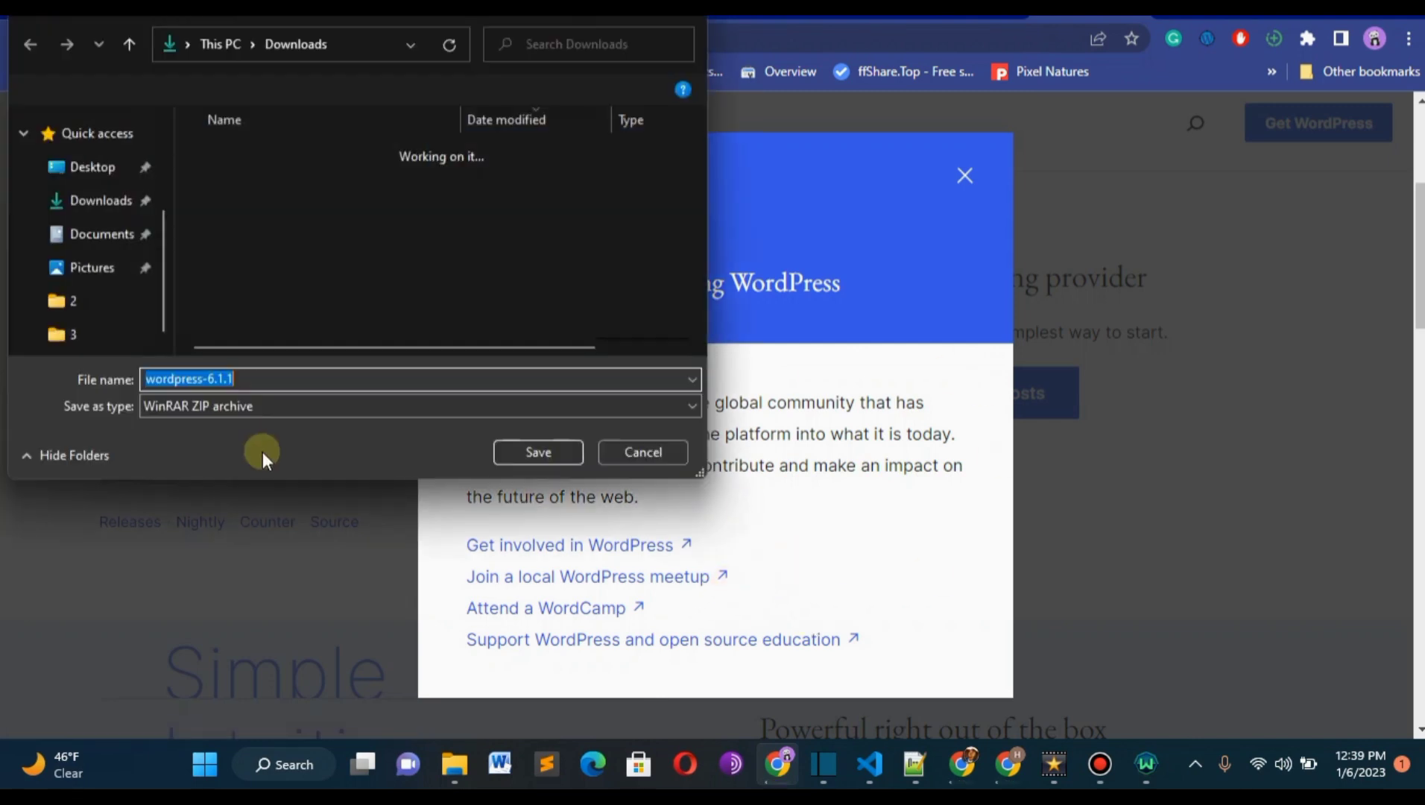
left_click(534, 454)
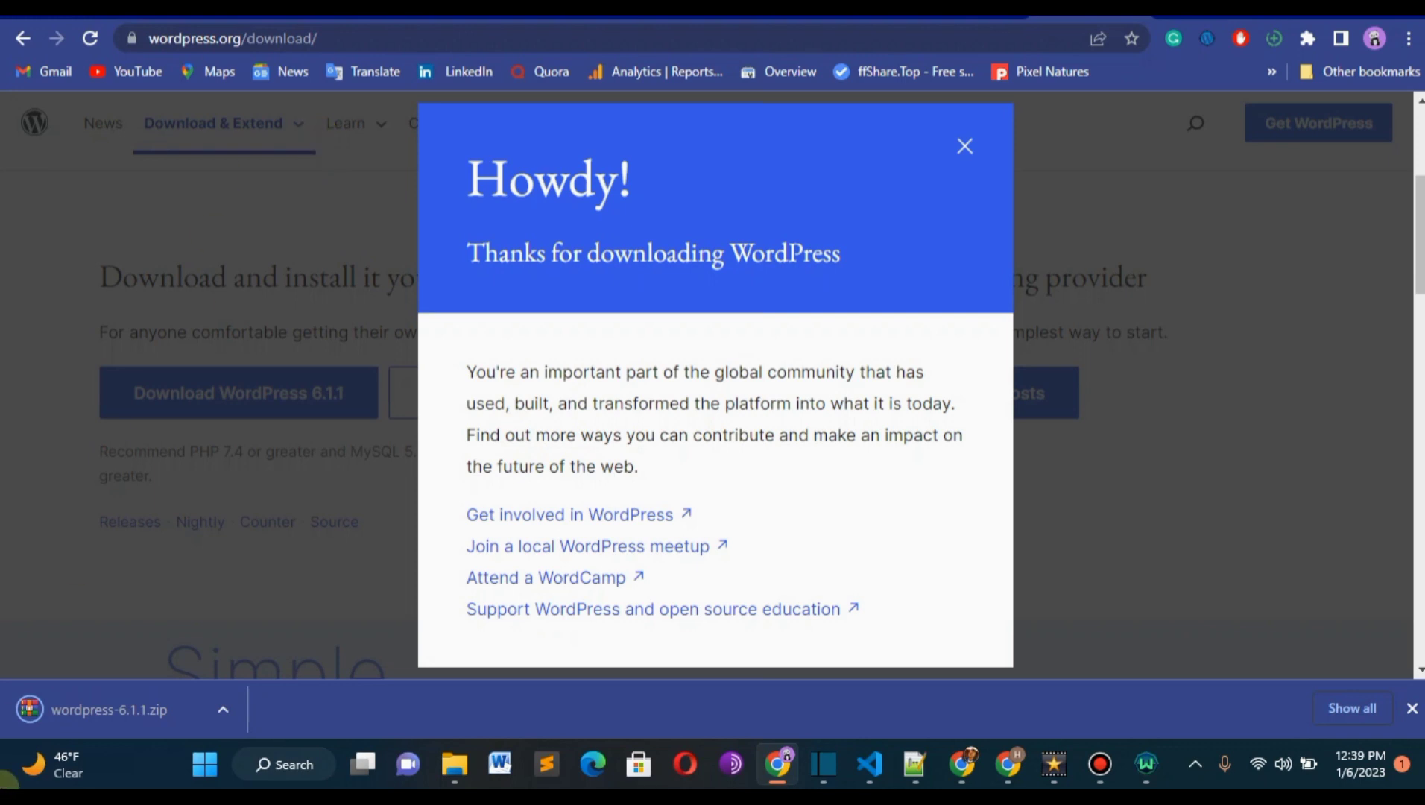
left_click(960, 142)
Return to cPanel, launch File Manager and open the portfolio.hindexo.com folder.
left_click(856, 17)
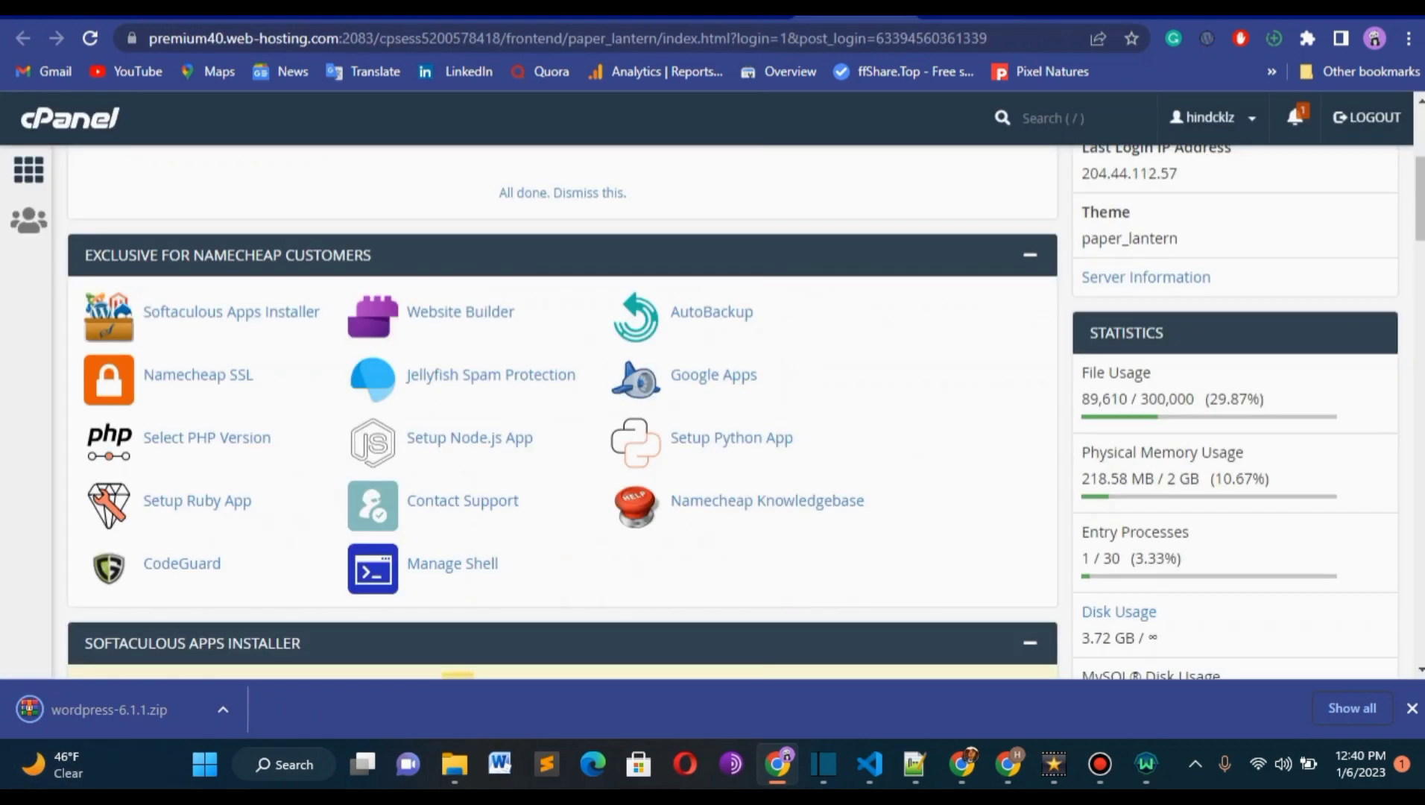
left_click_drag(1420, 198, 1420, 224)
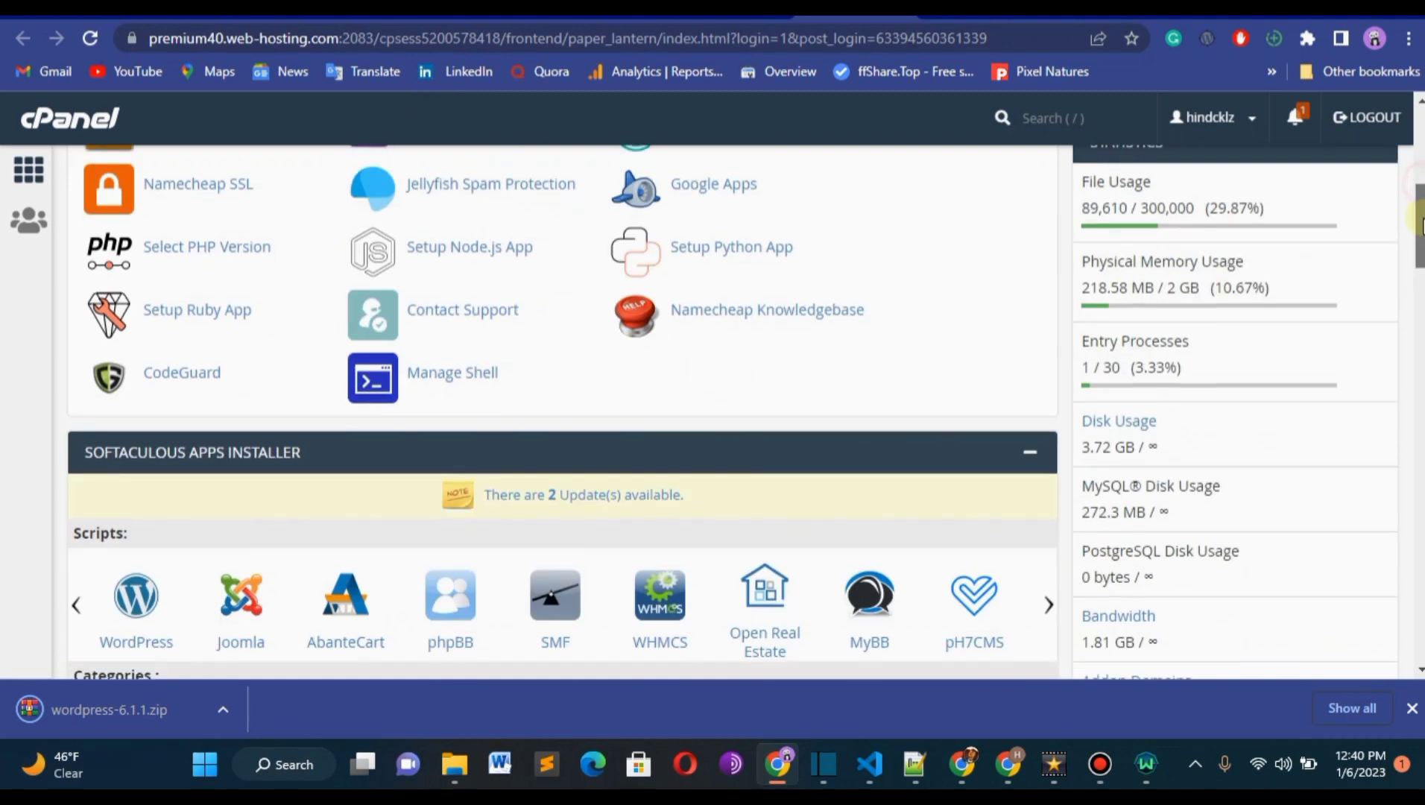
scroll(1408, 225, "down", 6)
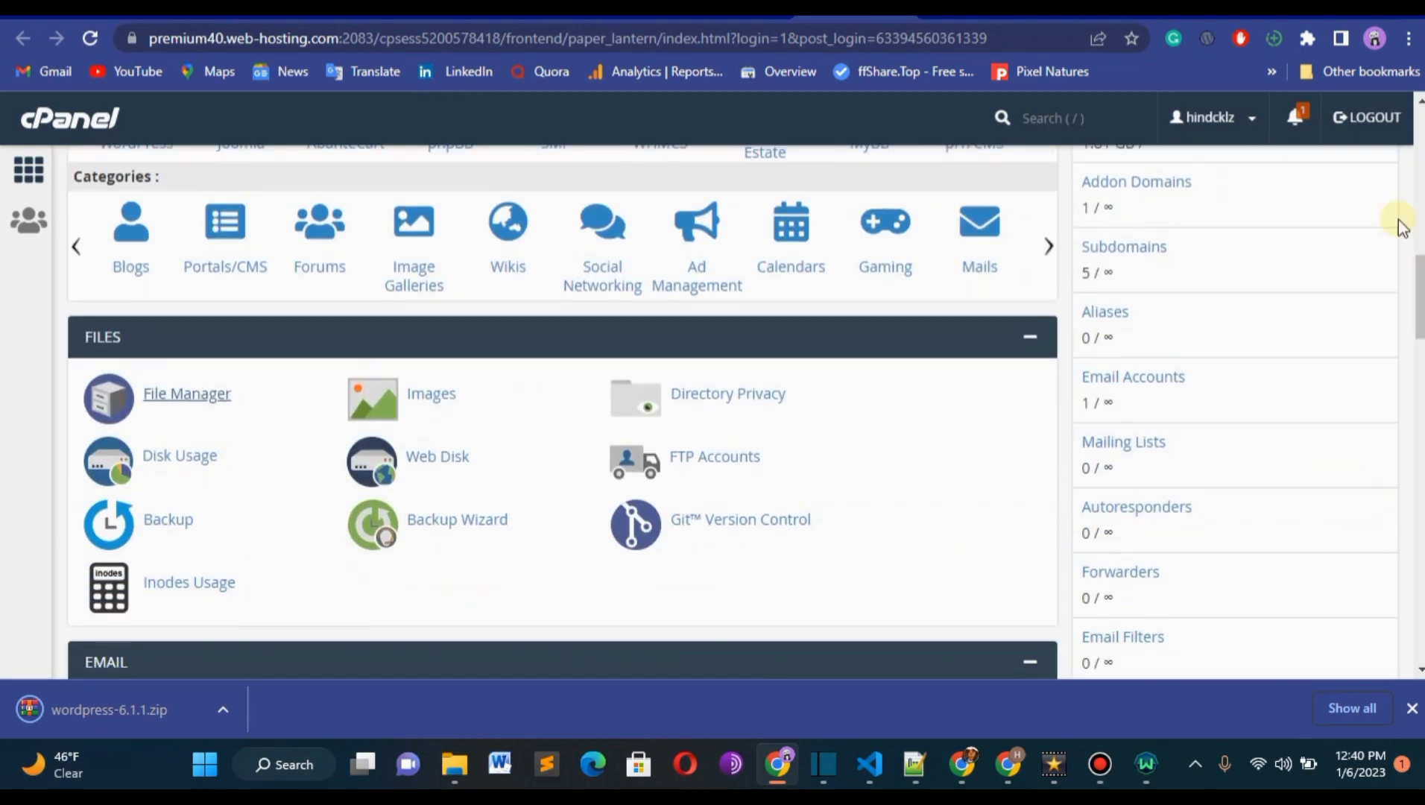
left_click(179, 395)
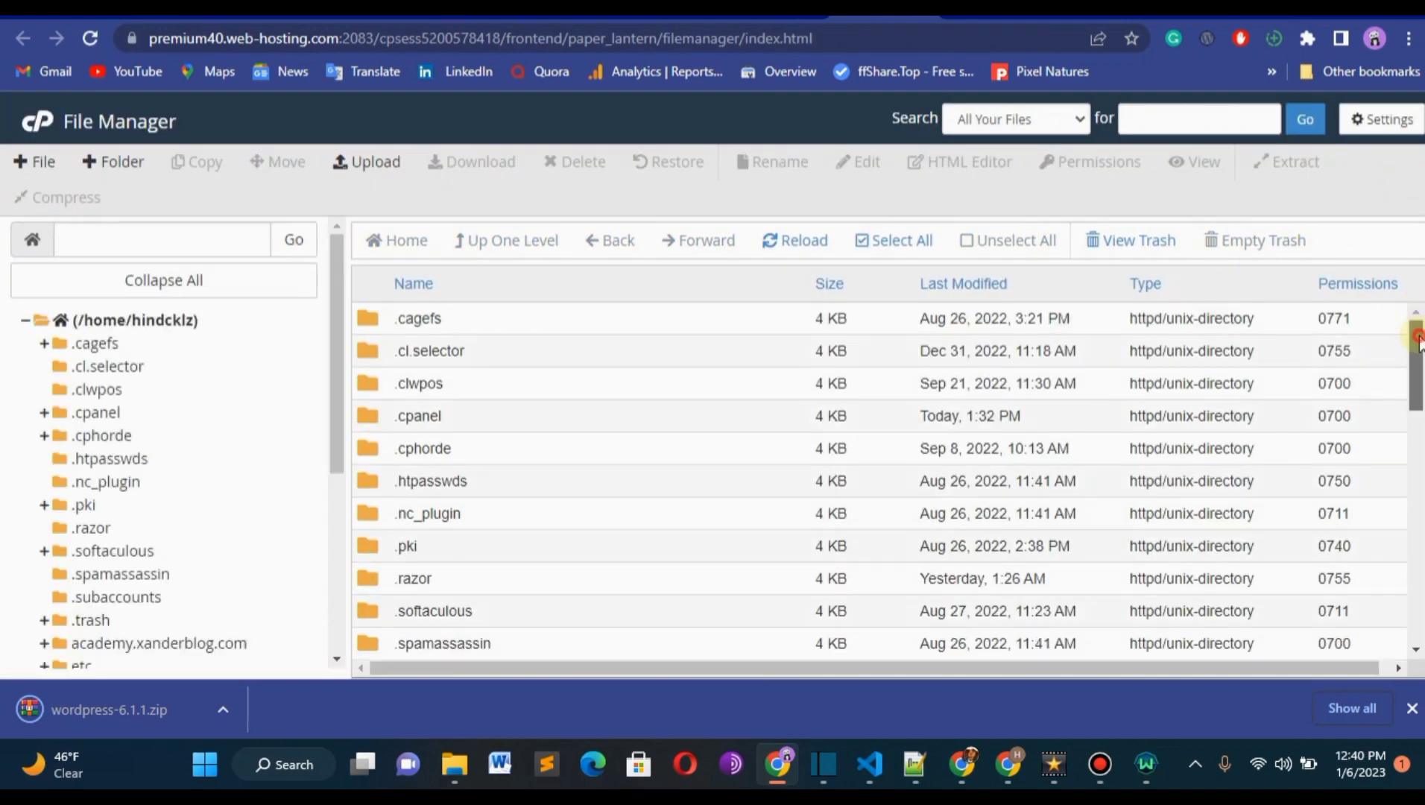
left_click_drag(1414, 345, 1406, 474)
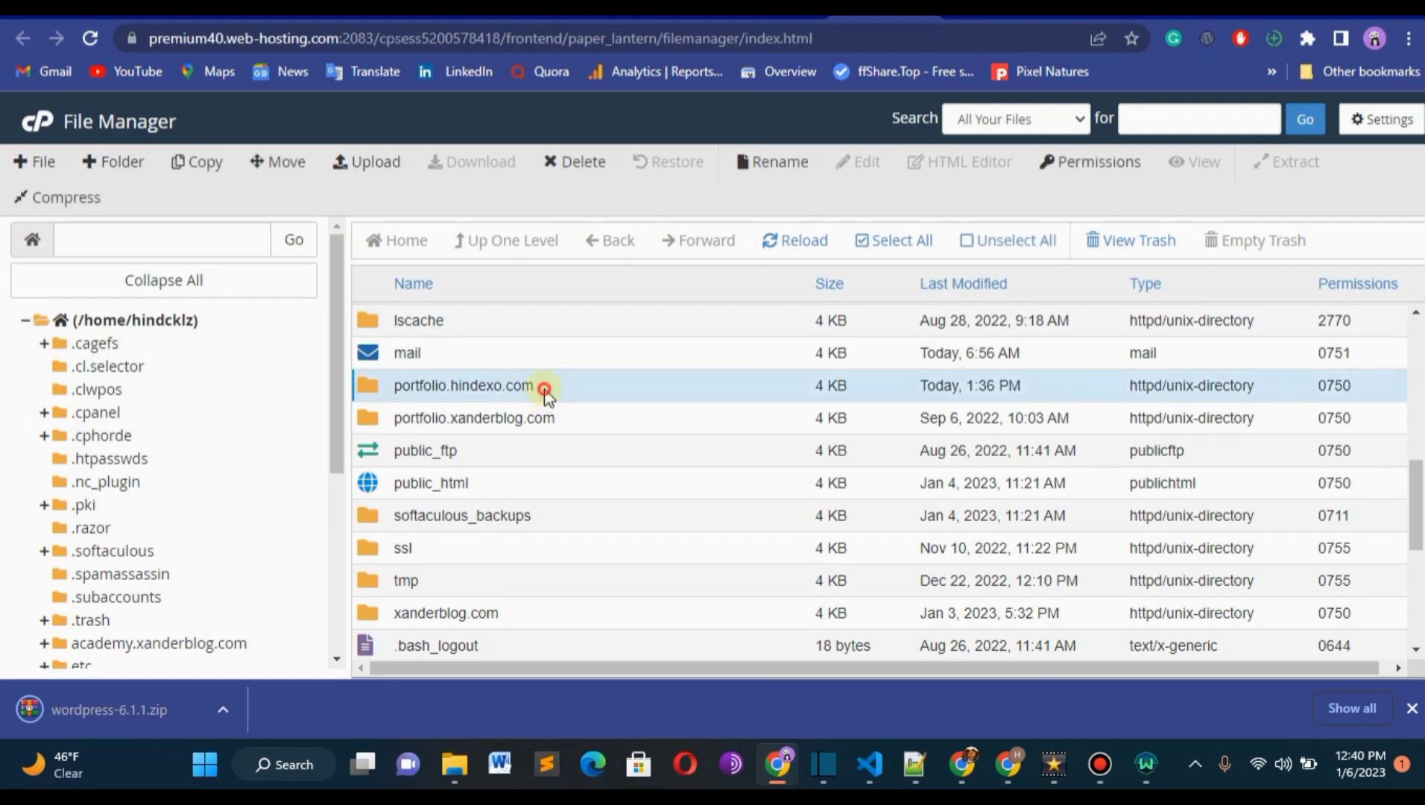
double_click(544, 389)
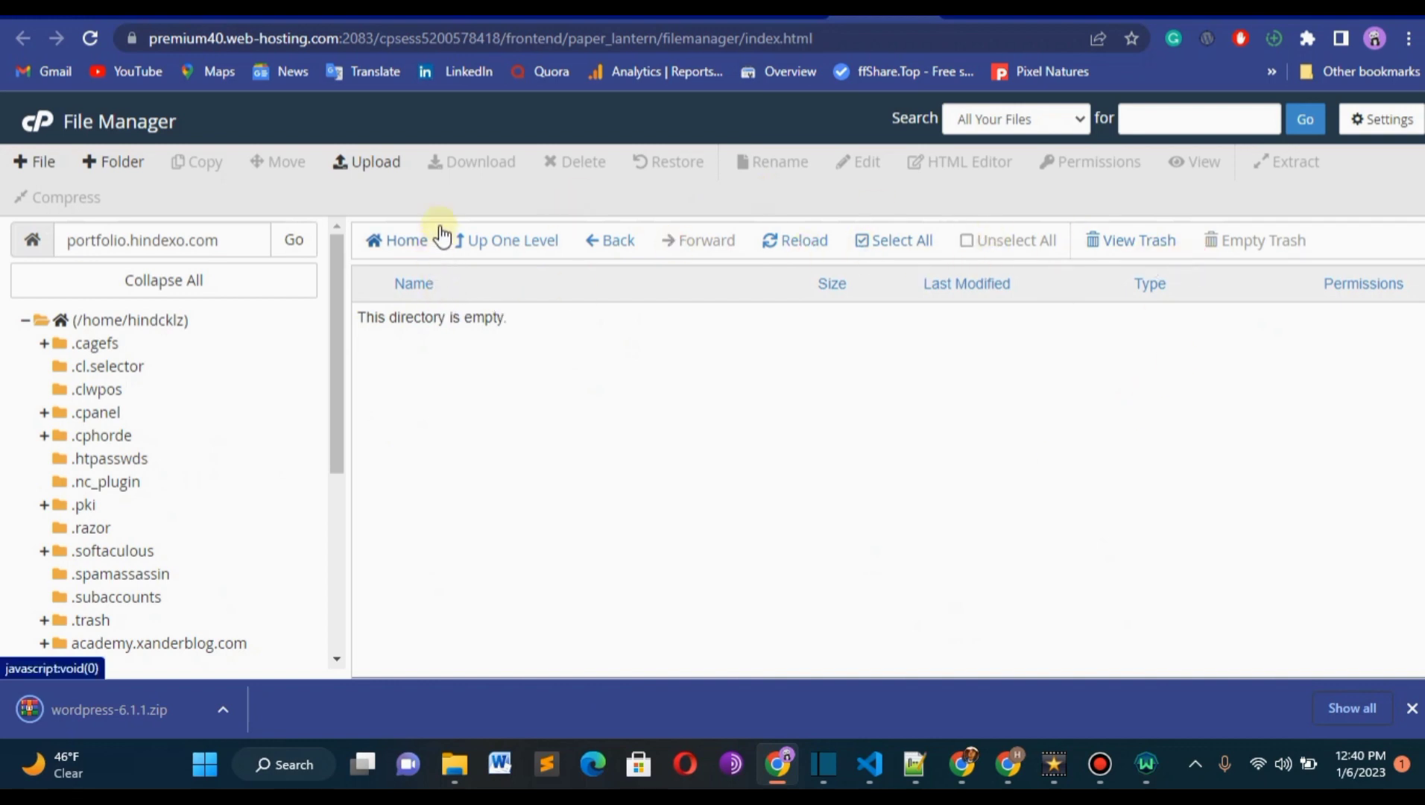
Upload wordpress-6.1.1.zip from Downloads into the portfolio.hindexo.com folder and return to that folder's file listing.
left_click(377, 169)
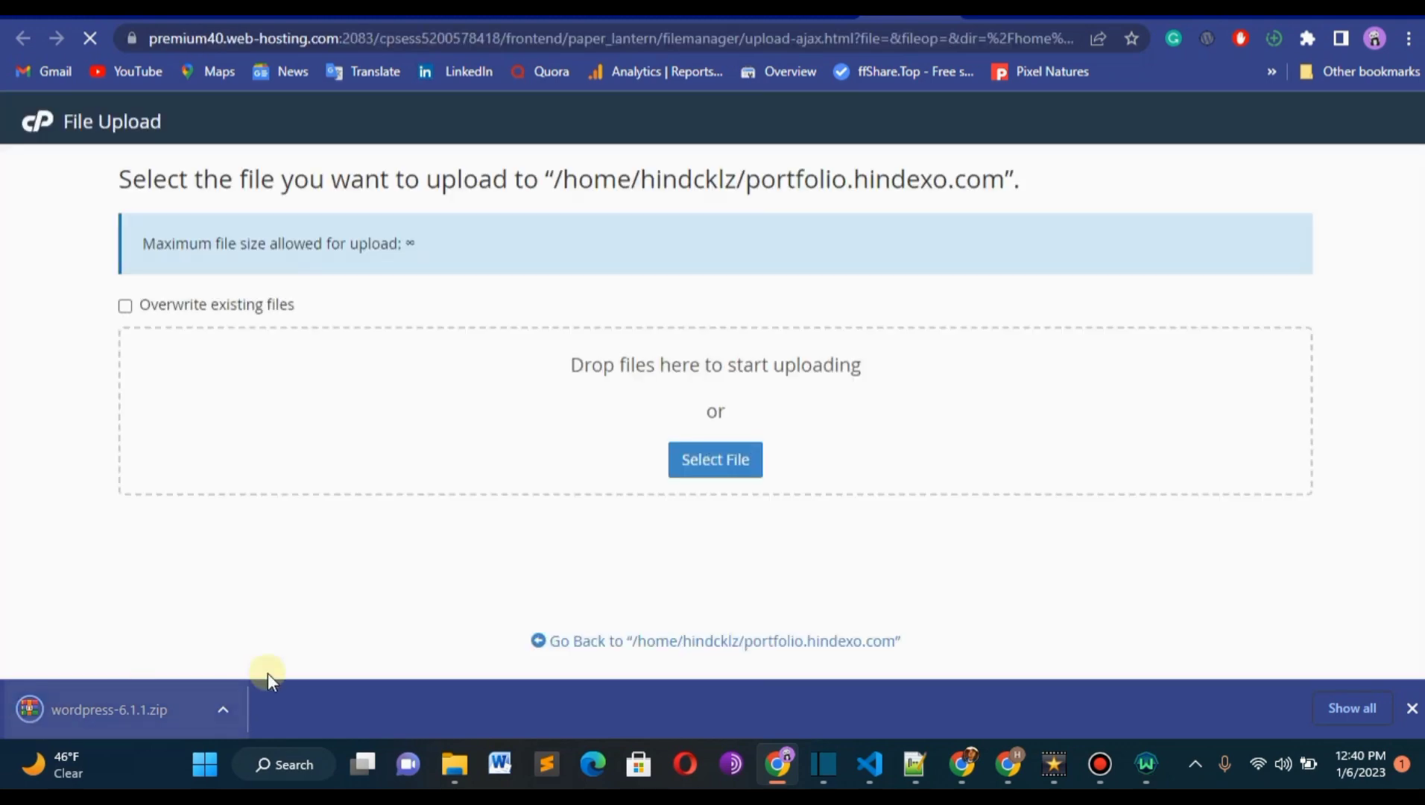
left_click_drag(109, 715, 57, 705)
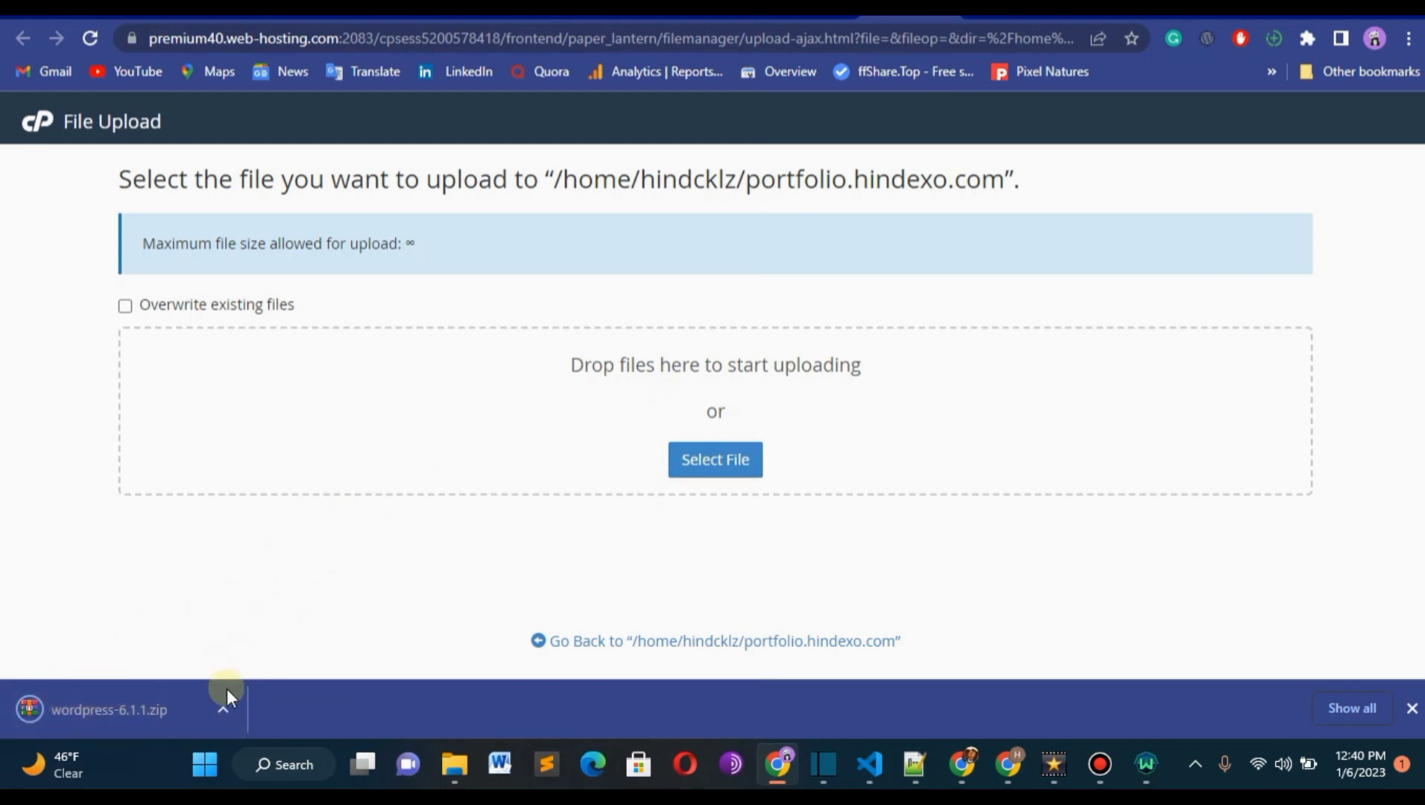
left_click(703, 459)
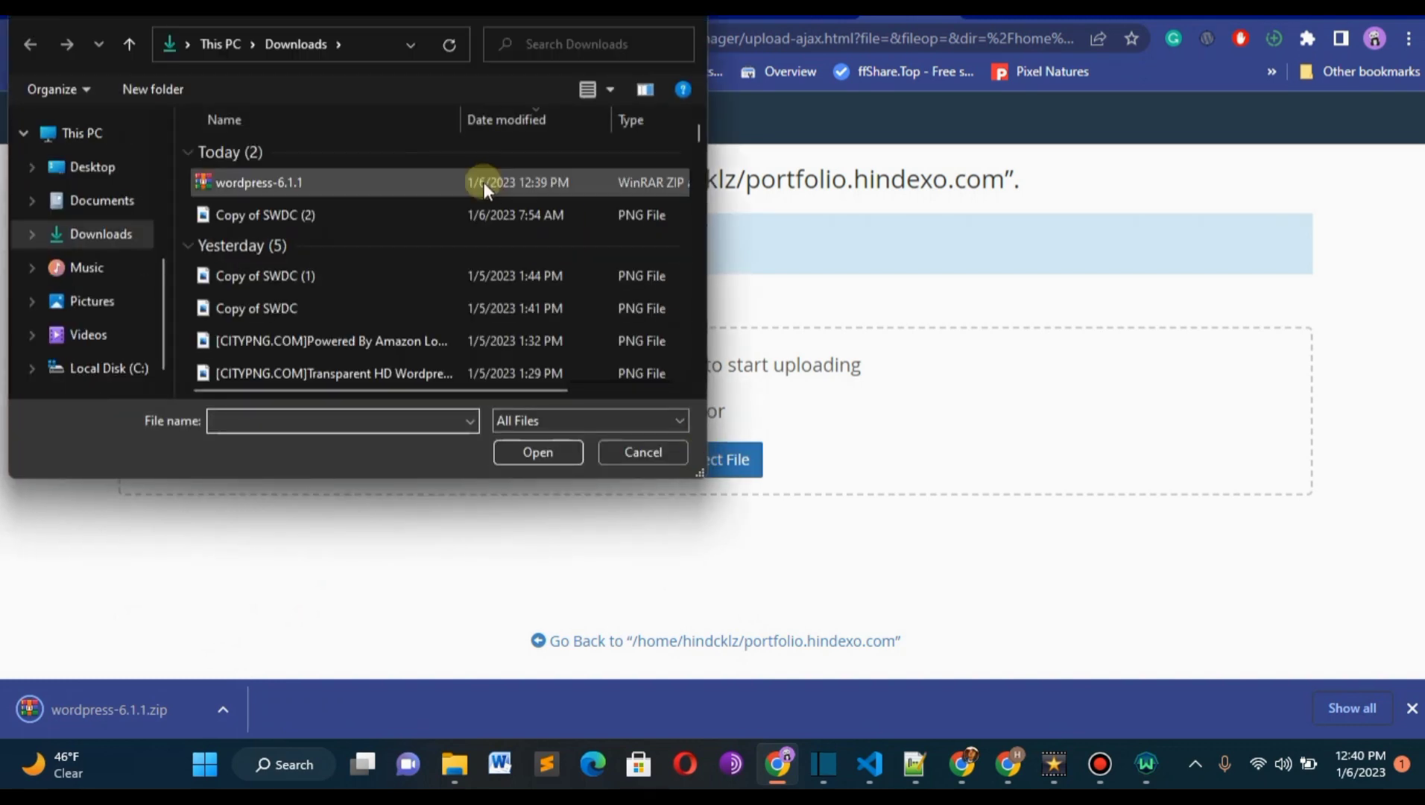
left_click(474, 182)
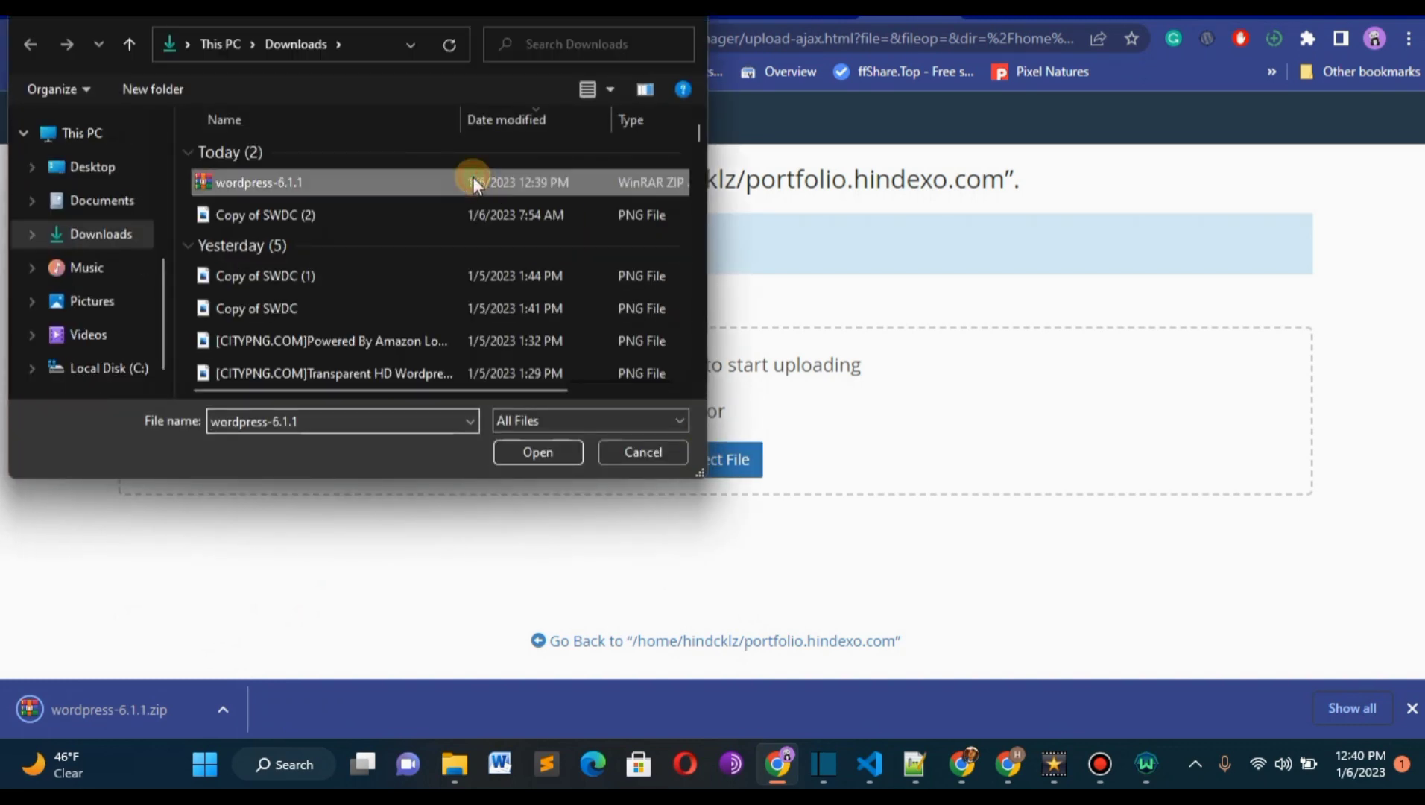
double_click(474, 182)
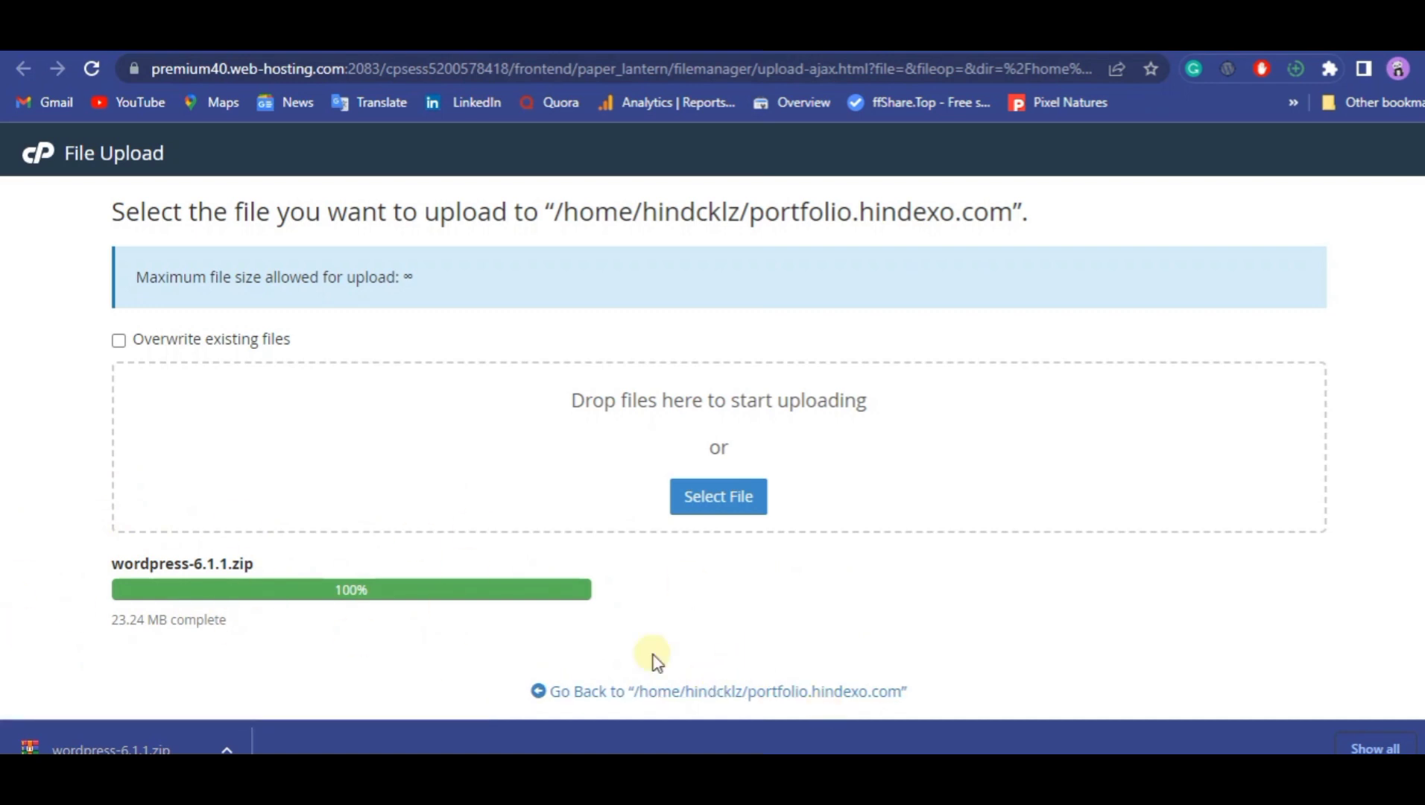
left_click(764, 692)
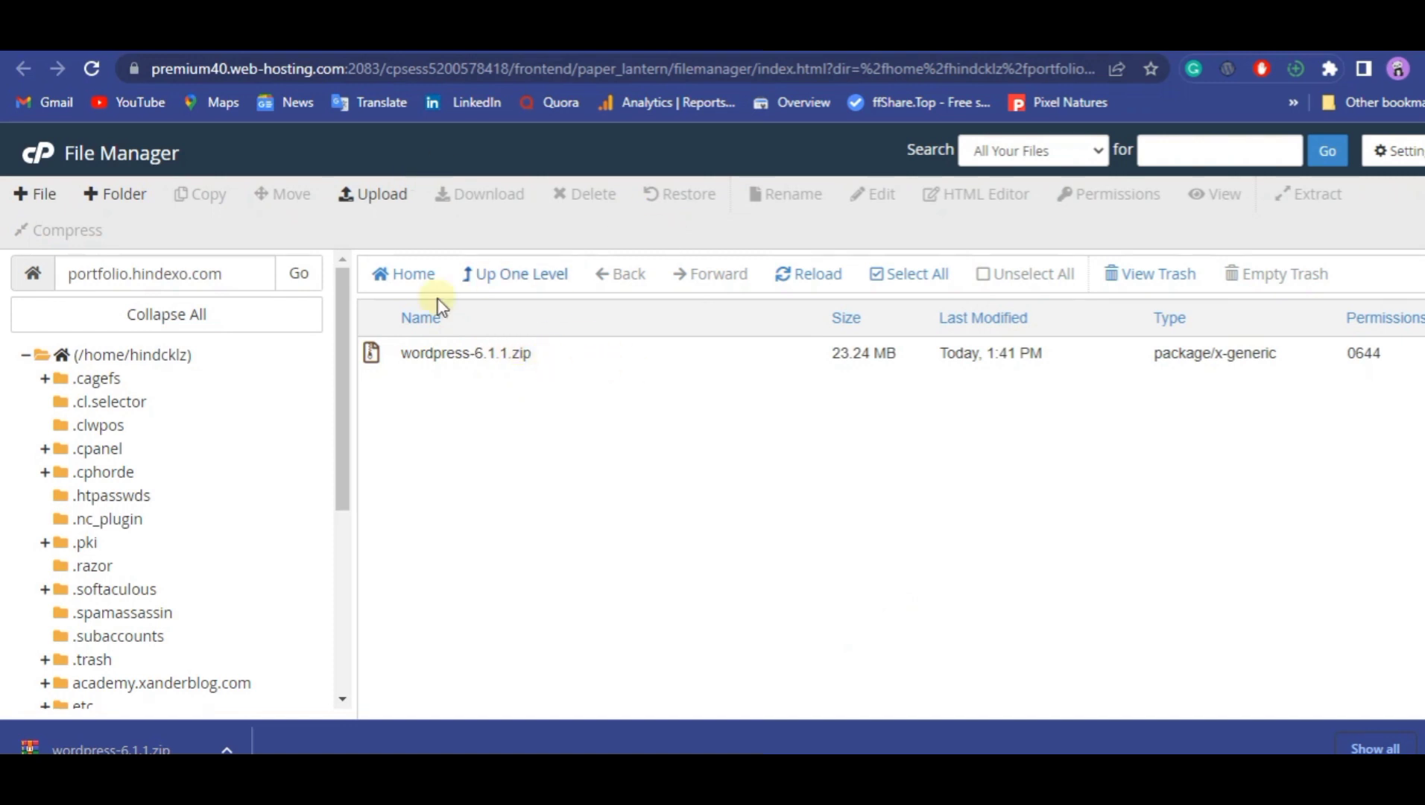
Extract wordpress-6.1.1.zip into /portfolio.hindexo.com and dismiss the extraction results.
left_click(576, 361)
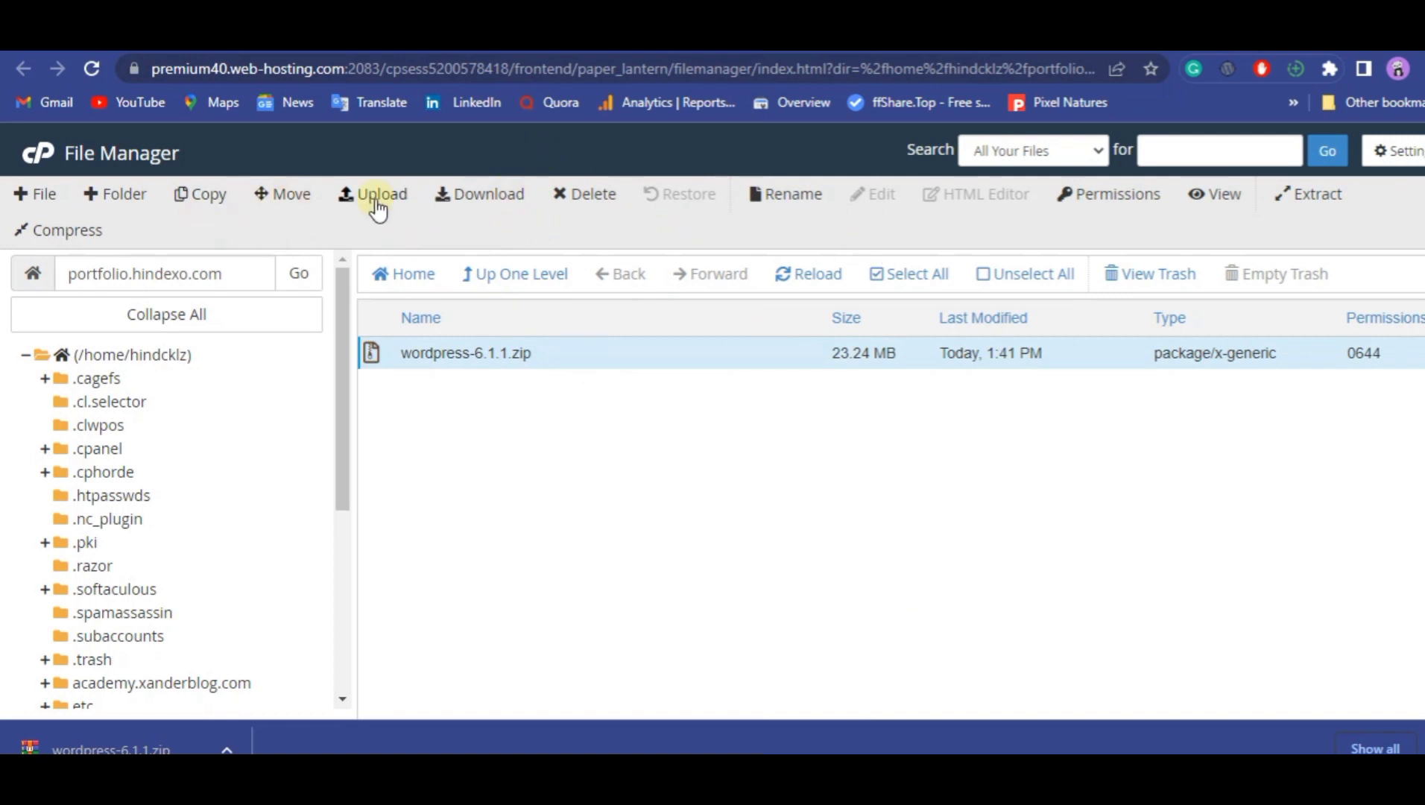
left_click(1317, 195)
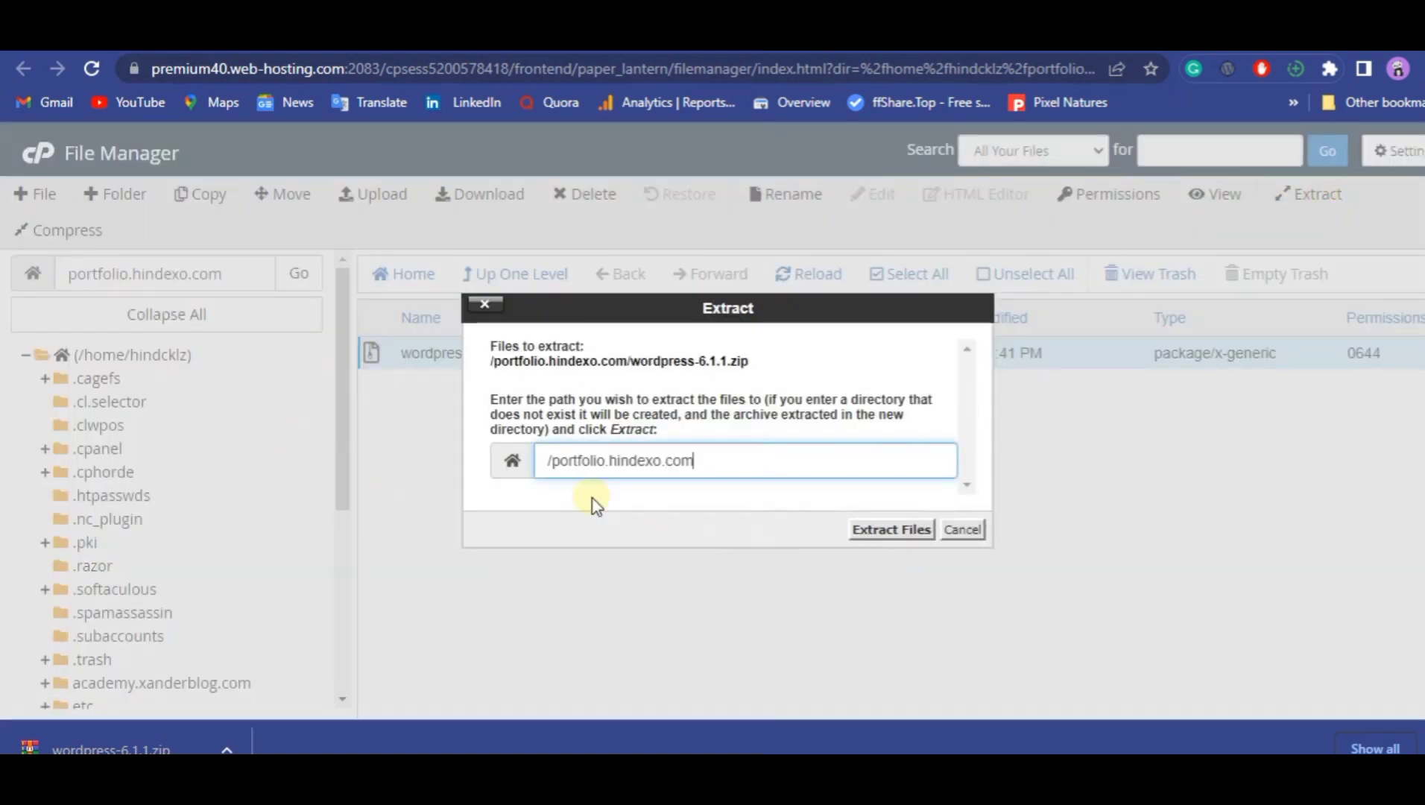
left_click(898, 532)
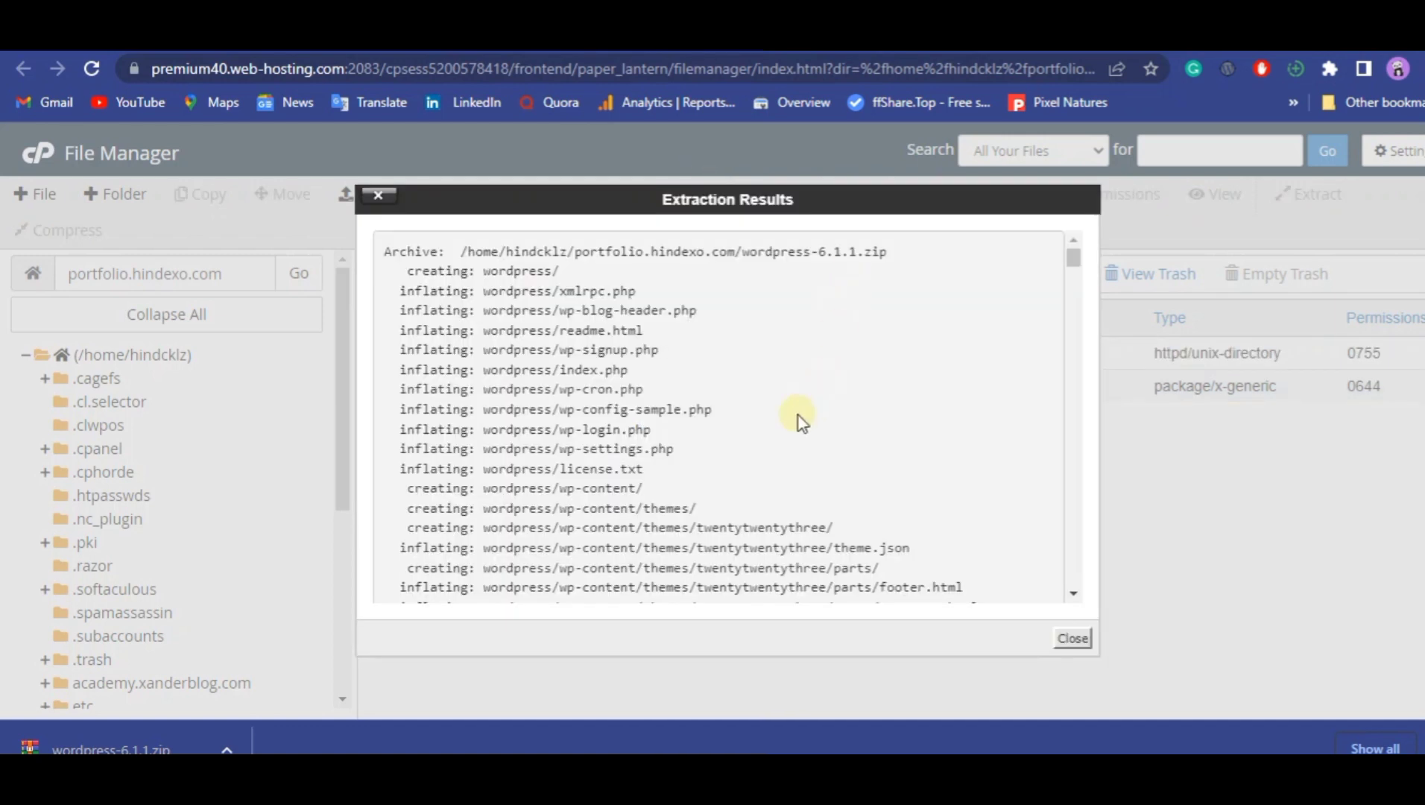
left_click(1117, 618)
left_click(1073, 638)
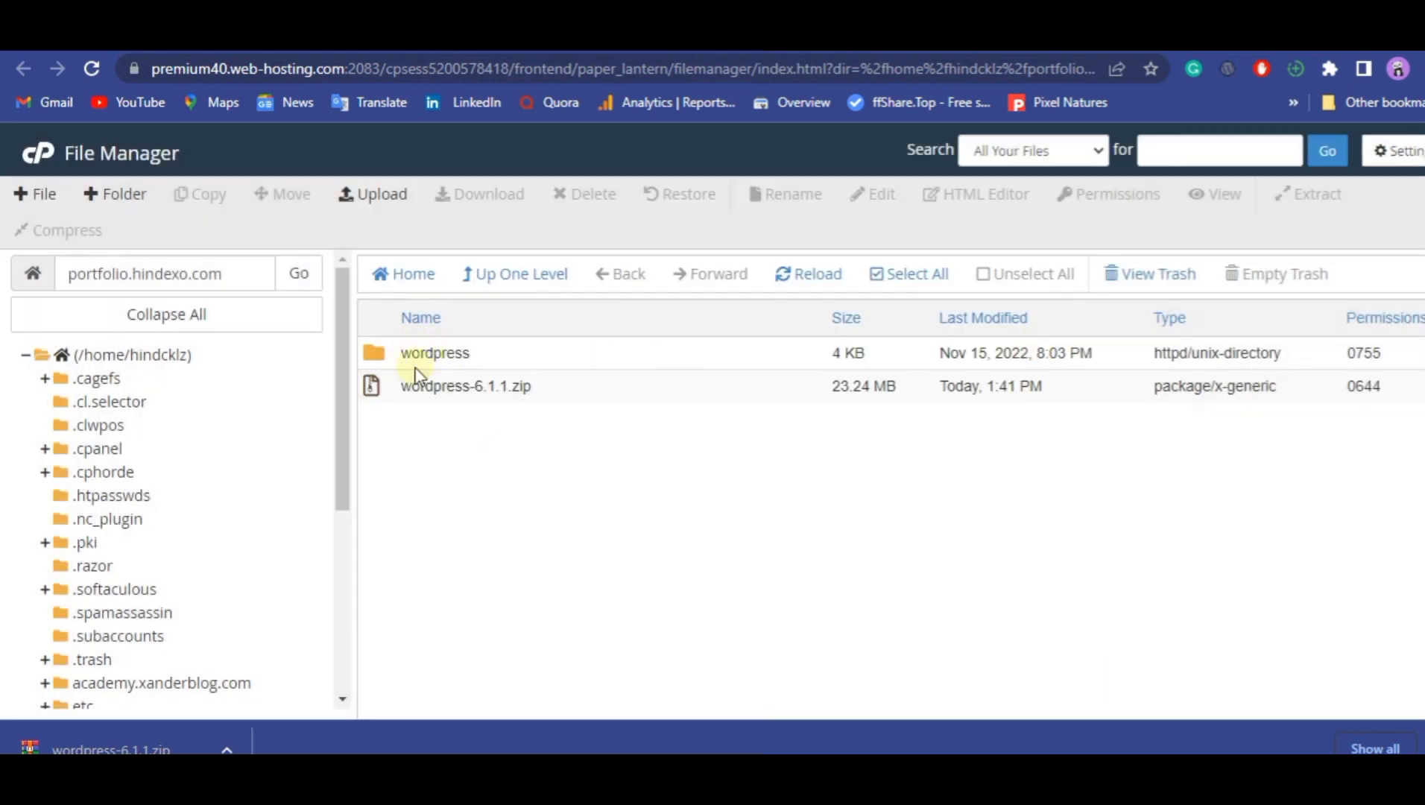
Delete the wordpress-6.1.1.zip archive from the portfolio.hindexo.com folder.
left_click(586, 382)
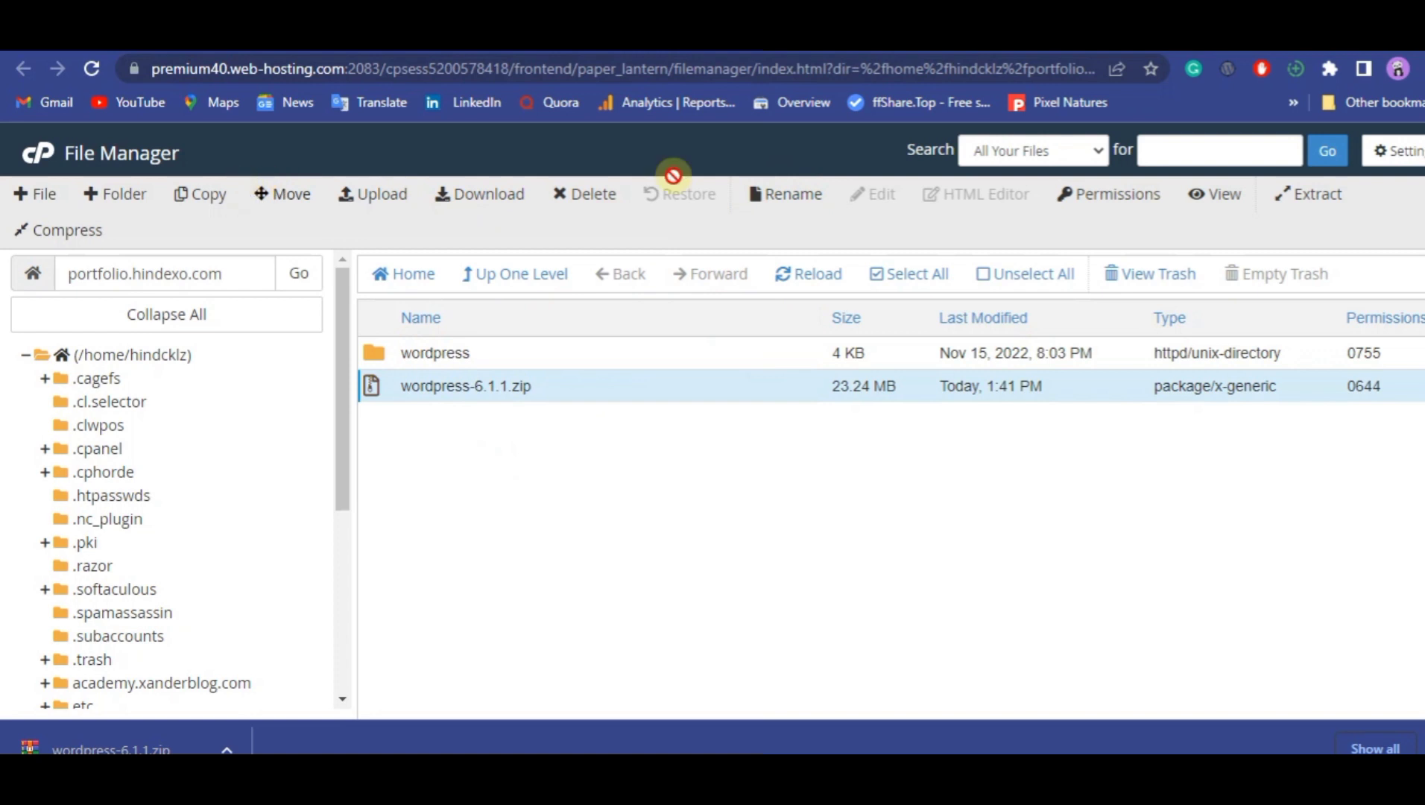
left_click(587, 194)
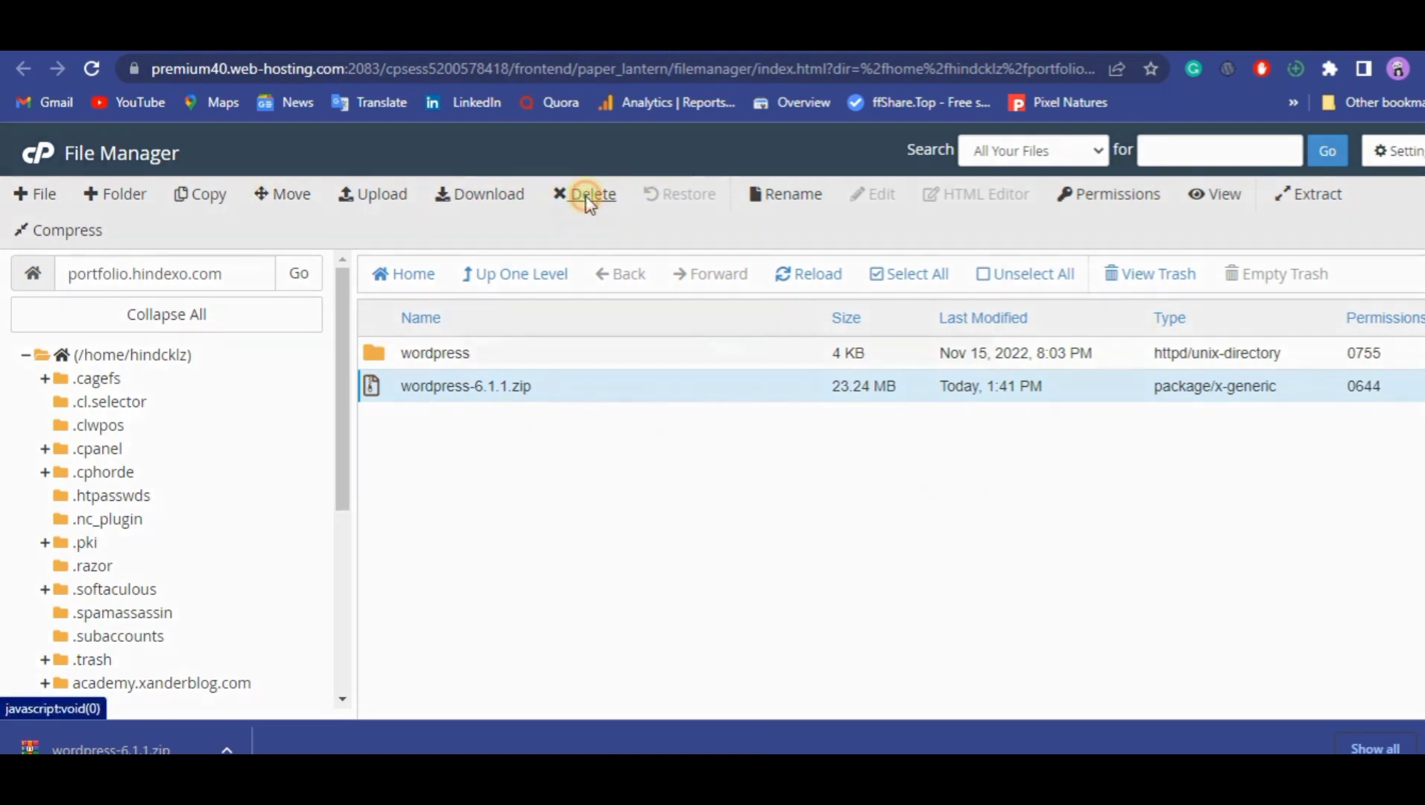
left_click(894, 490)
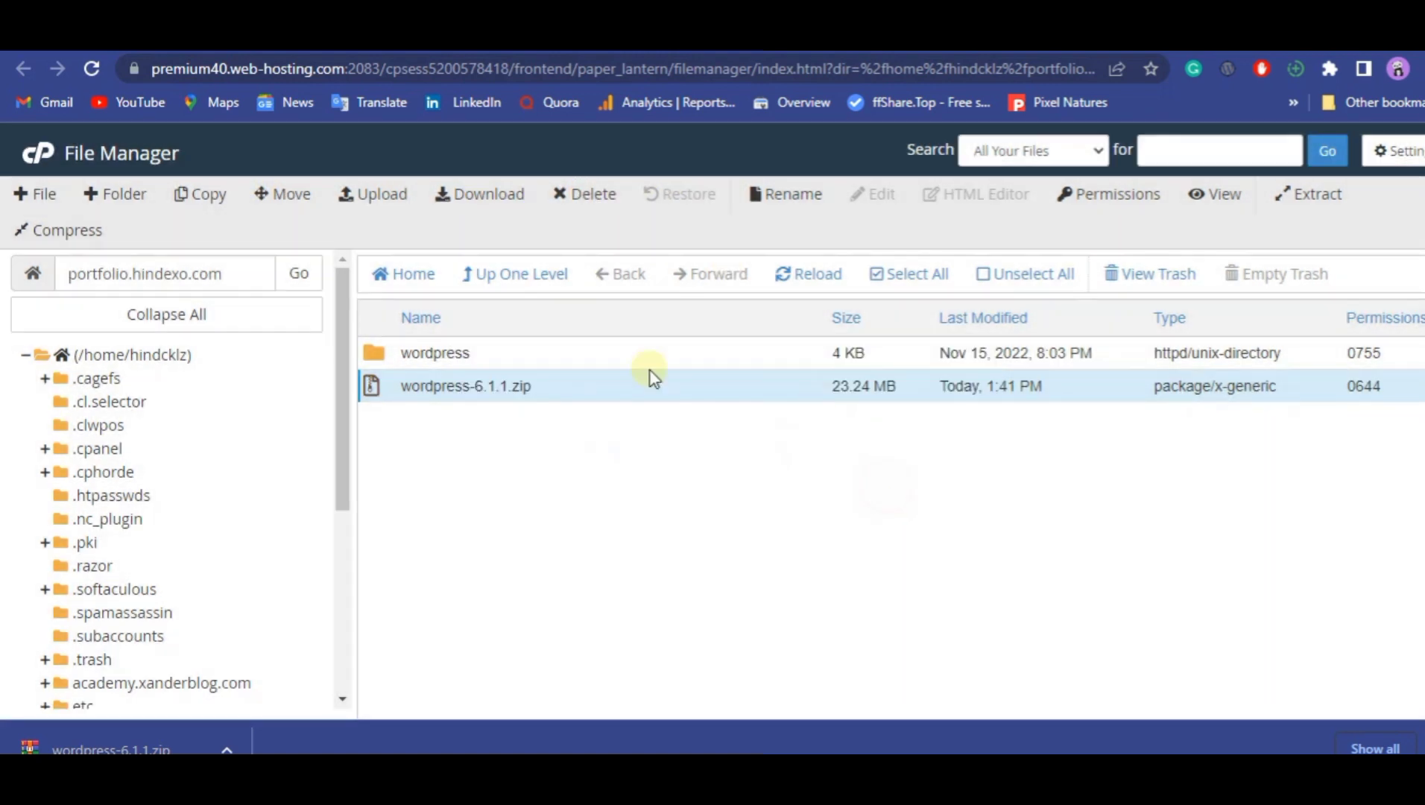
Examine the contents of the extracted wordpress folder and go back to the portfolio.hindexo.com folder.
double_click(497, 359)
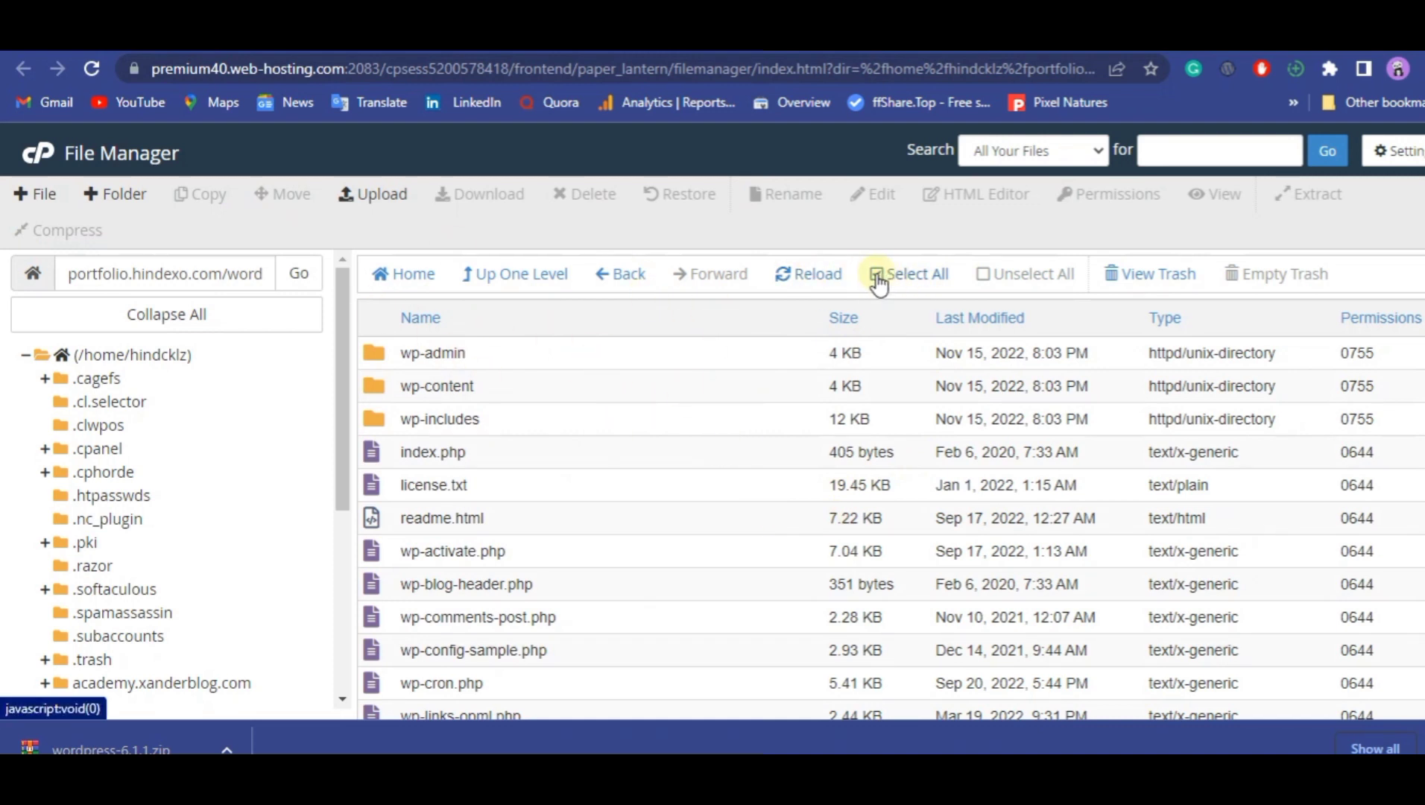
left_click(611, 276)
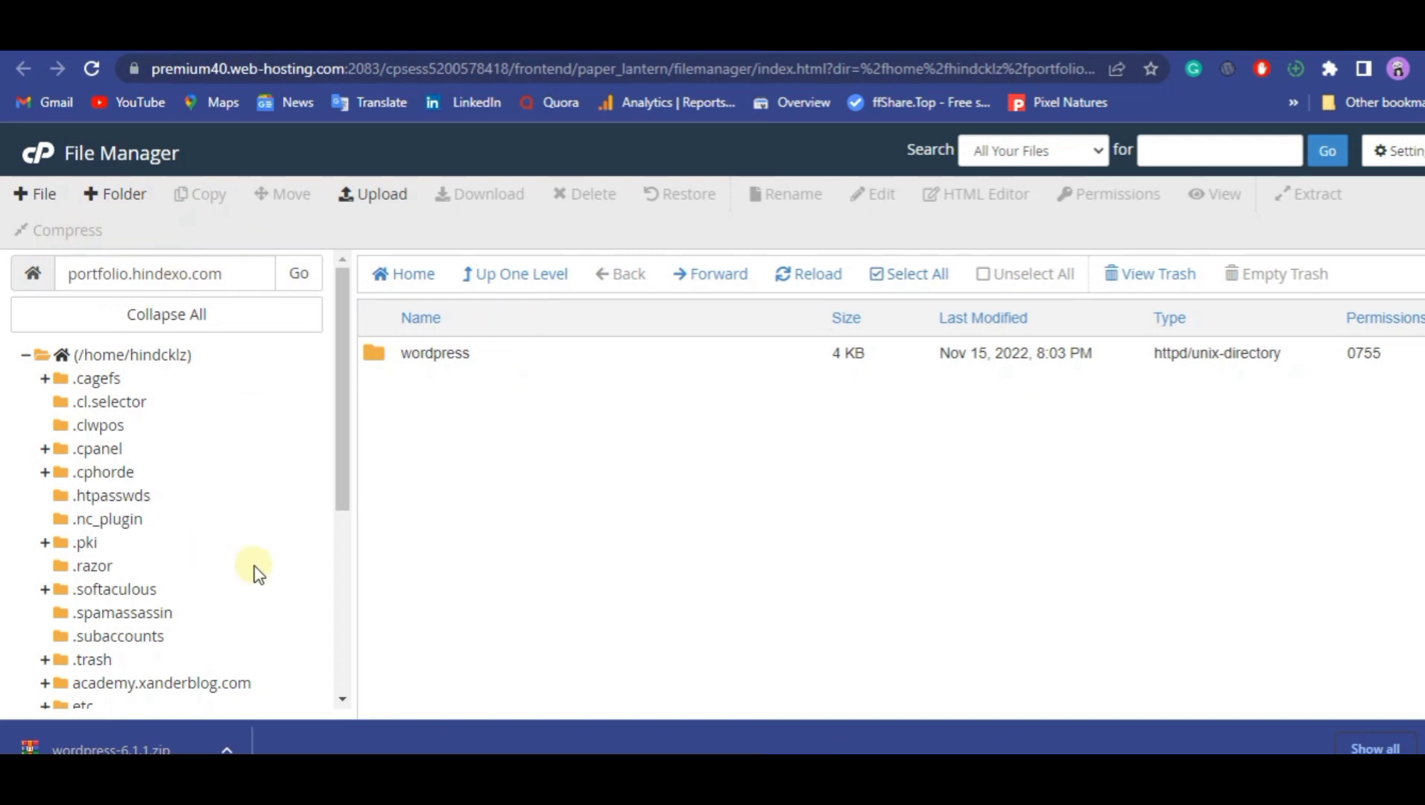
left_click(443, 354)
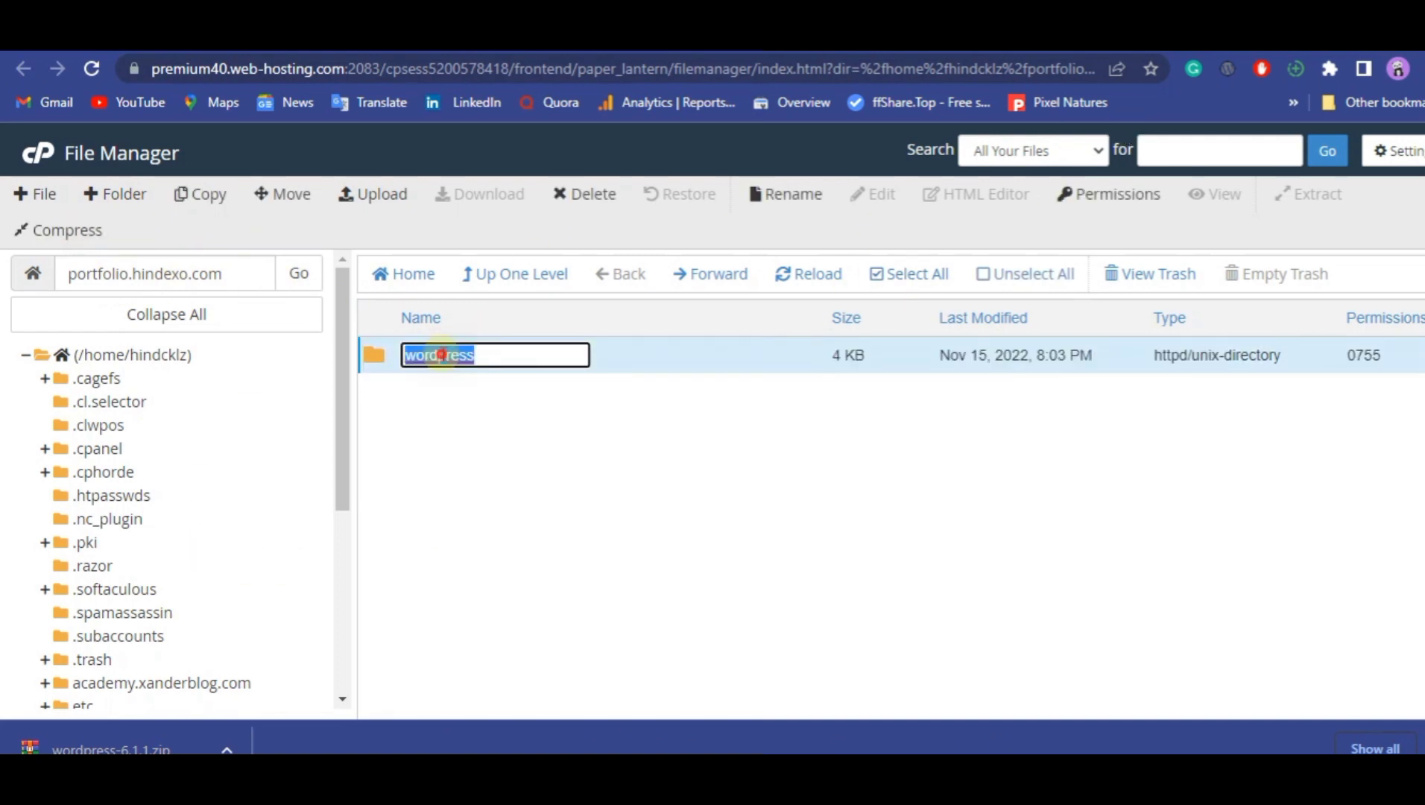
right_click(443, 356)
left_click(807, 471)
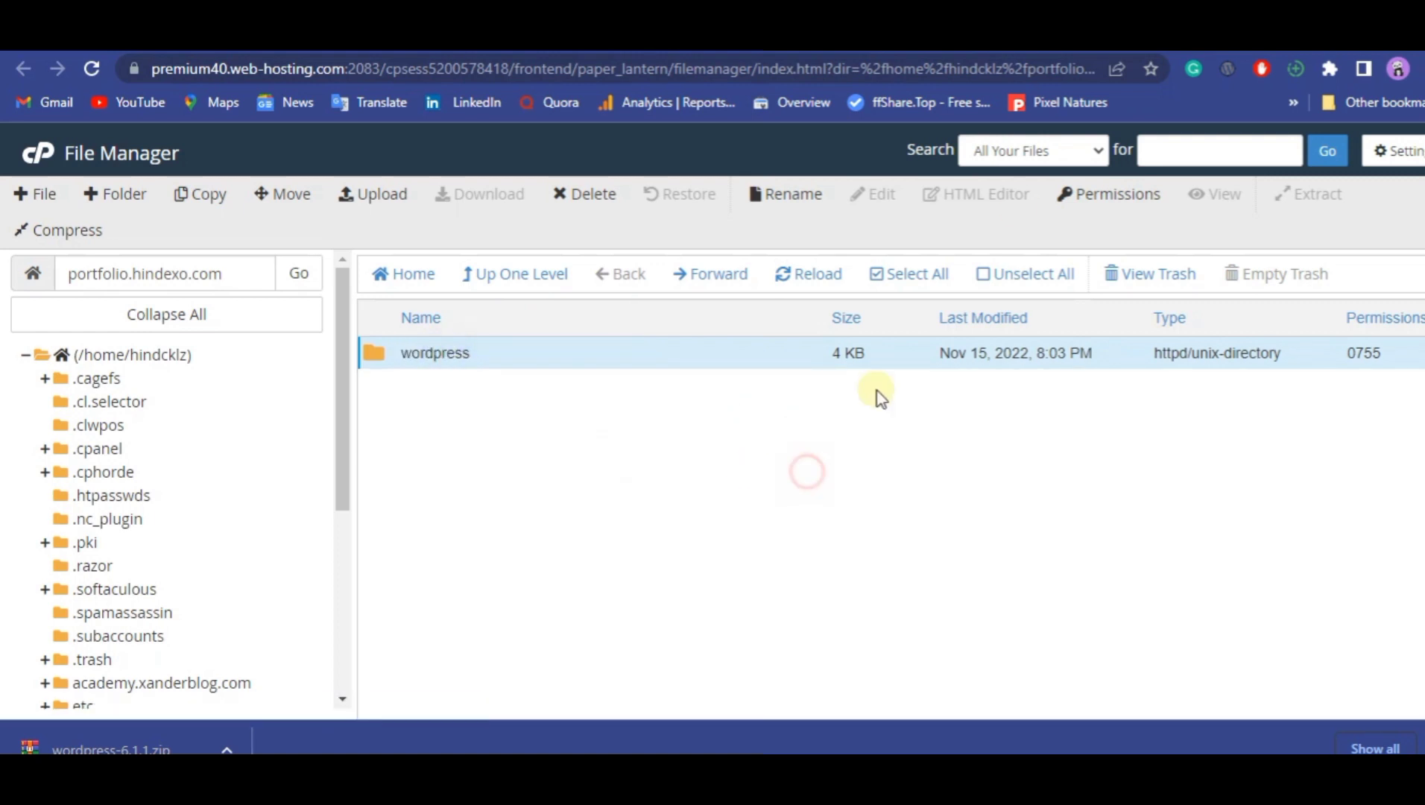
Switch to the portfolio.hindexo.com site tab and reload it to check the directory index.
key("ctrl+Tab")
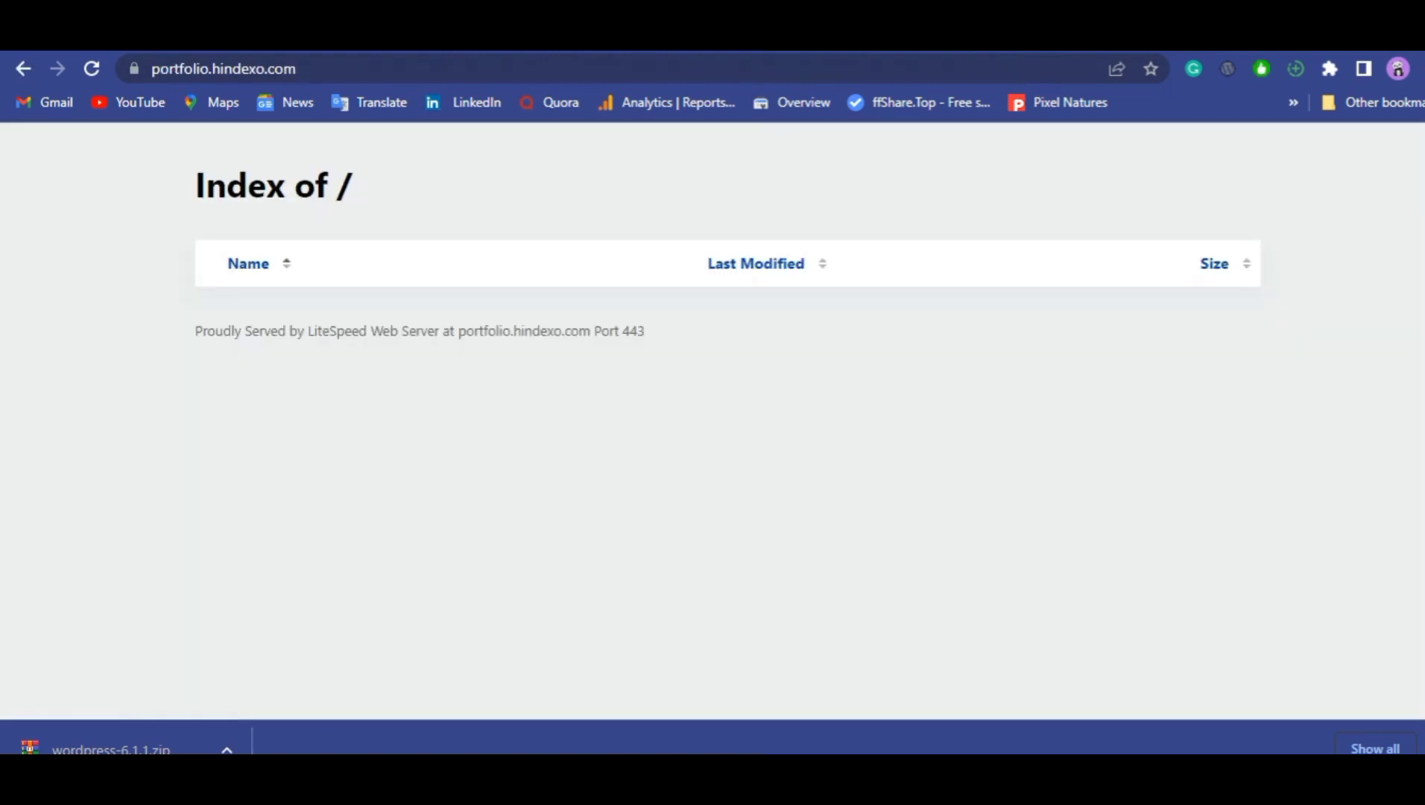
left_click(88, 70)
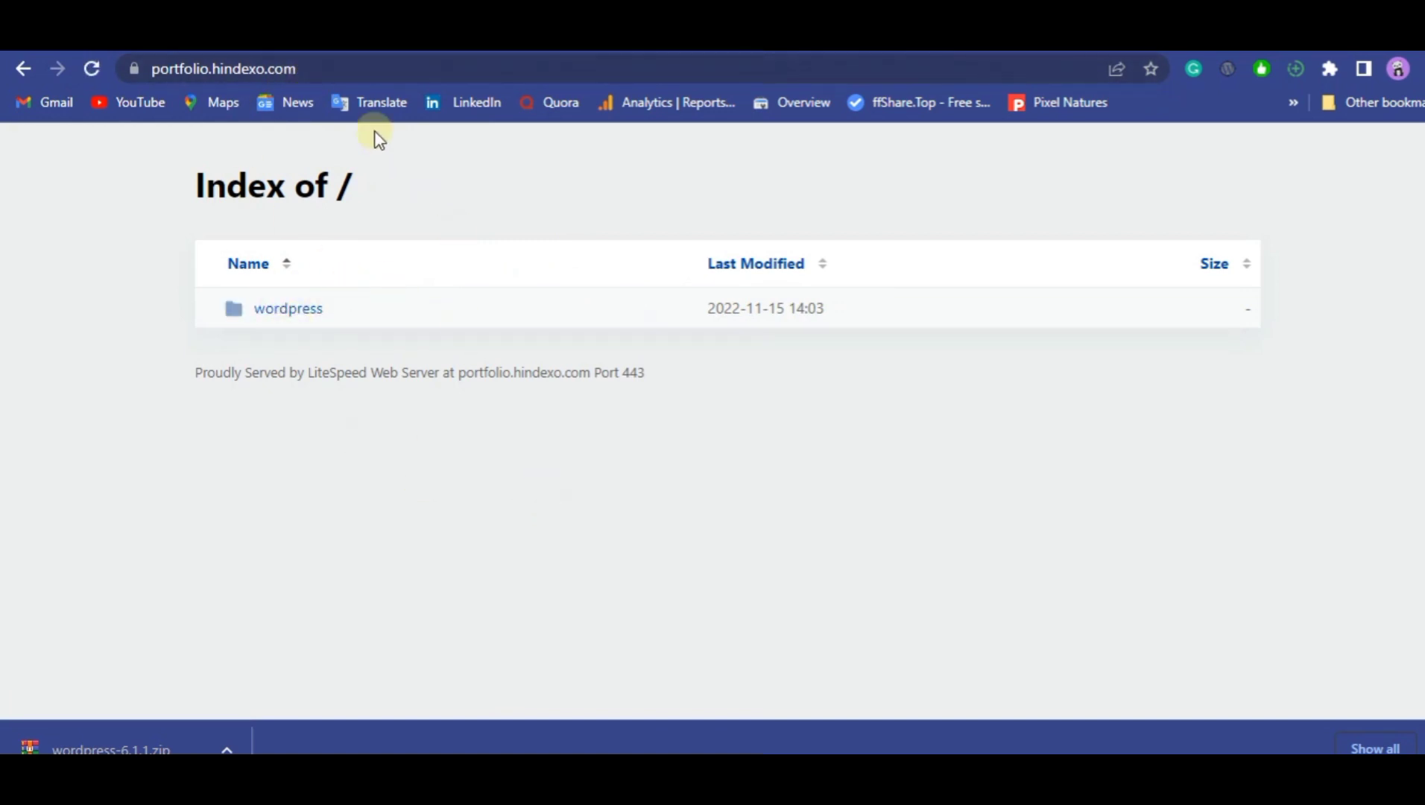
left_click(340, 67)
left_click(341, 68)
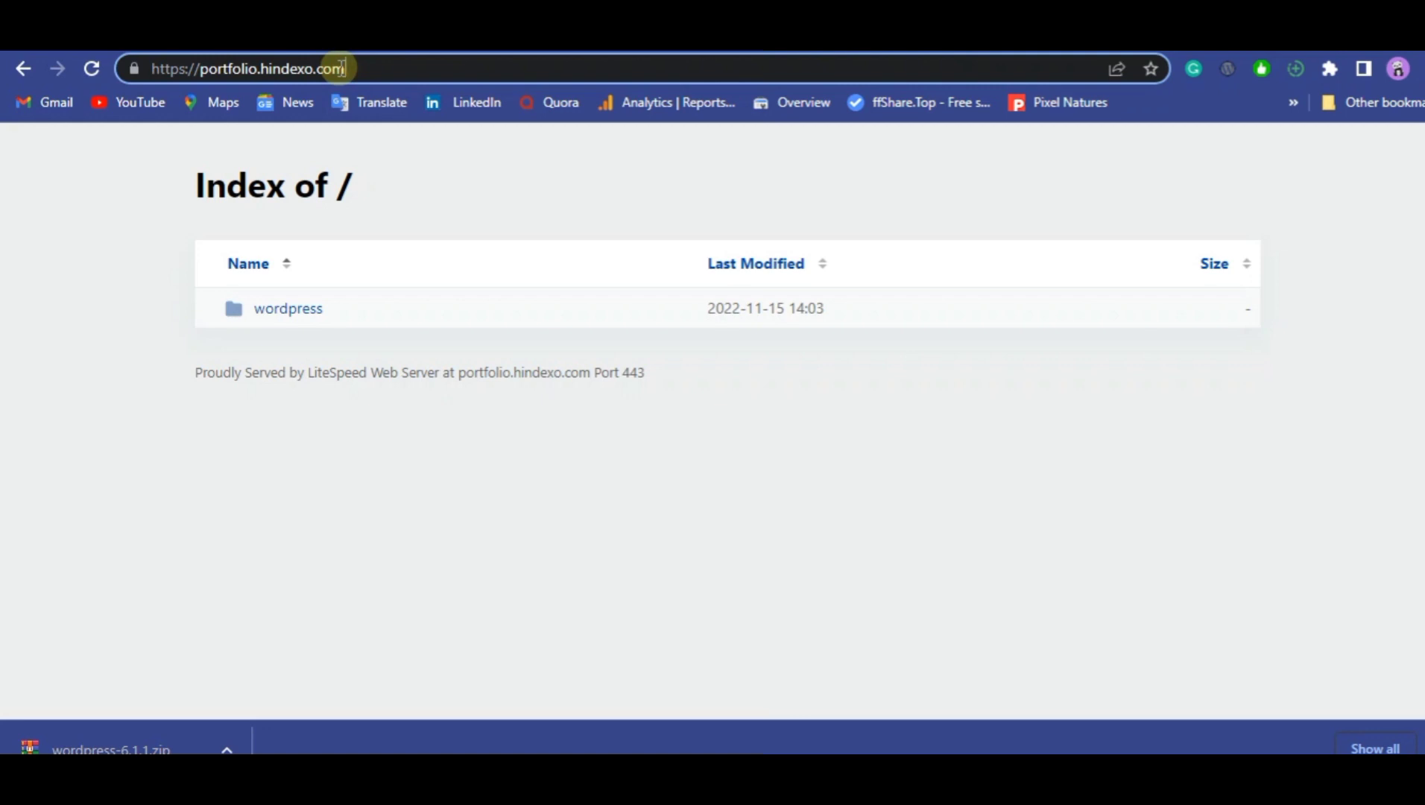
type("/")
type("wo")
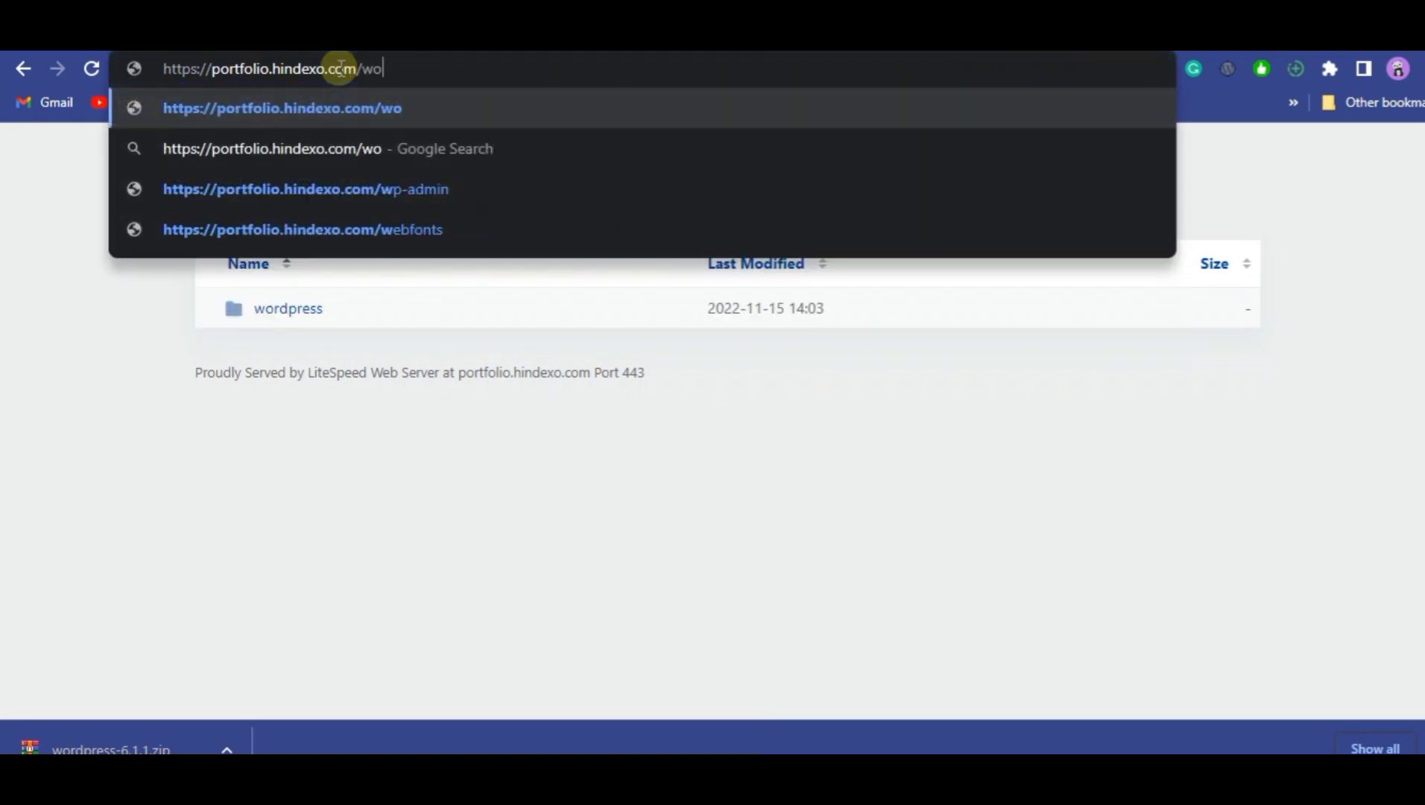
type("rdp")
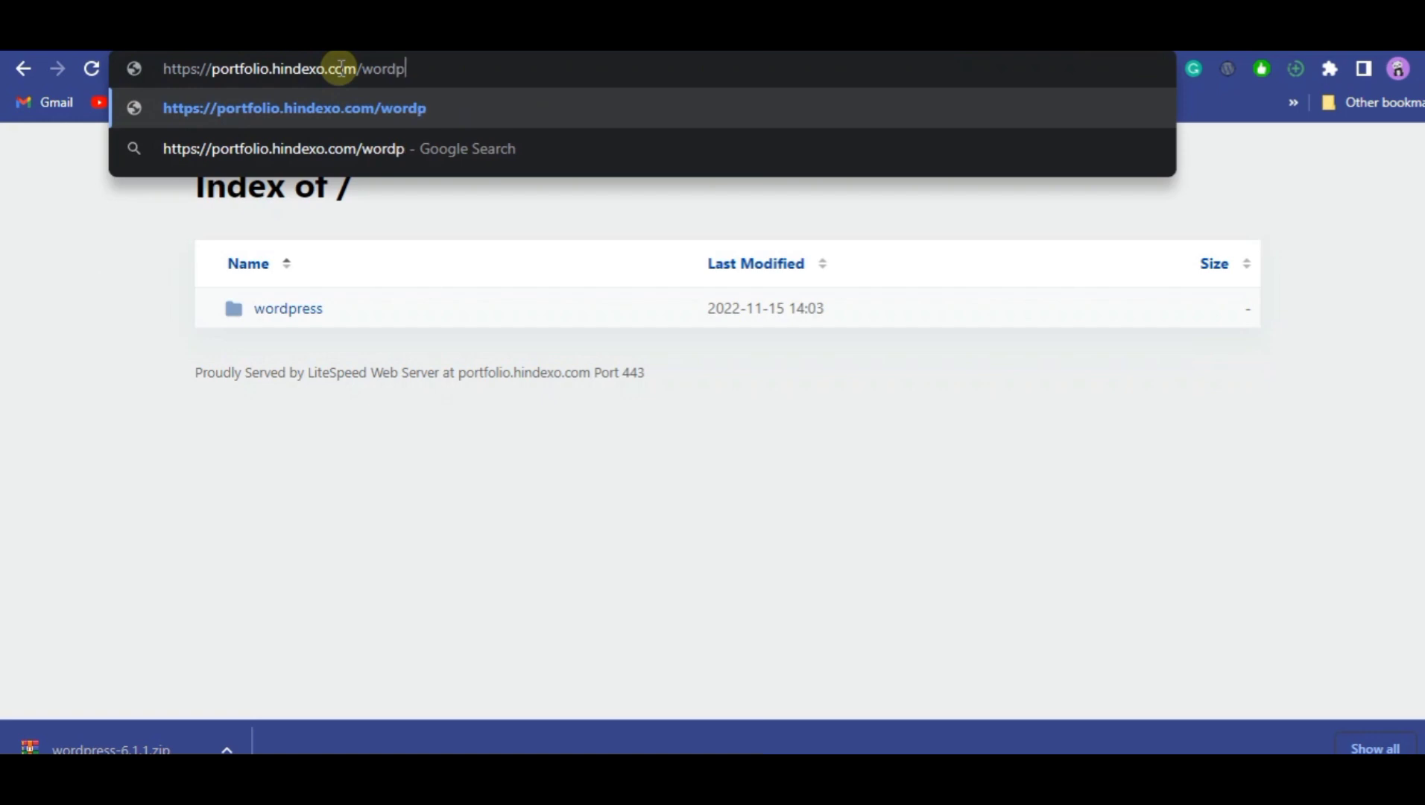
type("ress")
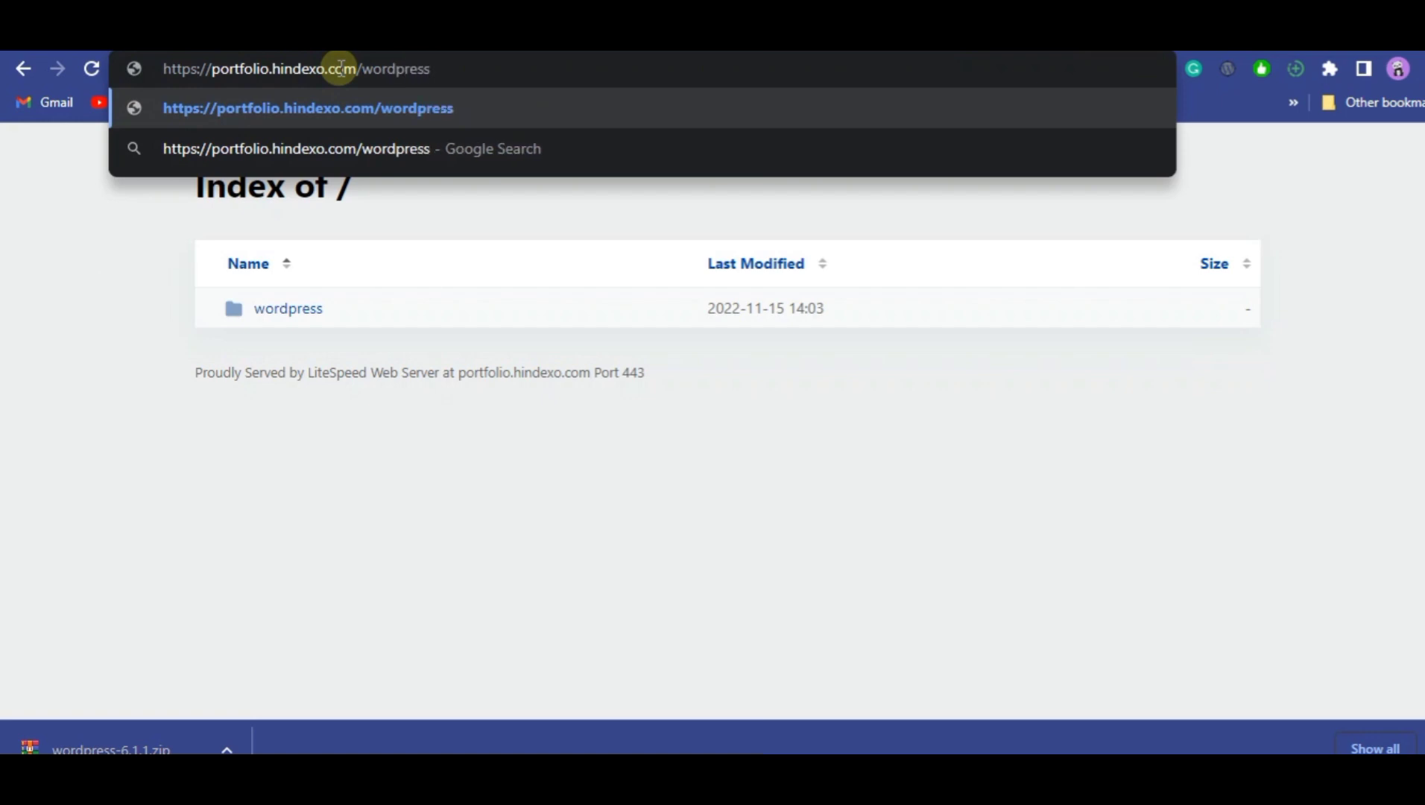
key("Return")
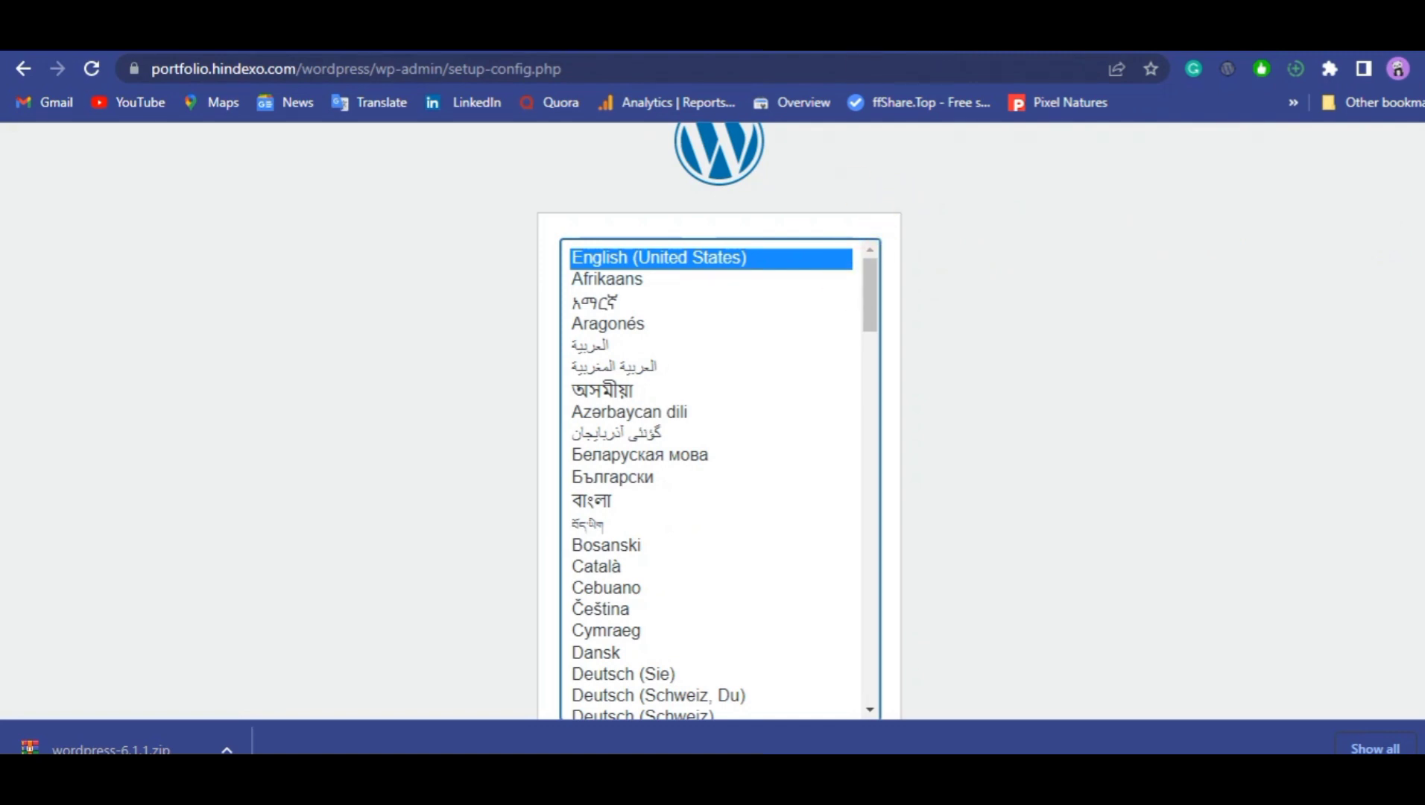
Switch to File Manager, move everything in the wordpress folder to /portfolio.hindexo.com, and go up to that folder.
left_click(327, 34)
left_click(298, 35)
left_click(56, 36)
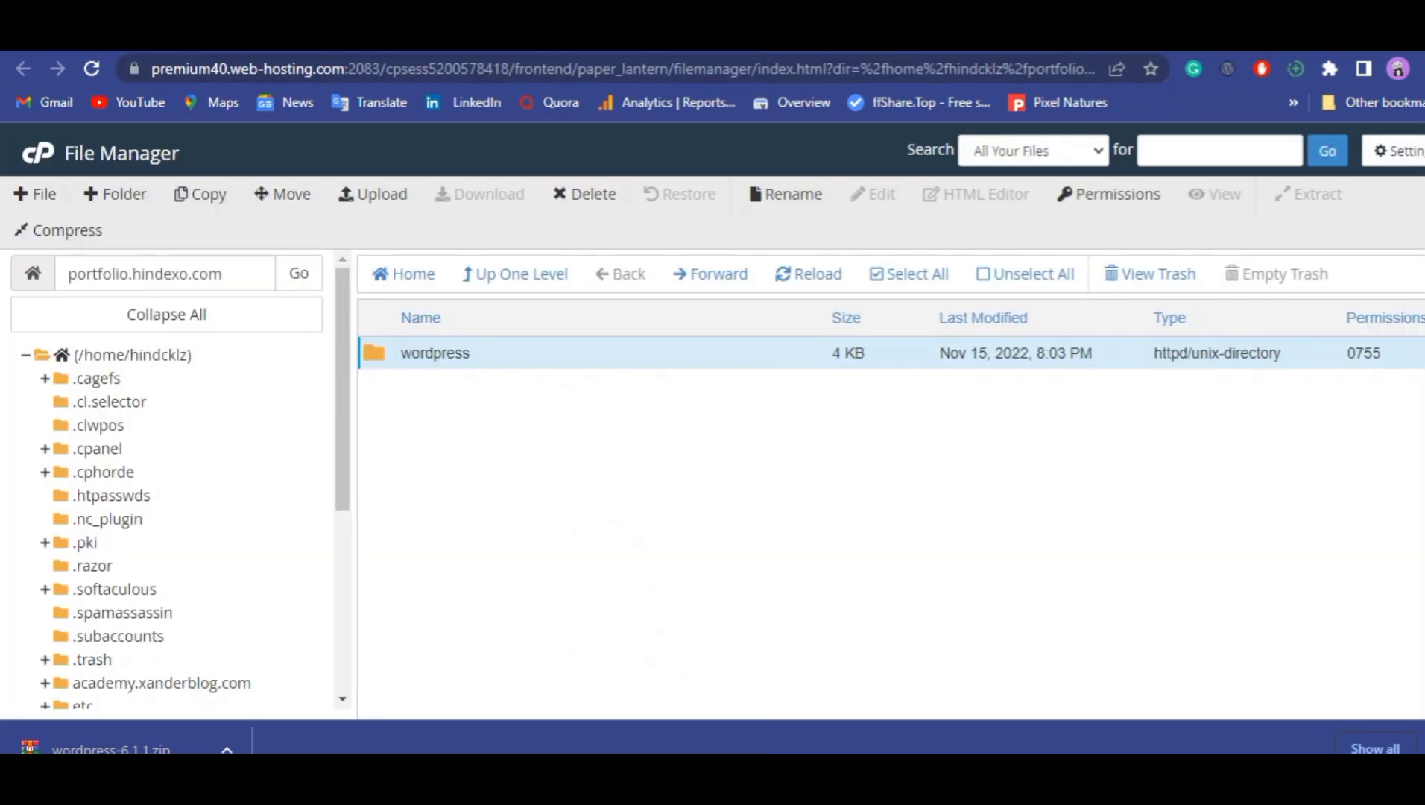
double_click(629, 359)
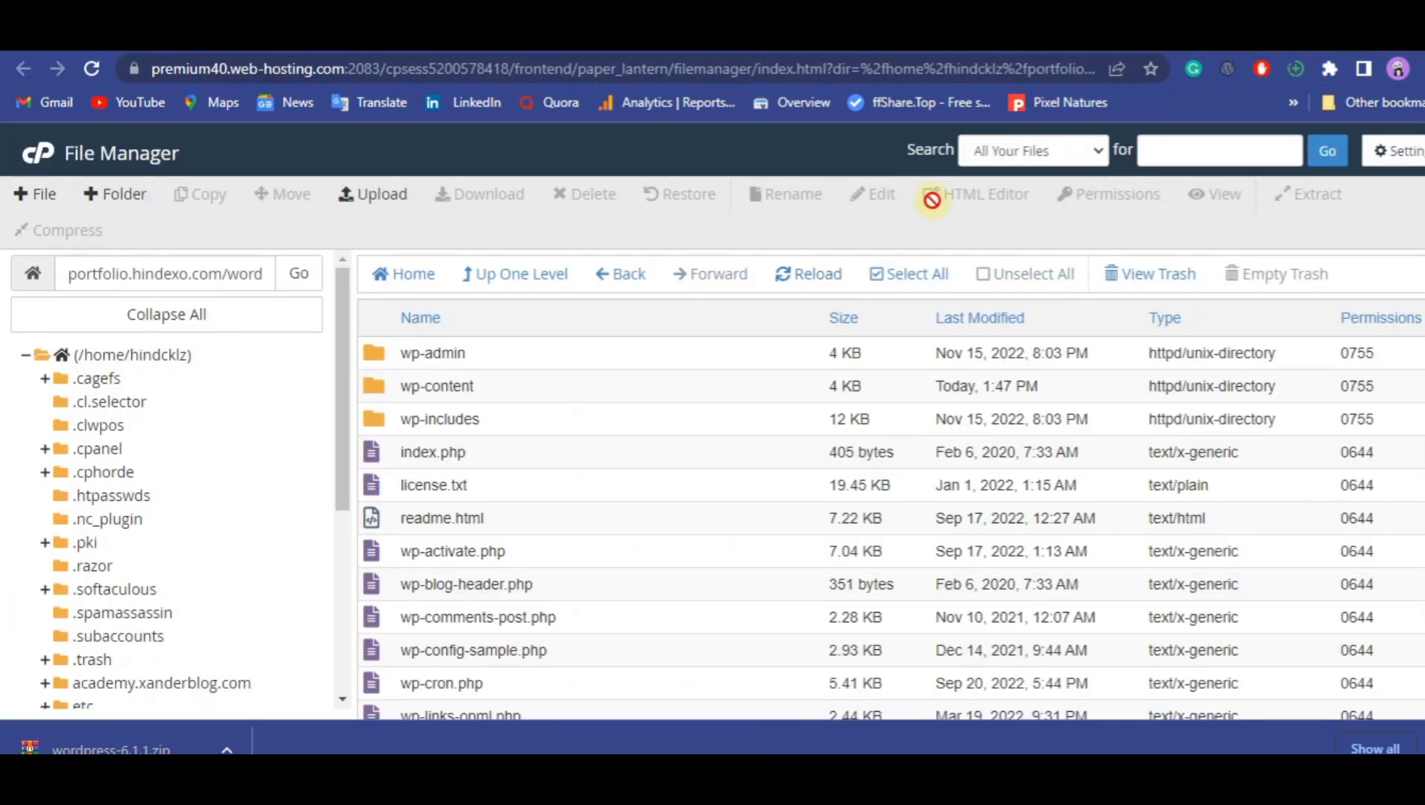
left_click(922, 276)
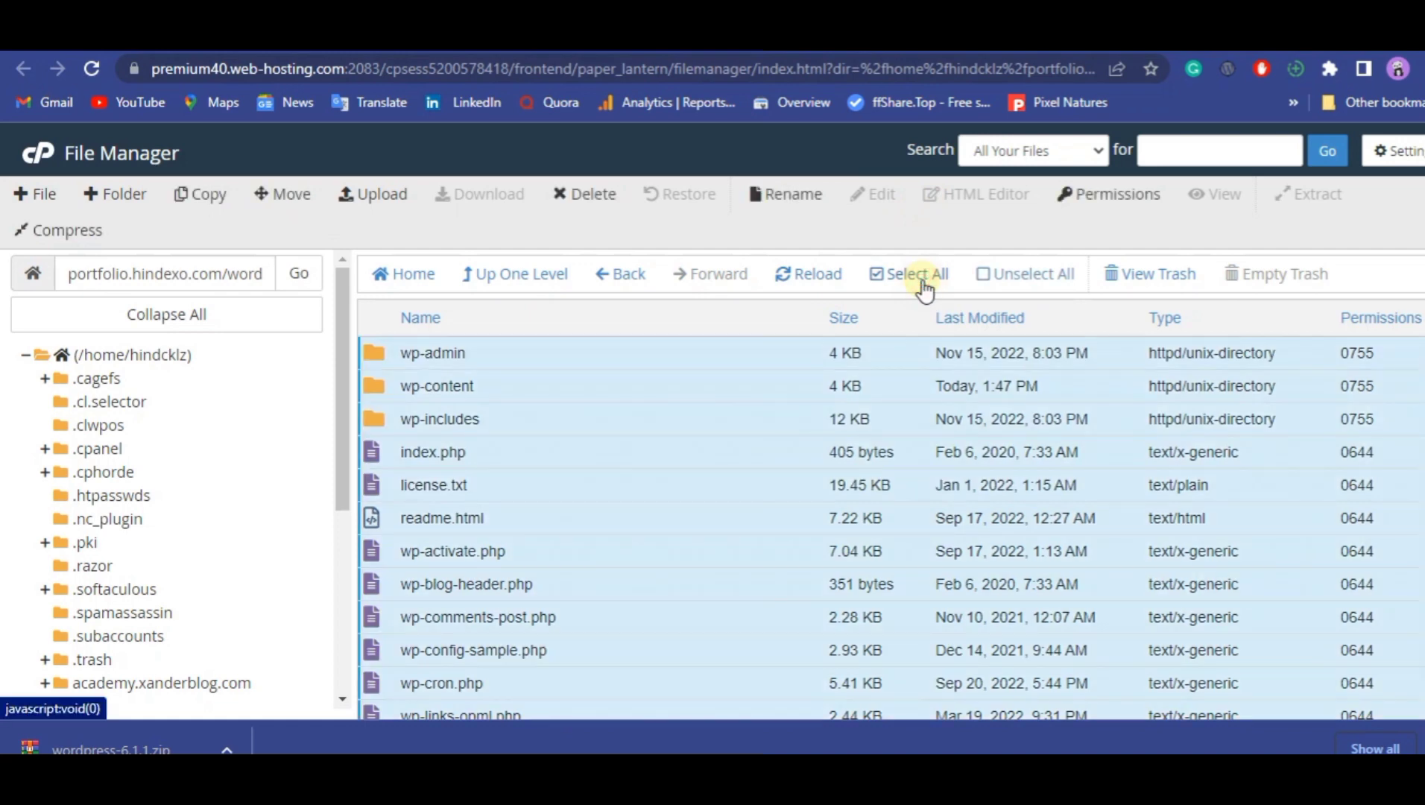
left_click(265, 197)
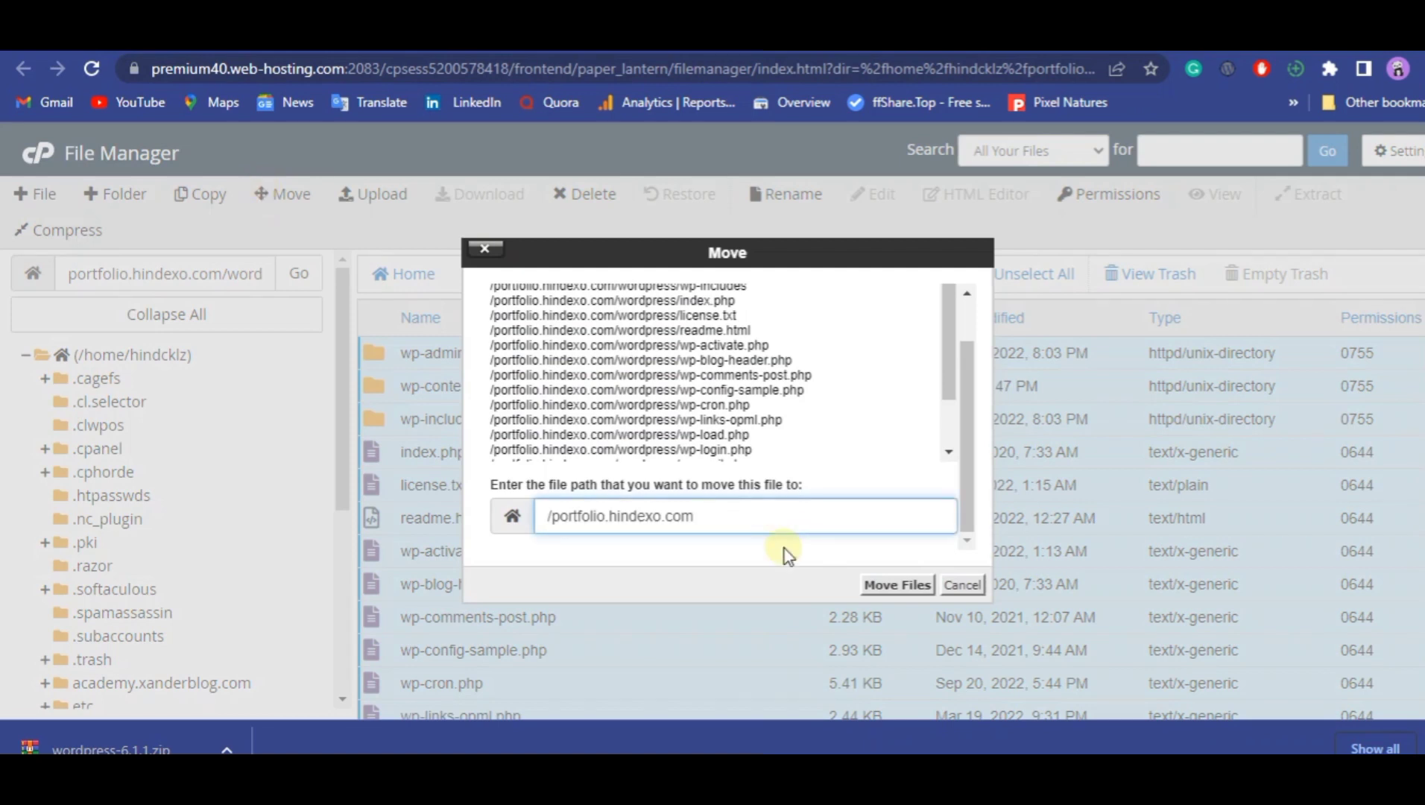
left_click(883, 584)
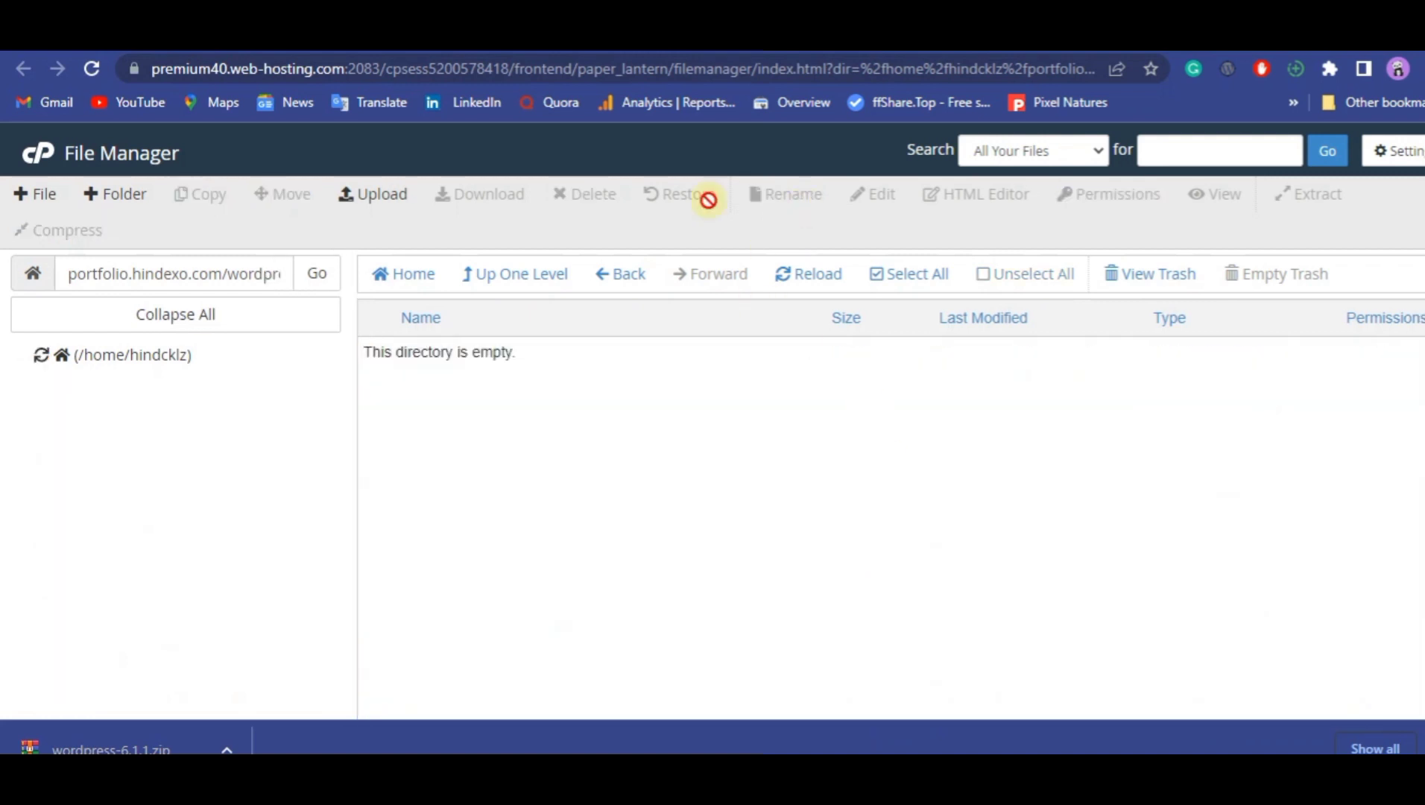
left_click(804, 277)
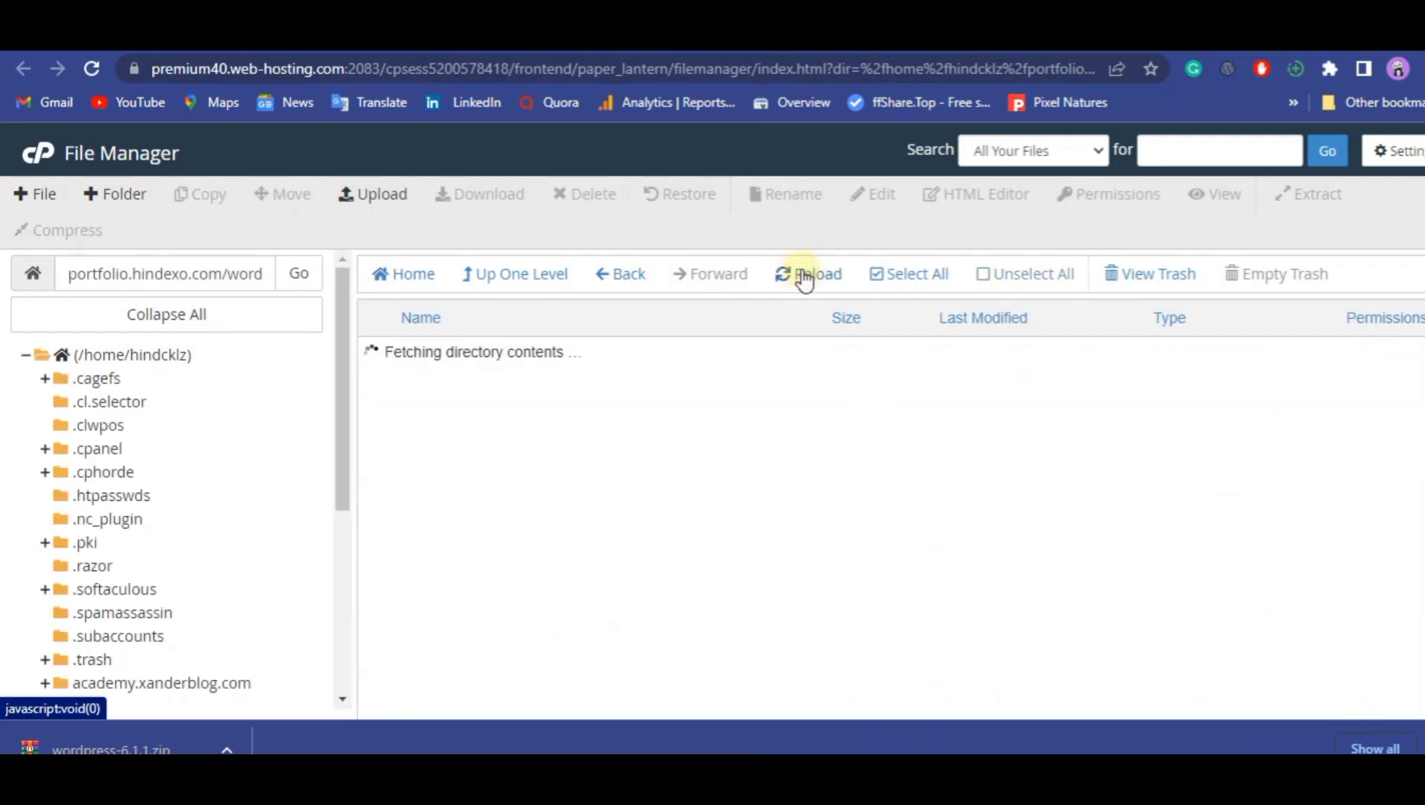
left_click(548, 280)
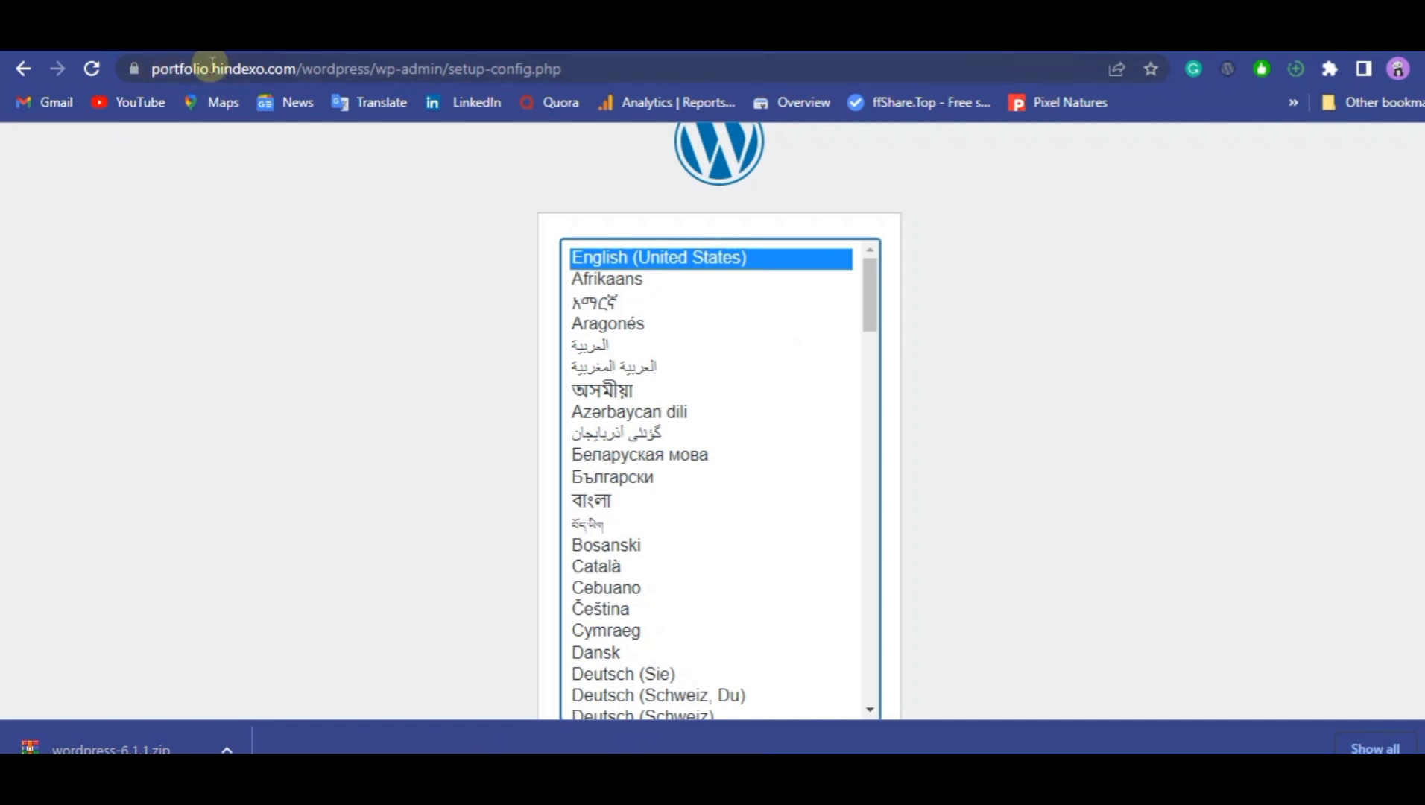
left_click(102, 68)
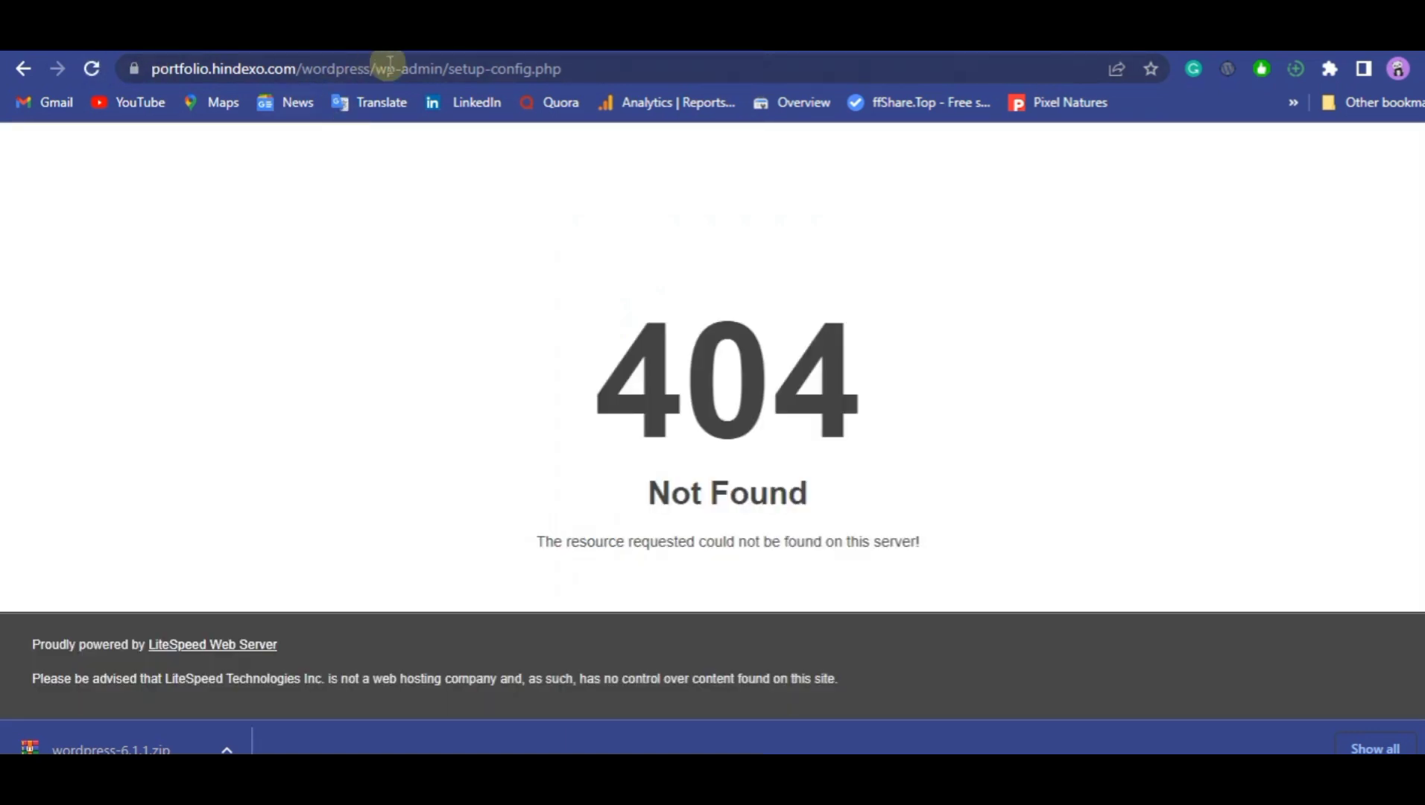
left_click(587, 66)
left_click(587, 65)
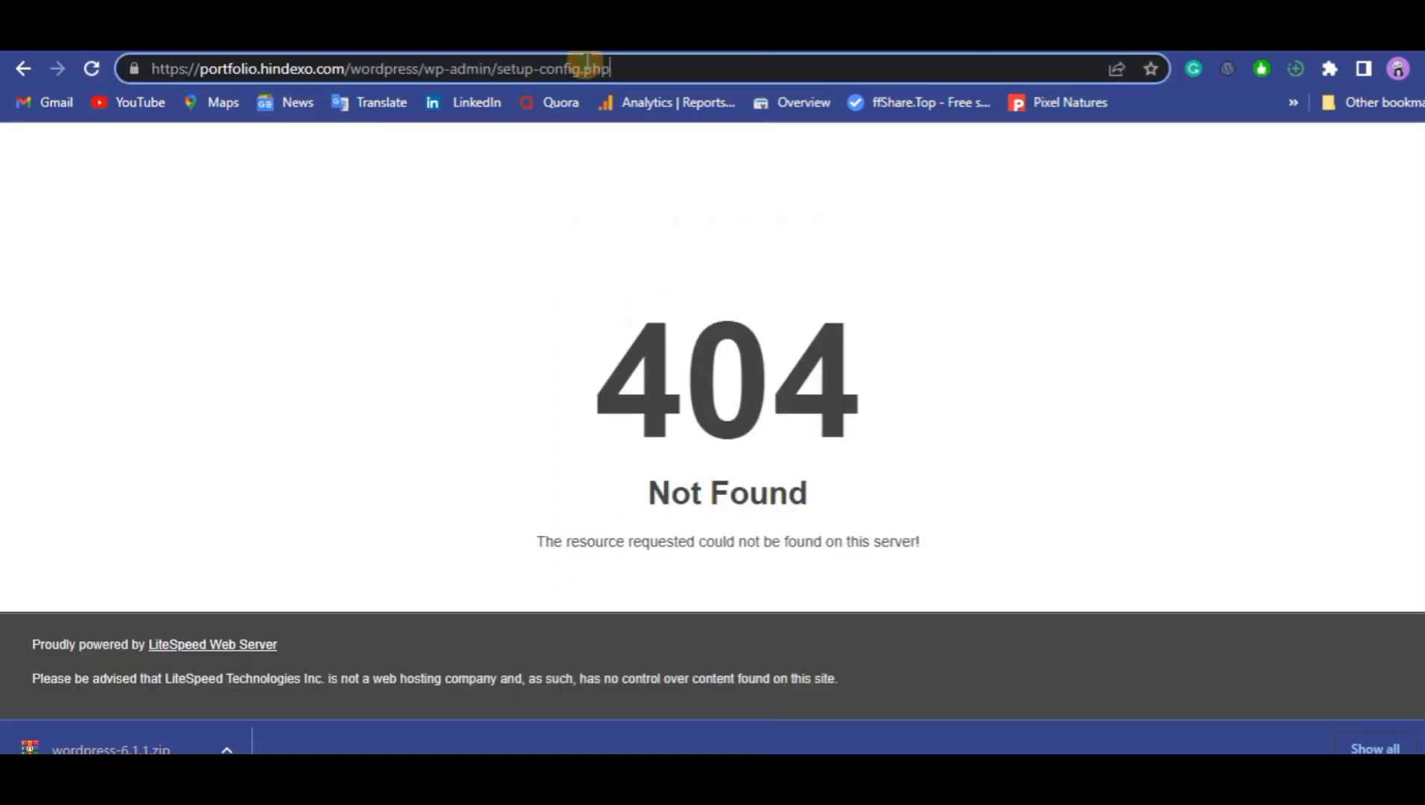
key("BackSpace")
key("BackSpace")
key("BackSpace")
key("BackSpace")
key("BackSpace")
key("BackSpace")
key("BackSpace")
key("BackSpace")
key("BackSpace")
key("BackSpace")
key("BackSpace")
key("BackSpace")
key("BackSpace")
key("BackSpace")
key("BackSpace")
key("BackSpace")
key("BackSpace")
key("BackSpace")
key("BackSpace")
key("BackSpace")
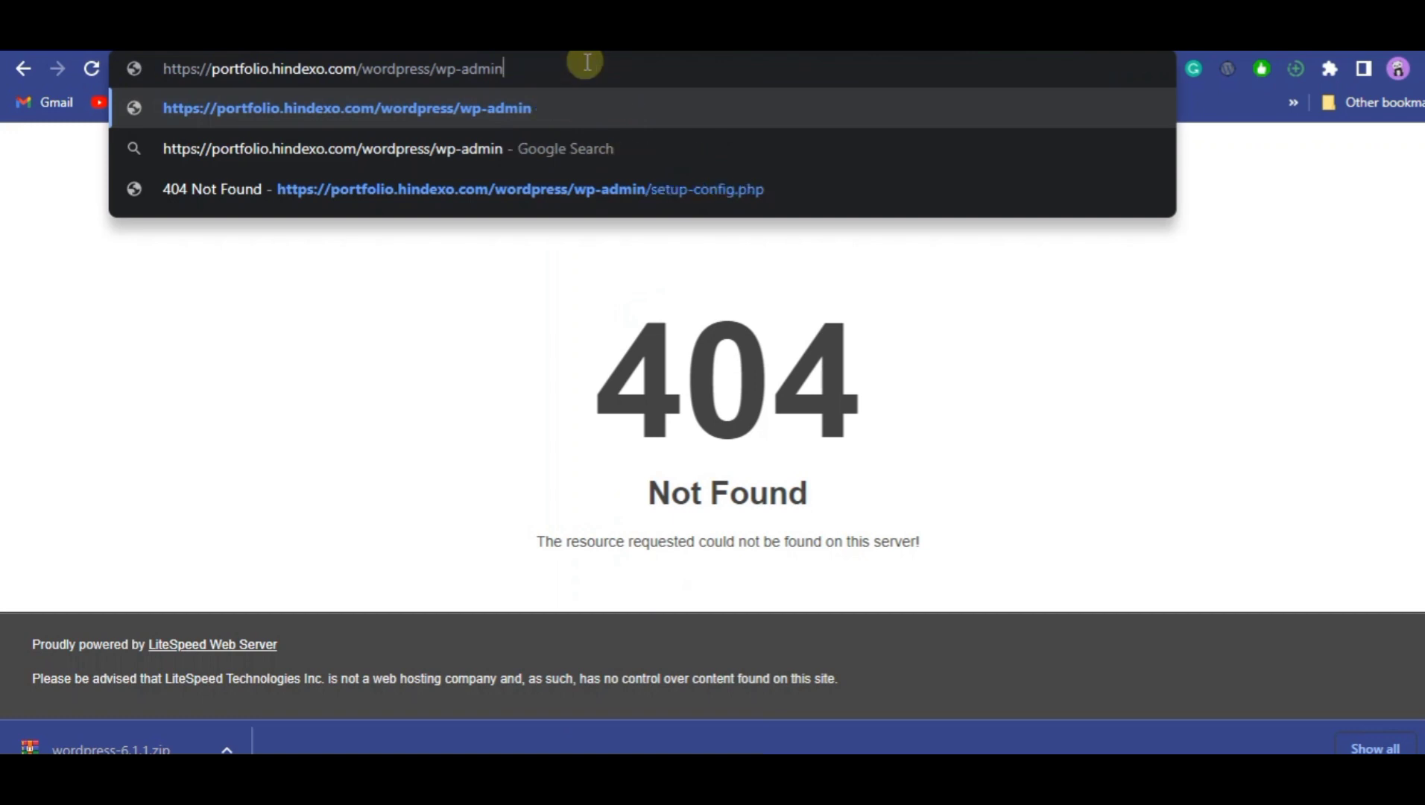
key("BackSpace")
key("BackSpace")
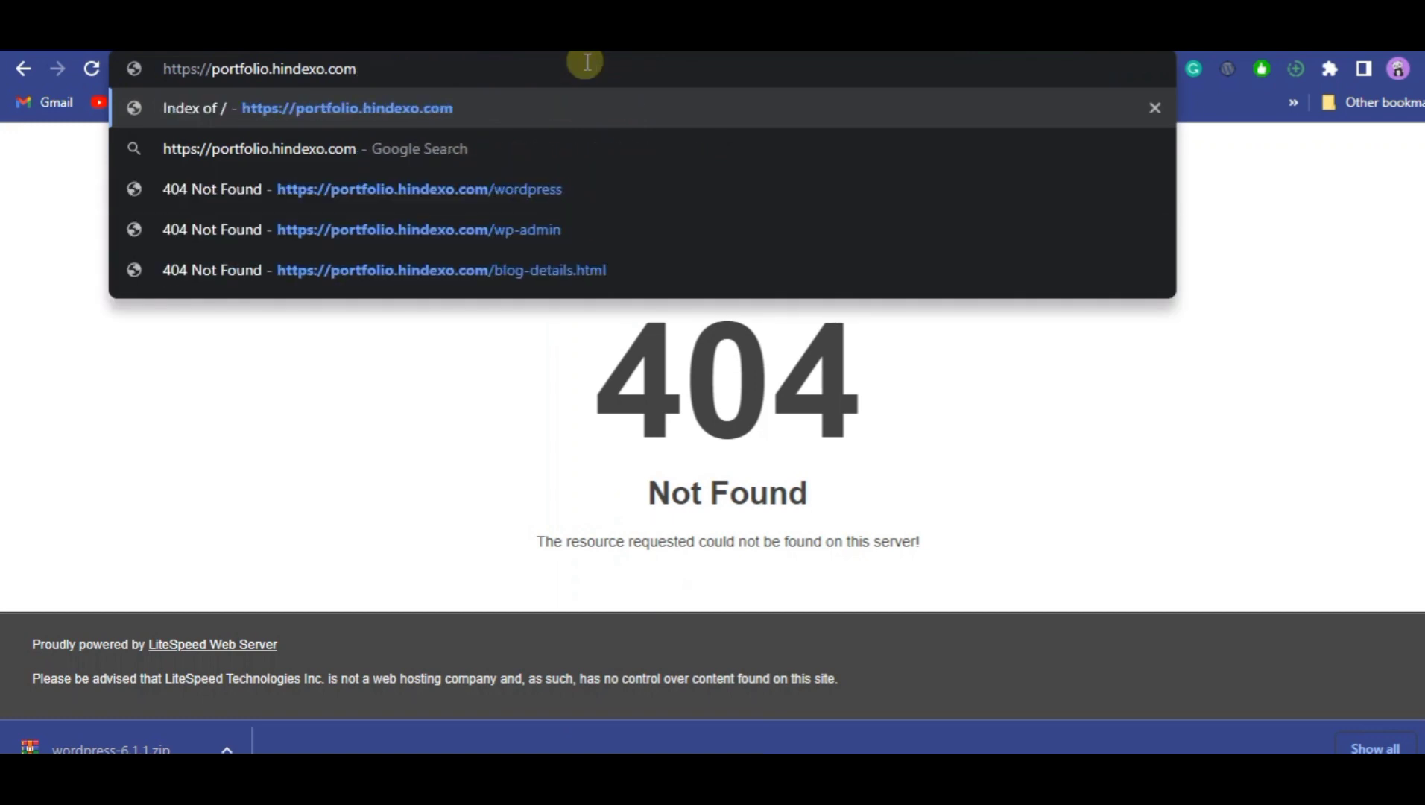
key("Return")
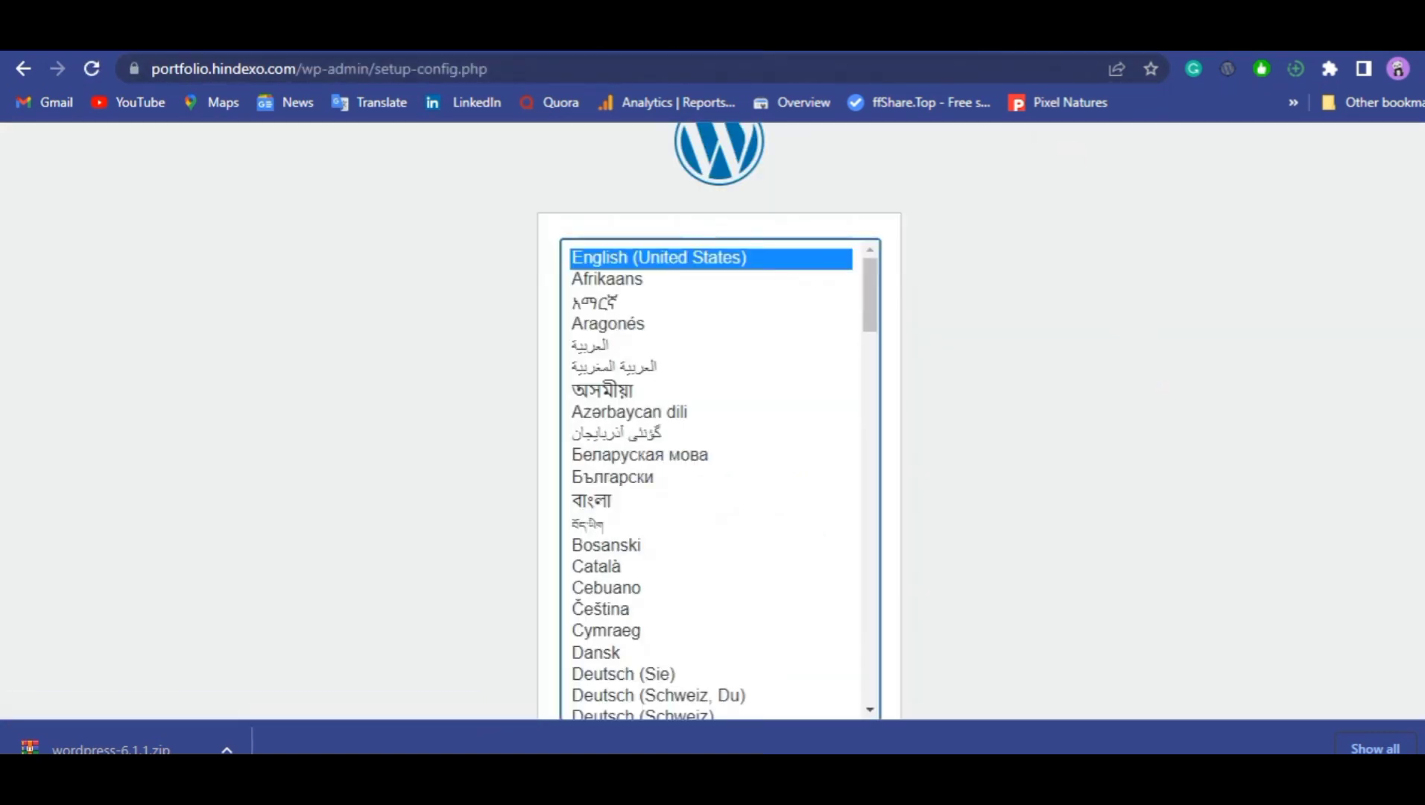
Dismiss the downloads bar, look through the setup languages, and continue with English (United States).
left_click(1418, 745)
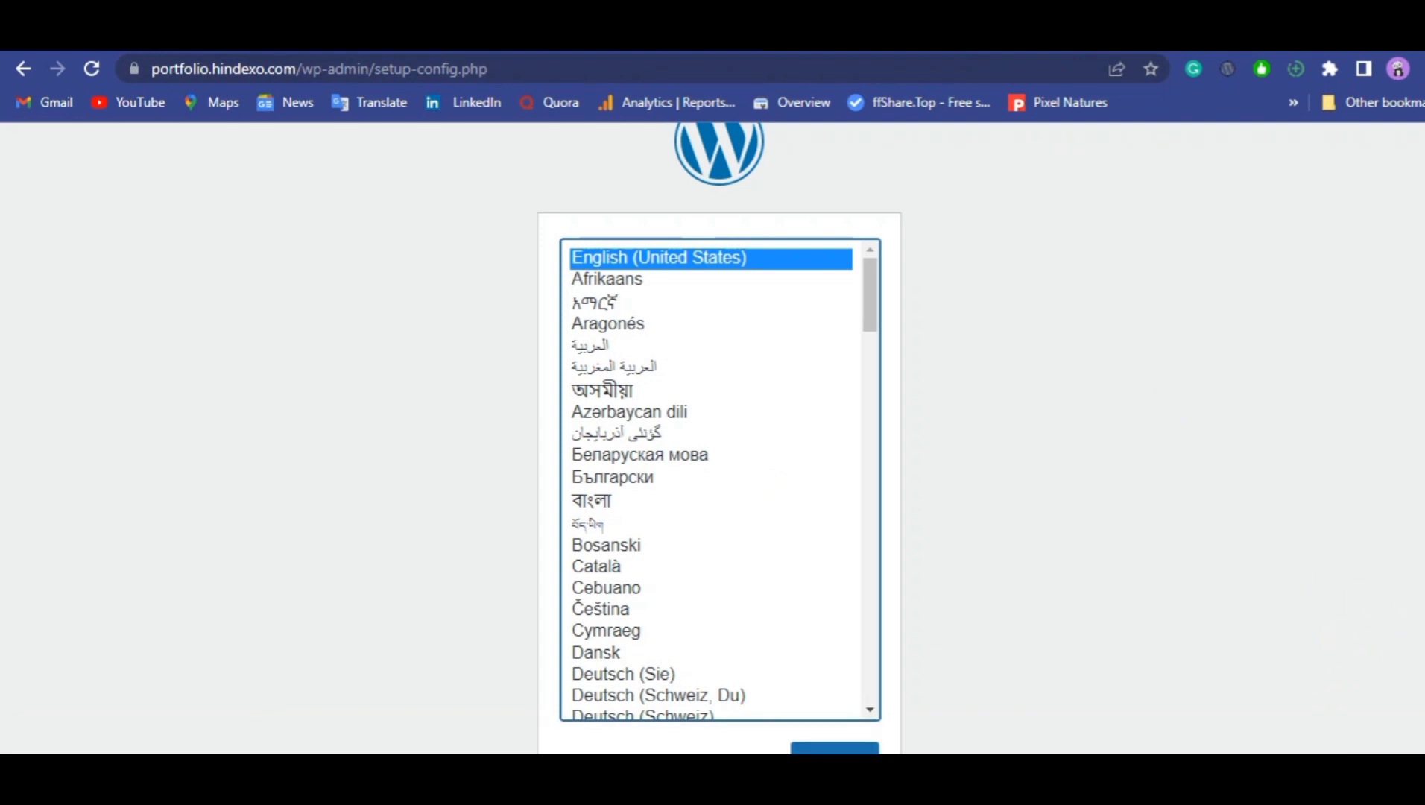
scroll(1422, 500, "up", 1)
scroll(1422, 499, "down", 1)
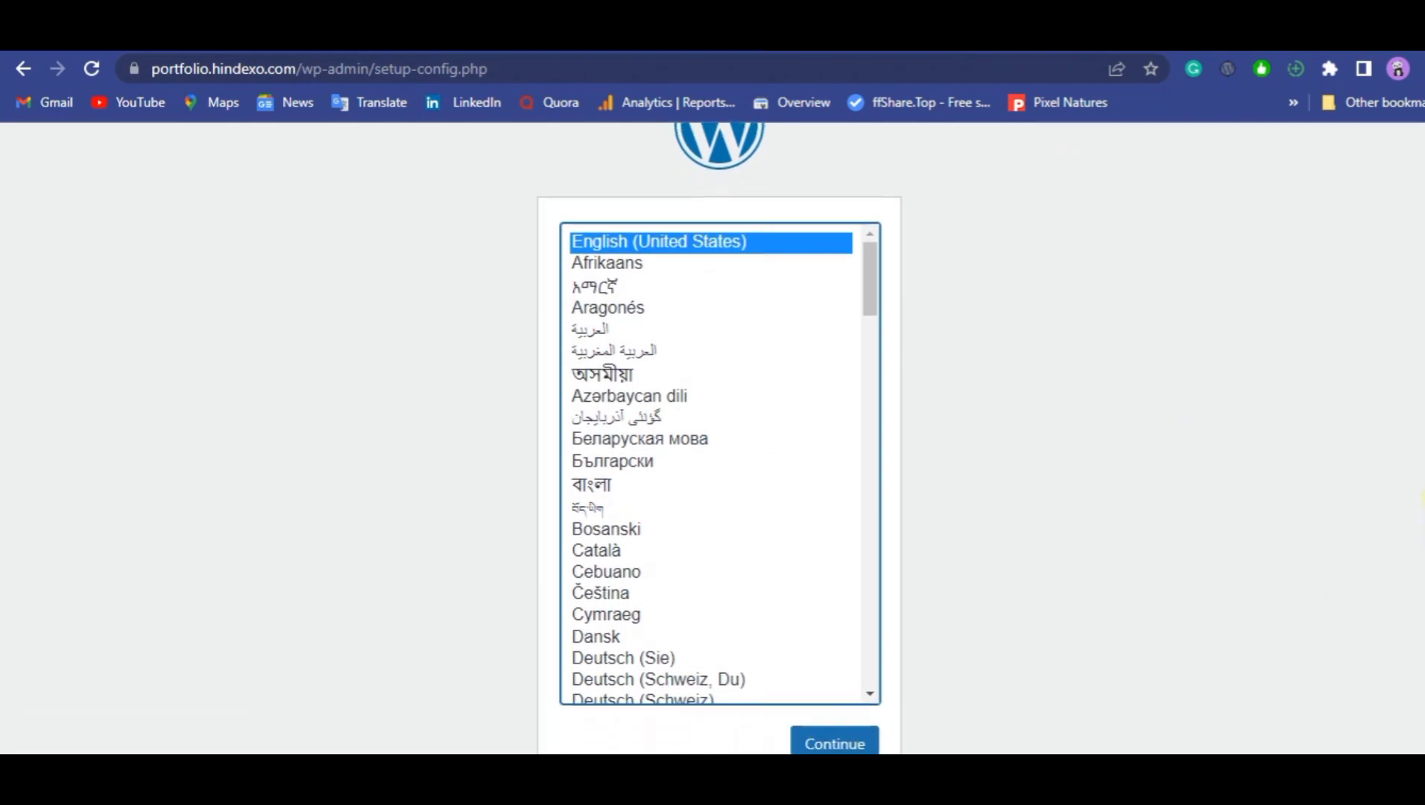
scroll(1422, 499, "up", 1)
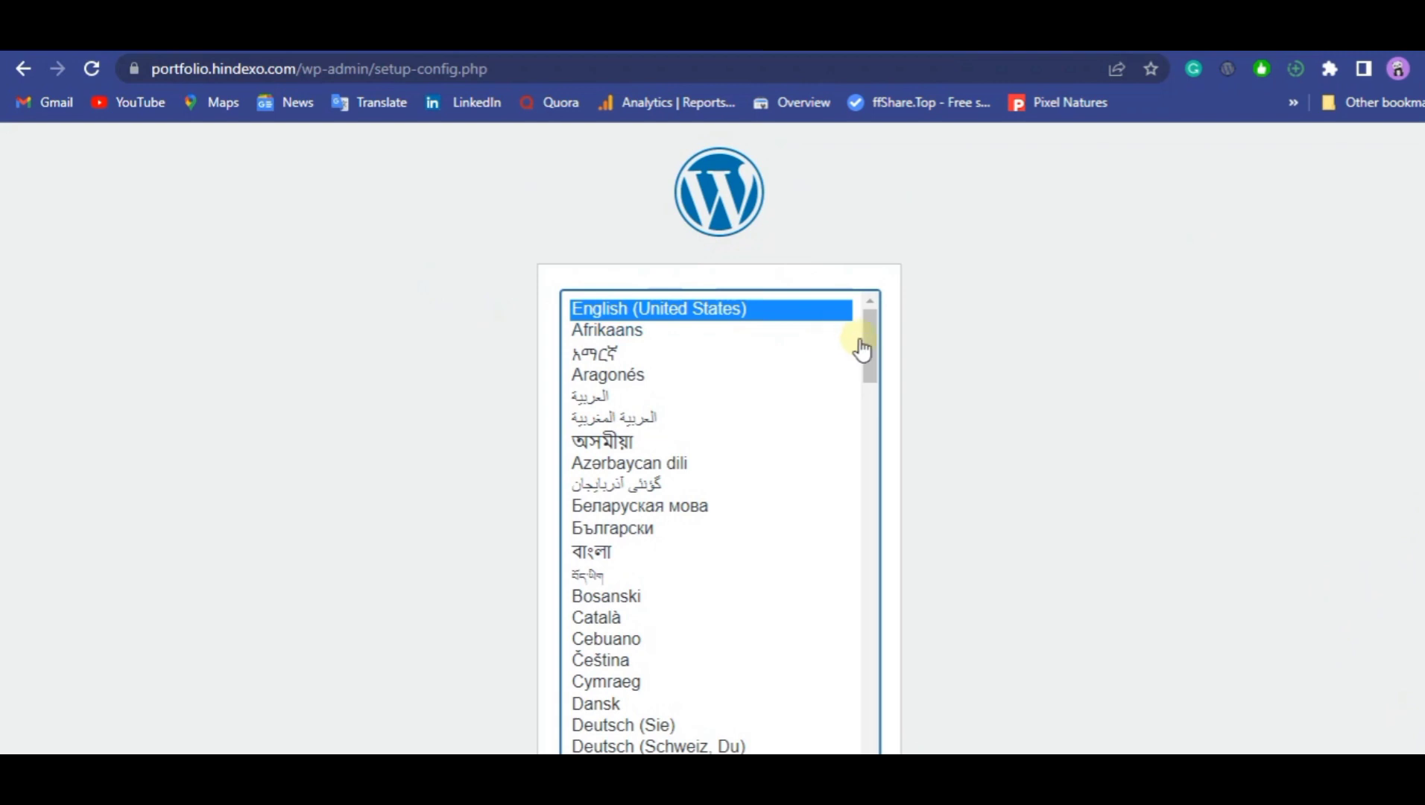
scroll(865, 401, "down", 10)
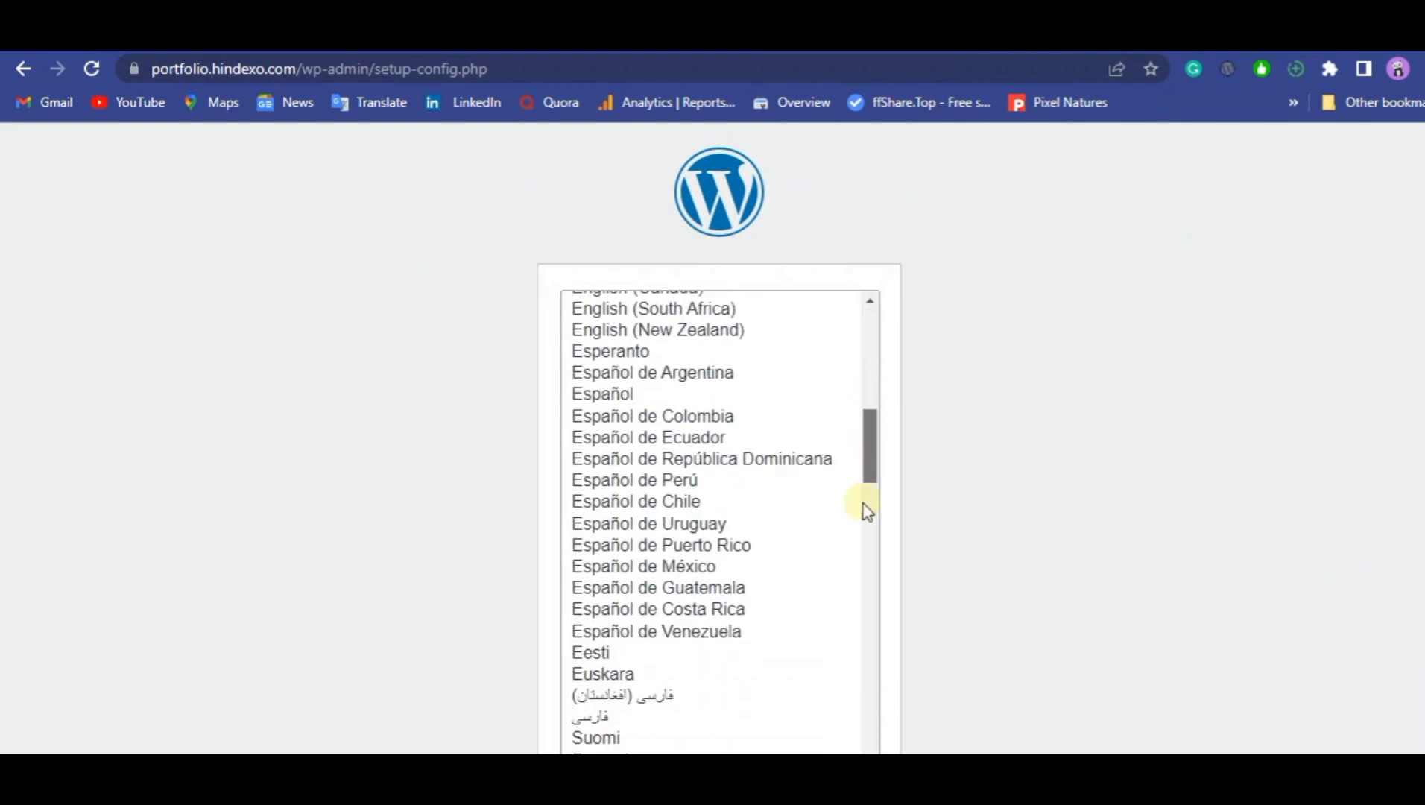
left_click_drag(859, 389, 859, 294)
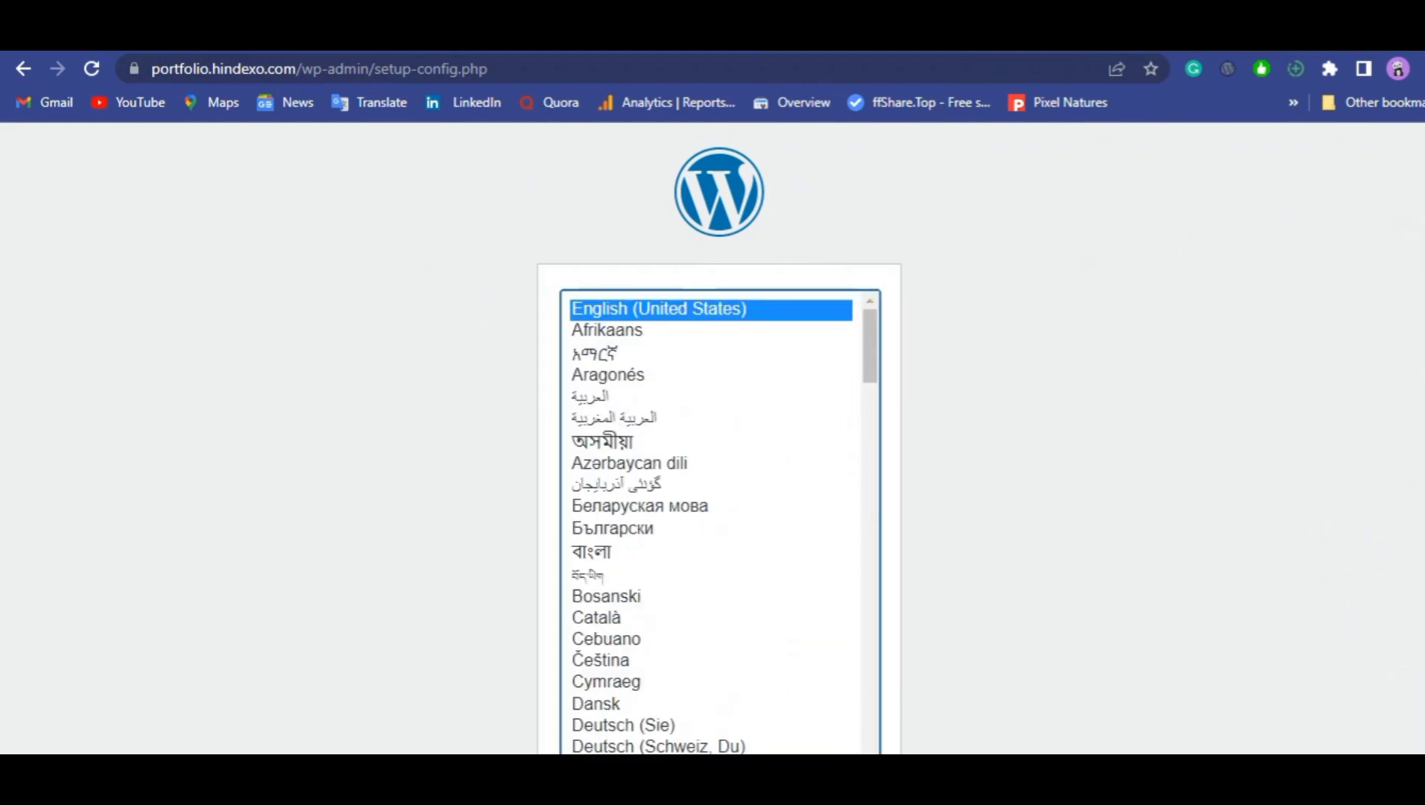
scroll(1043, 440, "down", 2)
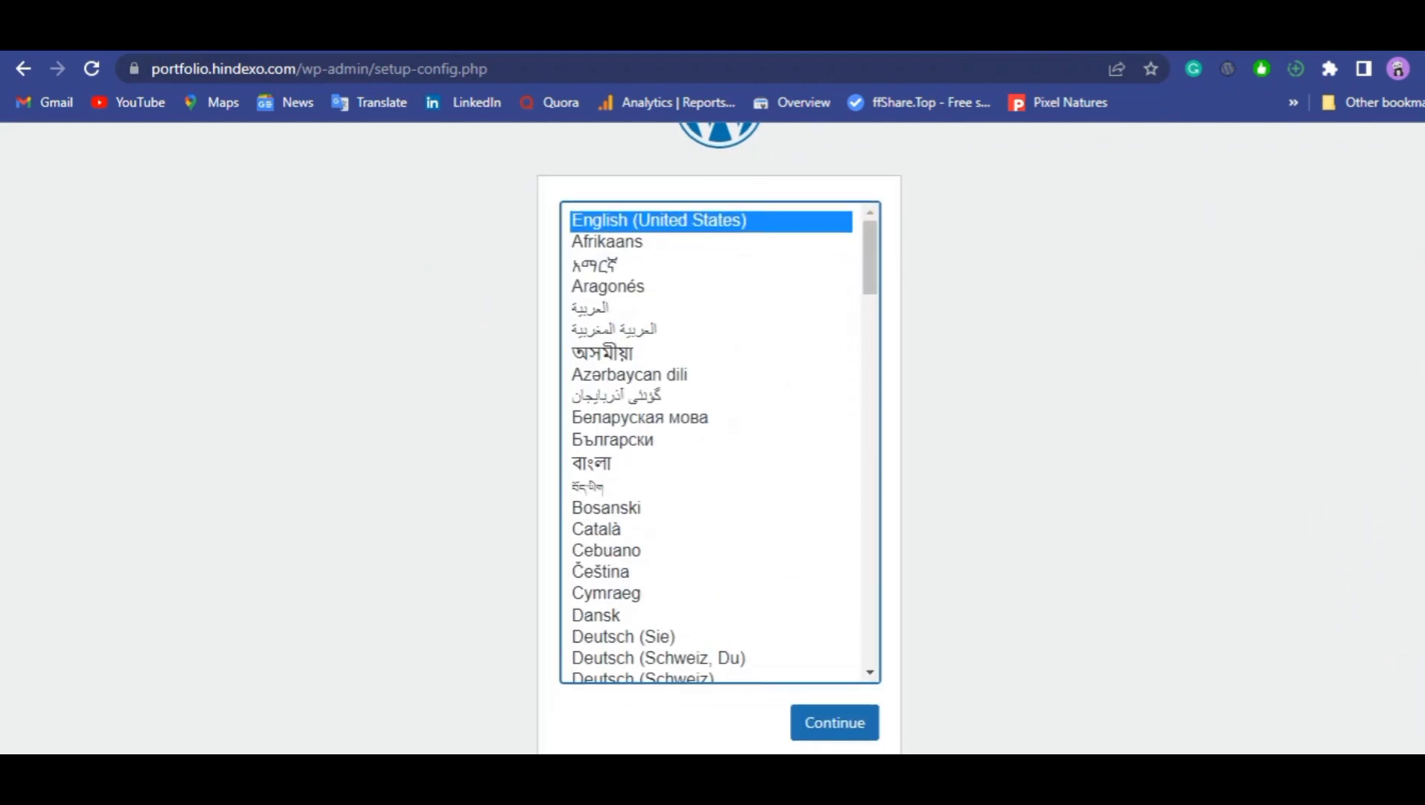
left_click(827, 713)
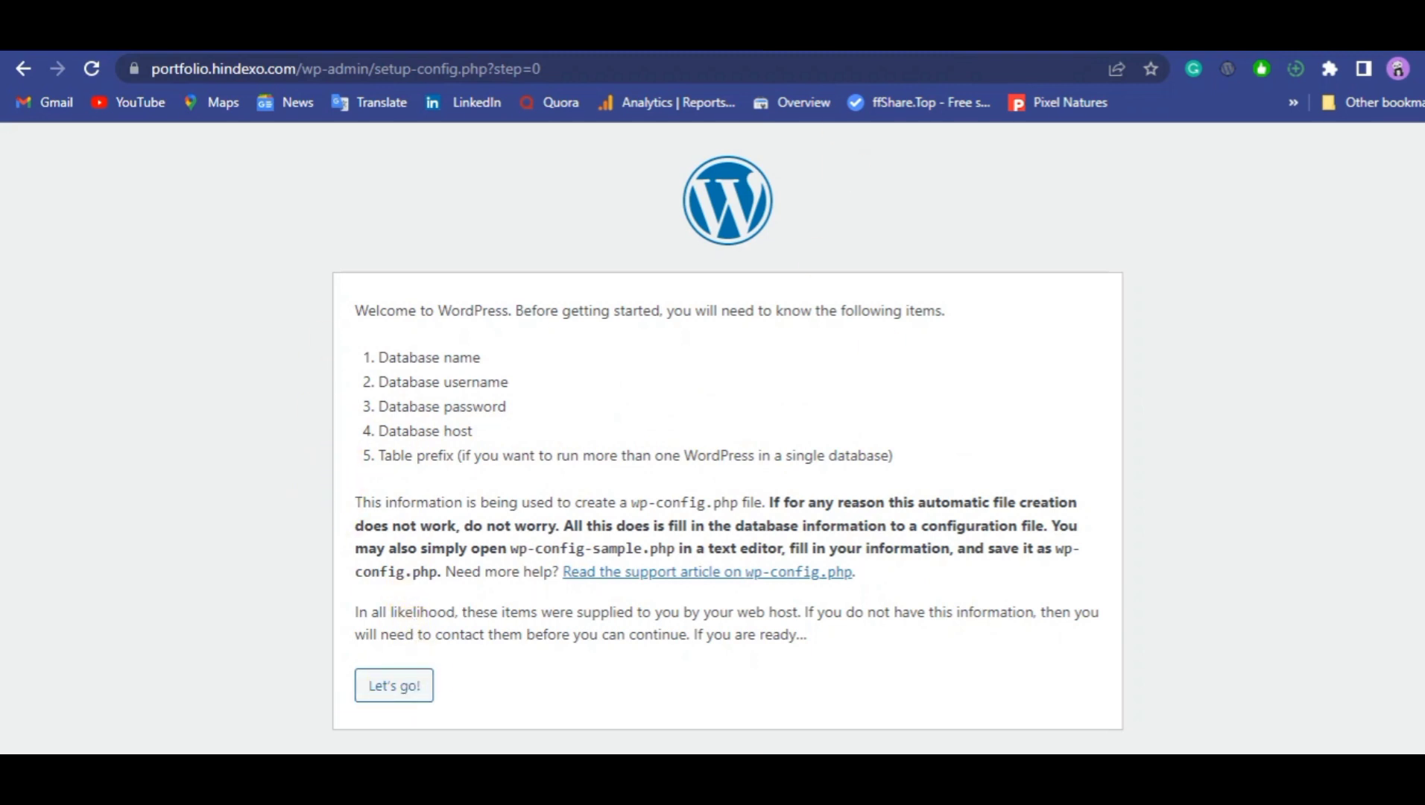
Return from File Manager to the cPanel home page and open MySQL Databases.
key("ctrl+shift+Tab")
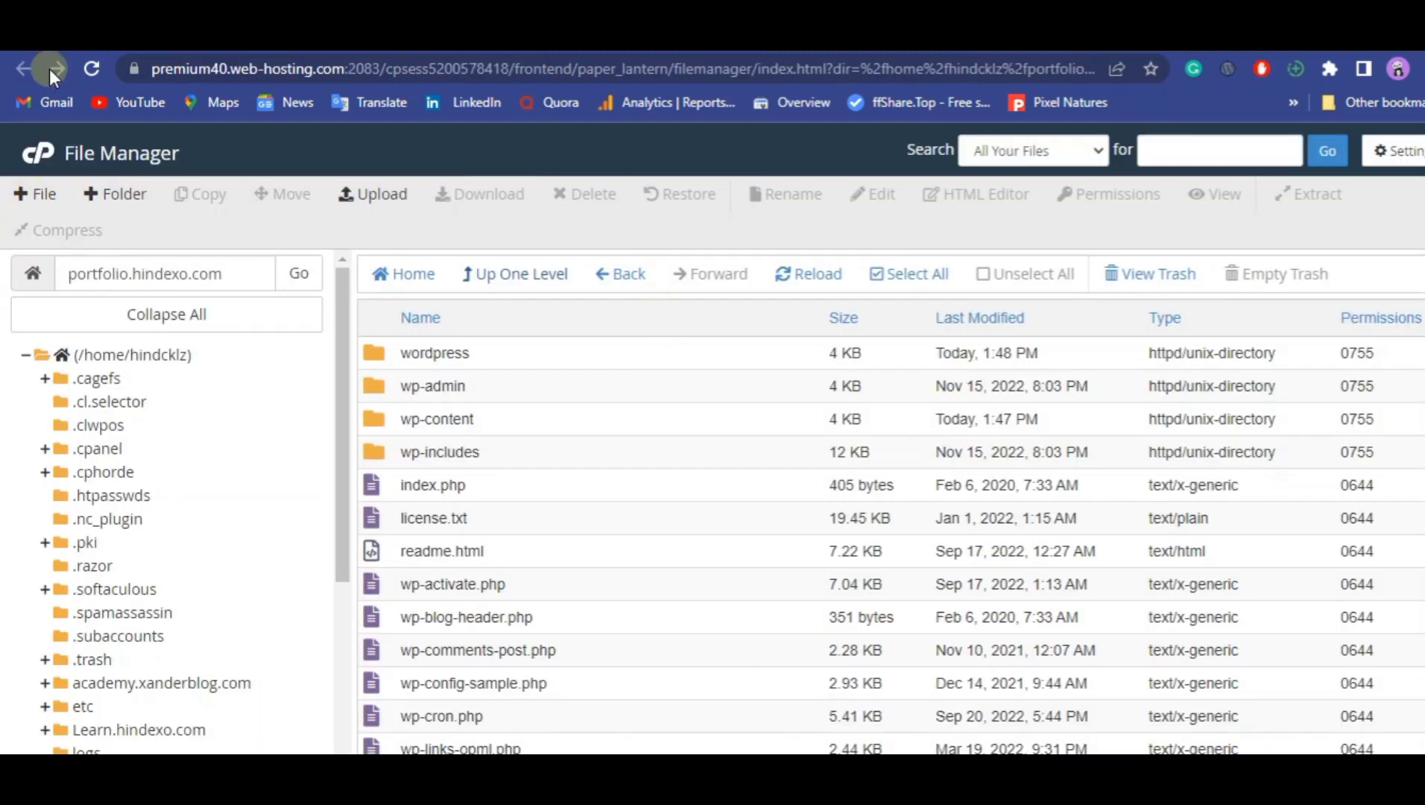
double_click(119, 153)
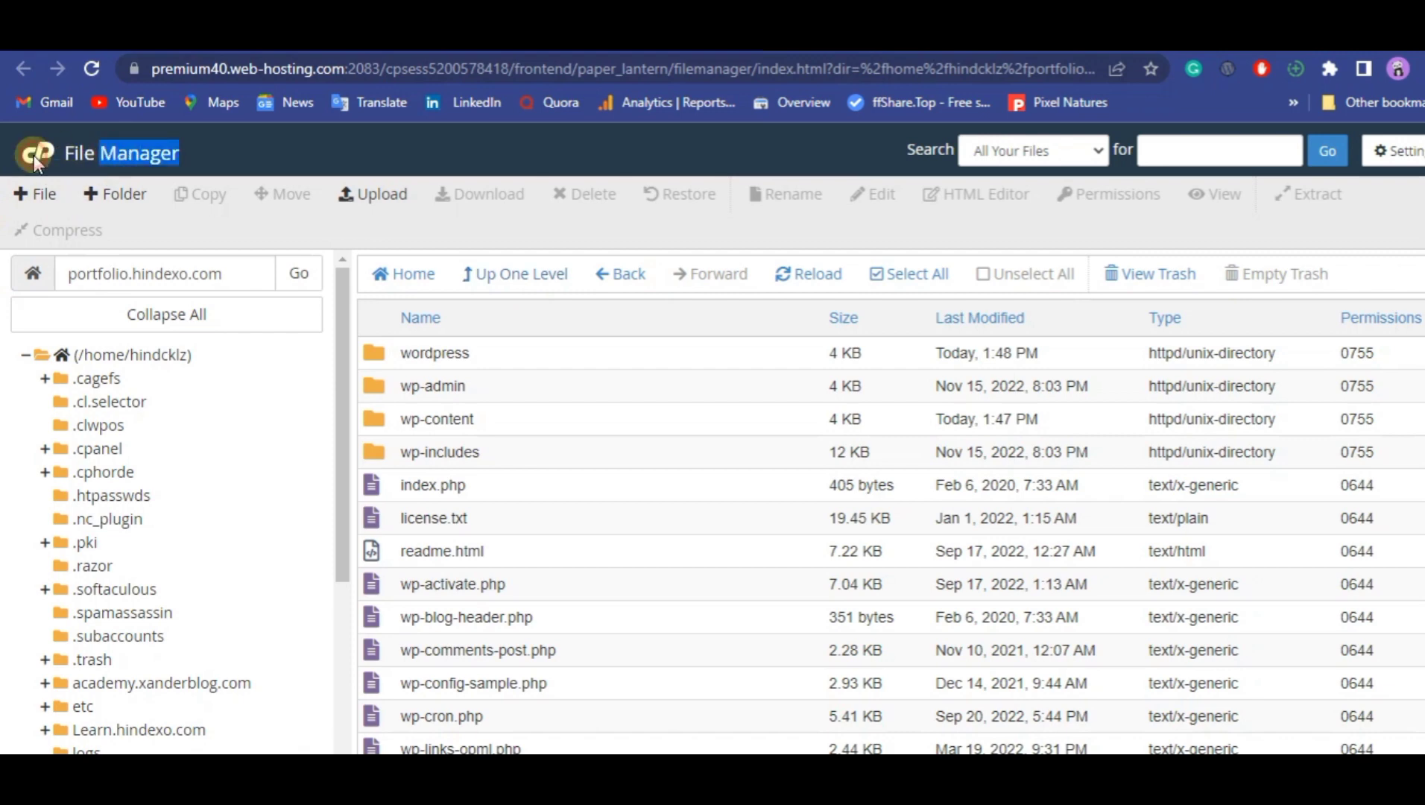
left_click(34, 155)
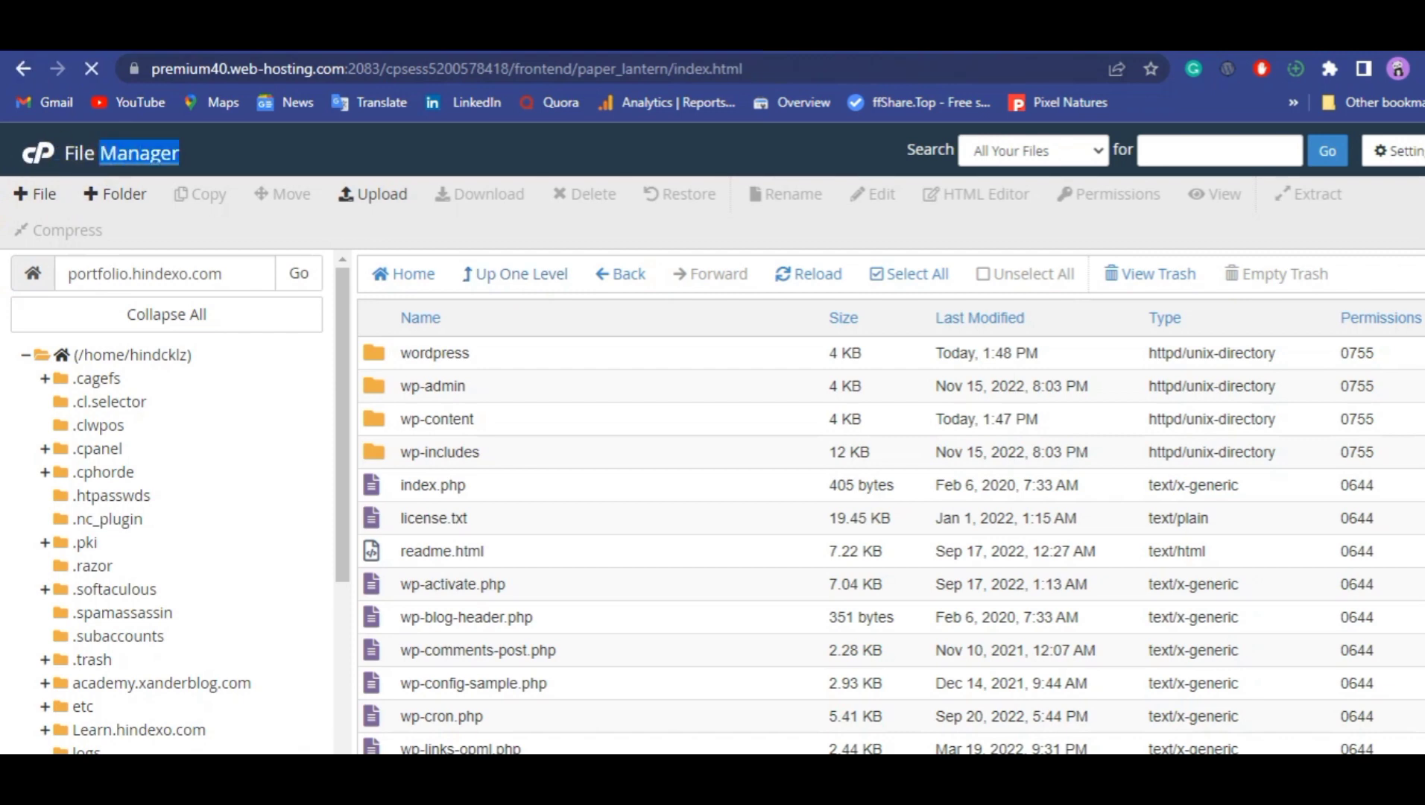
scroll(567, 466, "down", 10)
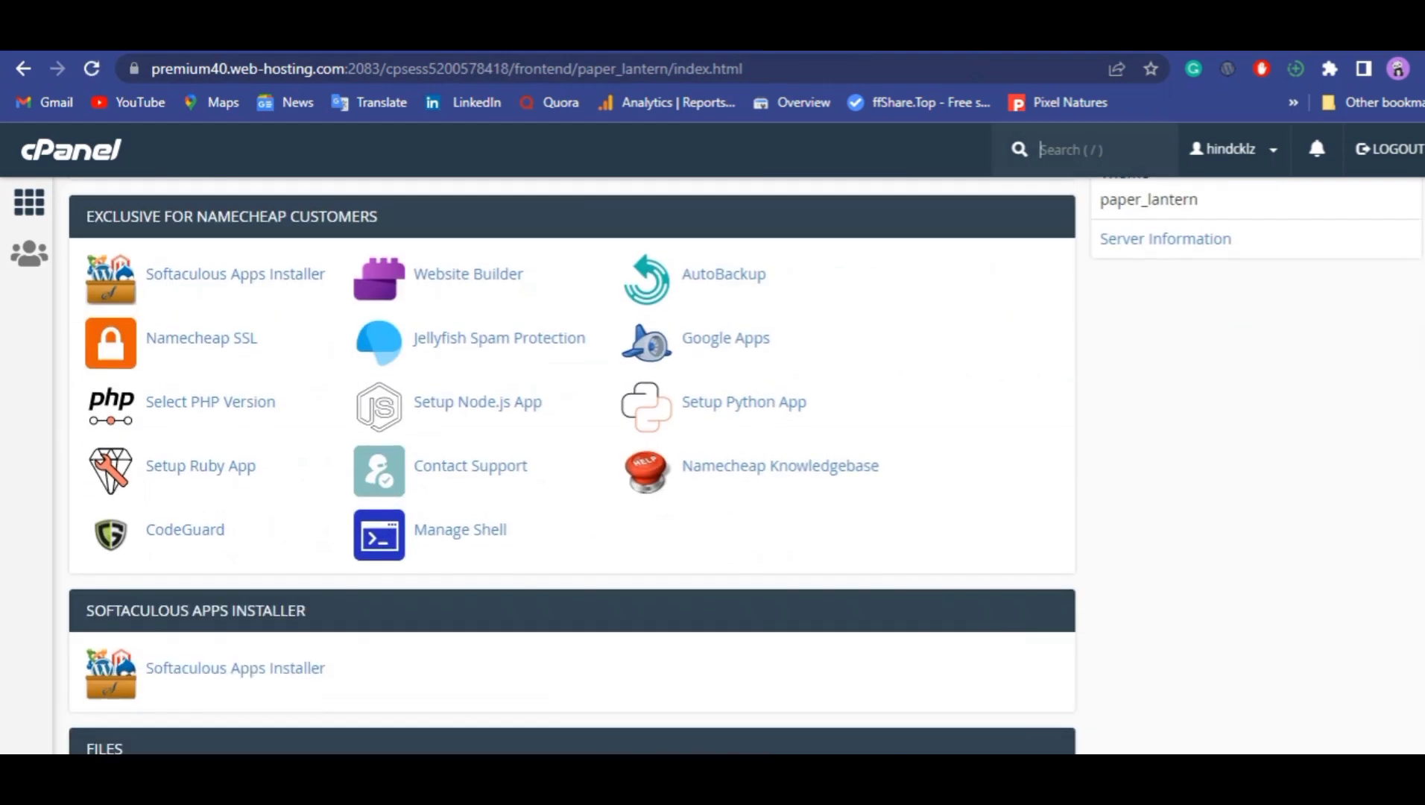
scroll(566, 466, "down", 5)
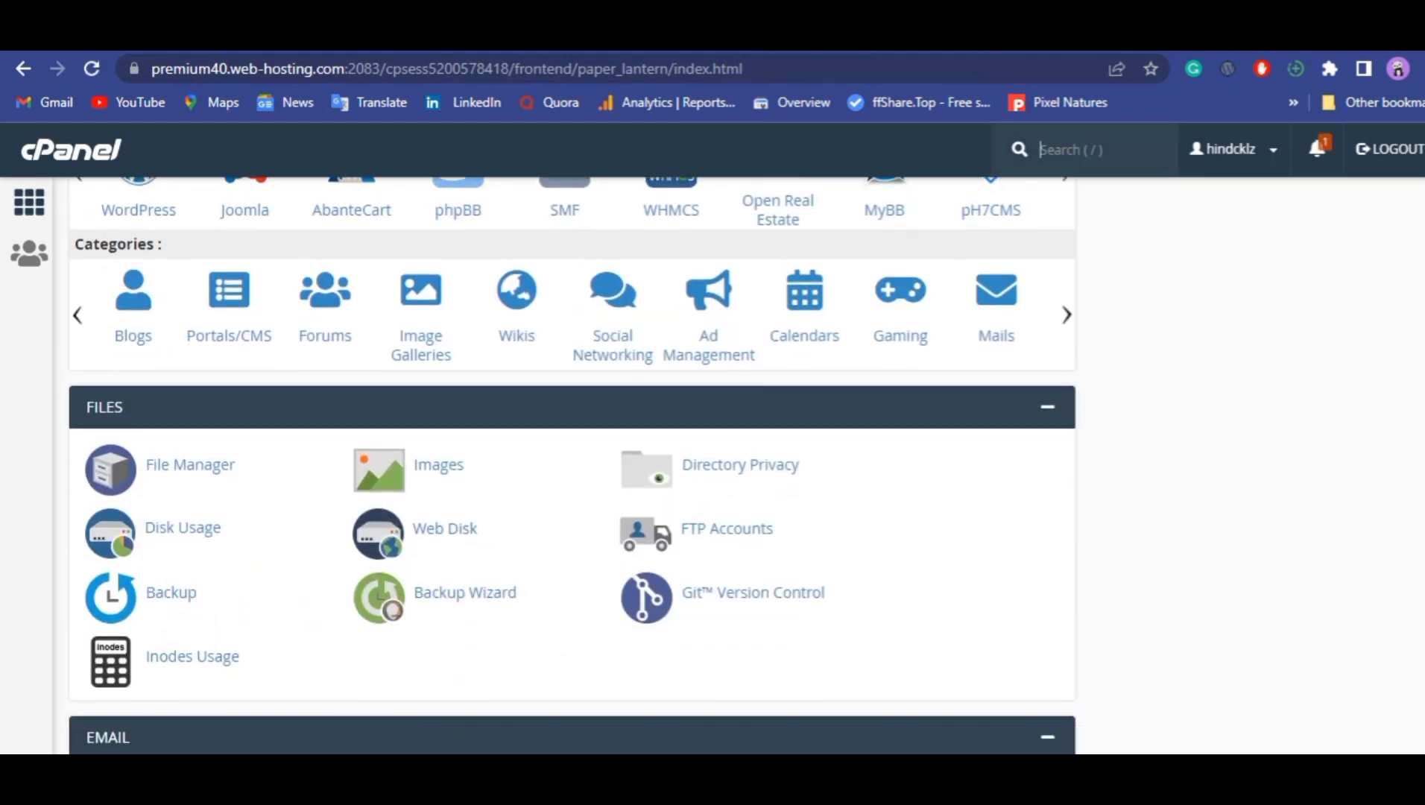
scroll(566, 466, "down", 9)
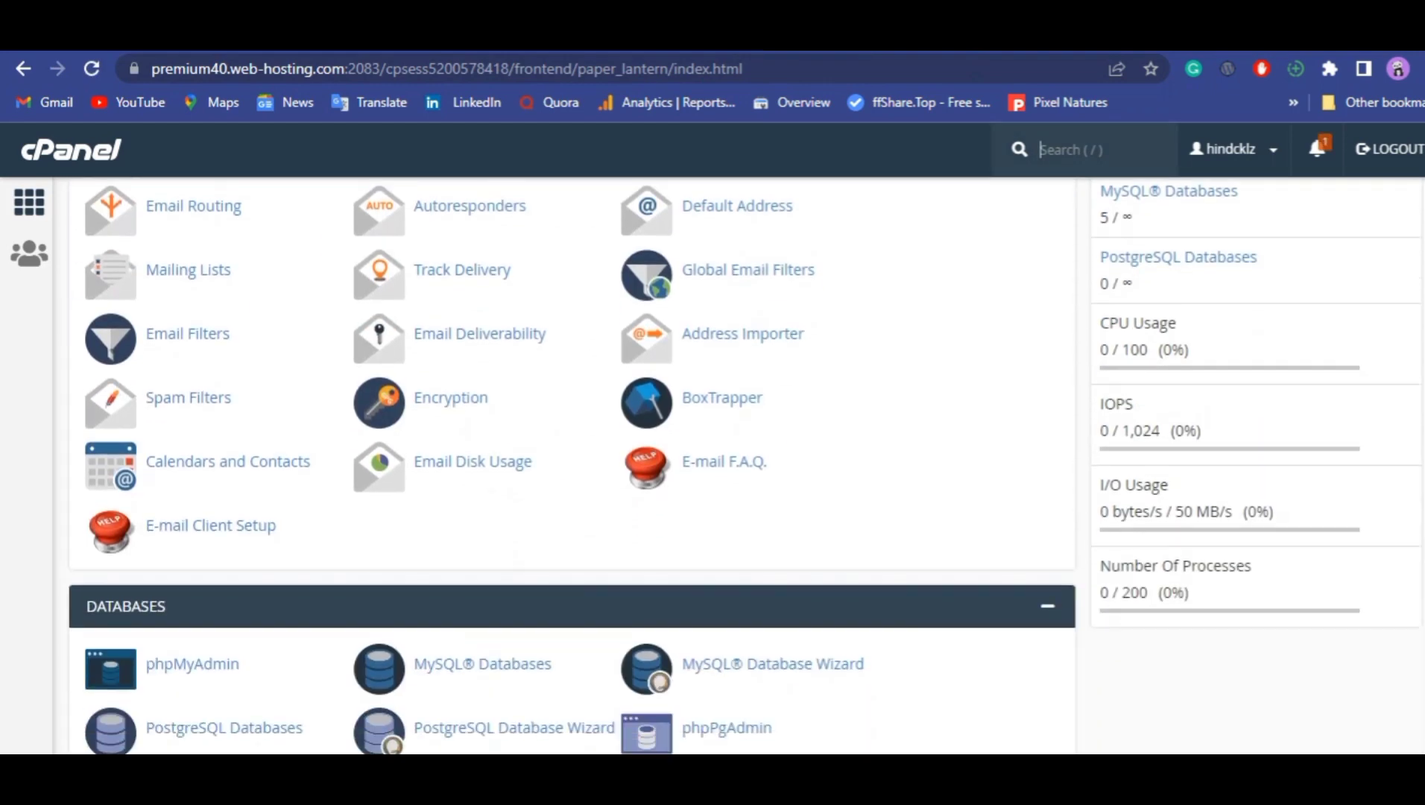
scroll(480, 419, "down", 1)
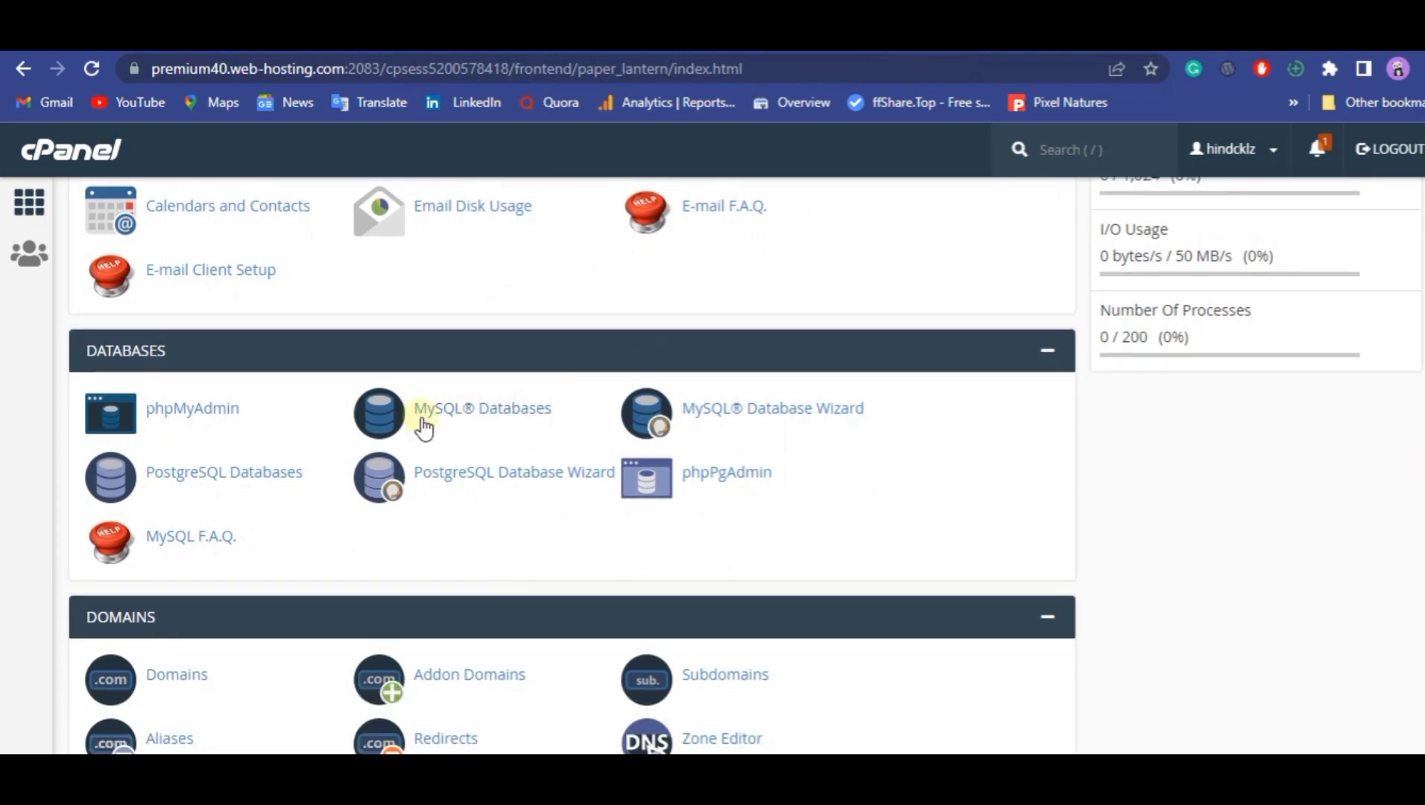
left_click(505, 409)
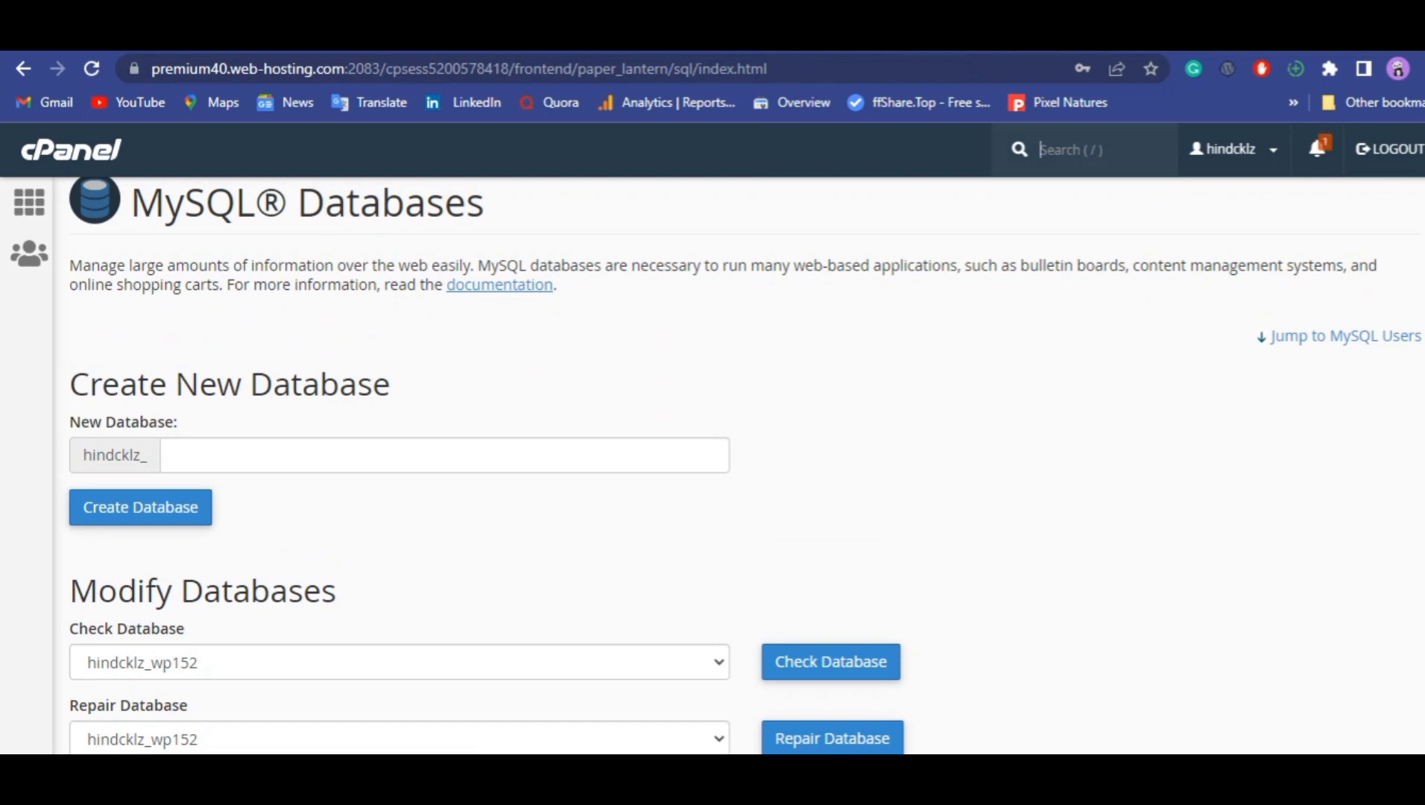
Create a new MySQL database with the name web and return to the MySQL Databases page.
scroll(738, 466, "down", 2)
scroll(738, 465, "up", 1)
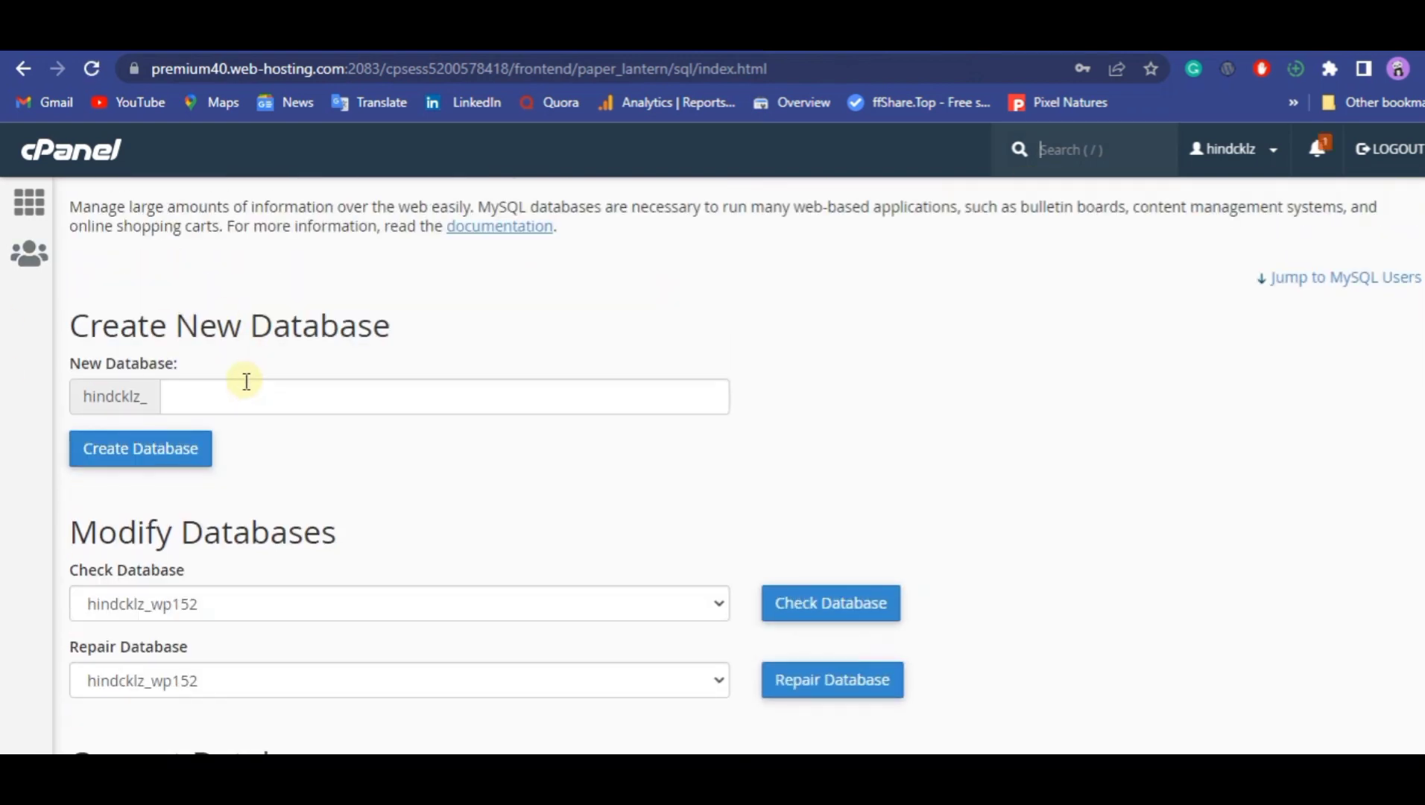
left_click(196, 403)
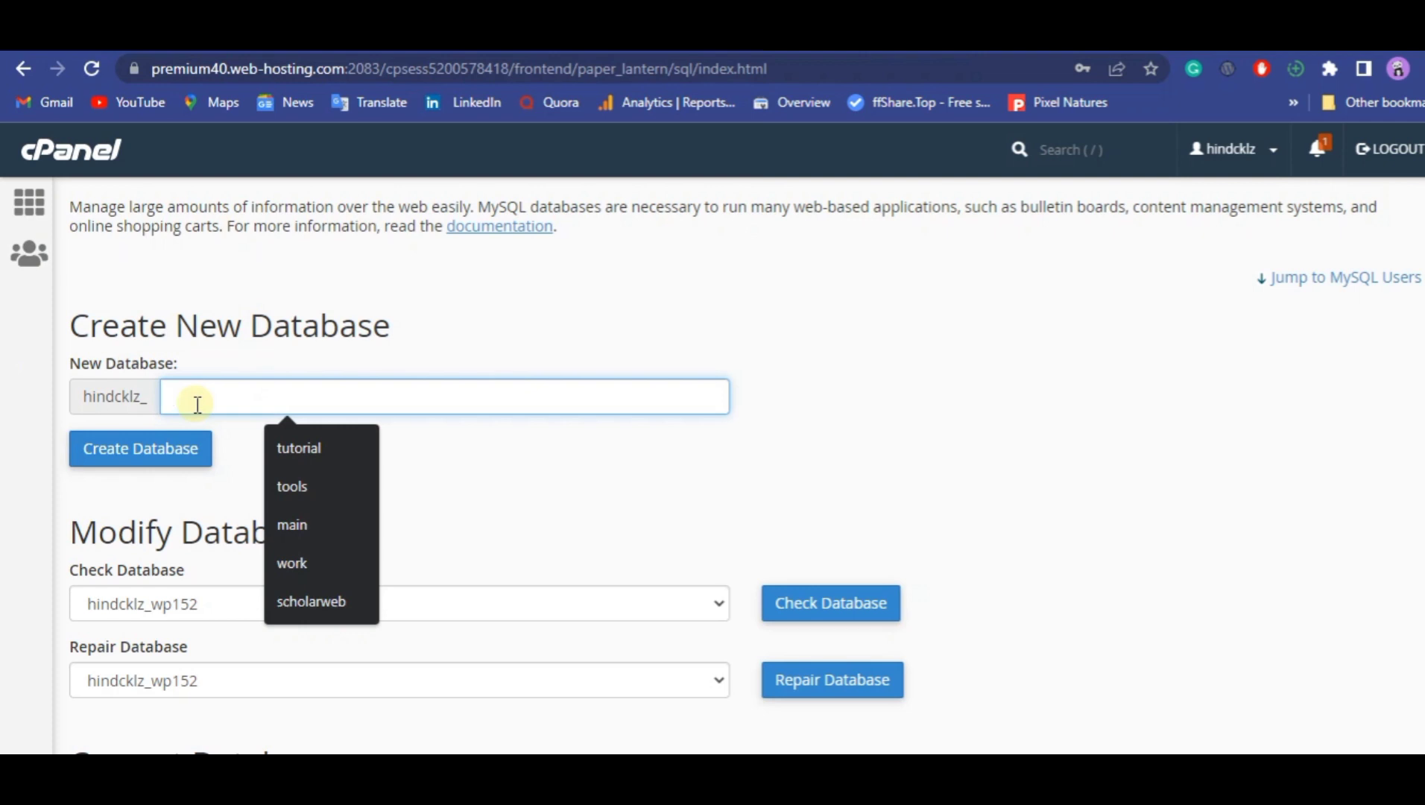
type("web")
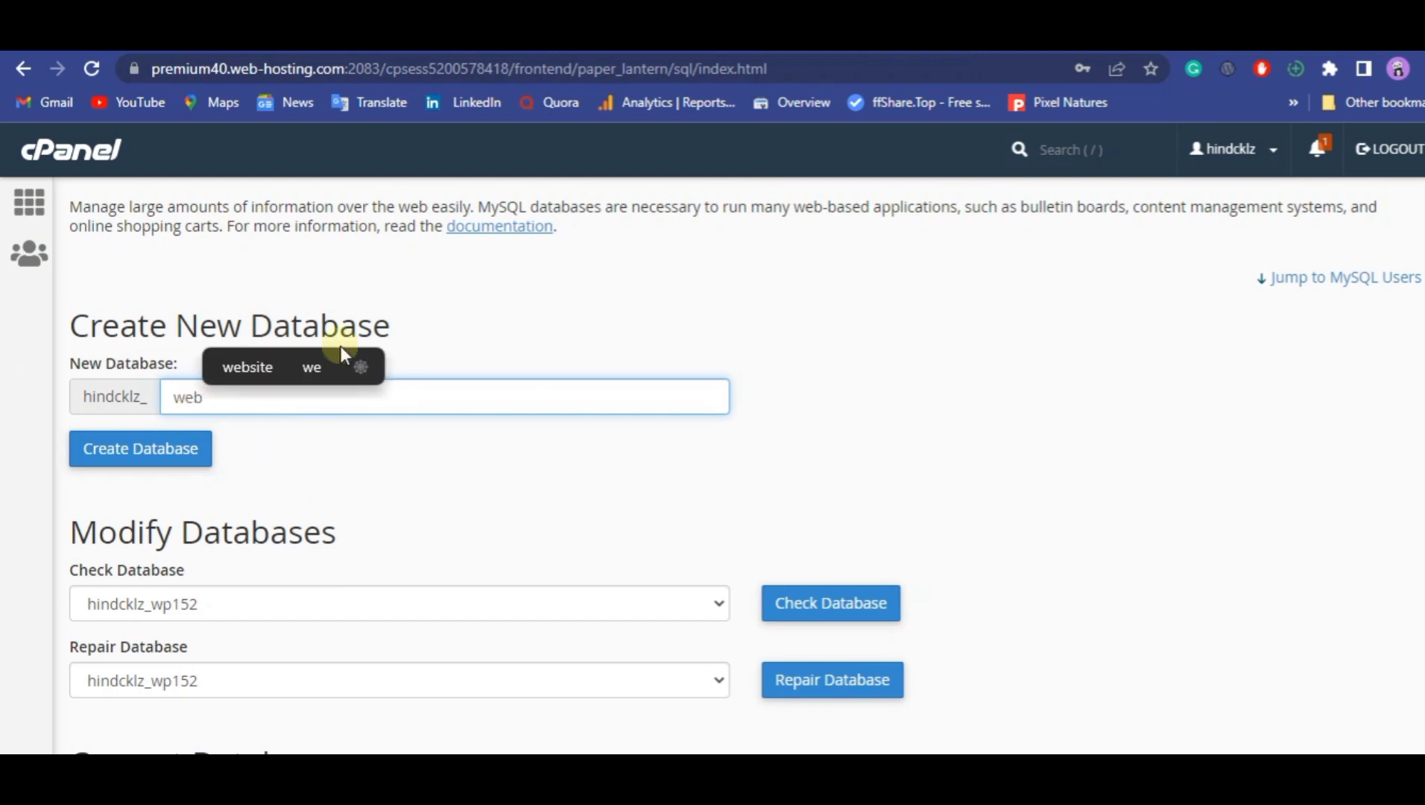
left_click(163, 452)
left_click(164, 452)
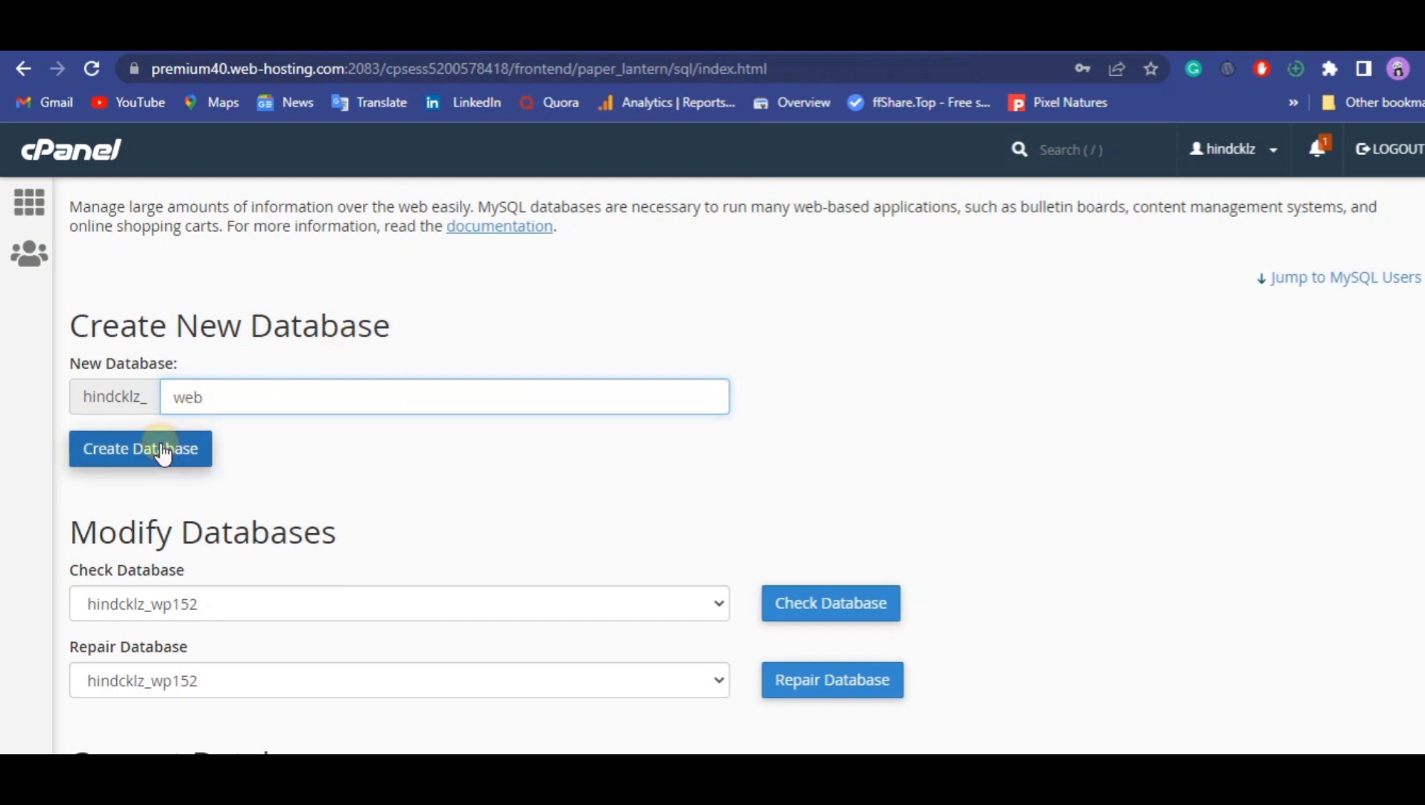
left_click(164, 452)
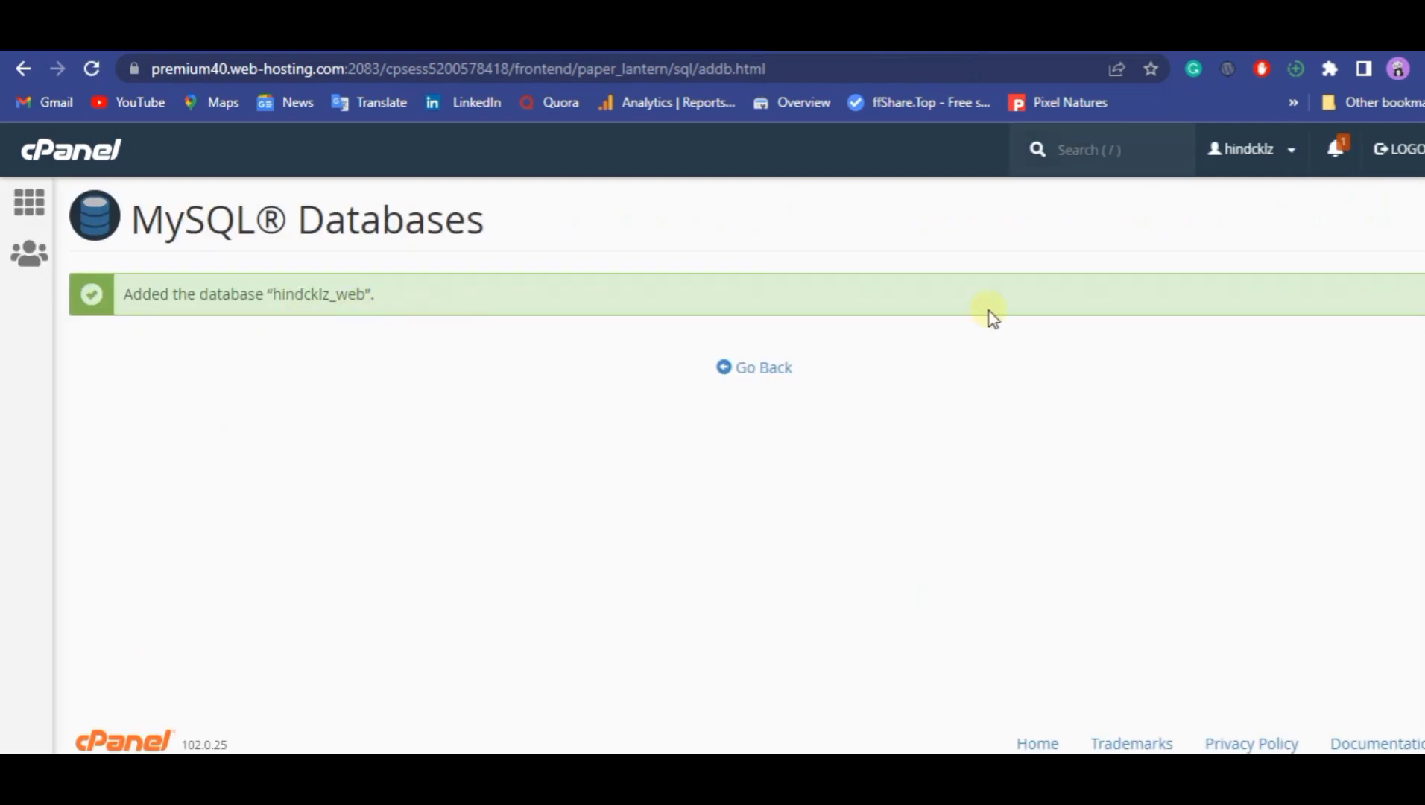
left_click(767, 368)
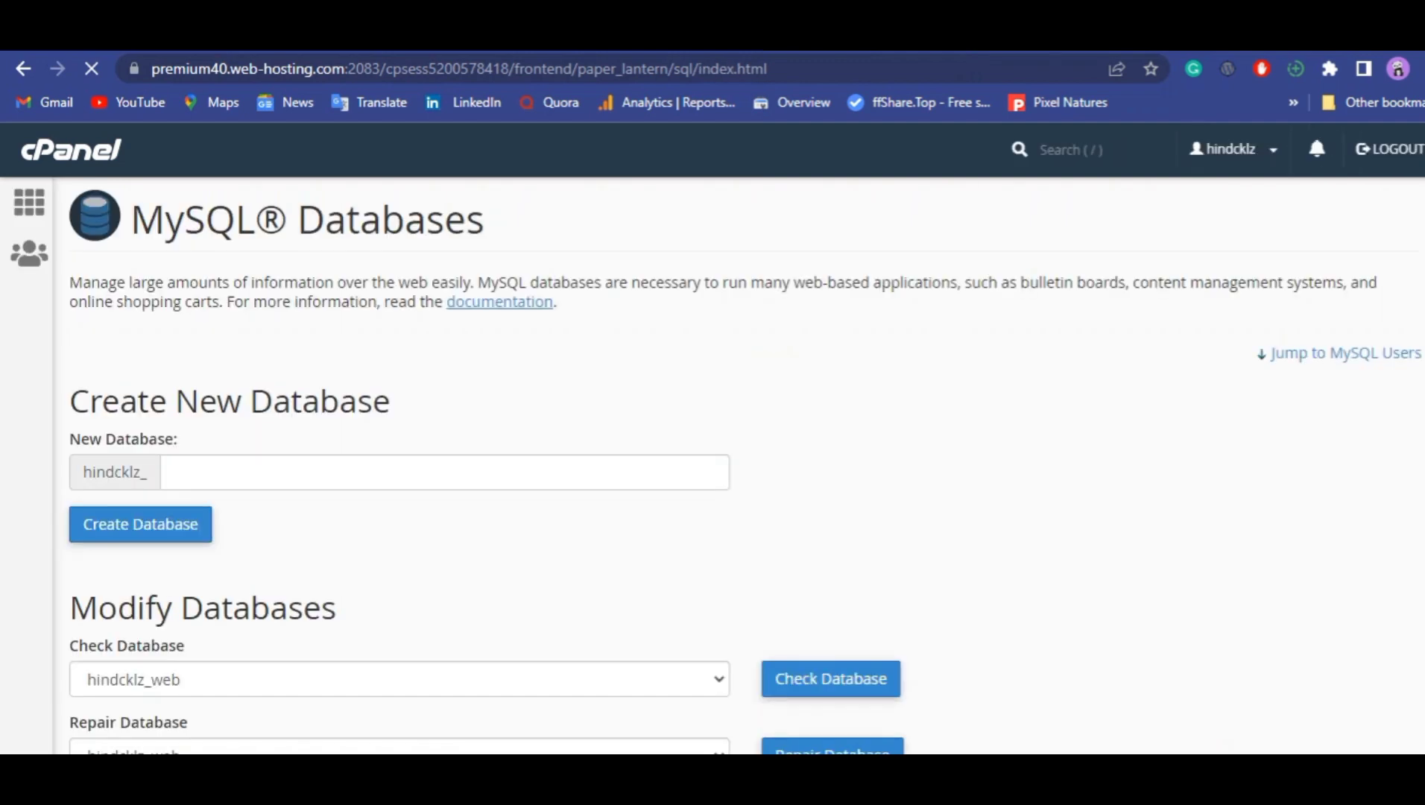
Enter web as the username in the form for adding a new MySQL user.
scroll(744, 467, "down", 4)
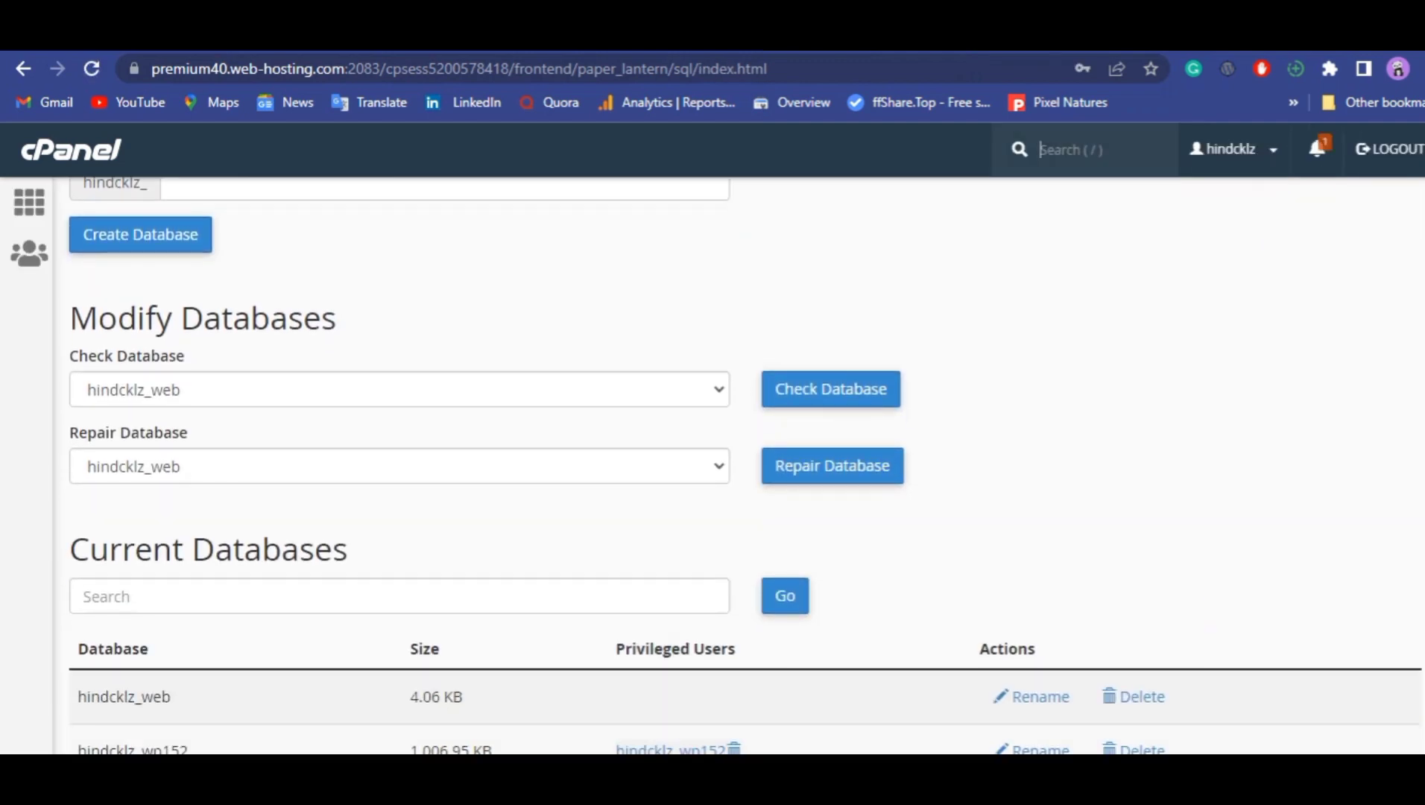
scroll(743, 467, "down", 6)
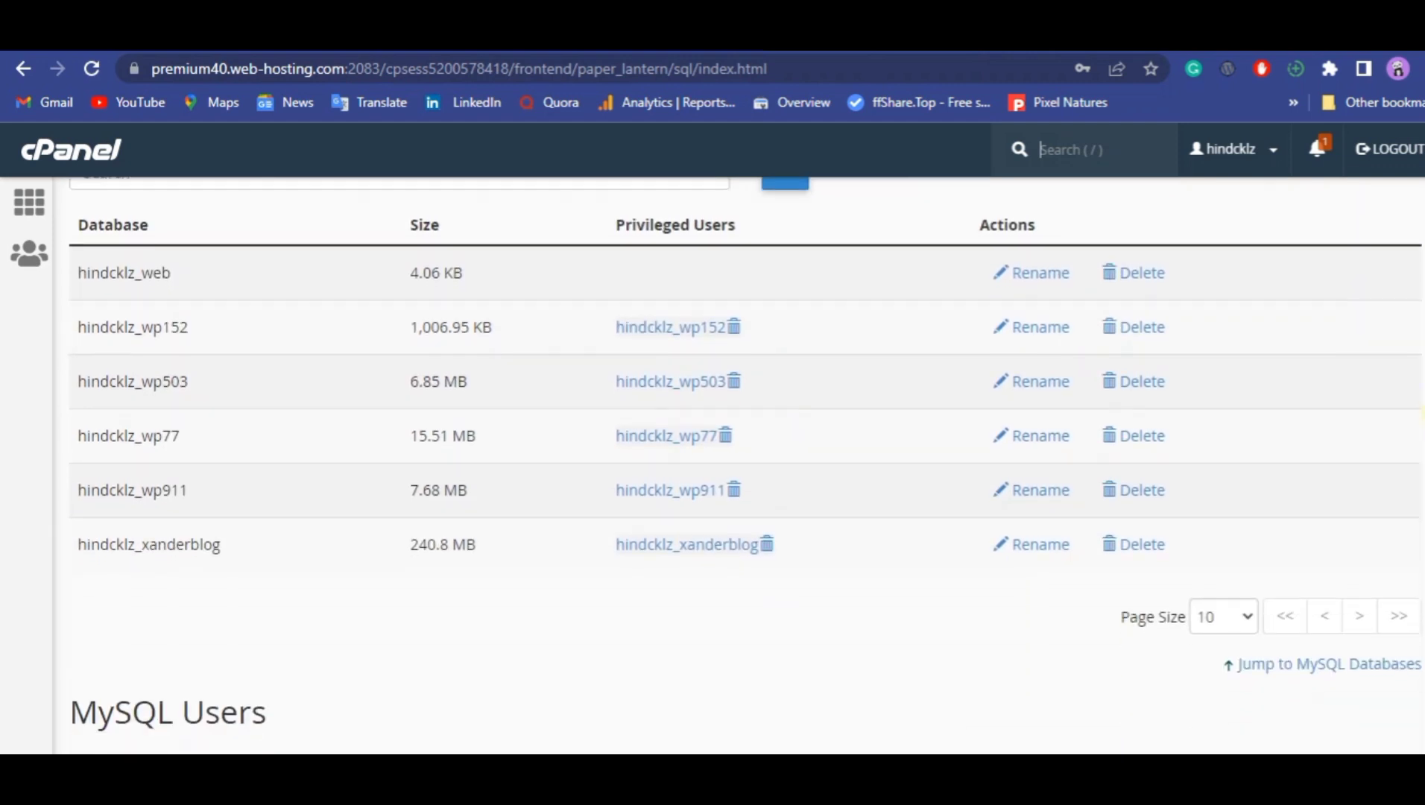
scroll(746, 464, "up", 7)
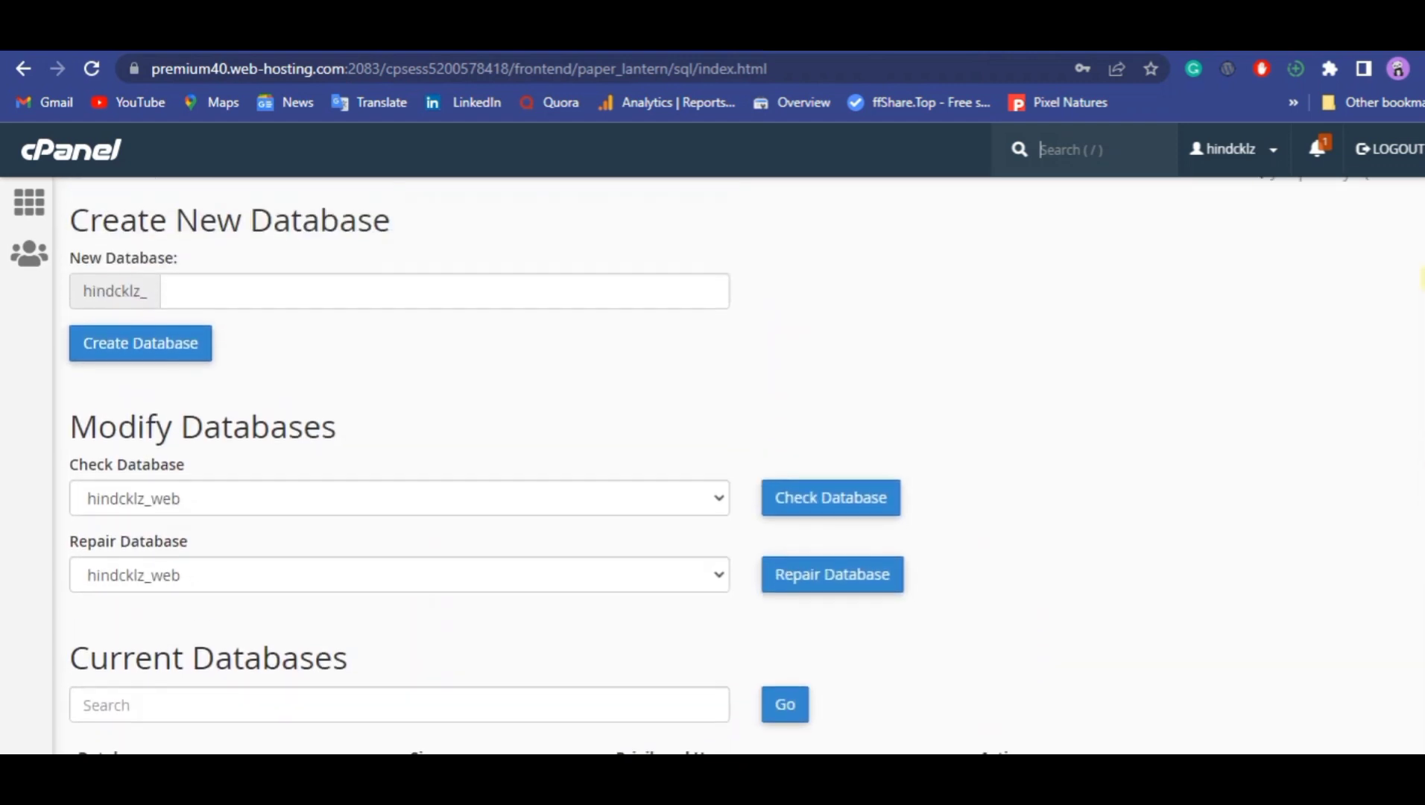
scroll(1419, 548, "down", 2)
scroll(1419, 548, "down", 9)
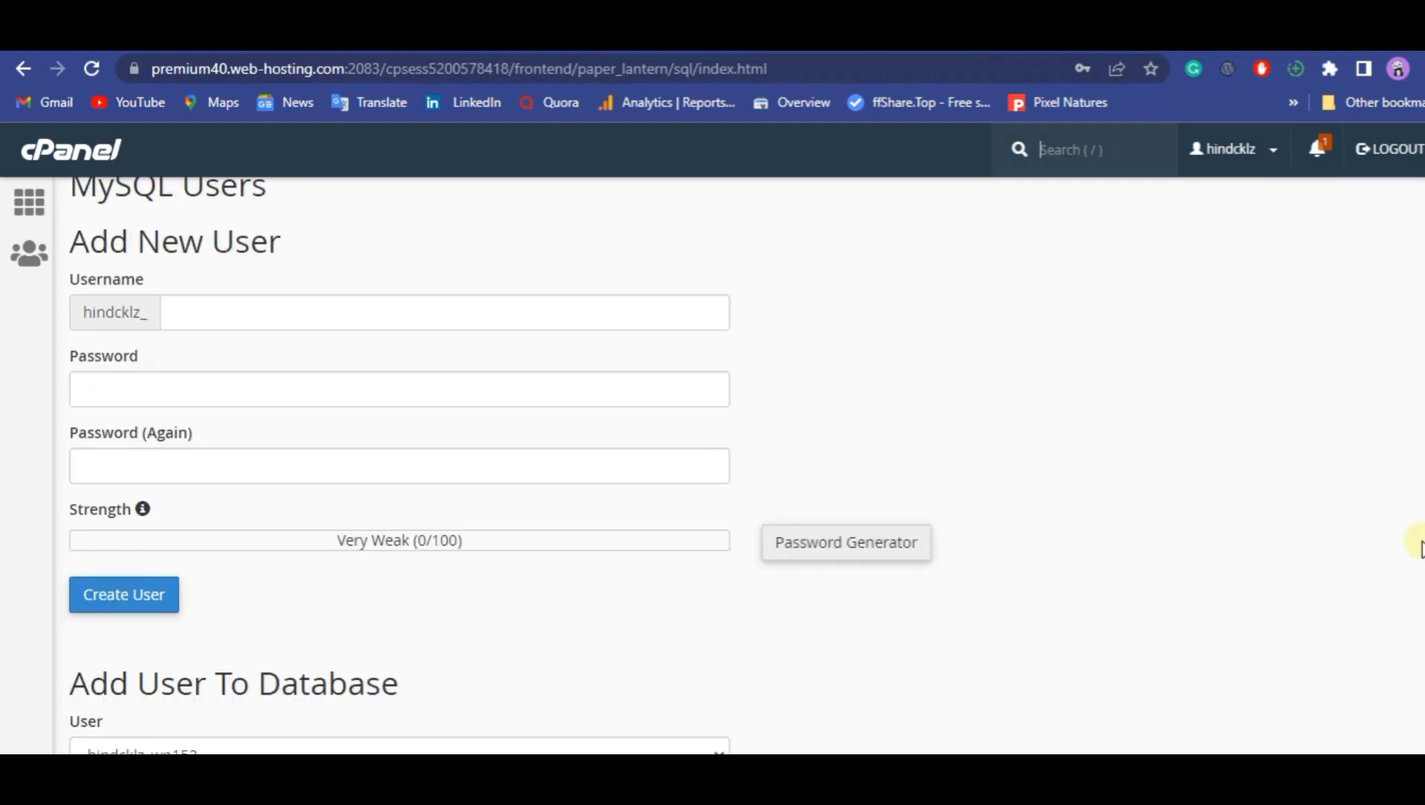
left_click(415, 312)
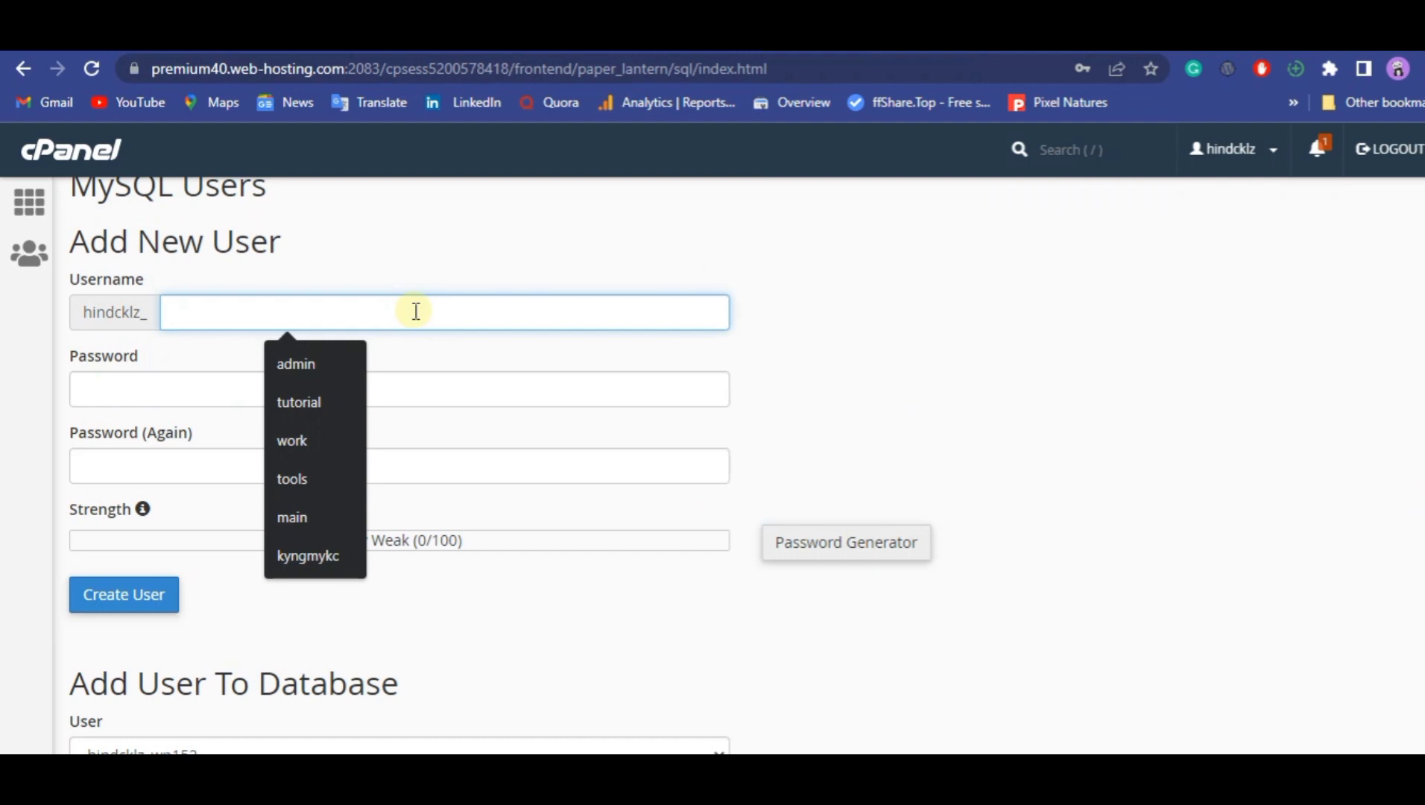
type("we")
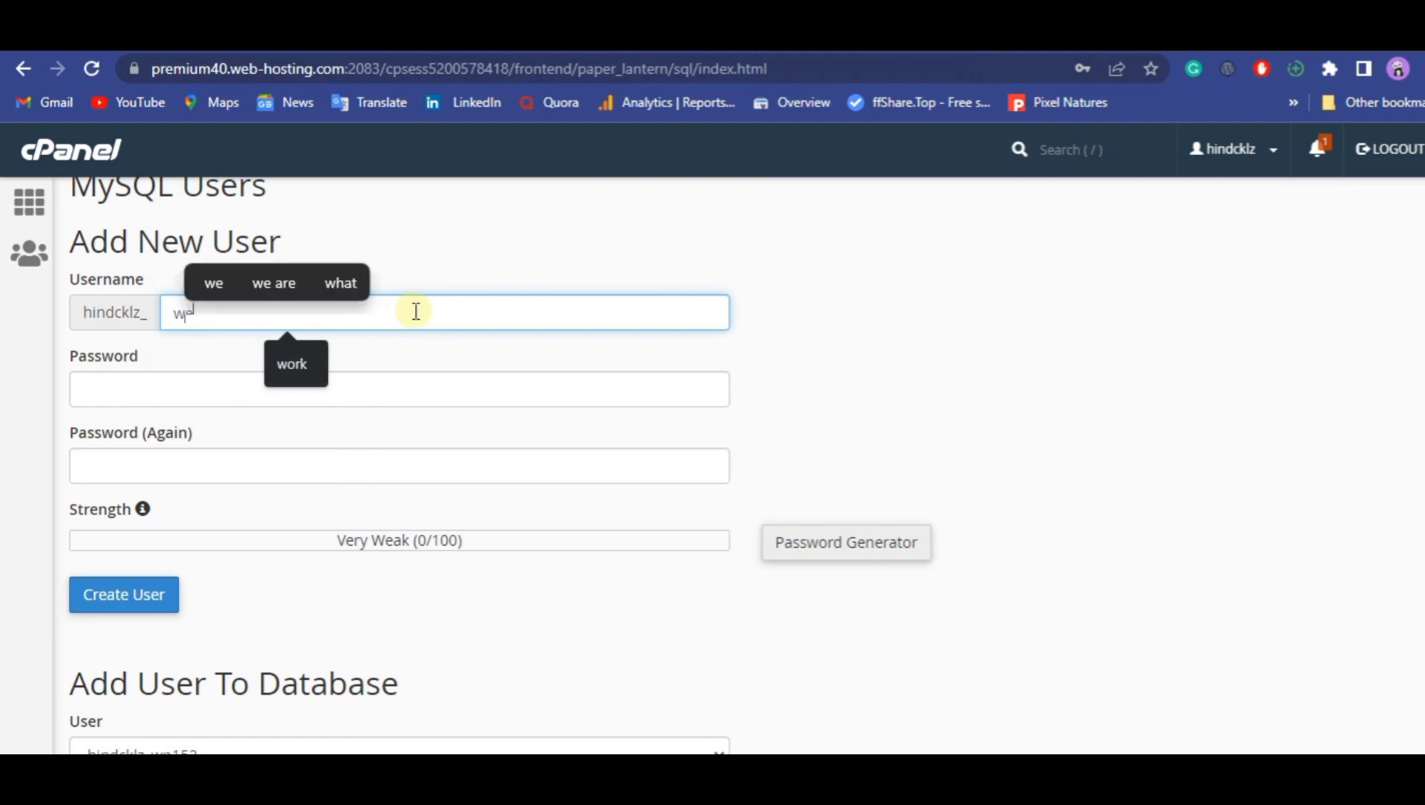
type("b")
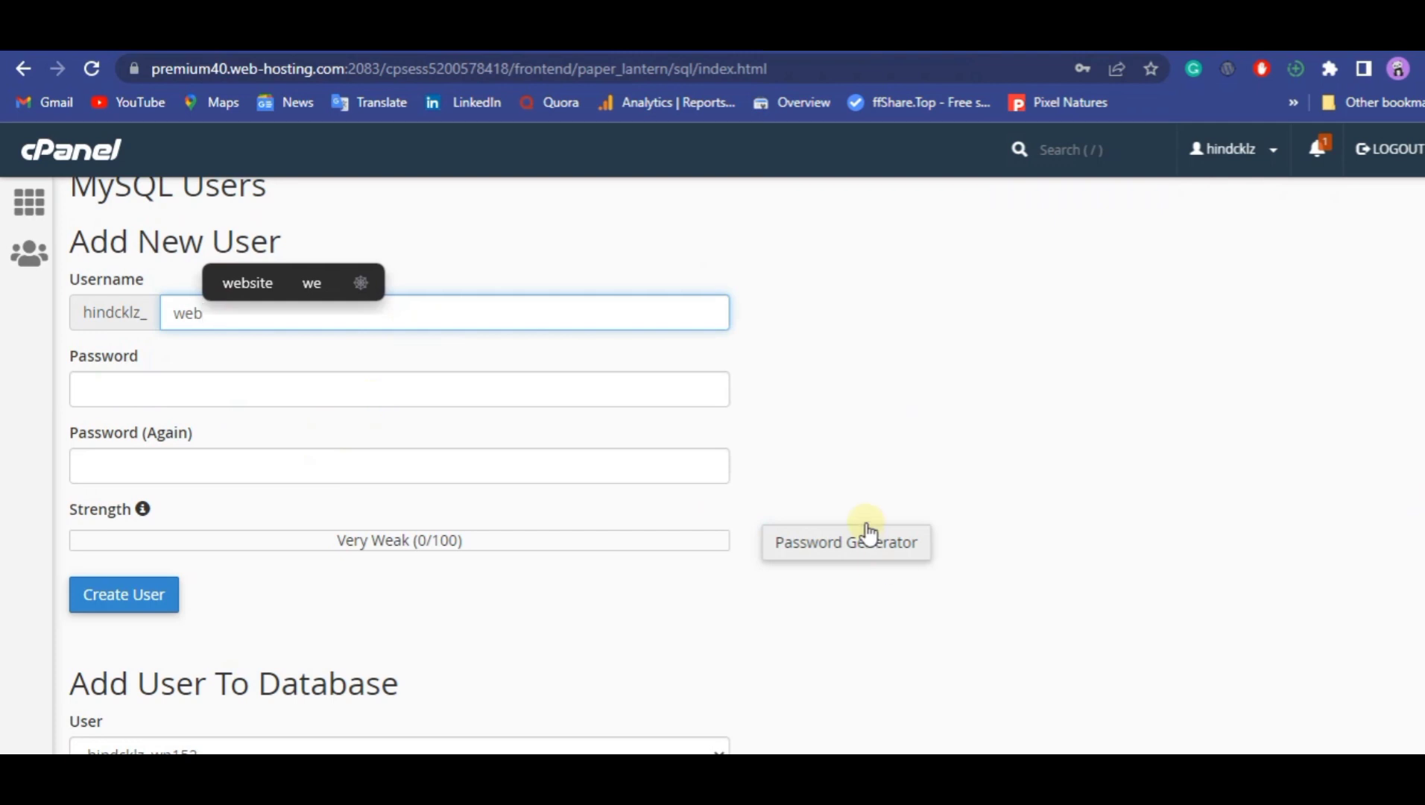
Generate a new password for the MySQL user, confirm that it is stored in a safe place, and copy it.
left_click(854, 551)
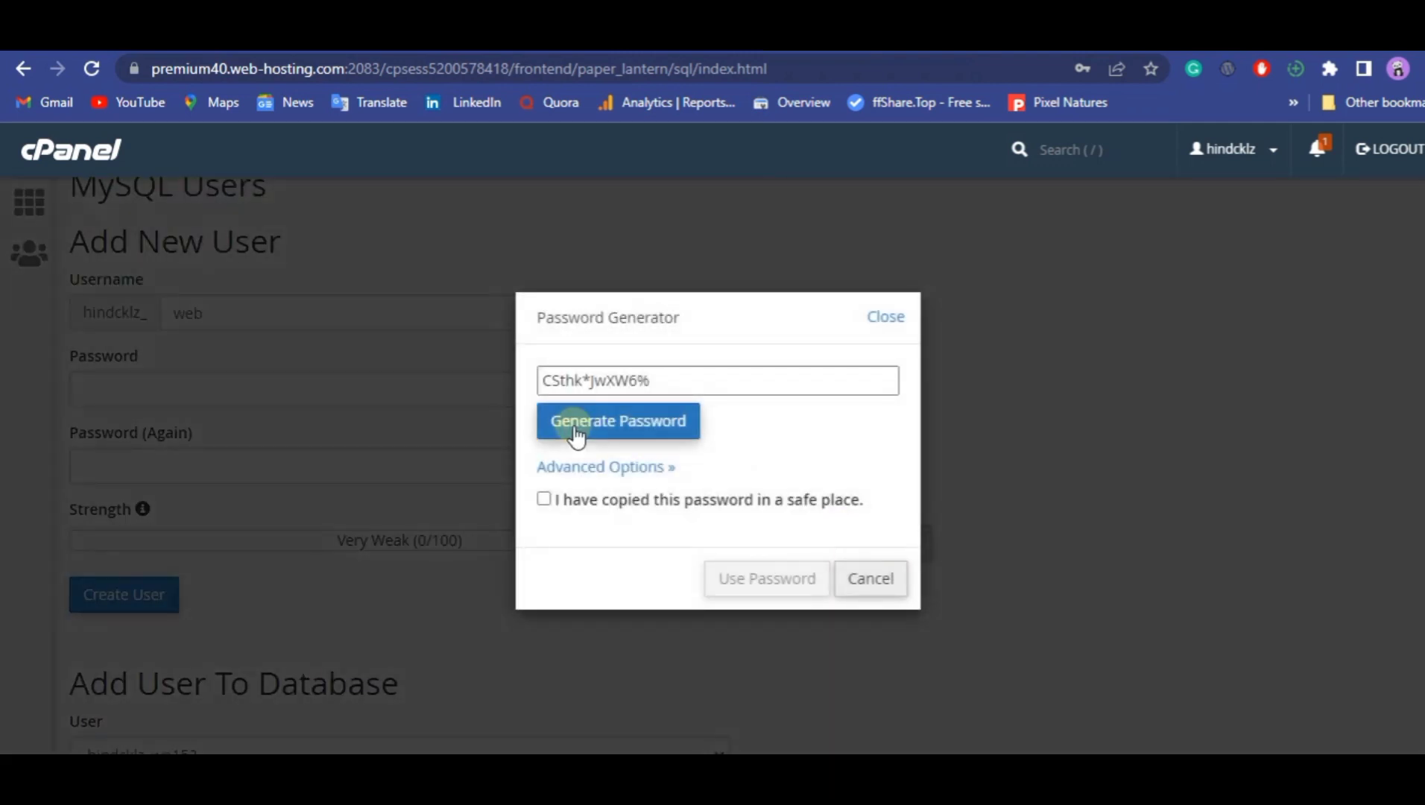
left_click(578, 435)
left_click(576, 435)
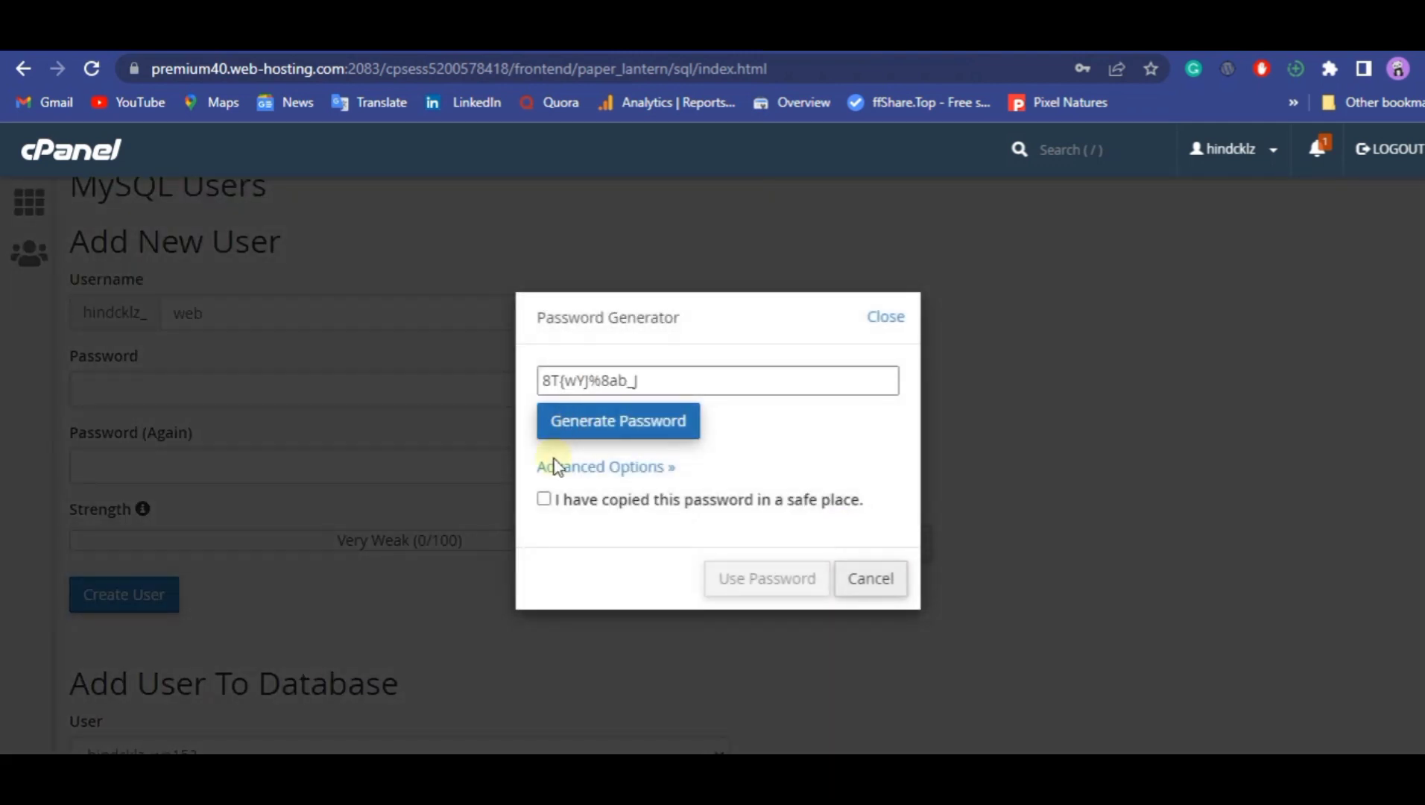
left_click(543, 499)
triple_click(582, 380)
right_click(590, 381)
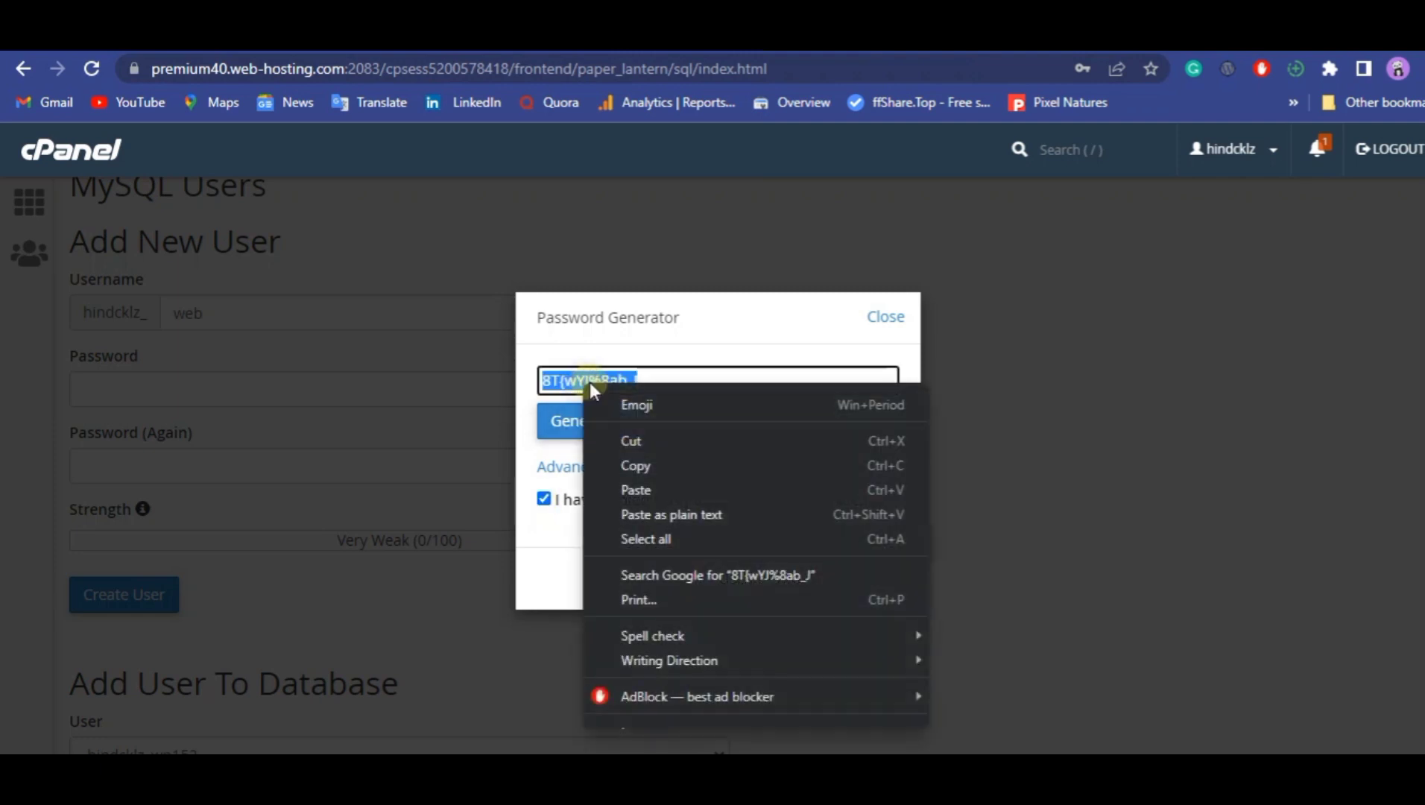
left_click(1032, 671)
Switch to Notepad++ and paste the generated database user password into the empty new 13 document.
mouse_move(931, 786)
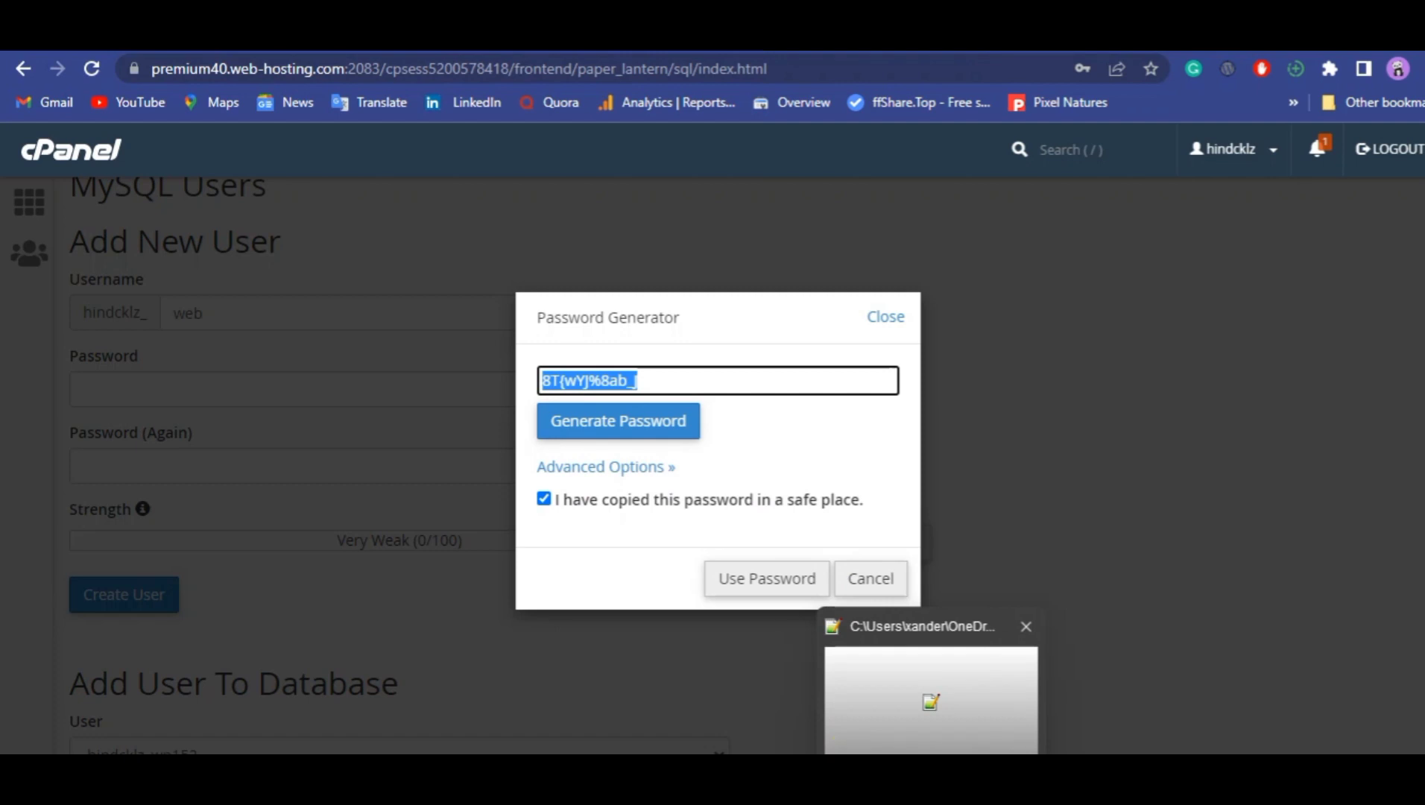
left_click(930, 700)
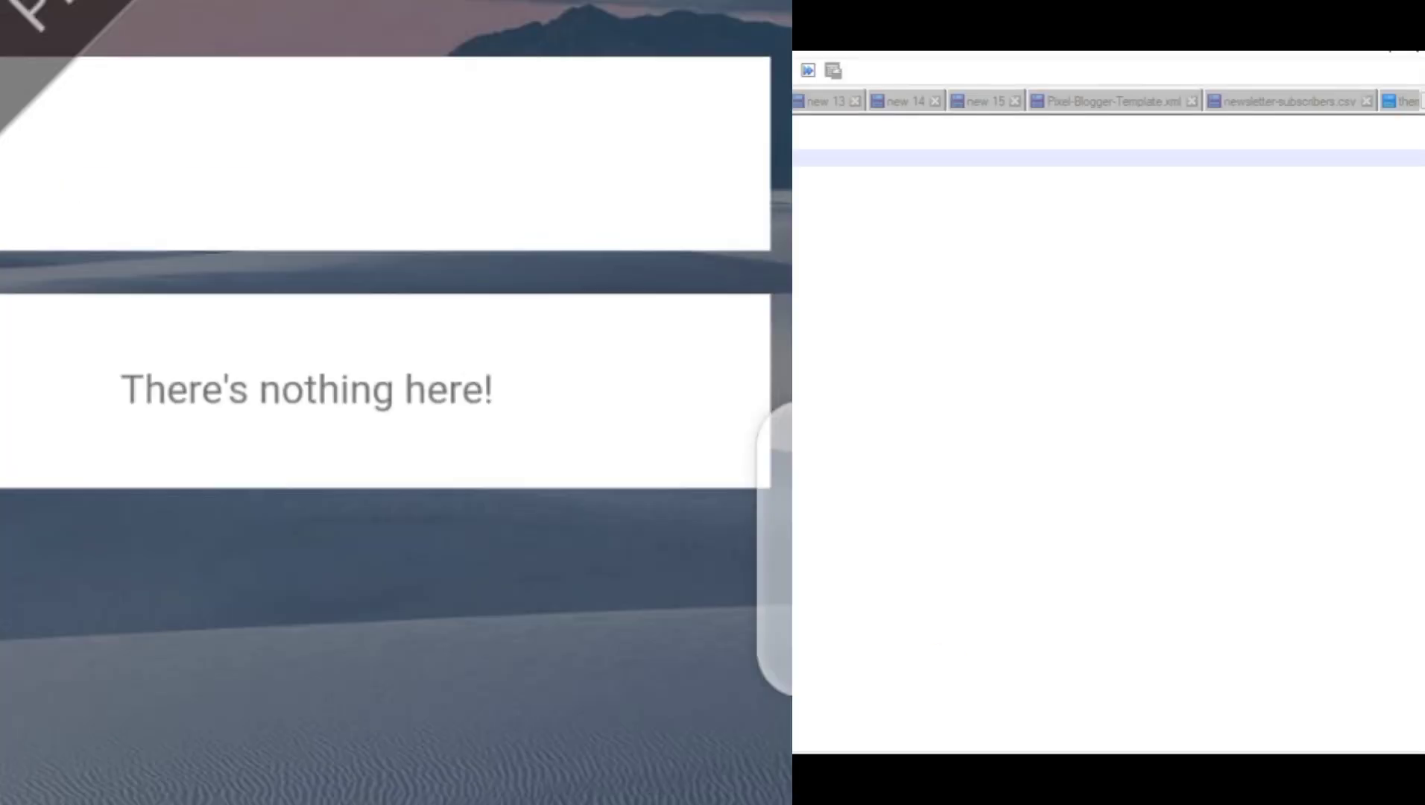
left_click(1108, 124)
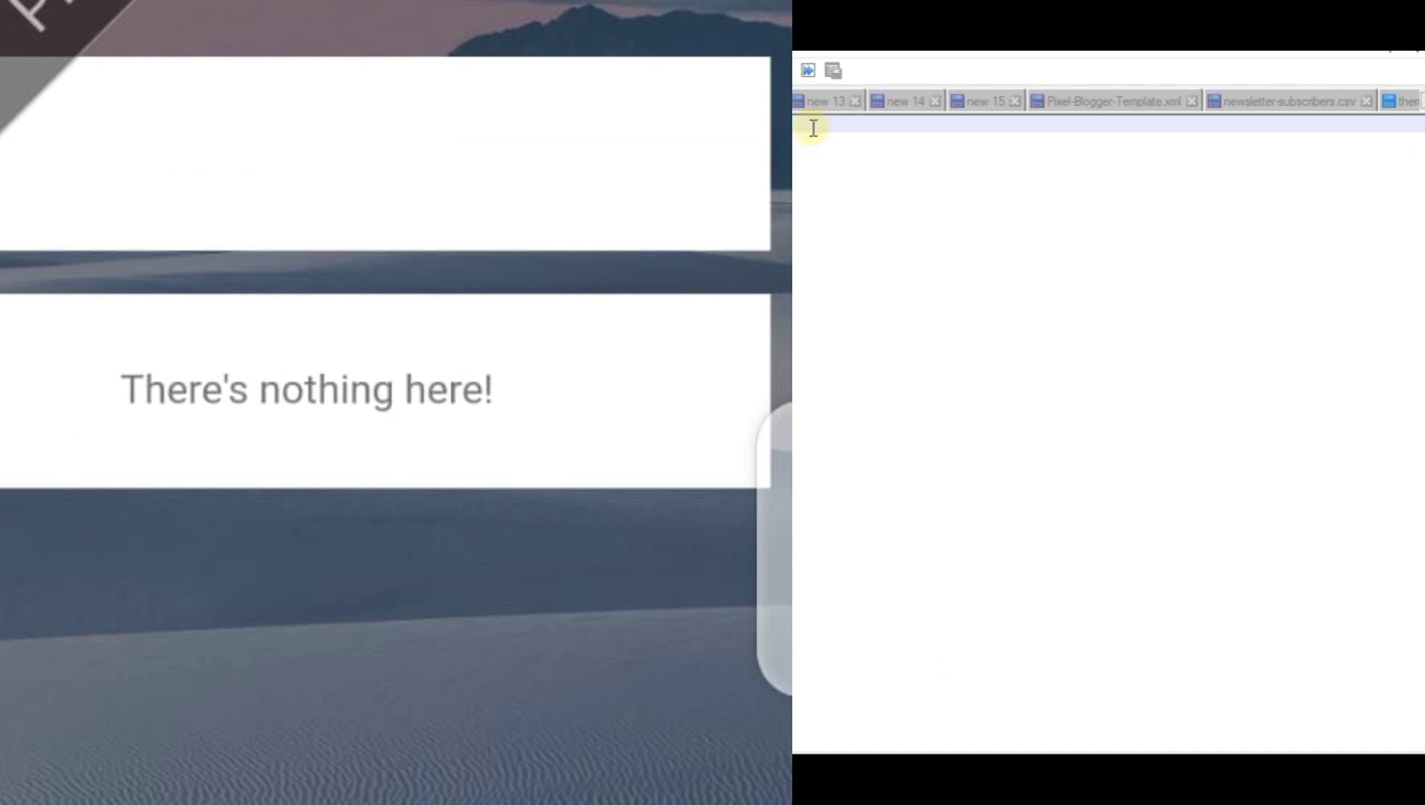
left_click(819, 102)
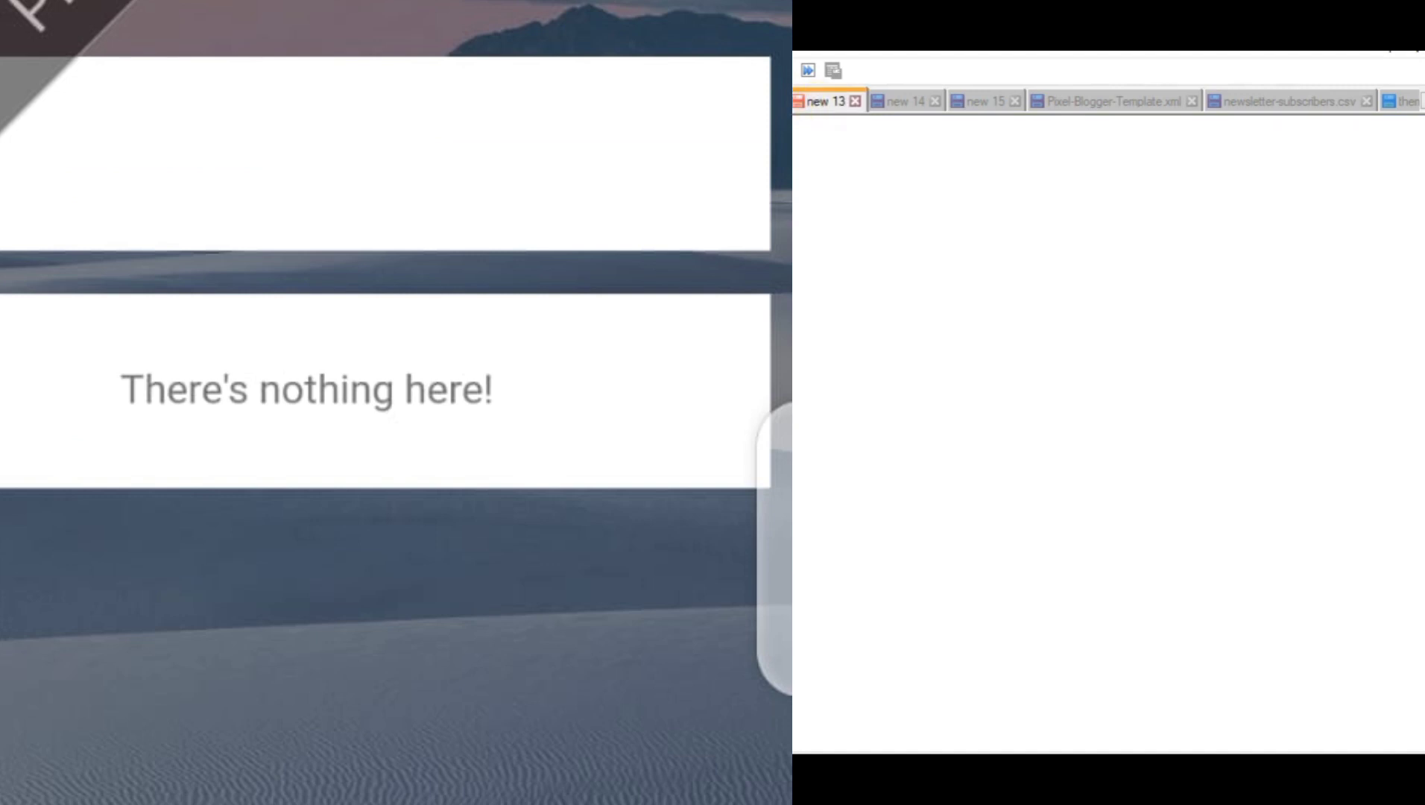
key("ctrl+v")
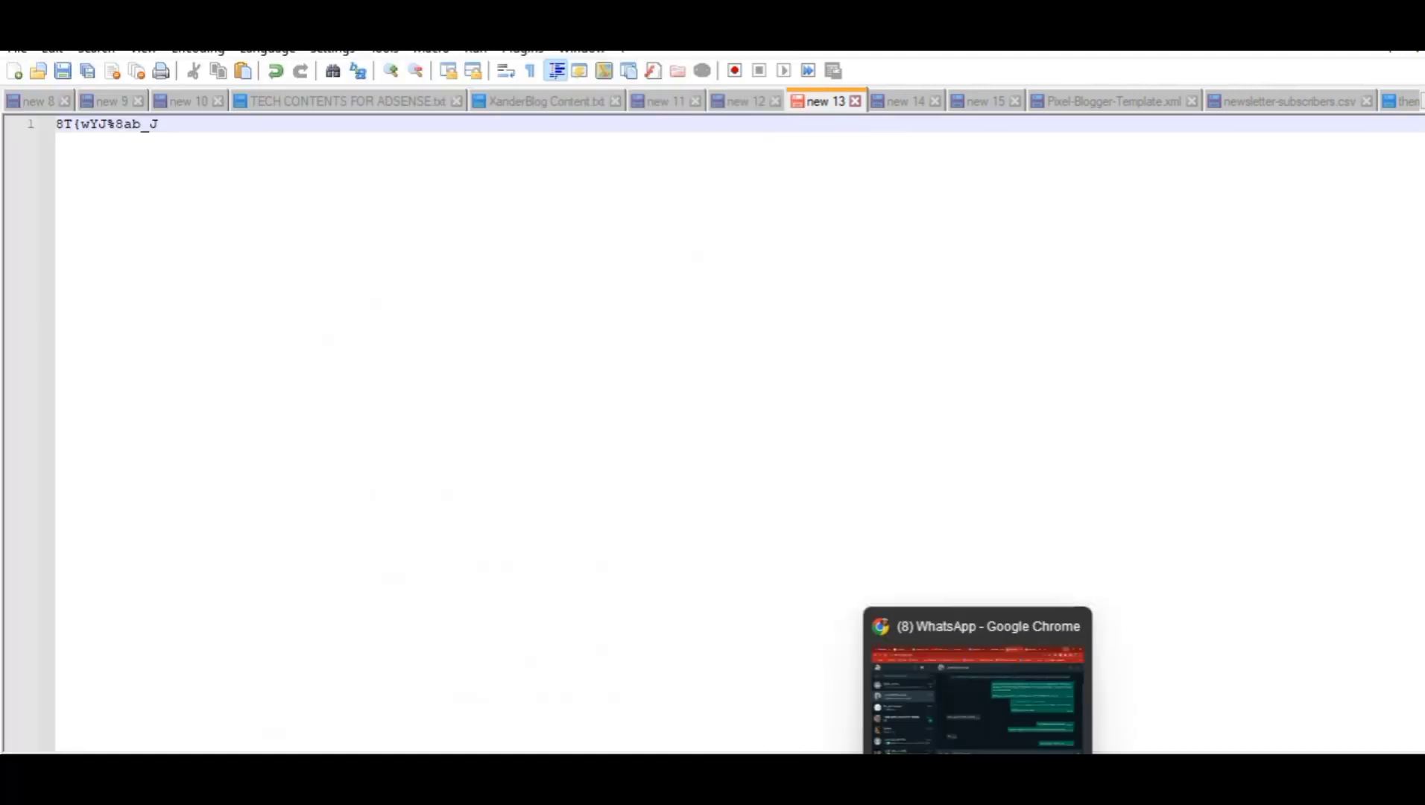
Switch back to cPanel, create the MySQL user with the generated password, and return to MySQL Databases without saving the password in the browser.
left_click(979, 790)
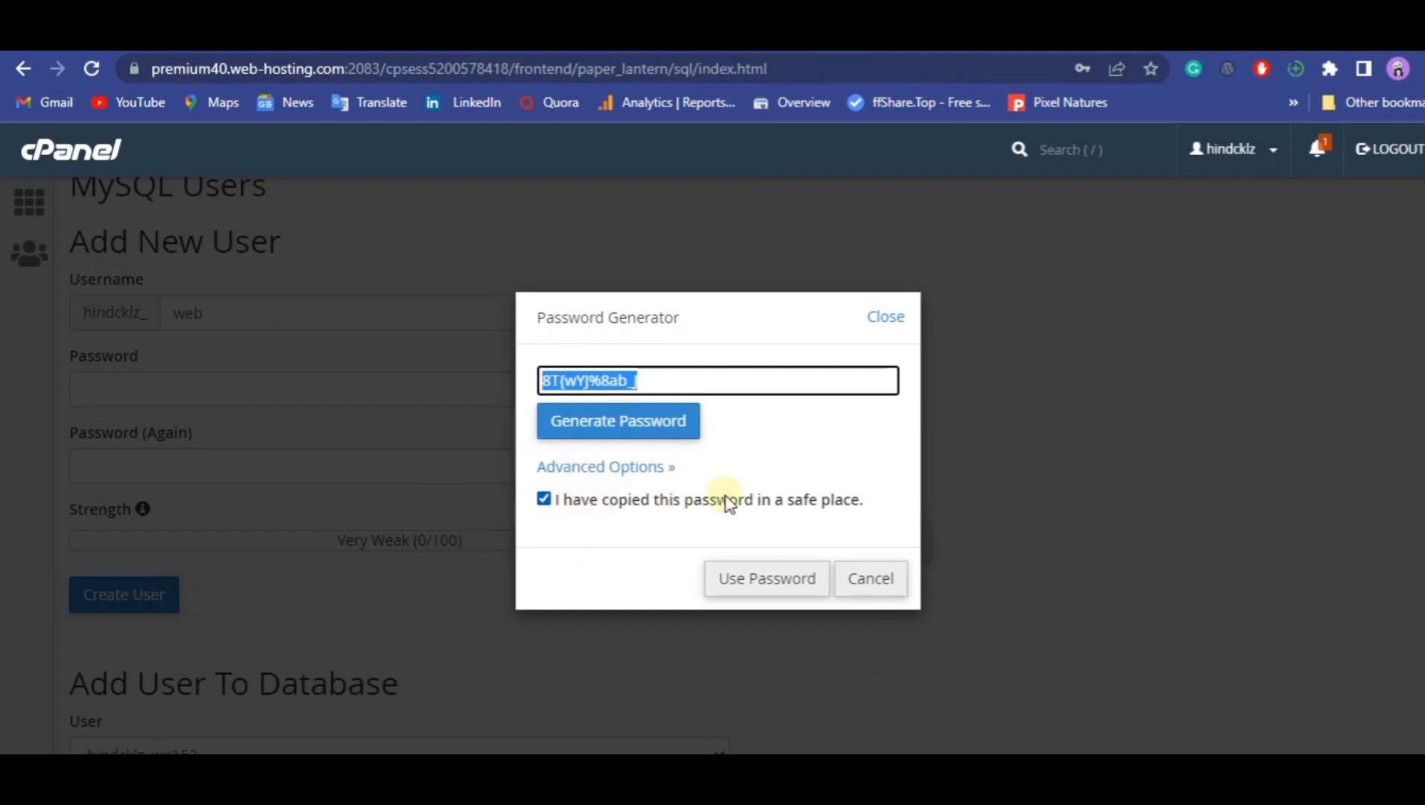
left_click(748, 579)
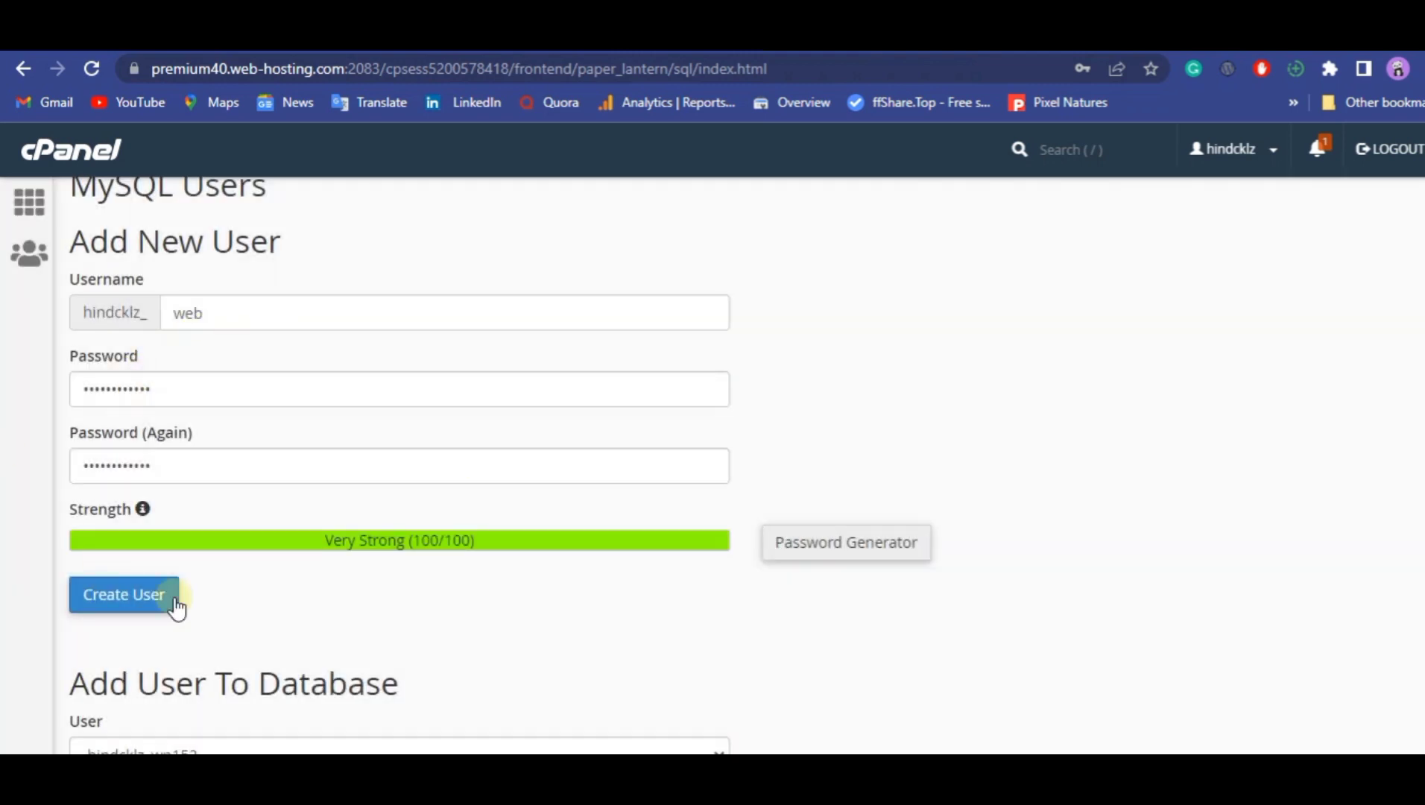
left_click(135, 596)
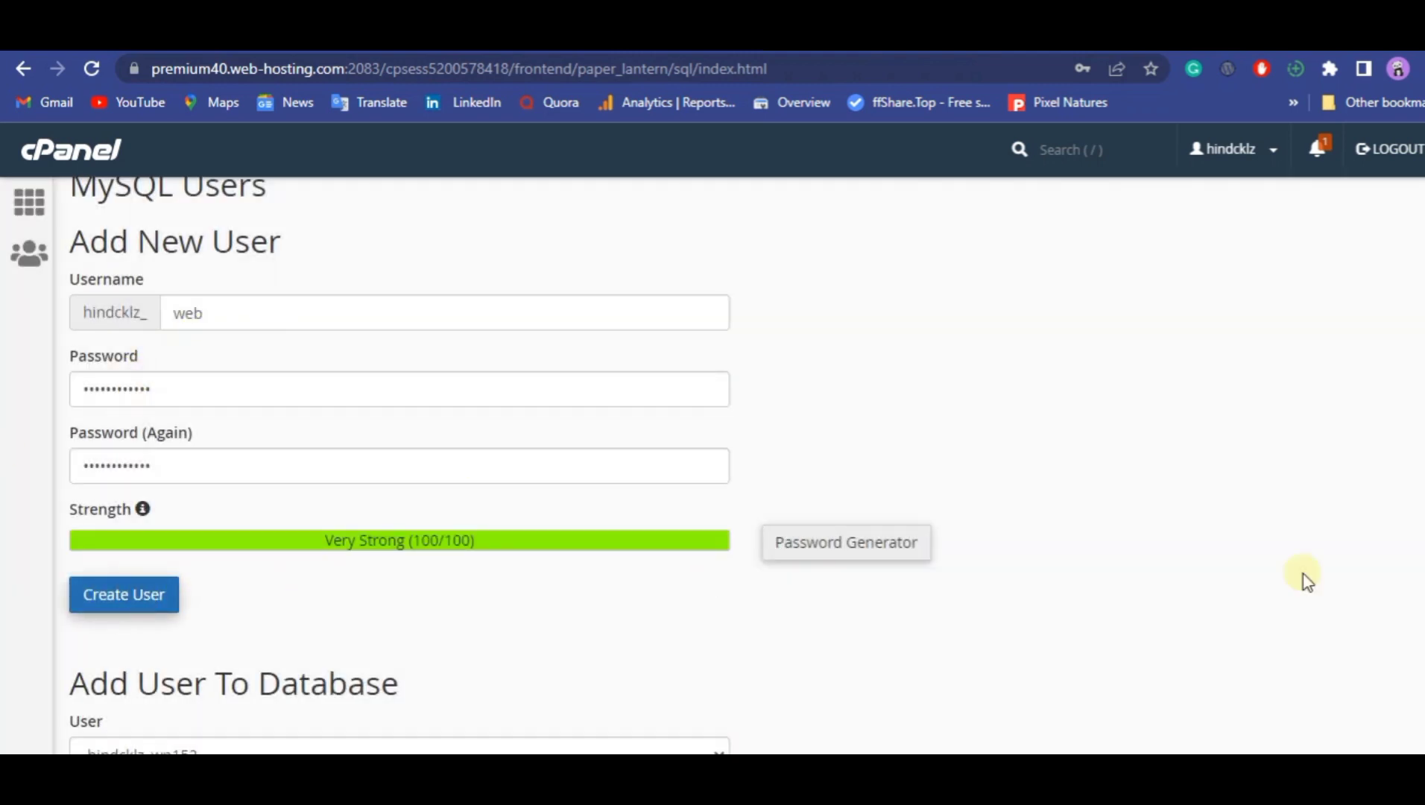
scroll(1305, 579, "up", 10)
scroll(743, 464, "up", 2)
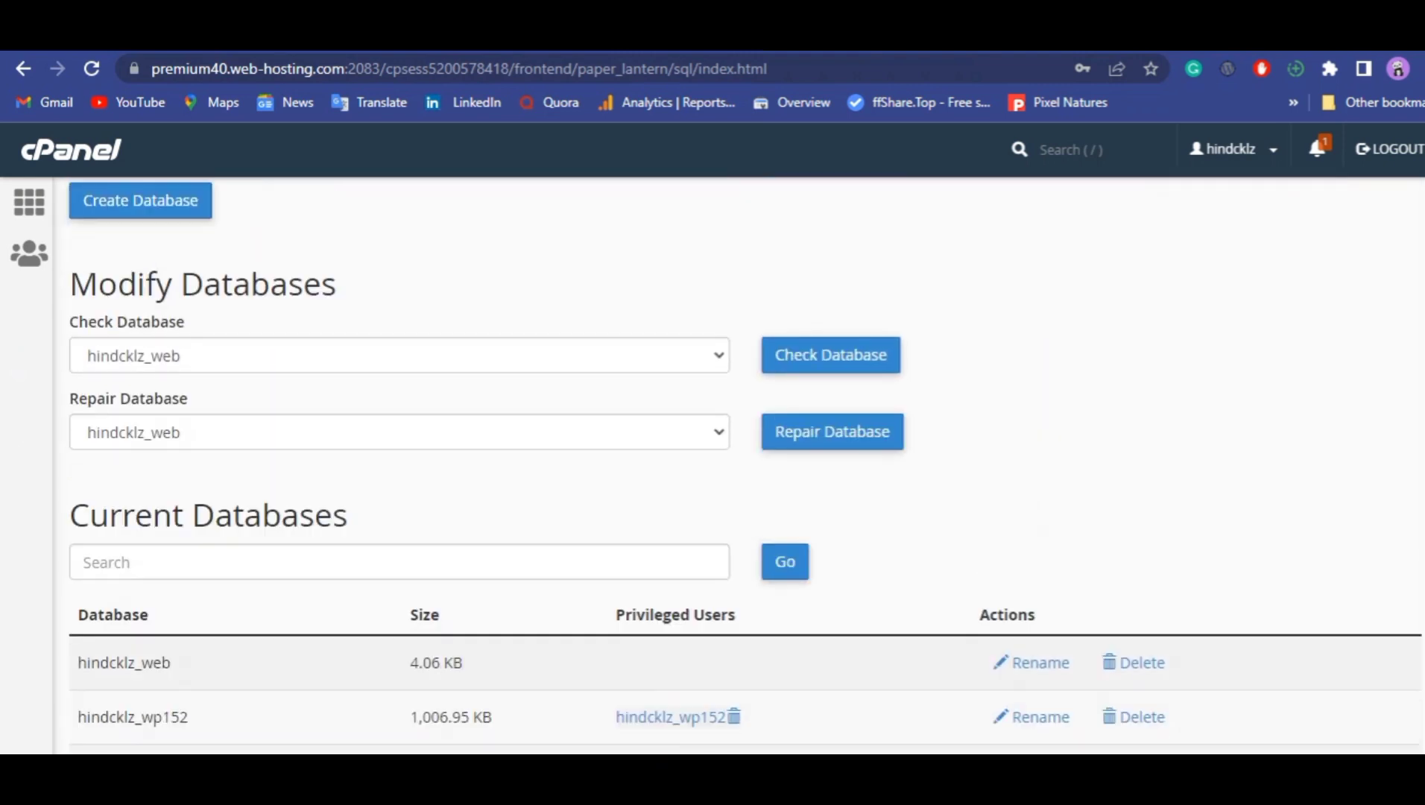
scroll(744, 464, "down", 12)
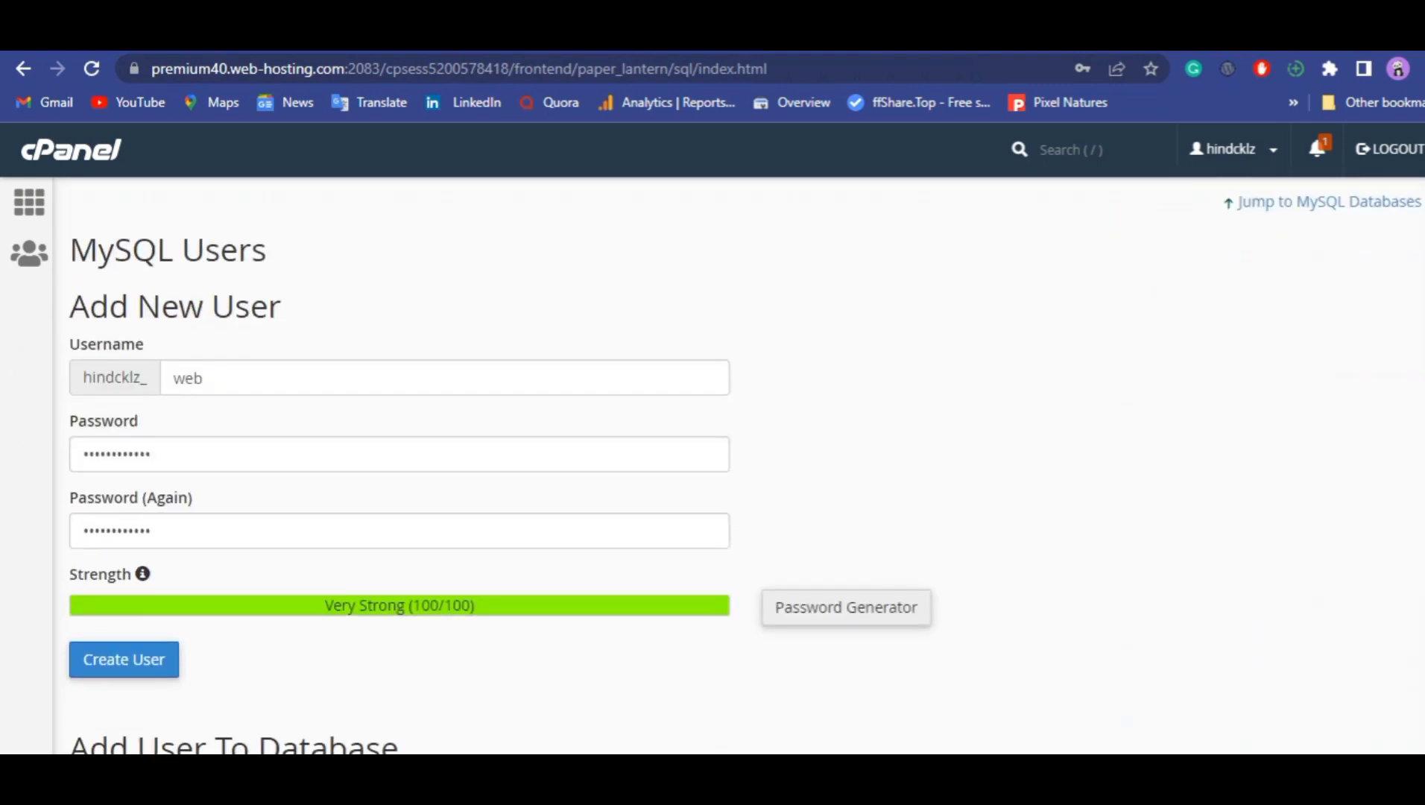
scroll(743, 465, "up", 1)
scroll(744, 464, "down", 1)
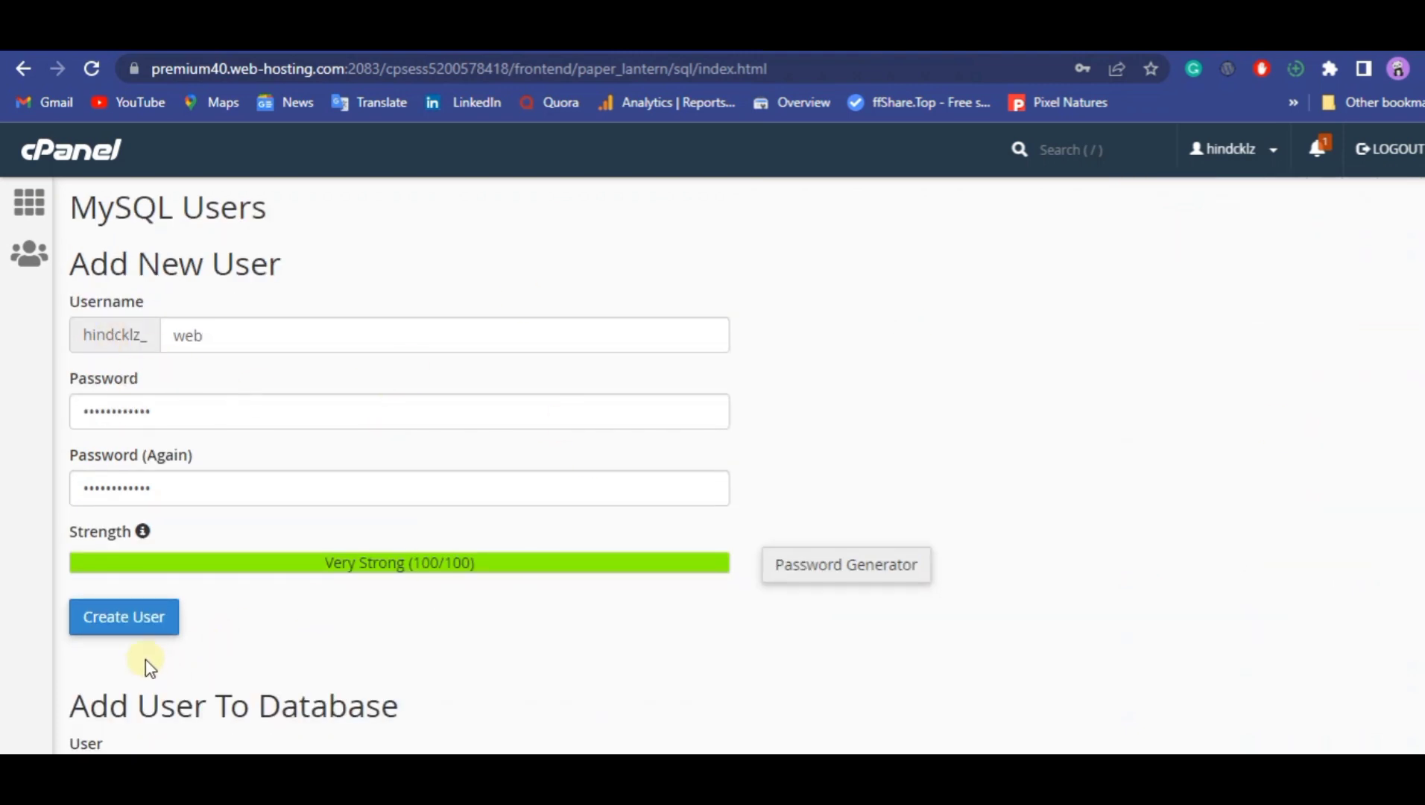
left_click(149, 623)
scroll(744, 464, "down", 4)
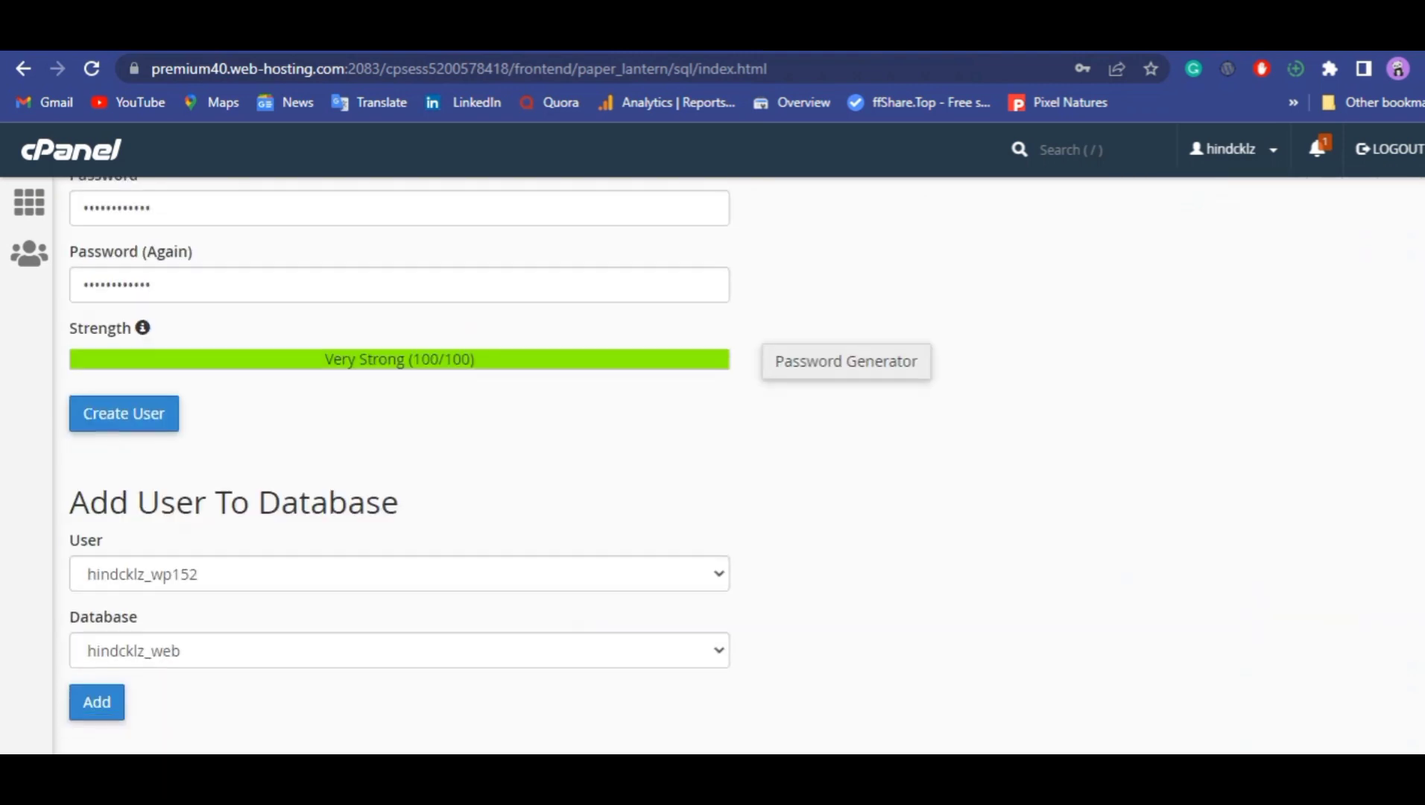
left_click(153, 312)
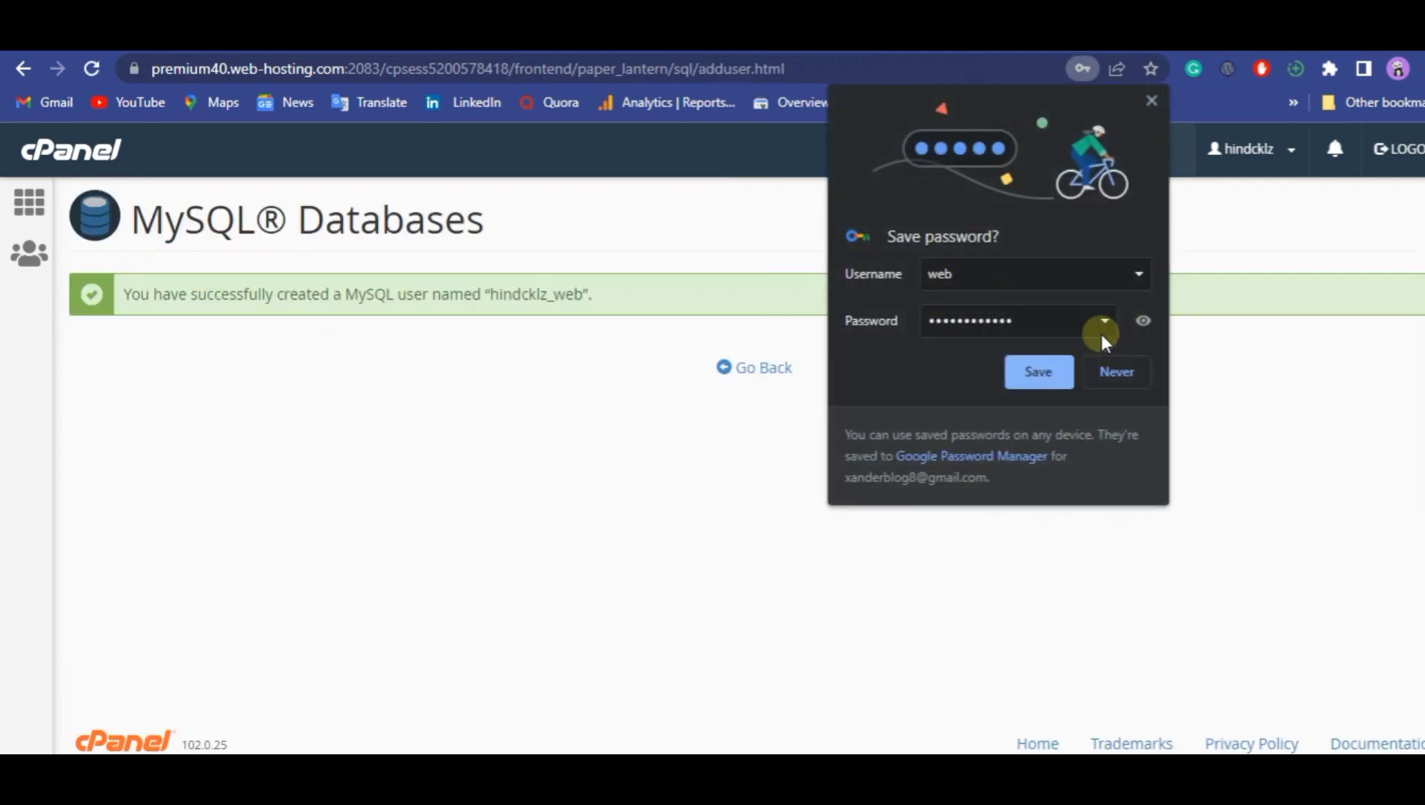
left_click(1150, 101)
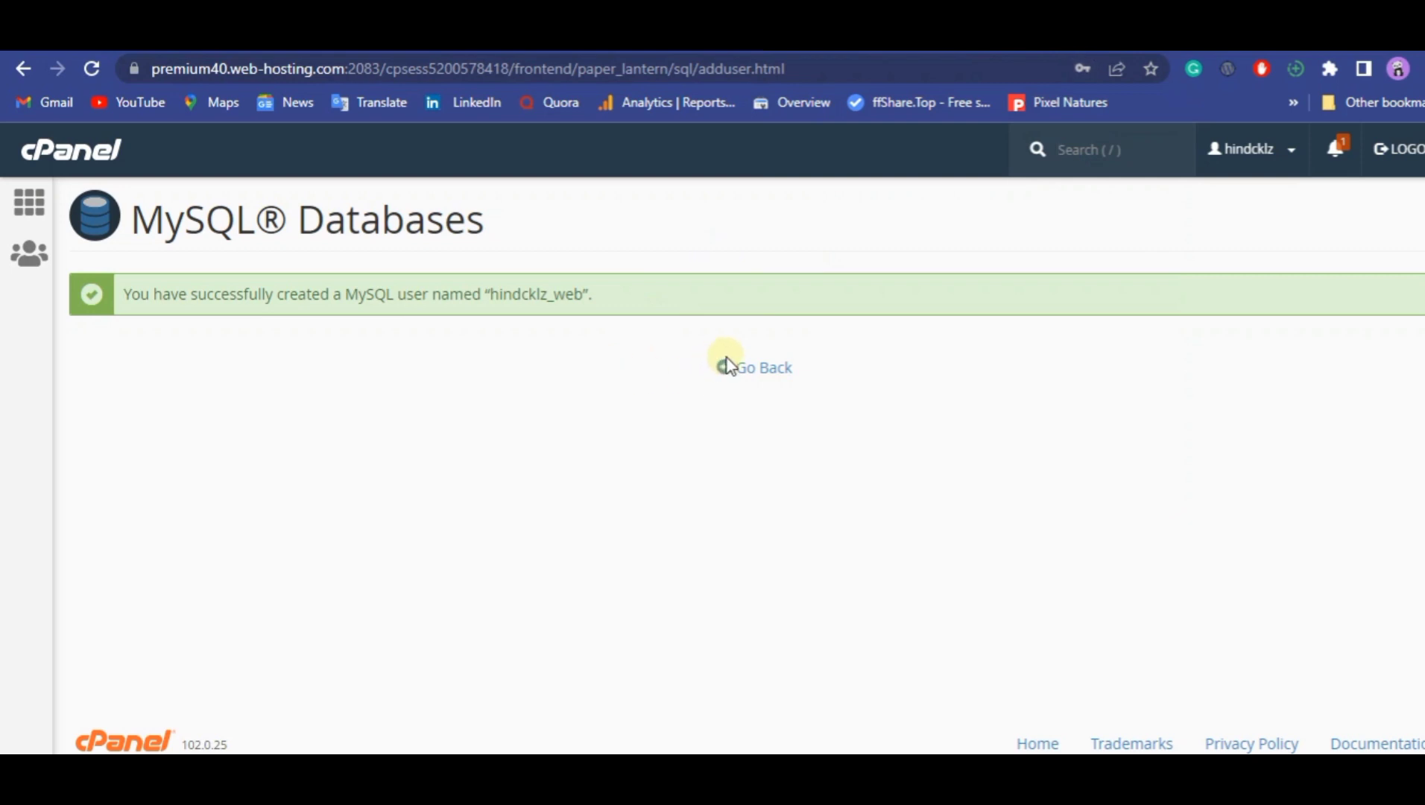
left_click(746, 382)
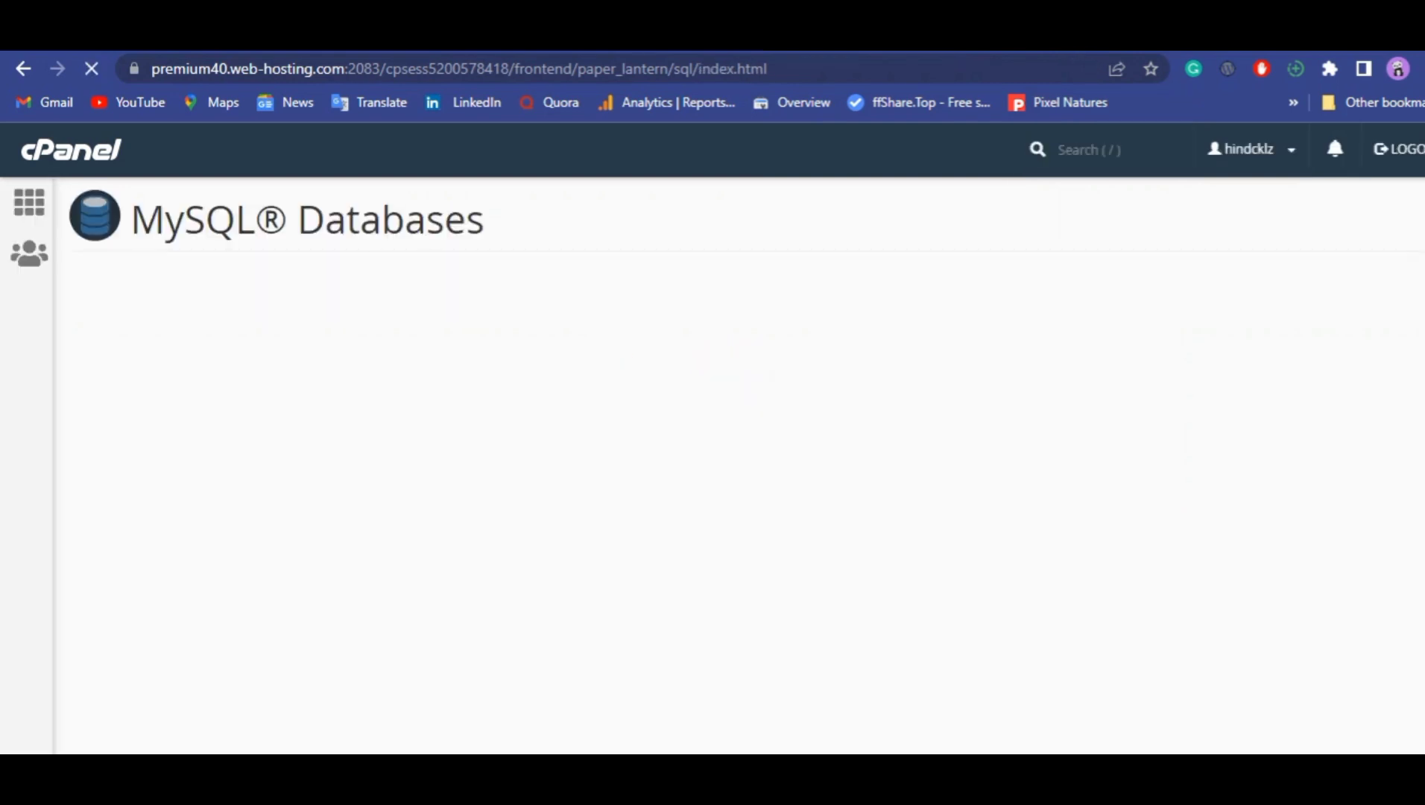
Add the MySQL user hindcklz_web to the hindcklz_web database.
left_click_drag(1422, 254, 1420, 742)
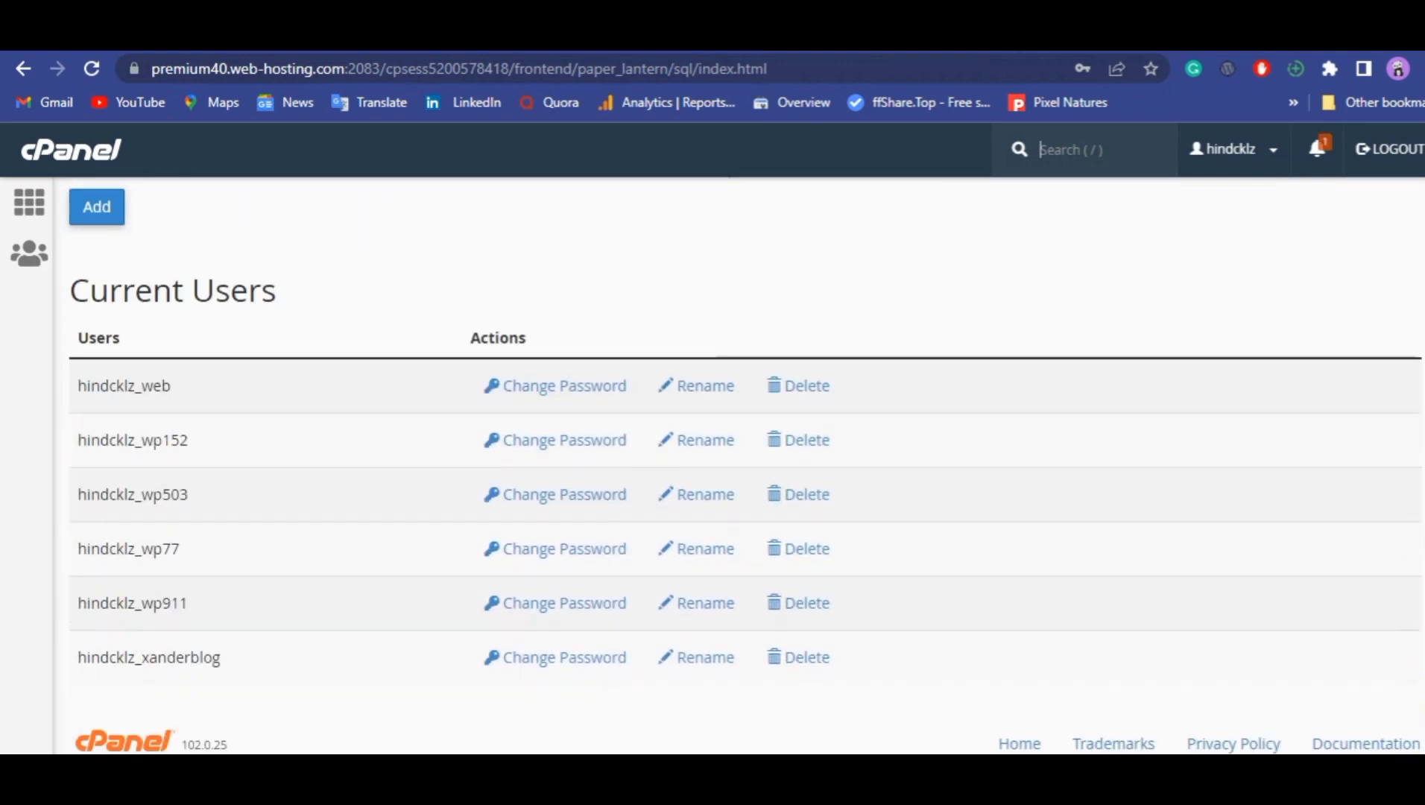
scroll(745, 462, "up", 4)
left_click(645, 384)
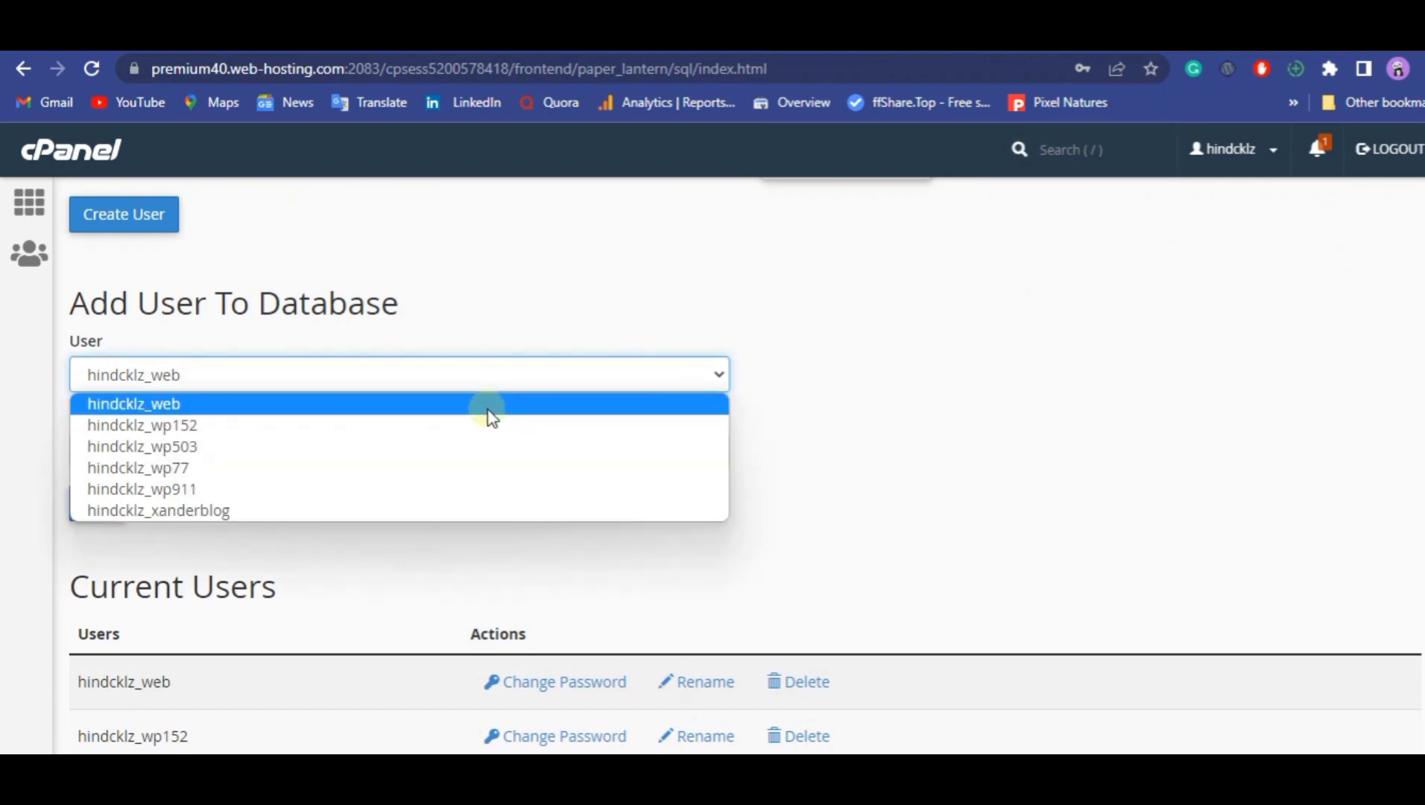
left_click(489, 409)
left_click(512, 454)
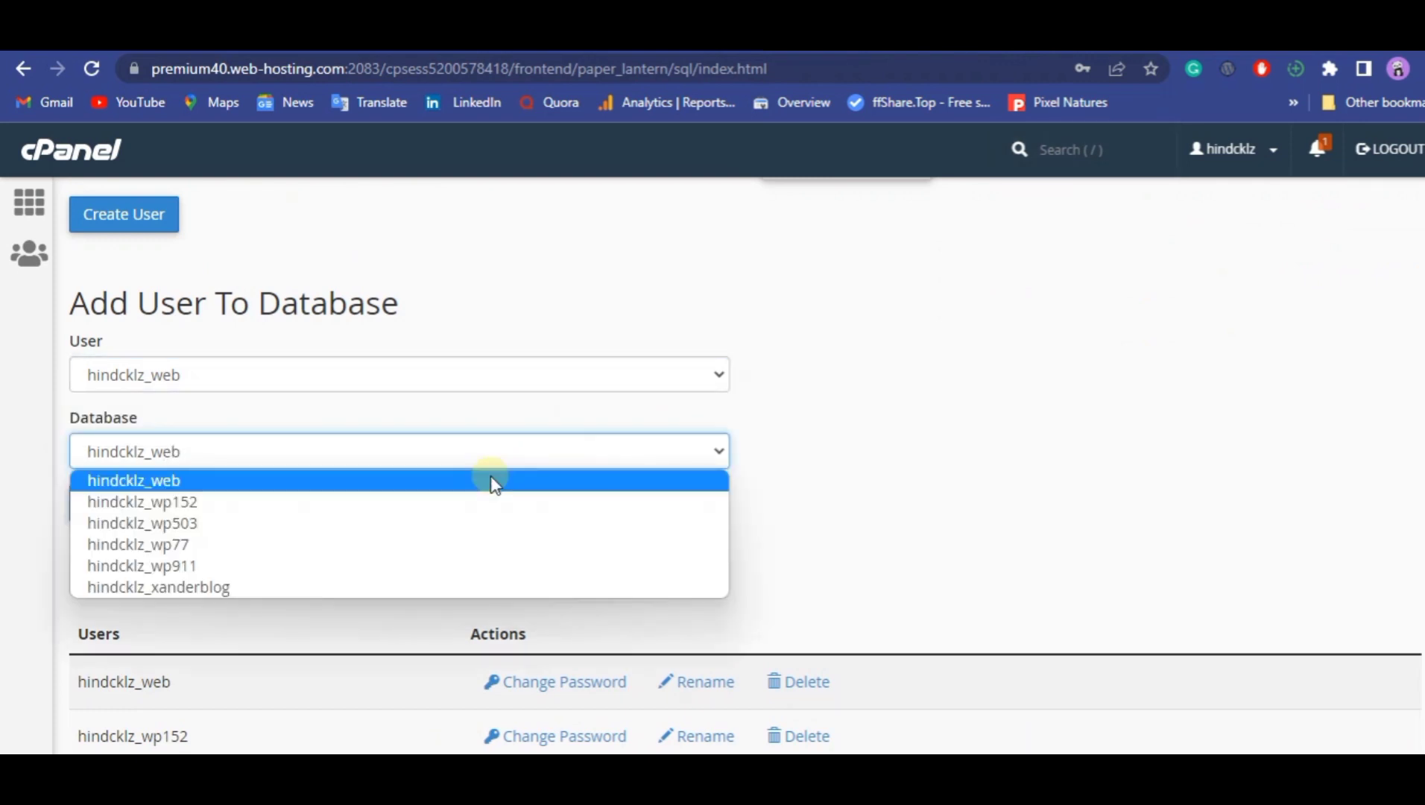
left_click(470, 485)
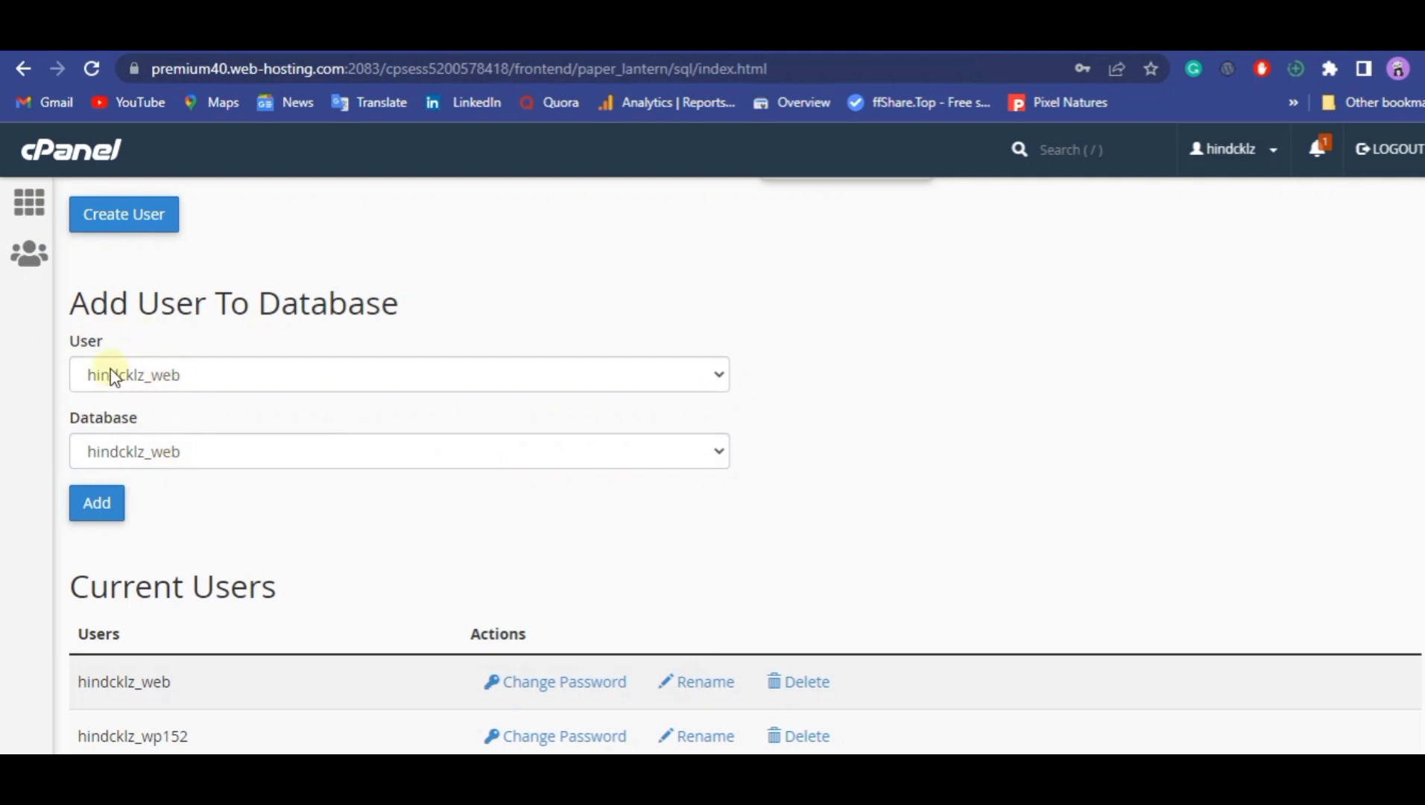
left_click(77, 503)
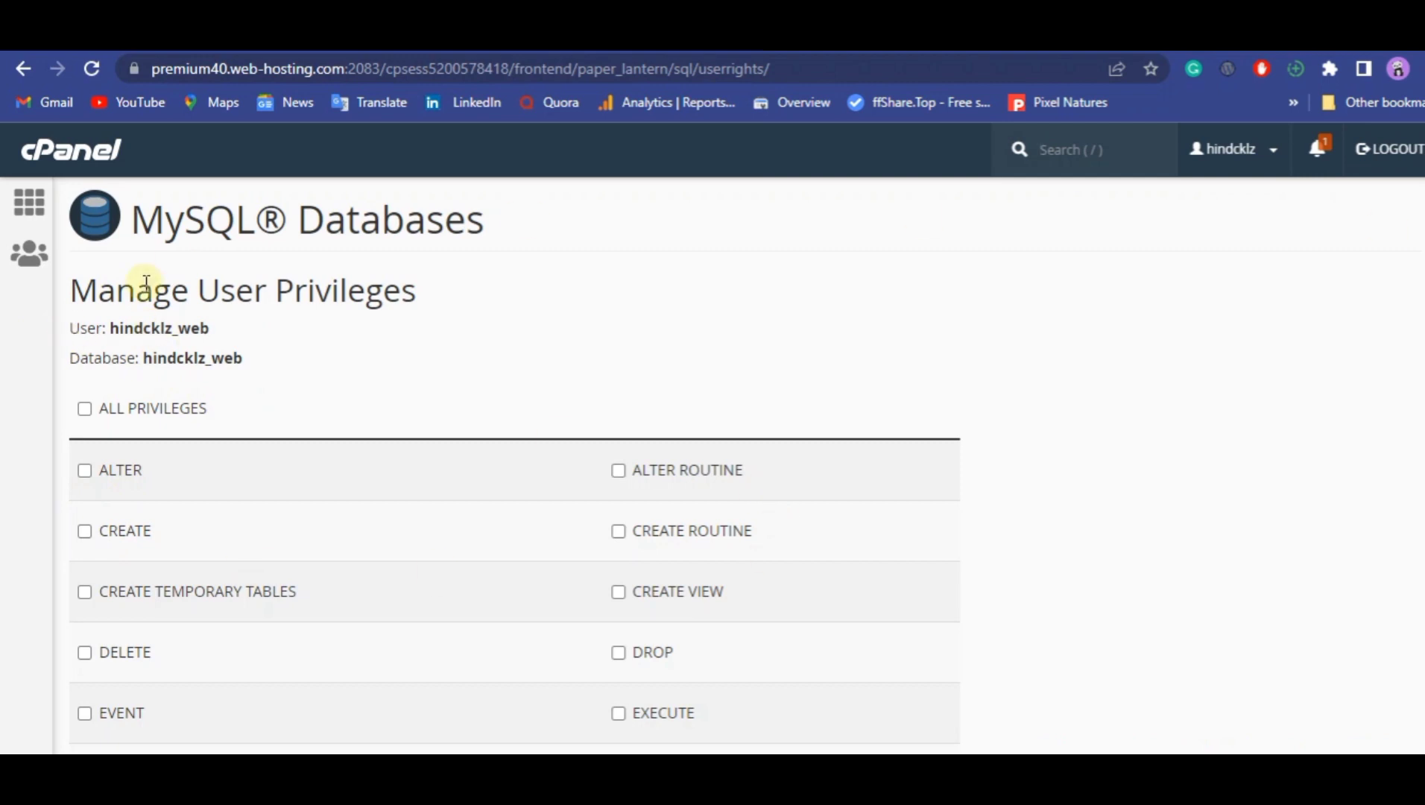
Grant the user hindcklz_web all privileges on the hindcklz_web database and apply the changes.
left_click(84, 409)
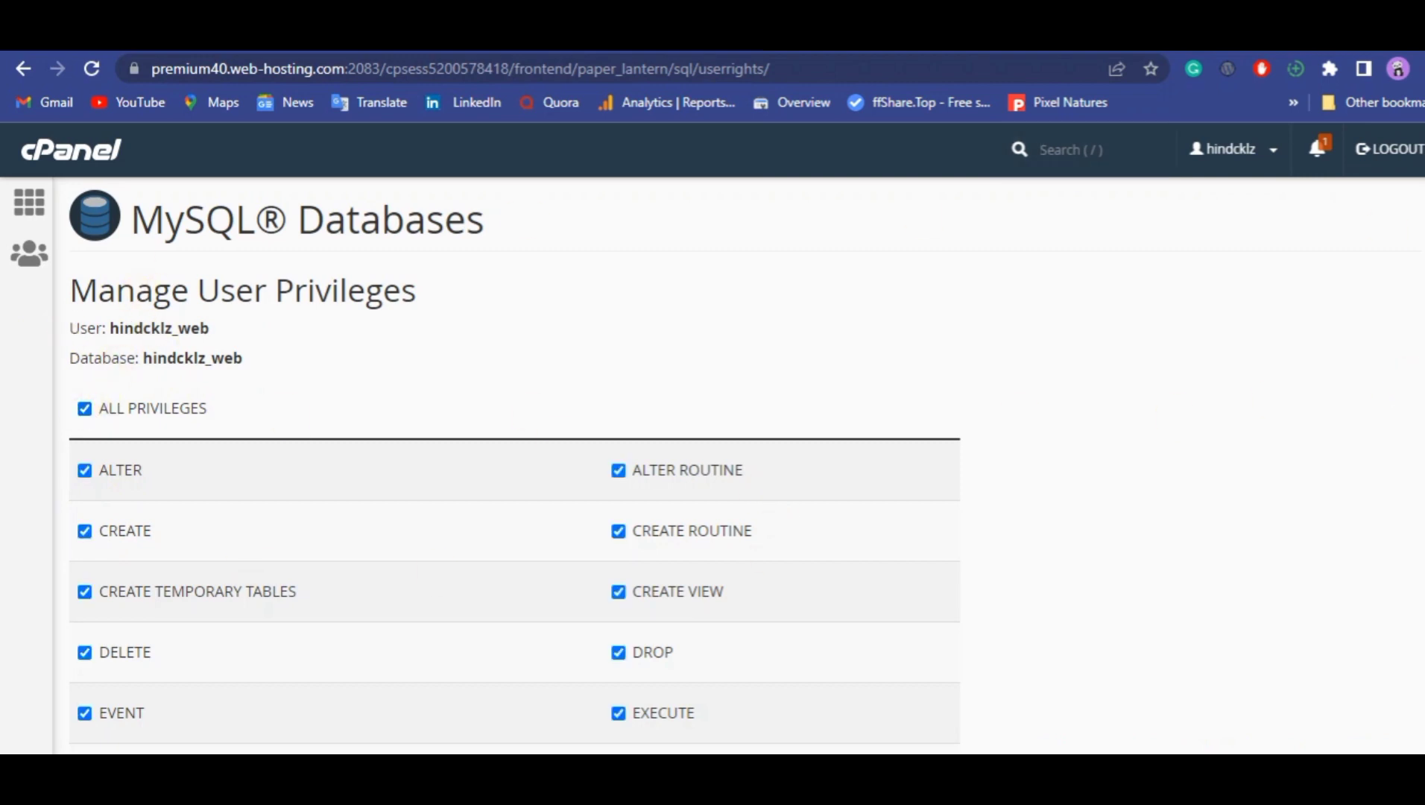
scroll(84, 414, "down", 5)
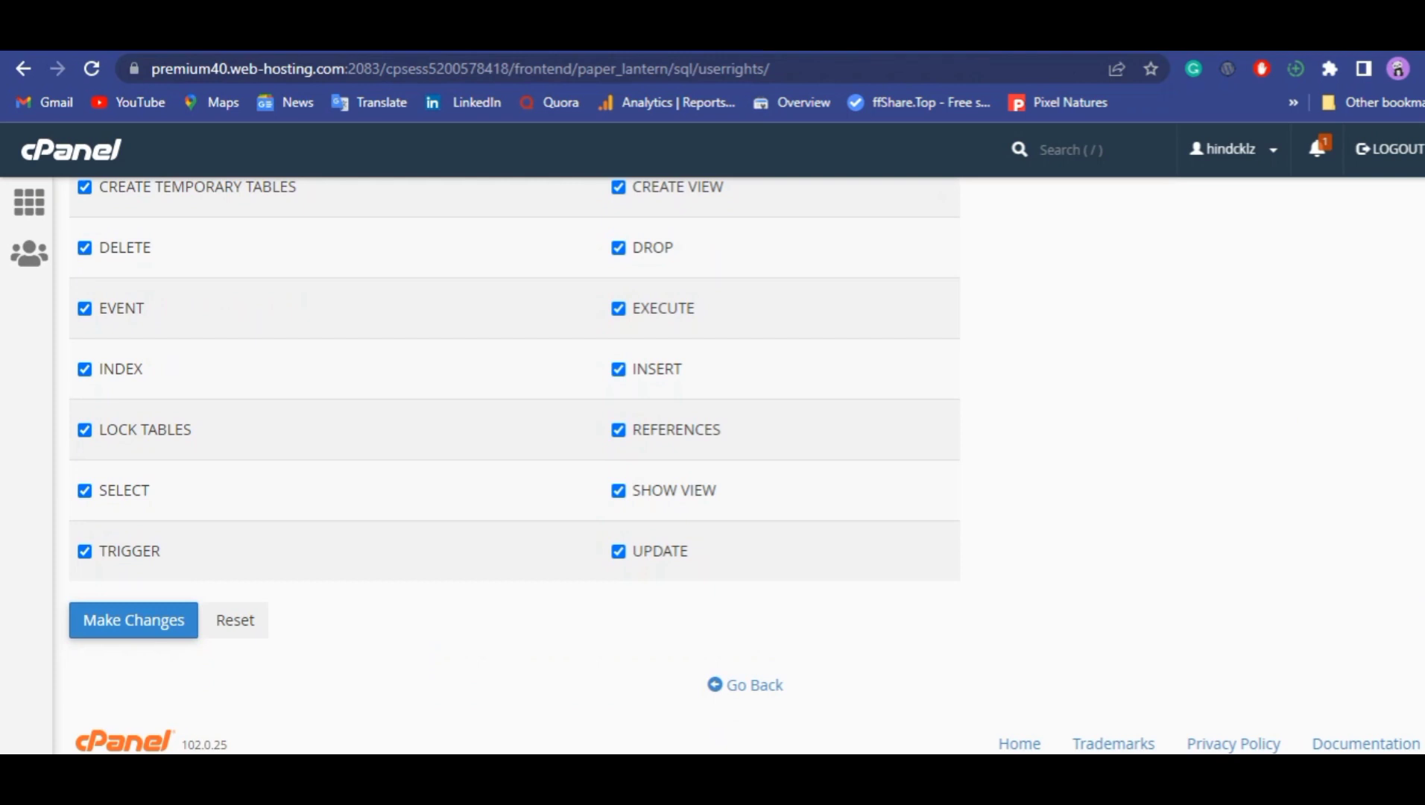
scroll(1416, 320, "up", 3)
scroll(1409, 589, "down", 3)
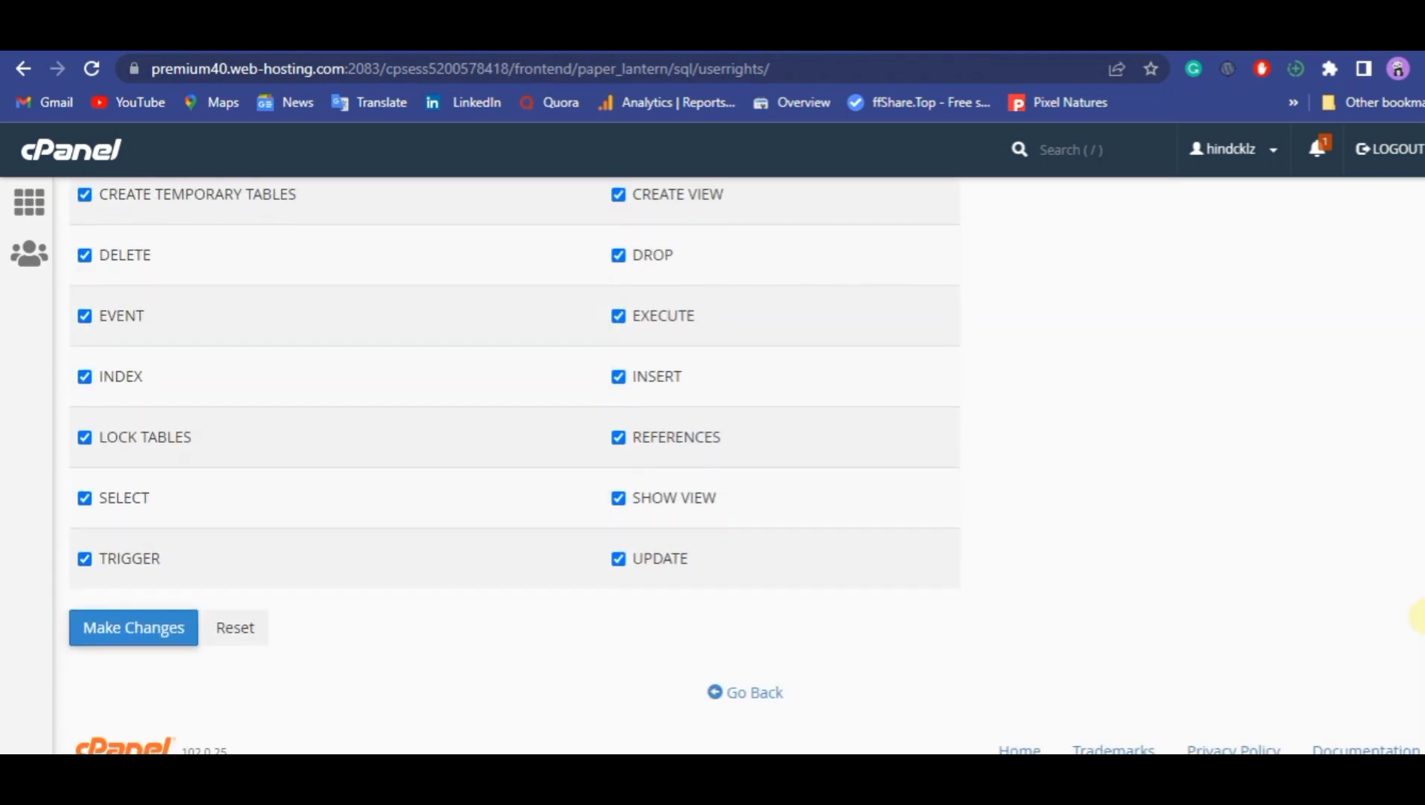
scroll(1418, 596, "up", 5)
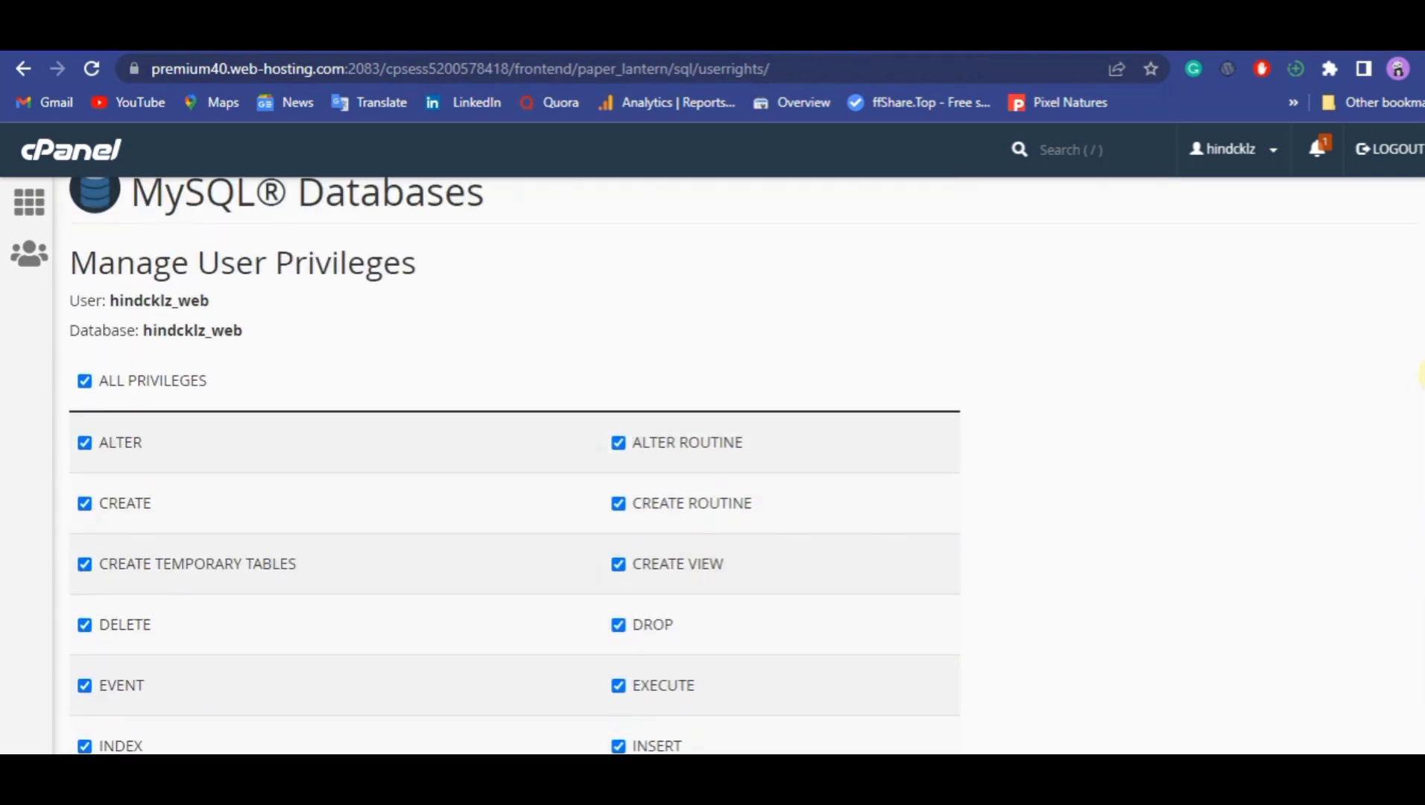
scroll(131, 620, "down", 1)
scroll(128, 620, "down", 5)
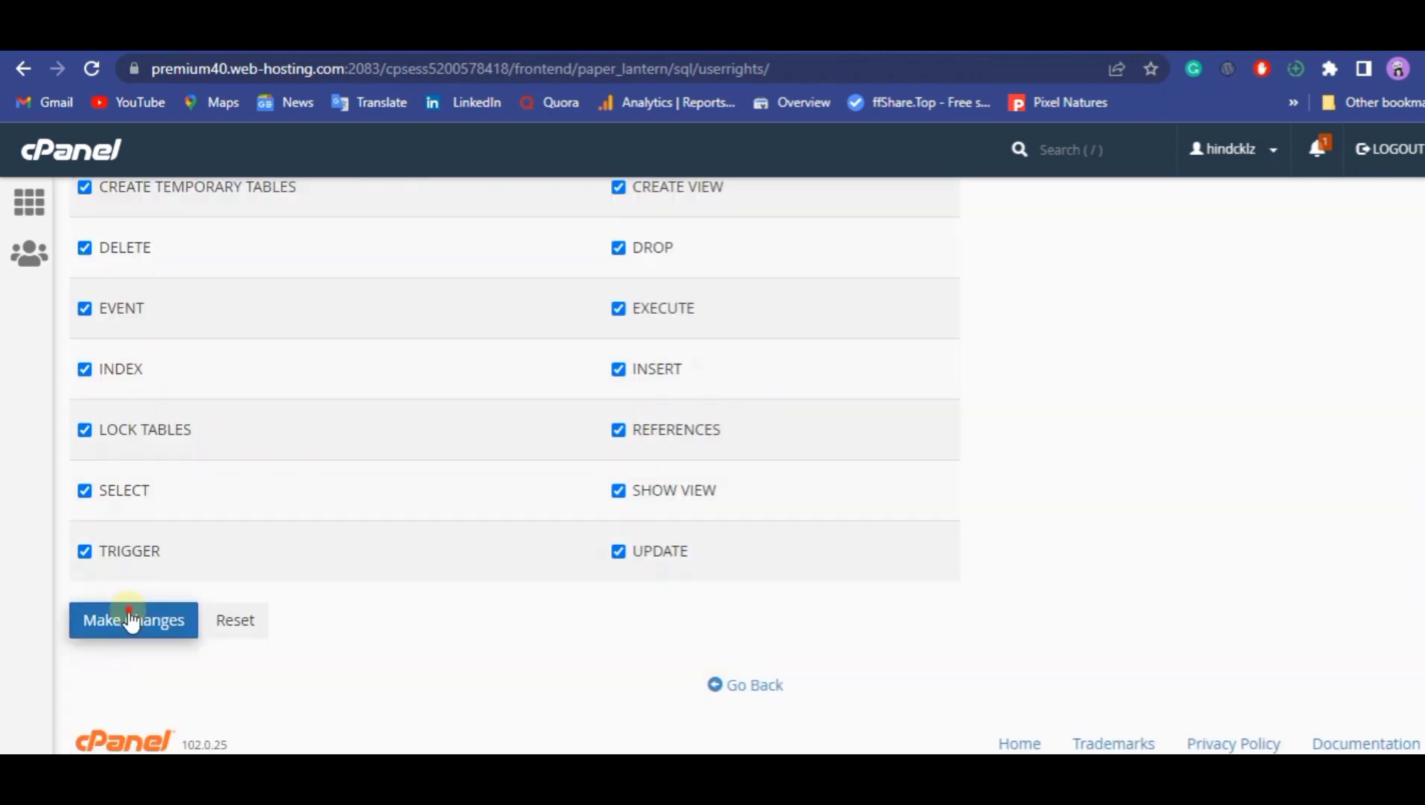
left_click(128, 620)
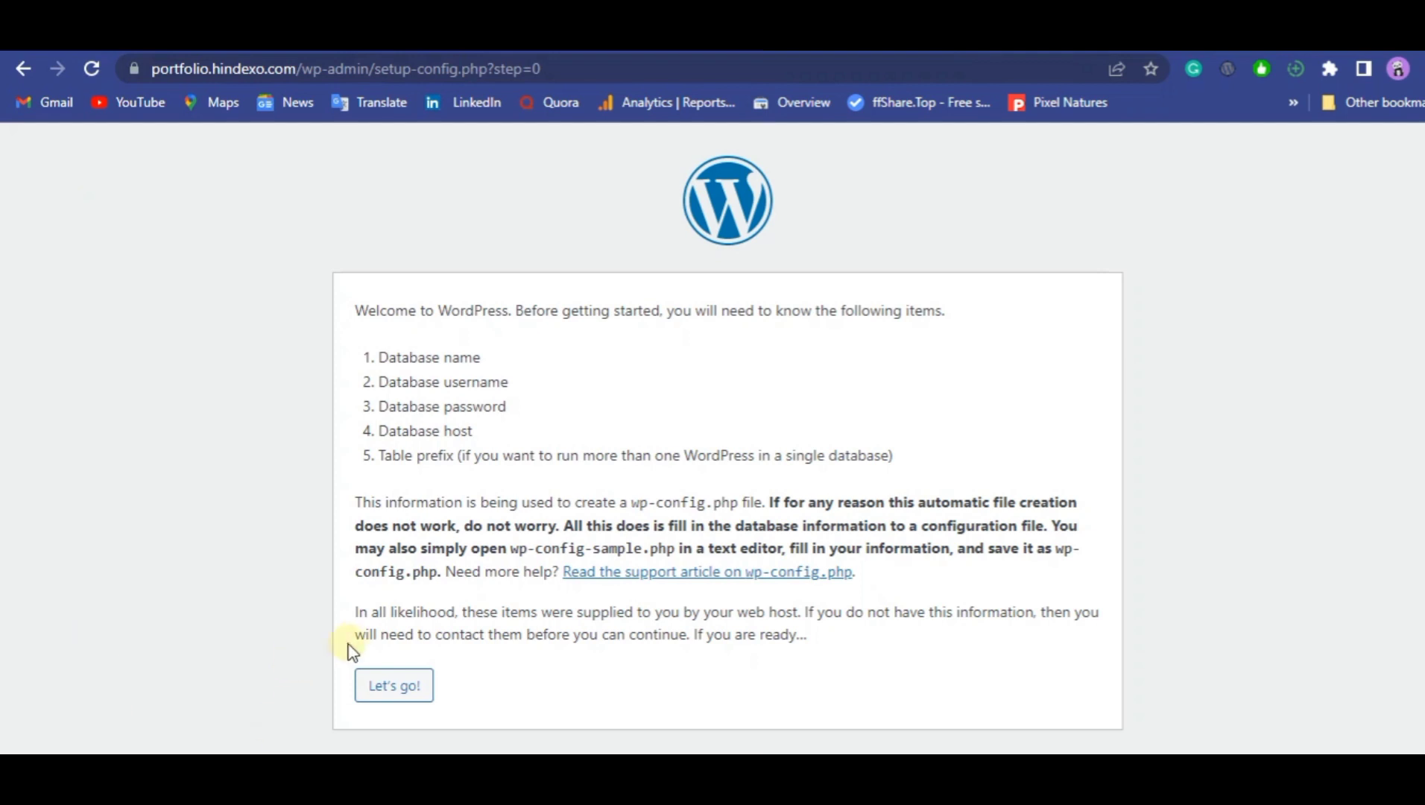
Proceed from the WordPress setup welcome page to the database connection form and paste the copied database password into its password field.
left_click(387, 686)
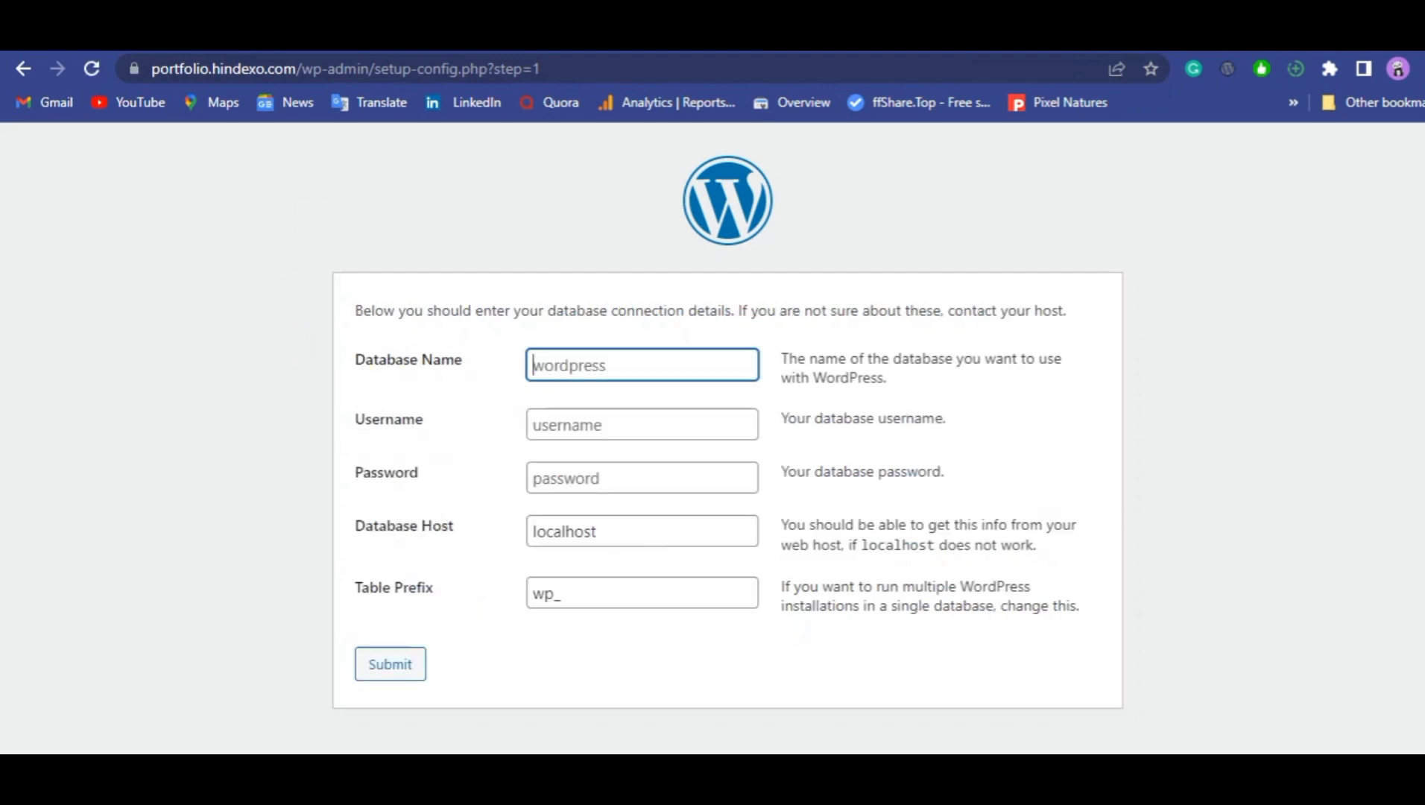
left_click(357, 34)
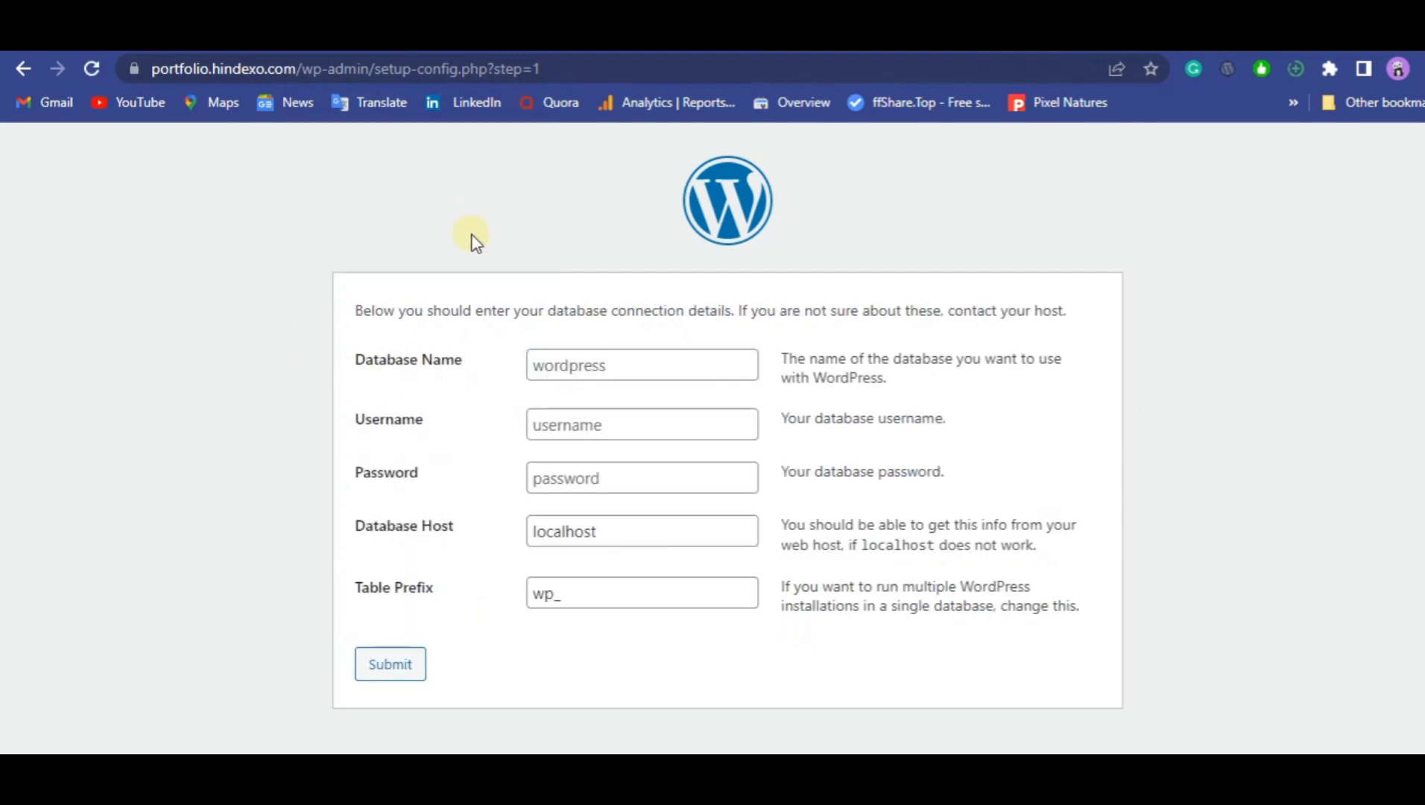
key("Tab")
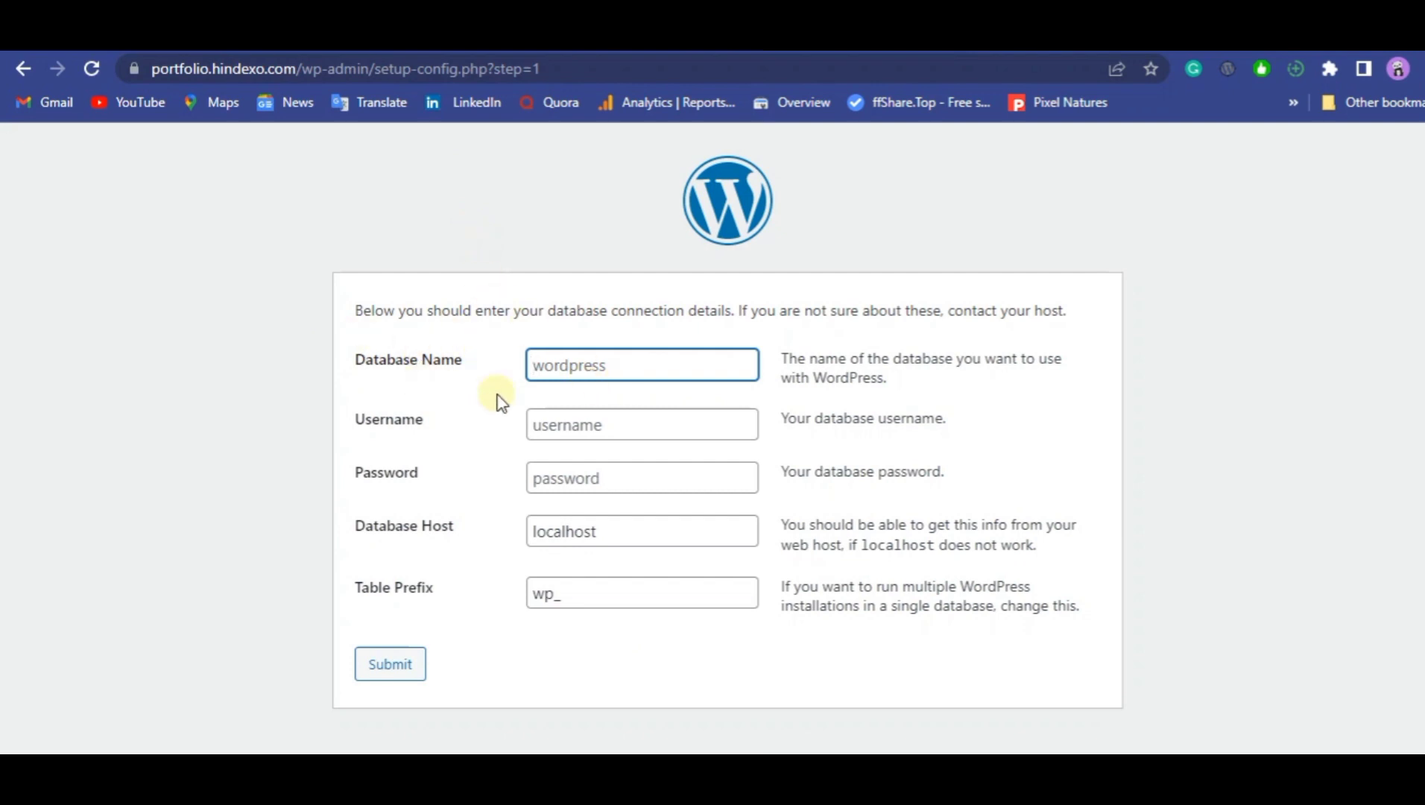
left_click(637, 480)
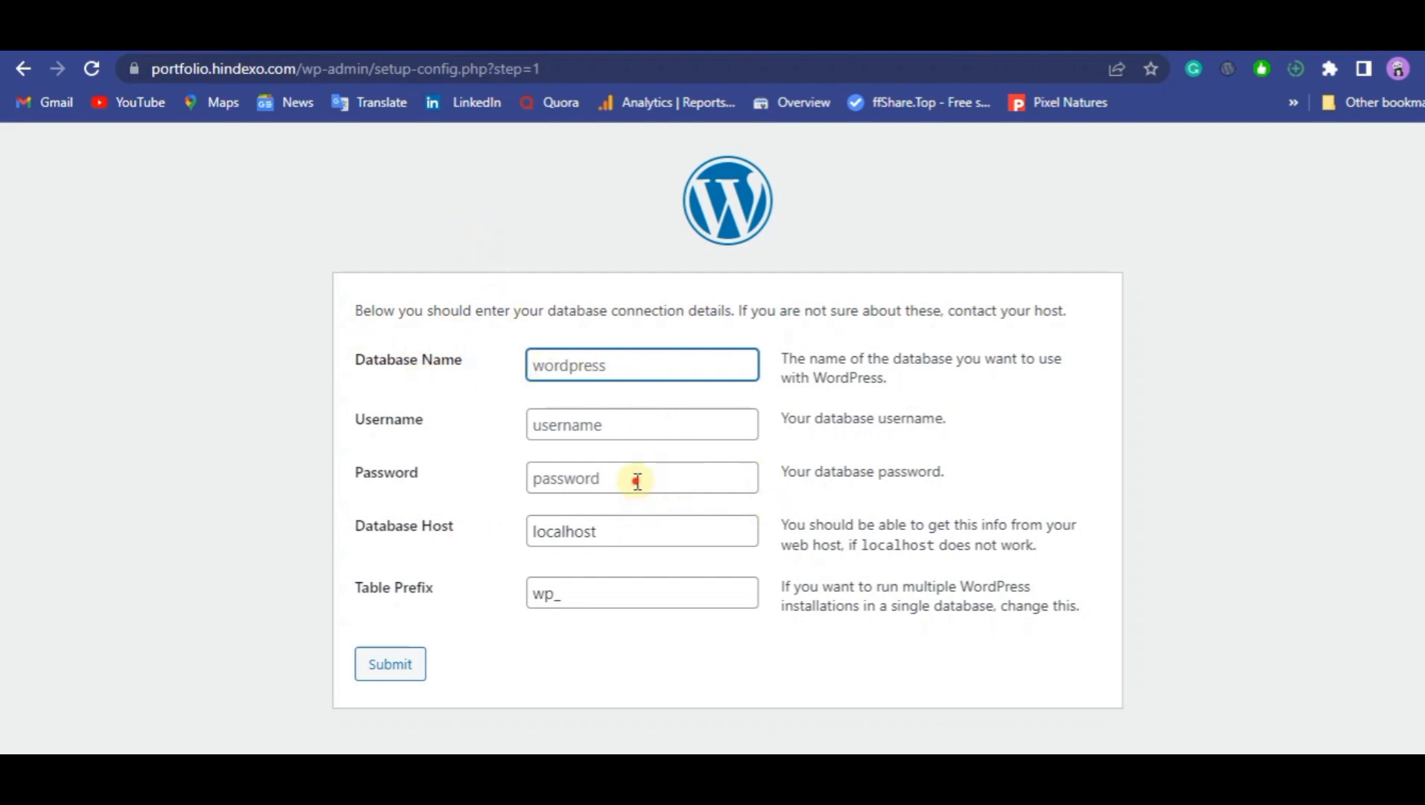
right_click(635, 481)
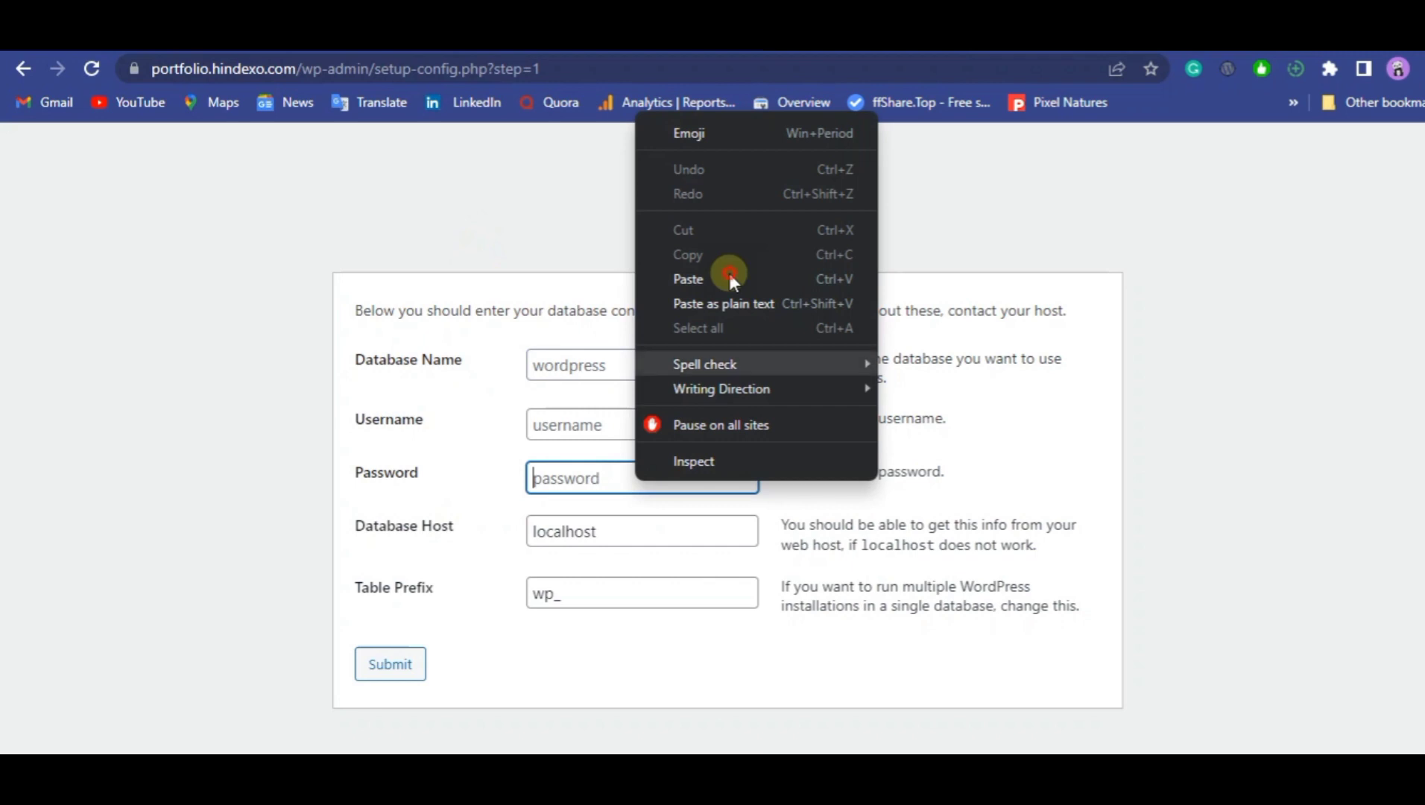
left_click(728, 271)
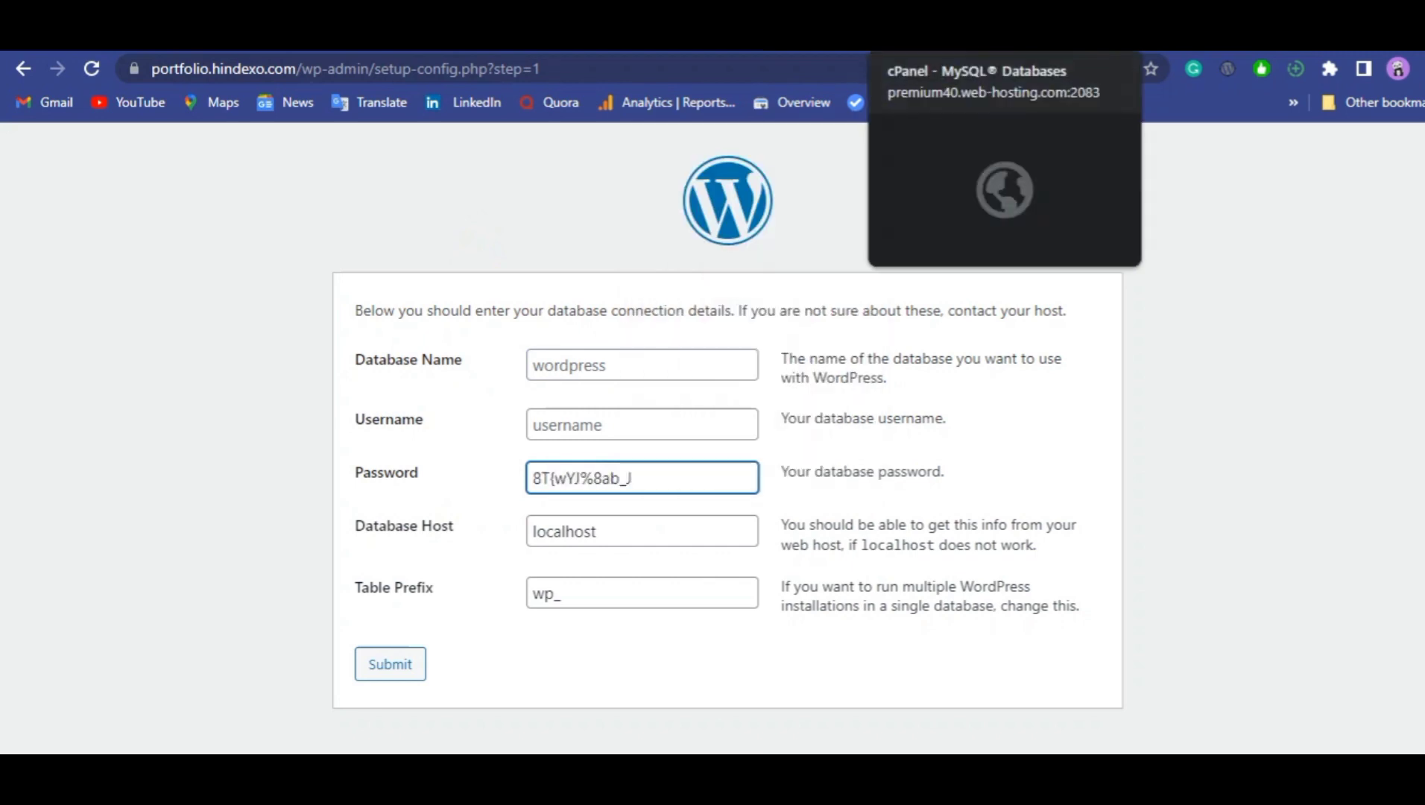
Copy the database name hindcklz_web from the cPanel privileges page into the Database Name field of the WordPress setup form.
left_click(940, 36)
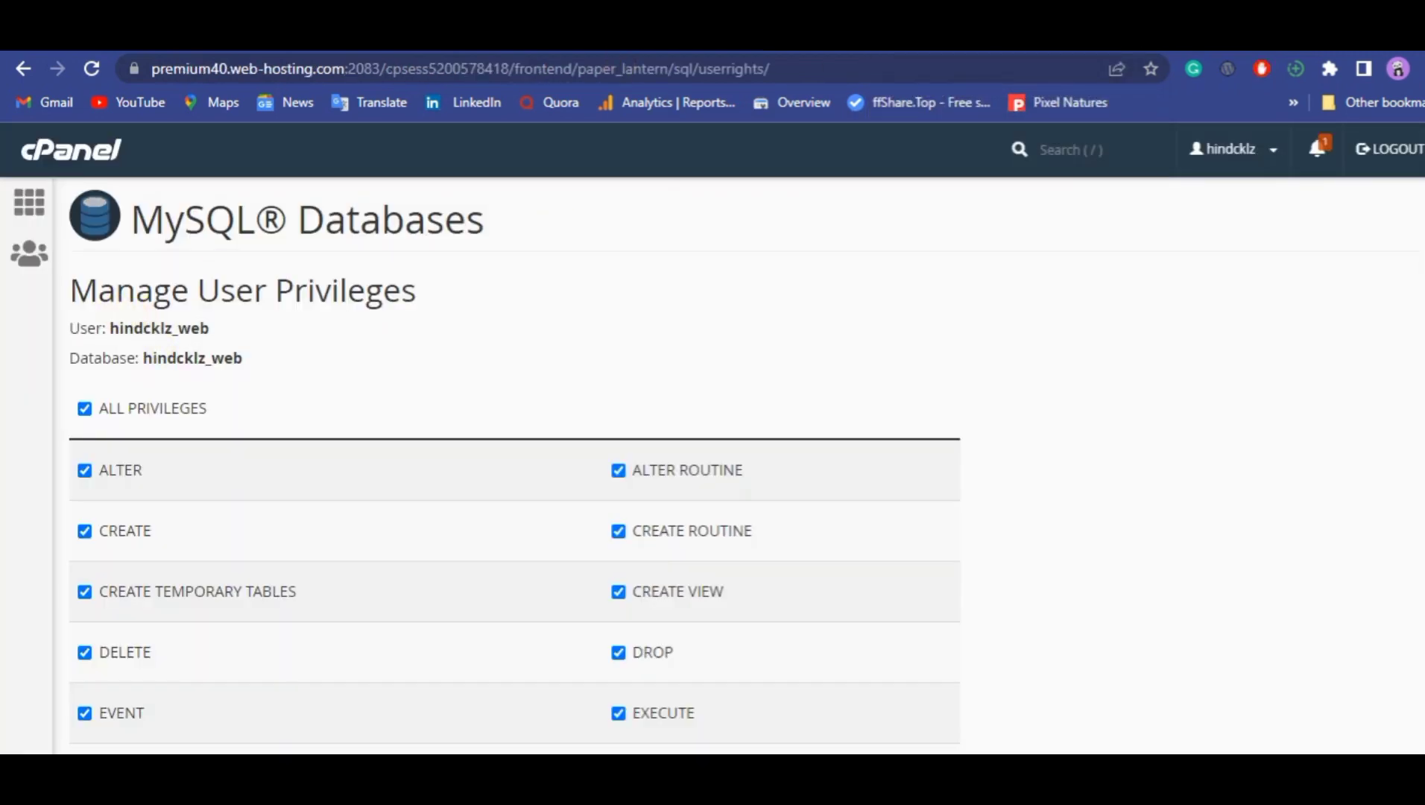
left_click(775, 36)
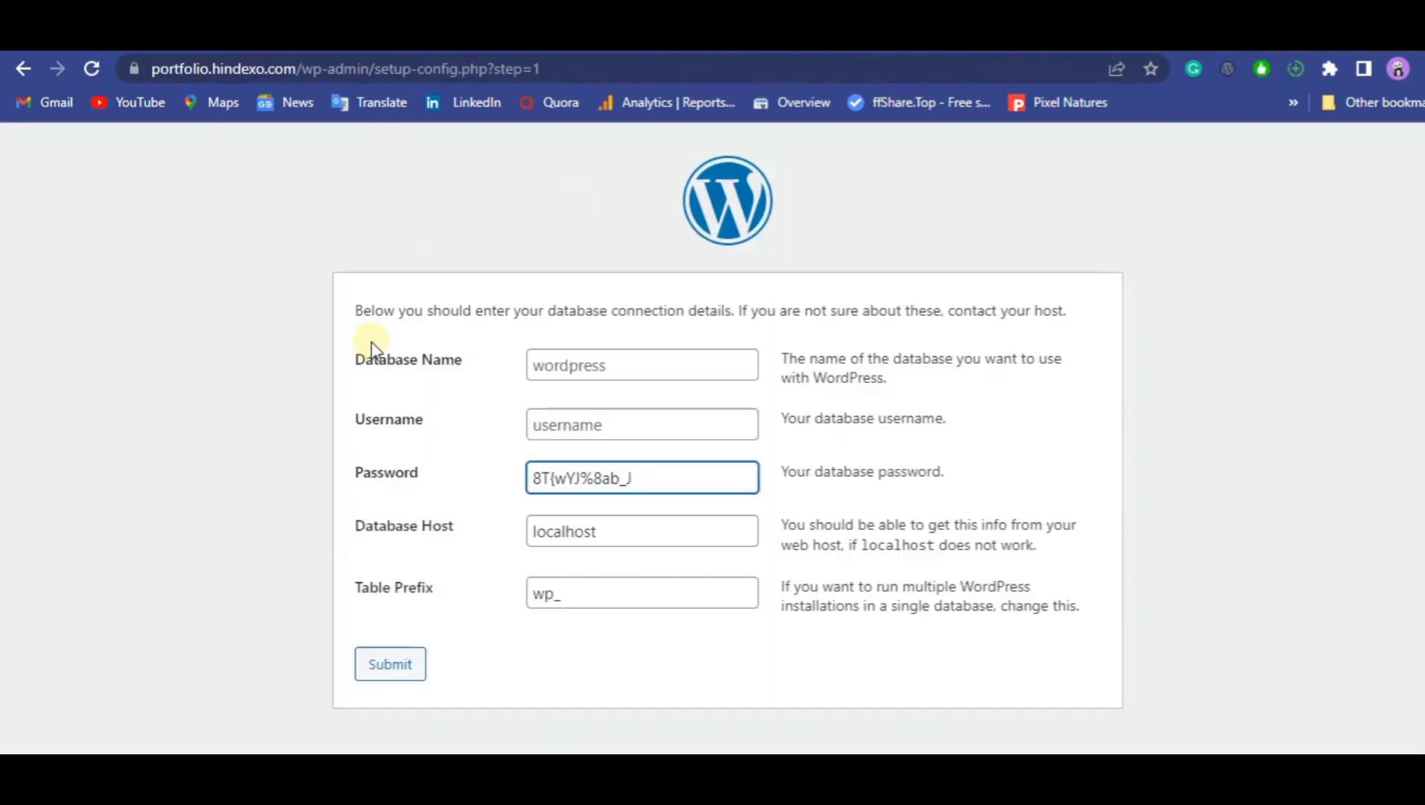
left_click(941, 36)
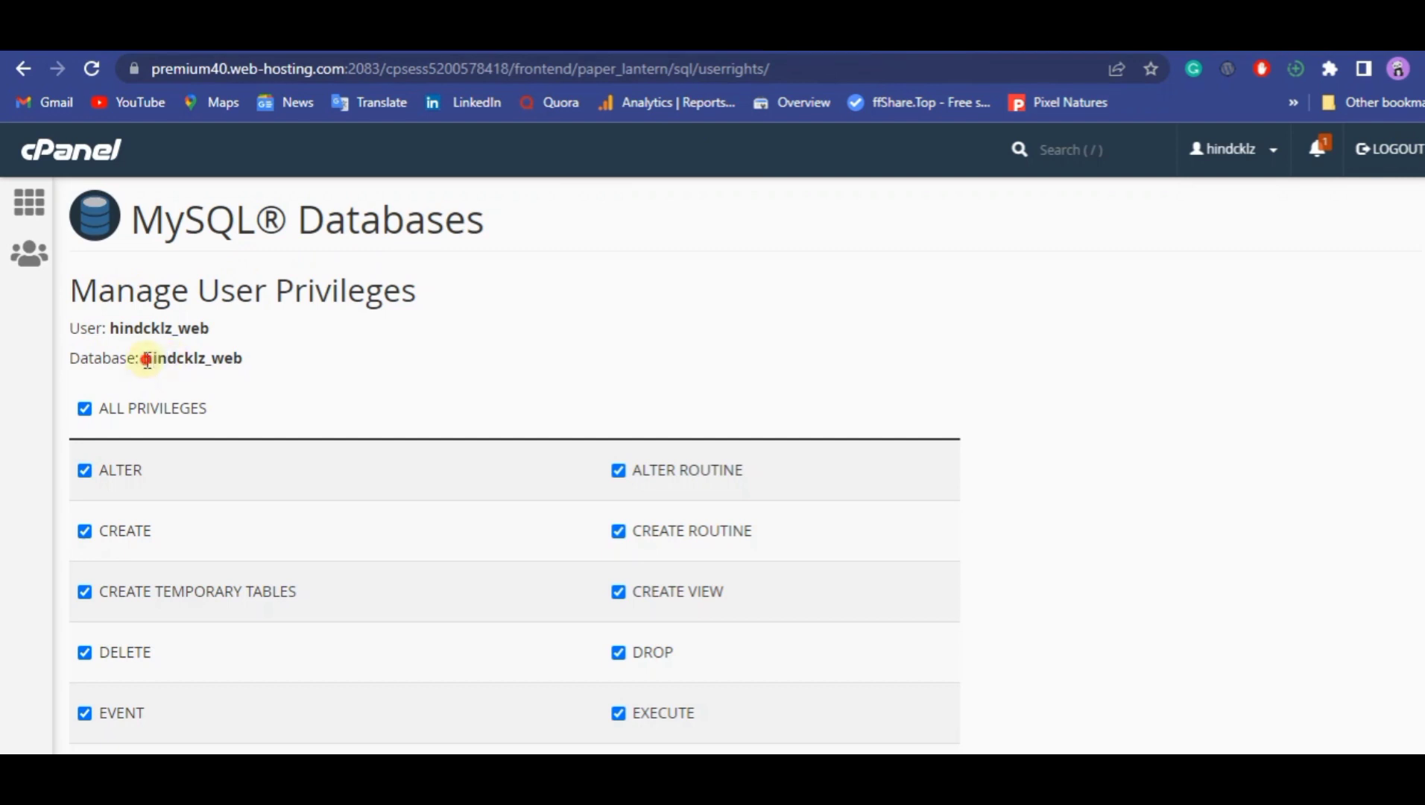
left_click_drag(143, 358, 261, 359)
right_click(222, 355)
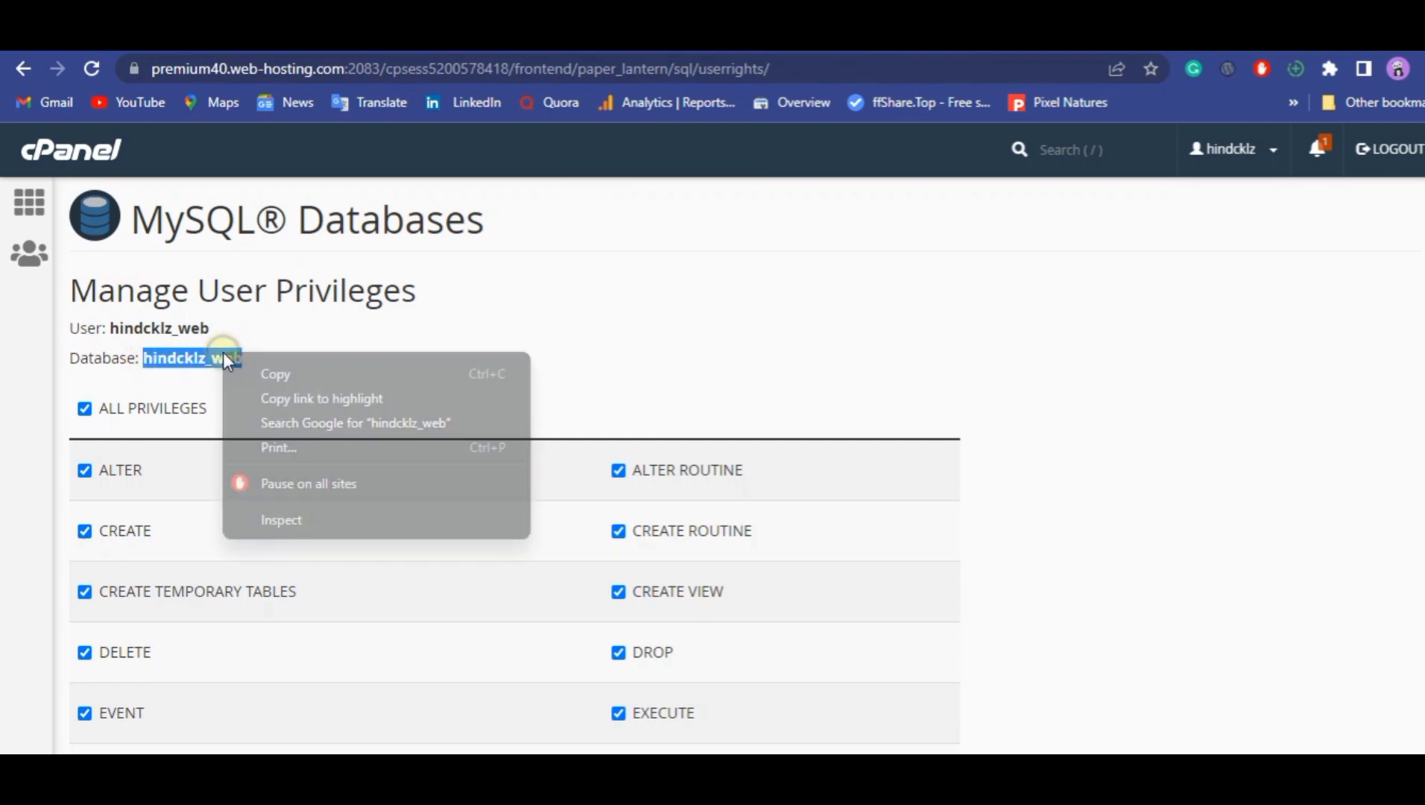
left_click(258, 375)
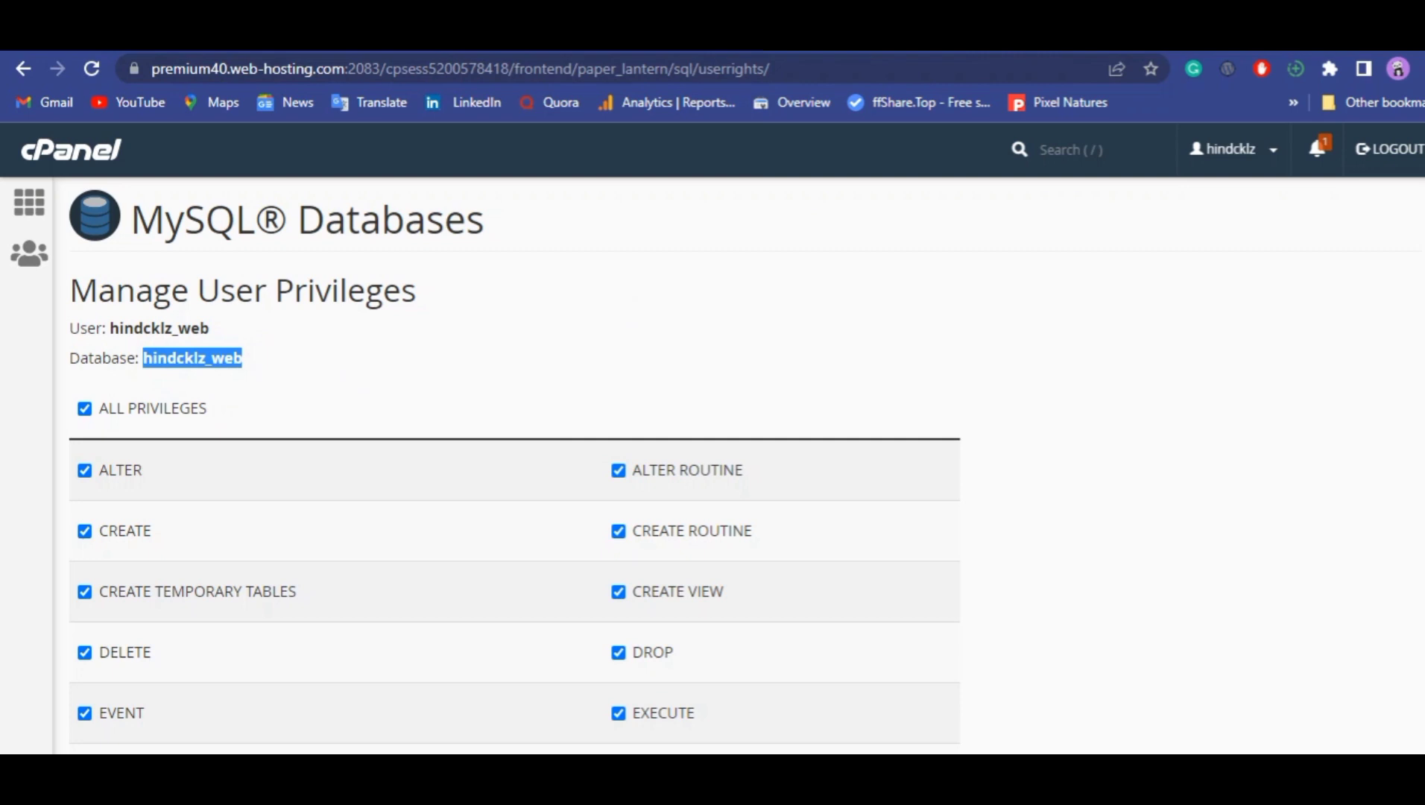
key("ctrl+Tab")
left_click(560, 370)
right_click(562, 370)
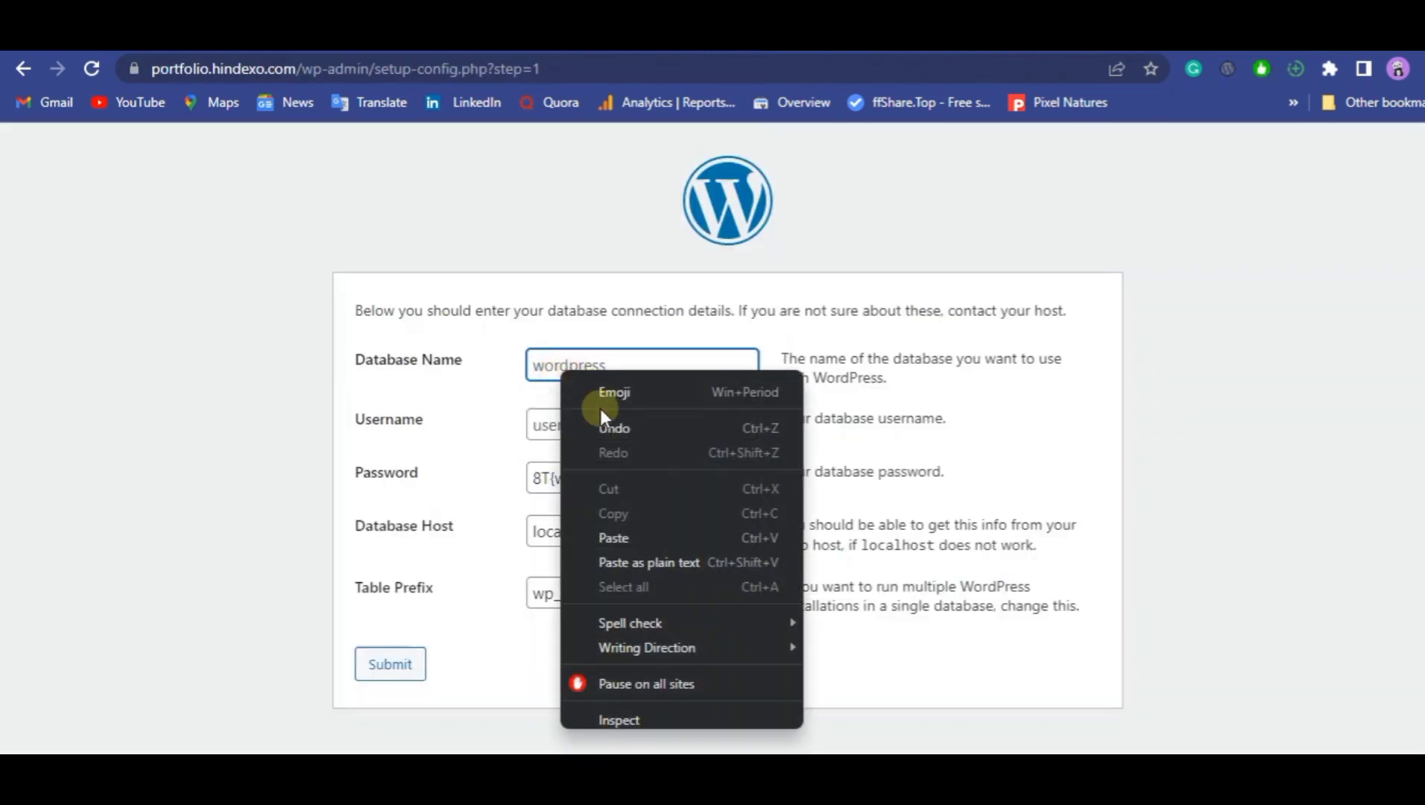
left_click(608, 530)
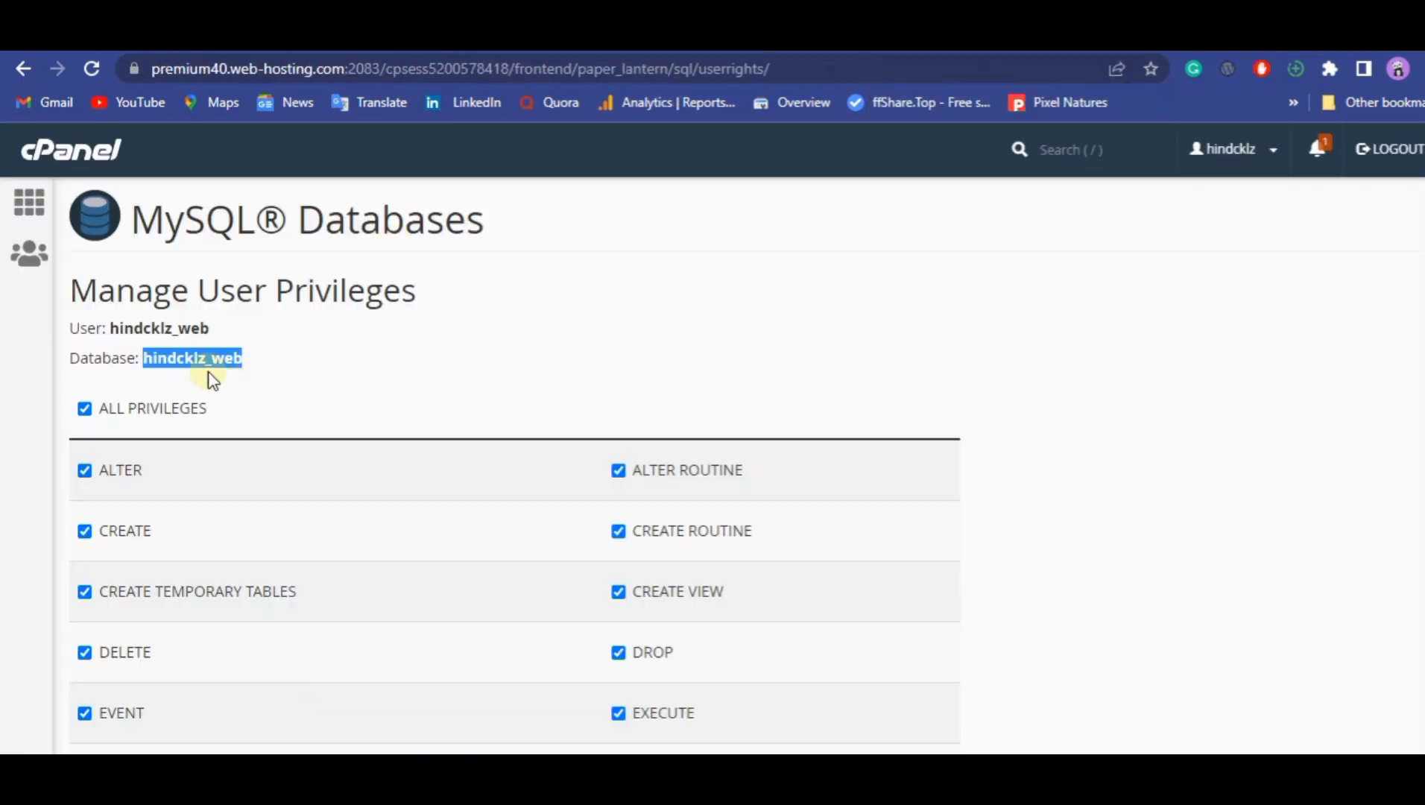
Copy the database user hindcklz_web from cPanel into the WordPress setup form's Username field and submit the connection details.
left_click(114, 330)
left_click_drag(114, 330, 202, 325)
right_click(202, 326)
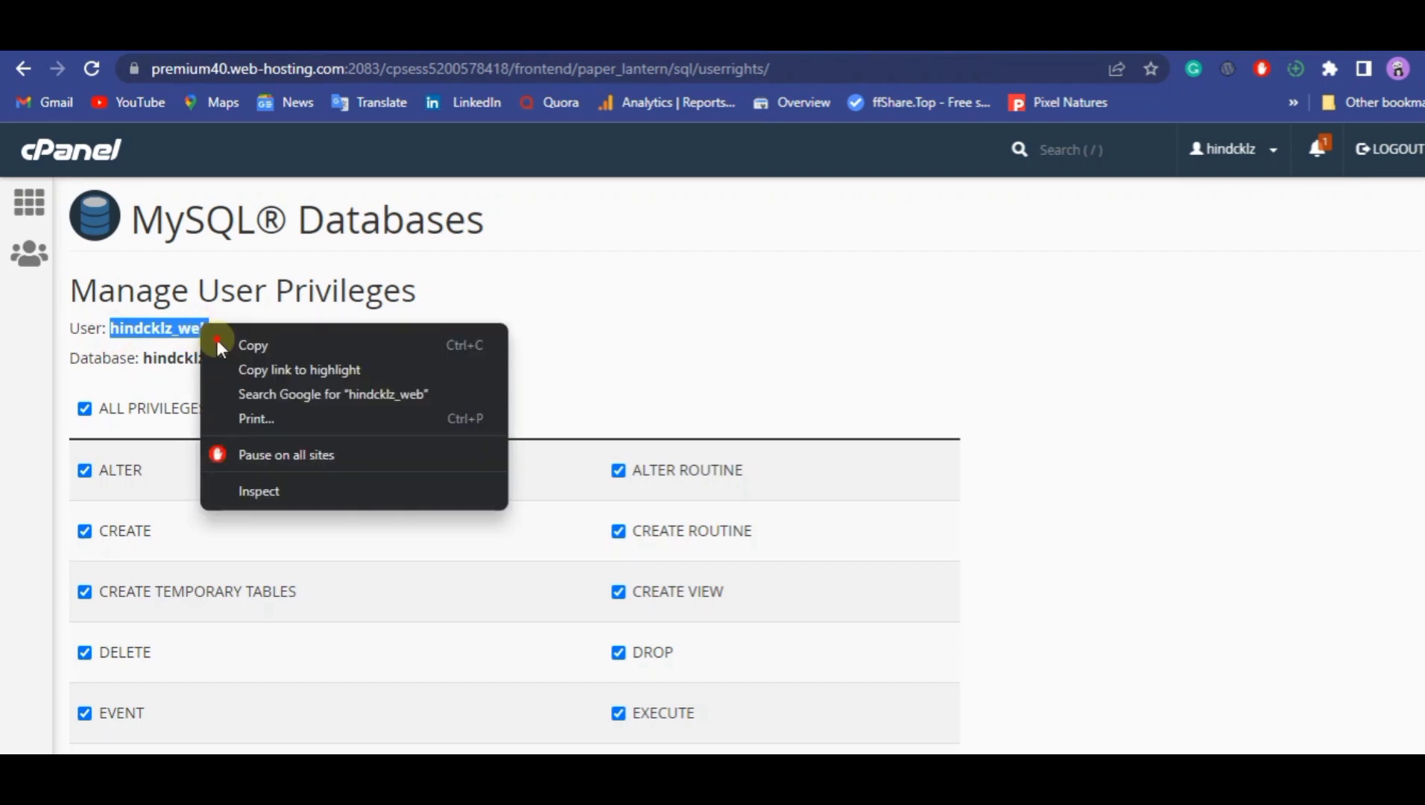
left_click(242, 345)
left_click(1012, 52)
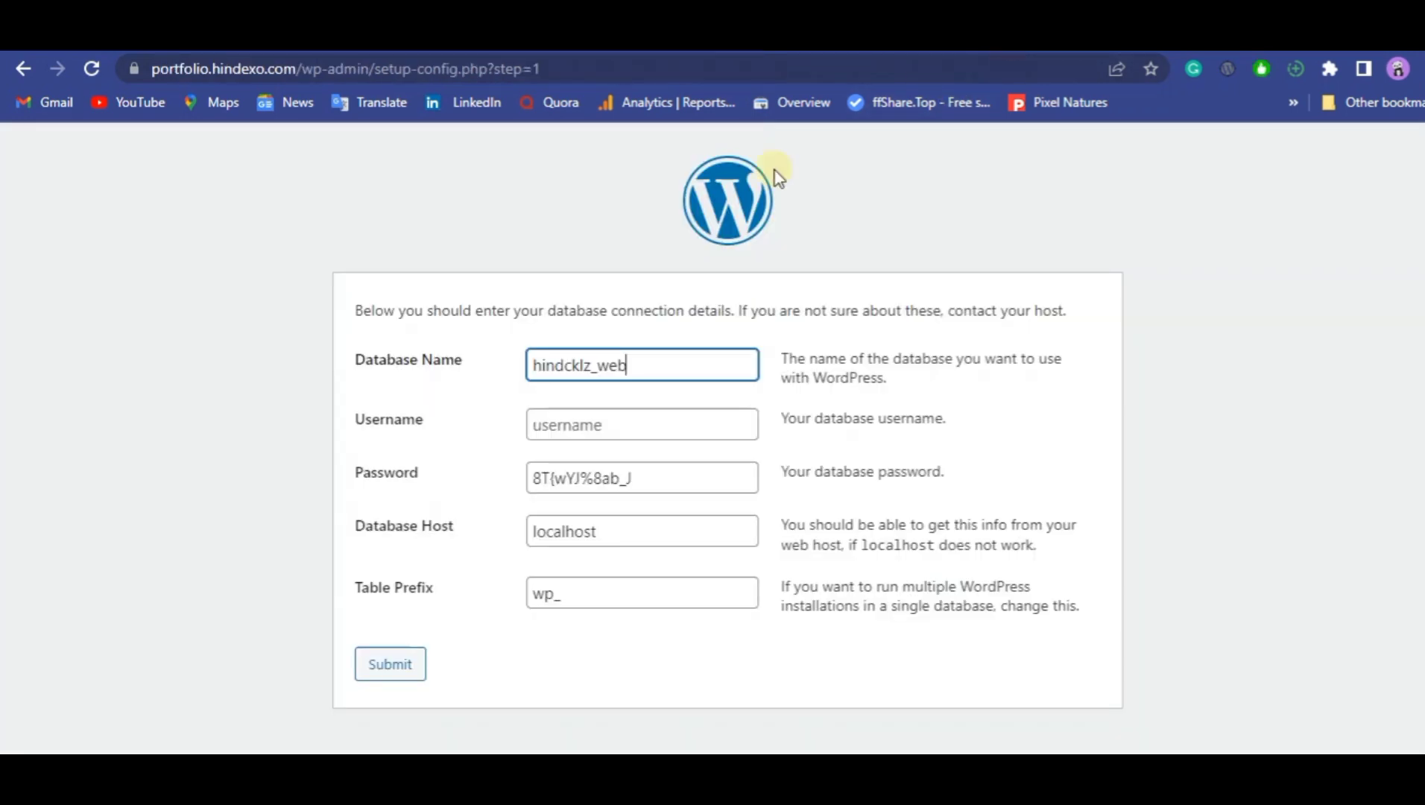
left_click(582, 426)
right_click(581, 428)
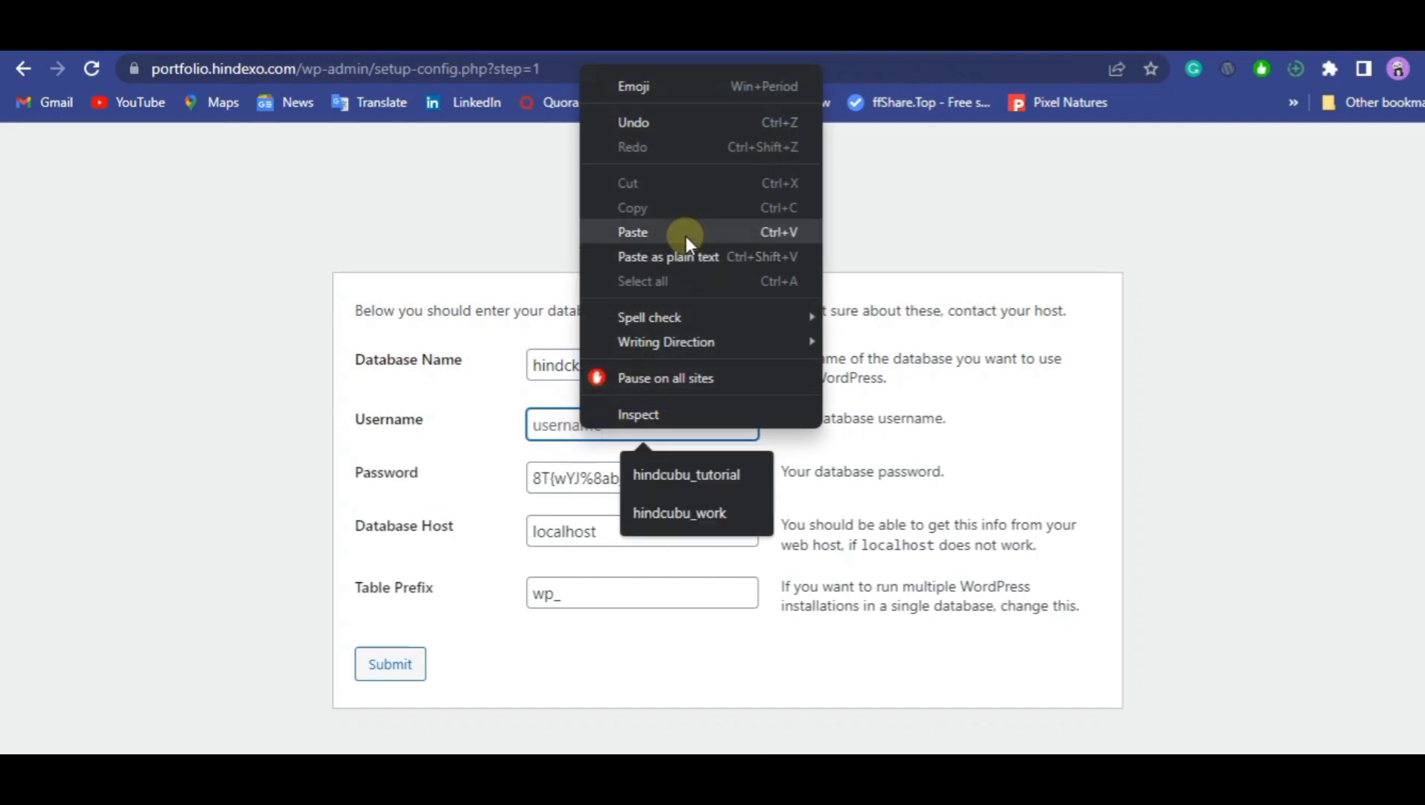
left_click(686, 232)
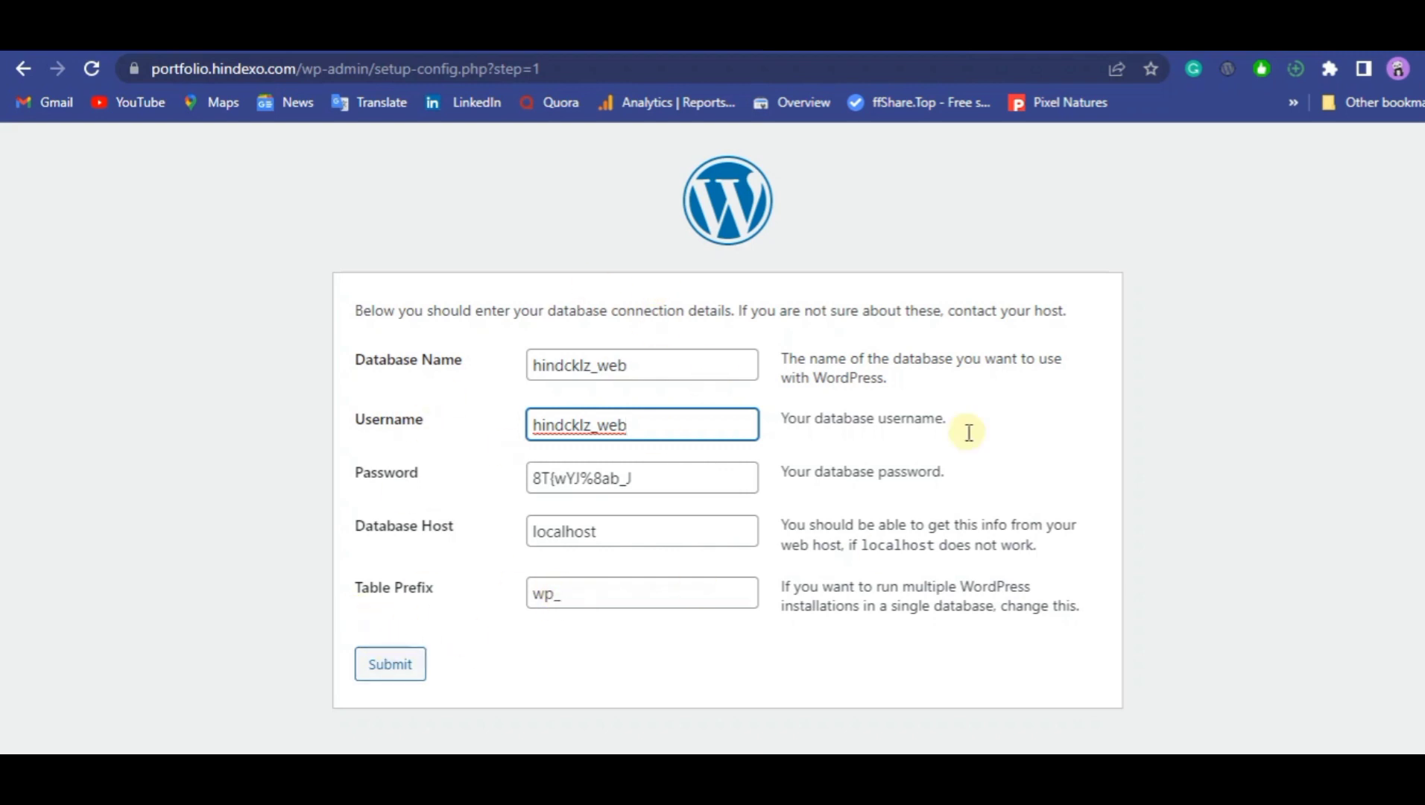
left_click(392, 674)
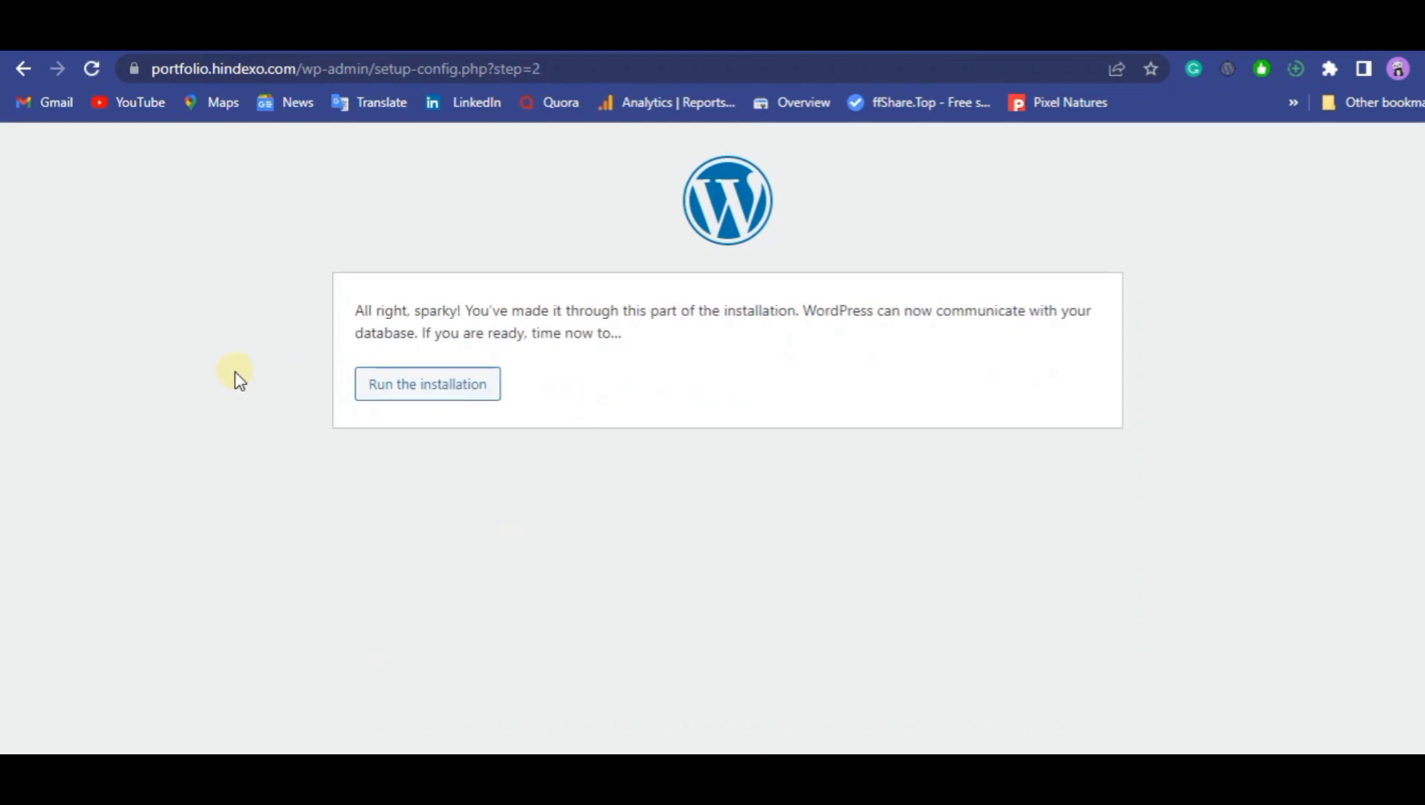
Run the WordPress installation and enter Tutorial as the site title and admin as the username.
left_click(415, 405)
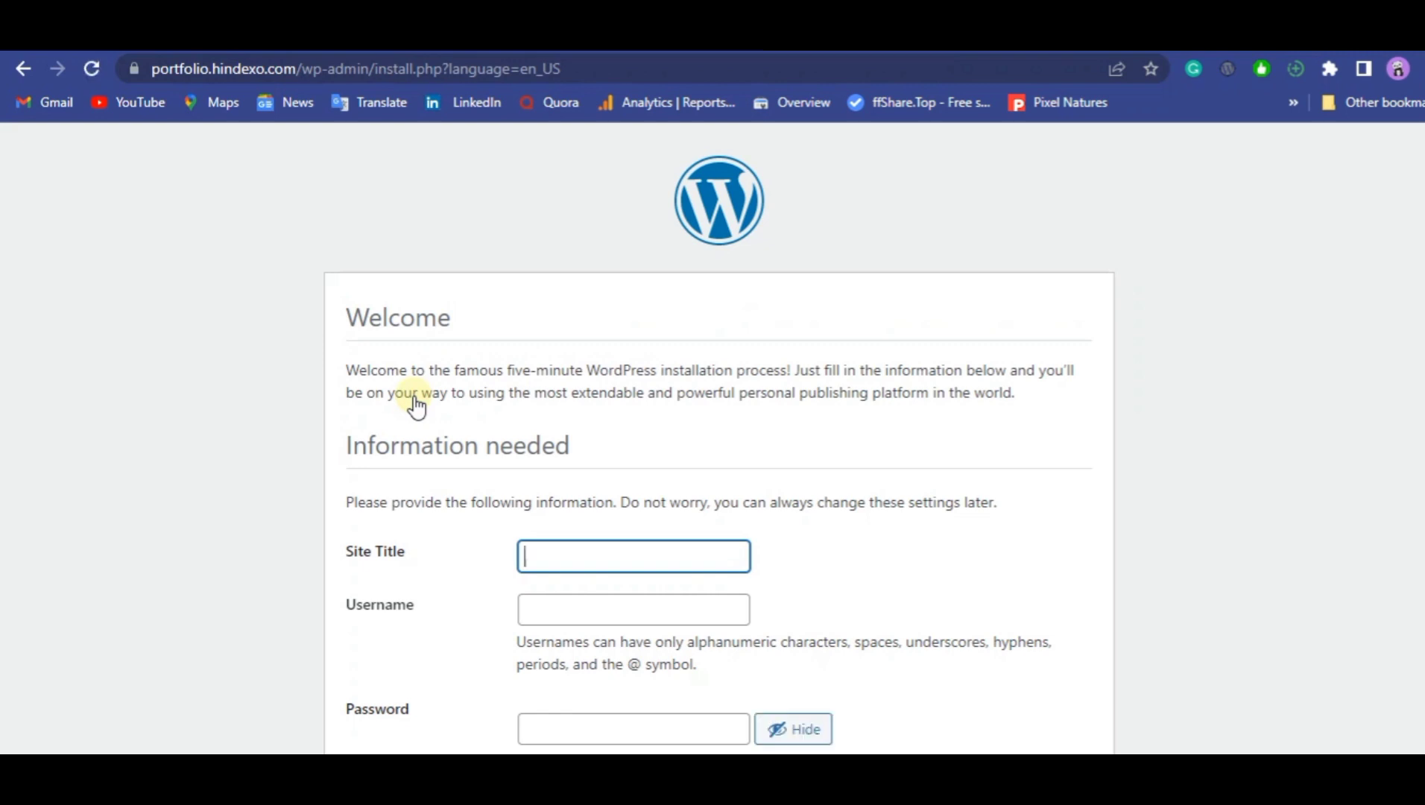
scroll(718, 447, "down", 3)
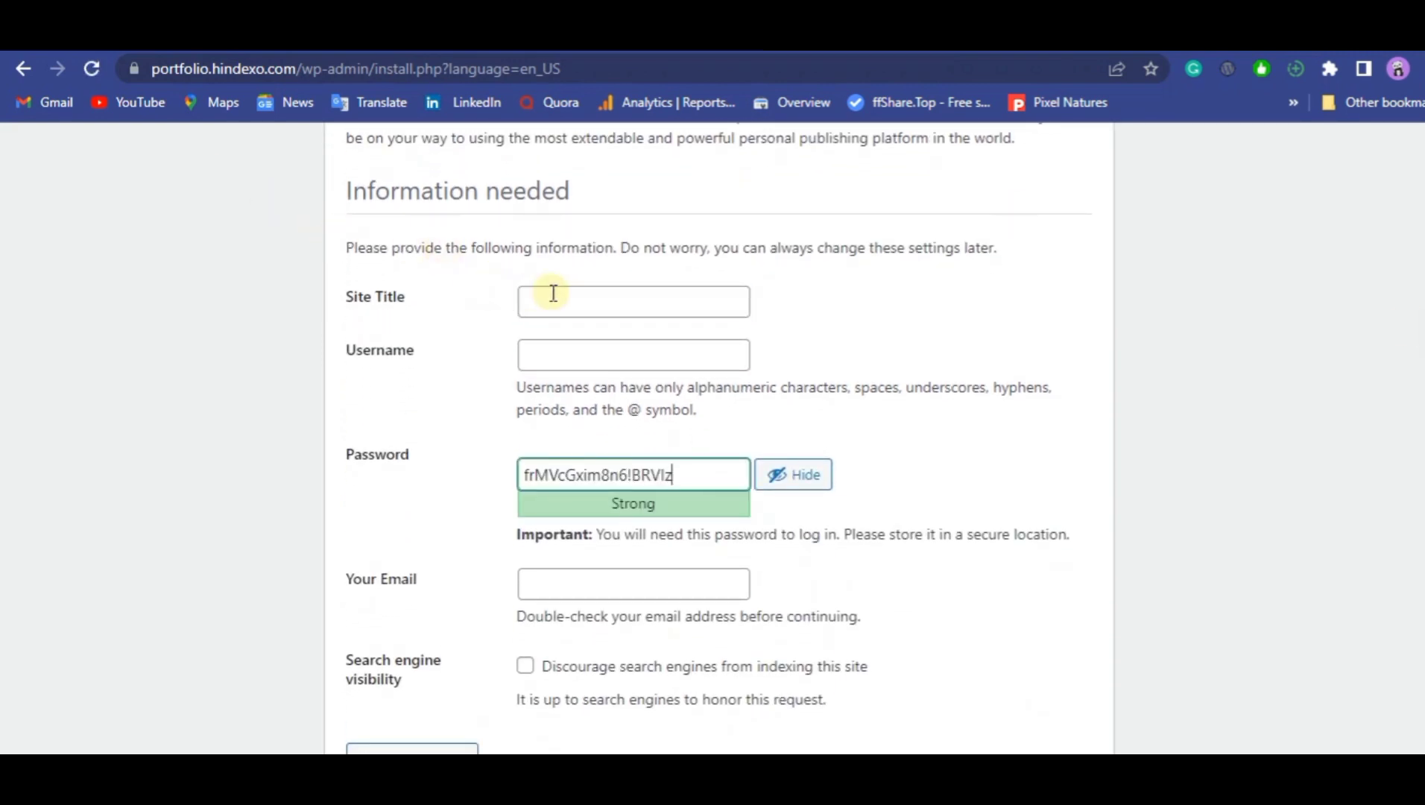
left_click(553, 292)
left_click(647, 369)
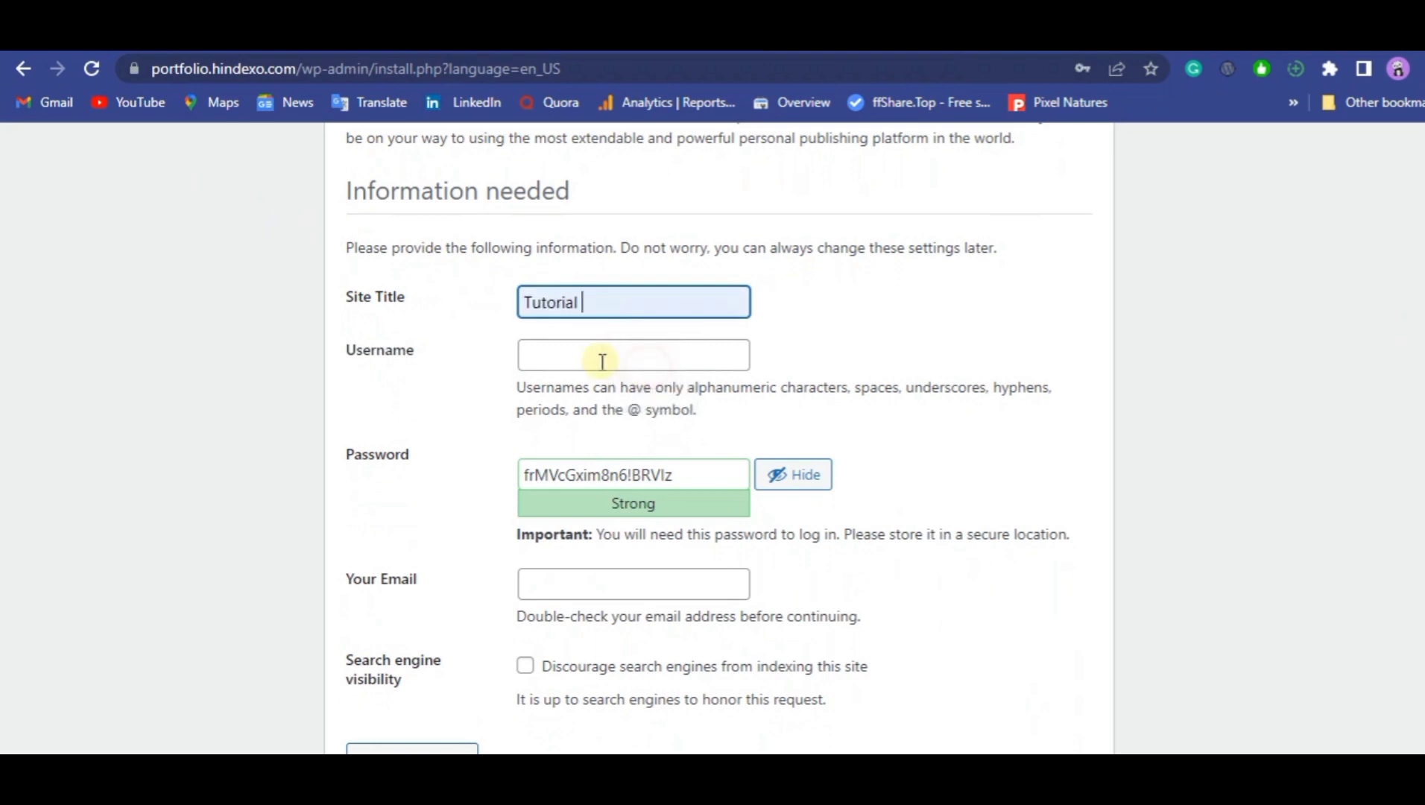
left_click(602, 362)
left_click(634, 410)
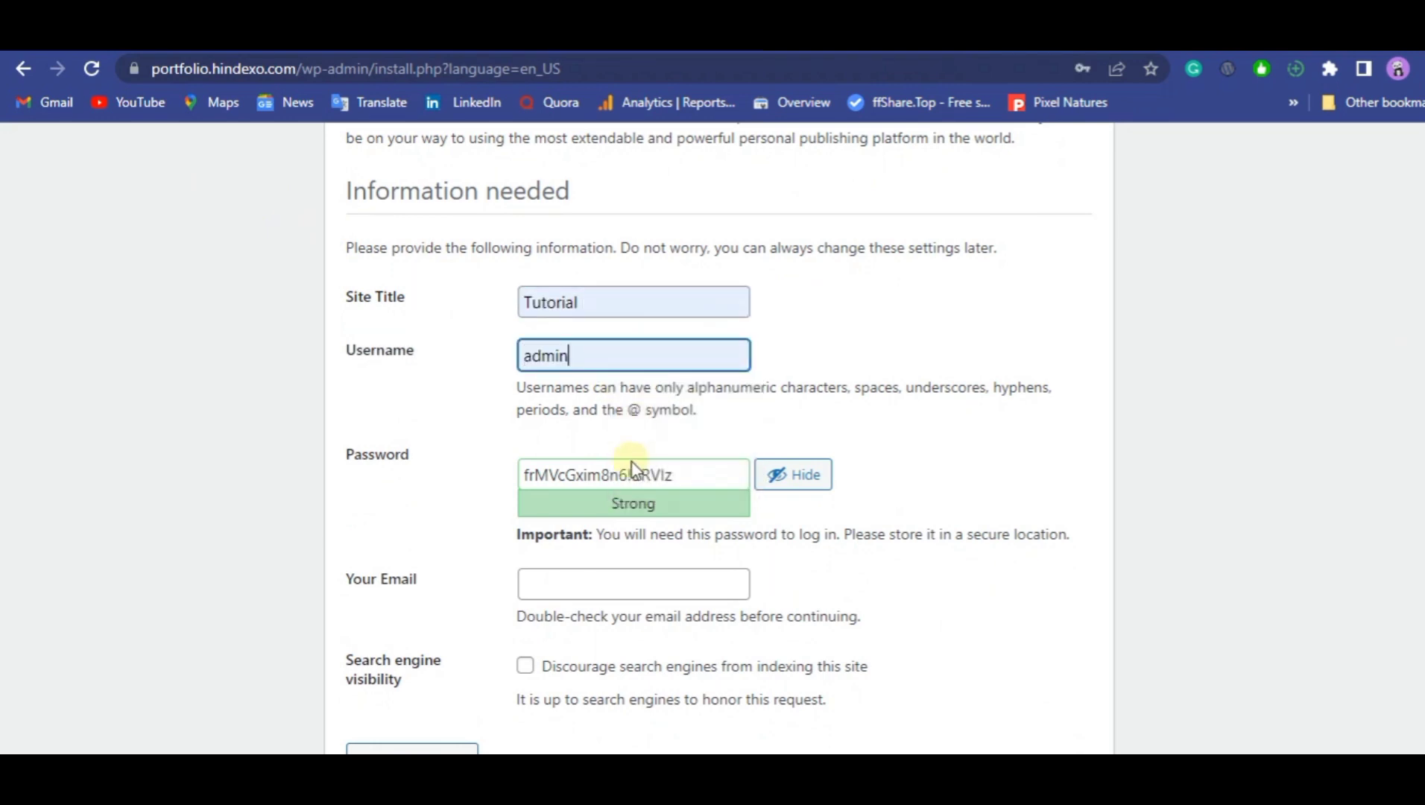
Copy the generated WordPress admin password from the installation form.
triple_click(625, 472)
right_click(620, 474)
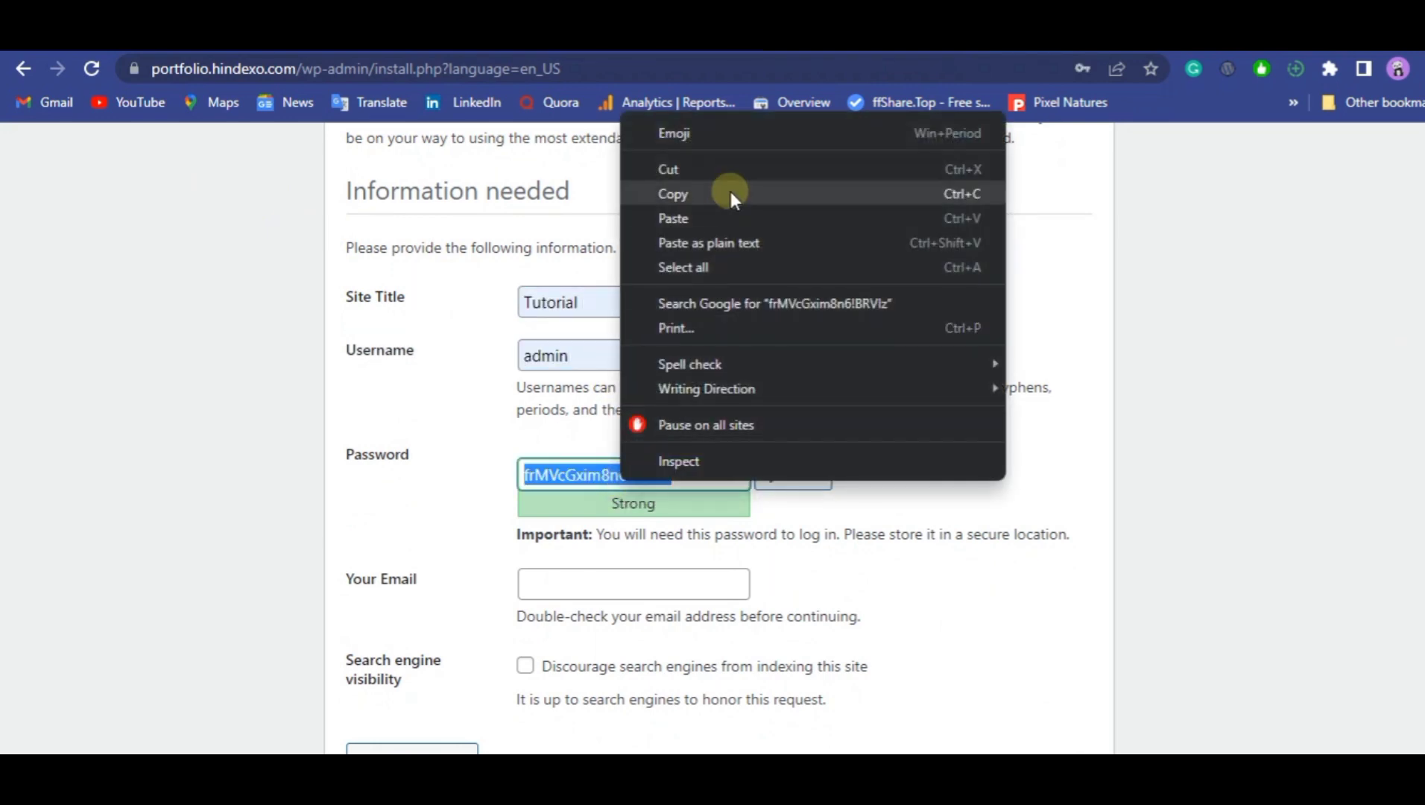
left_click(730, 193)
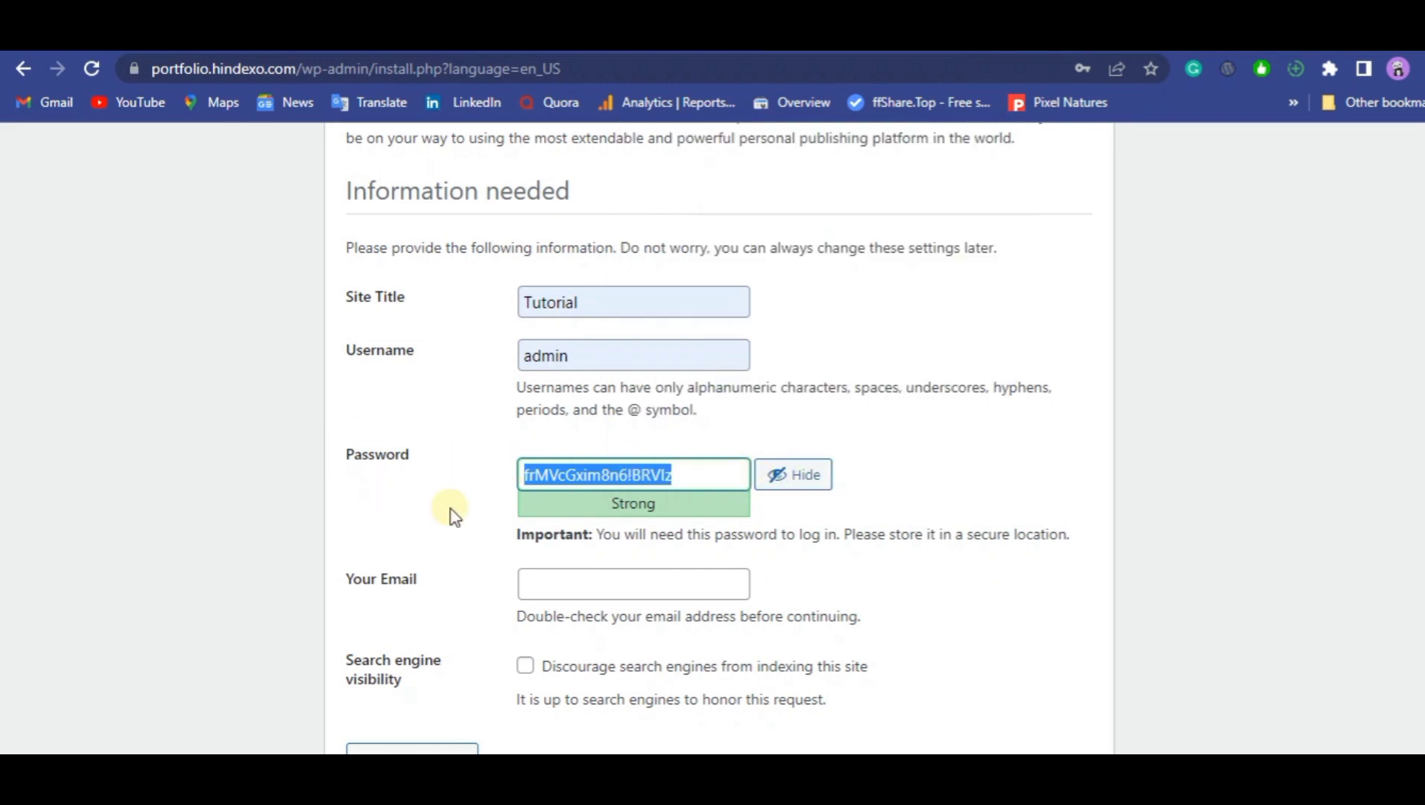
Fill in the admin's email address in the WordPress installation form using a saved browser suggestion.
left_click(585, 582)
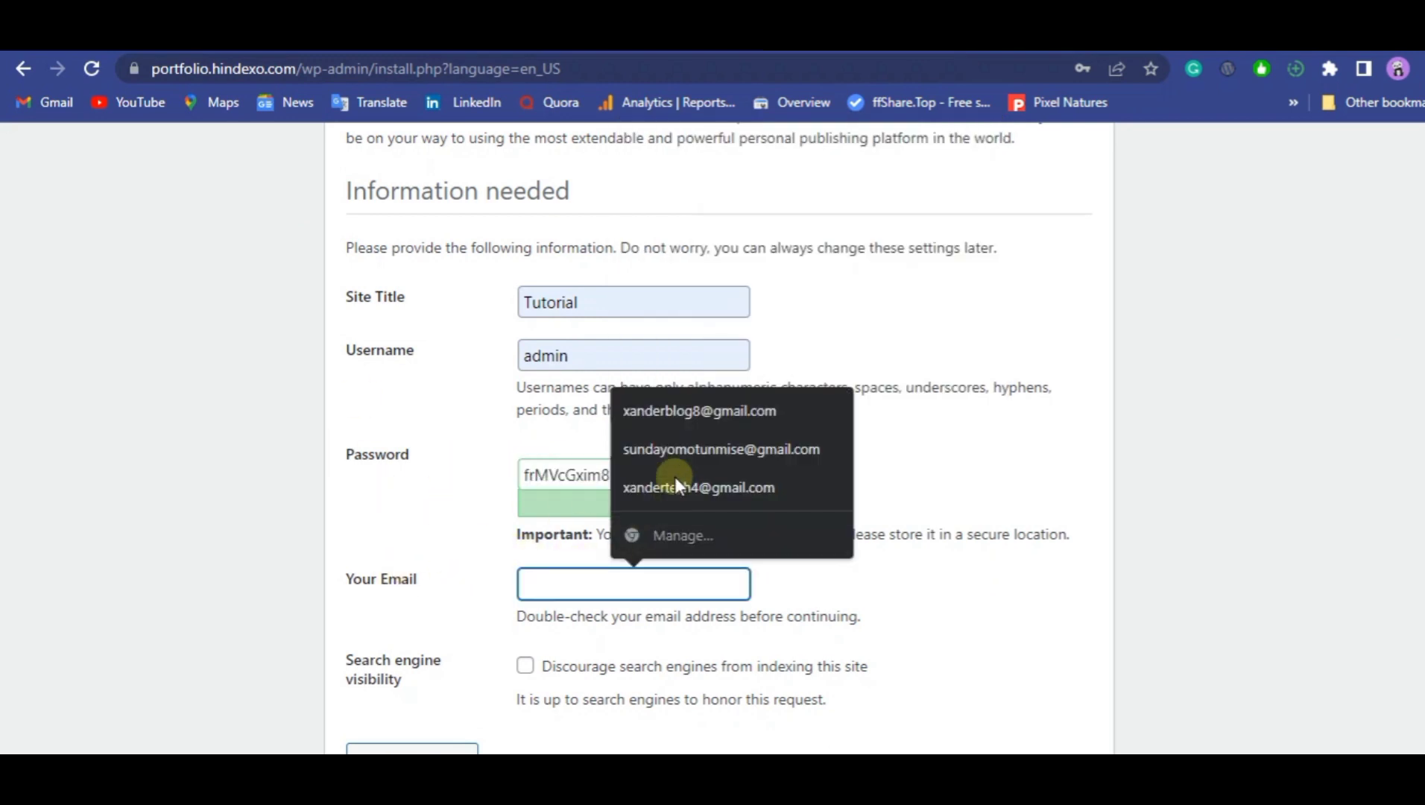
left_click(704, 408)
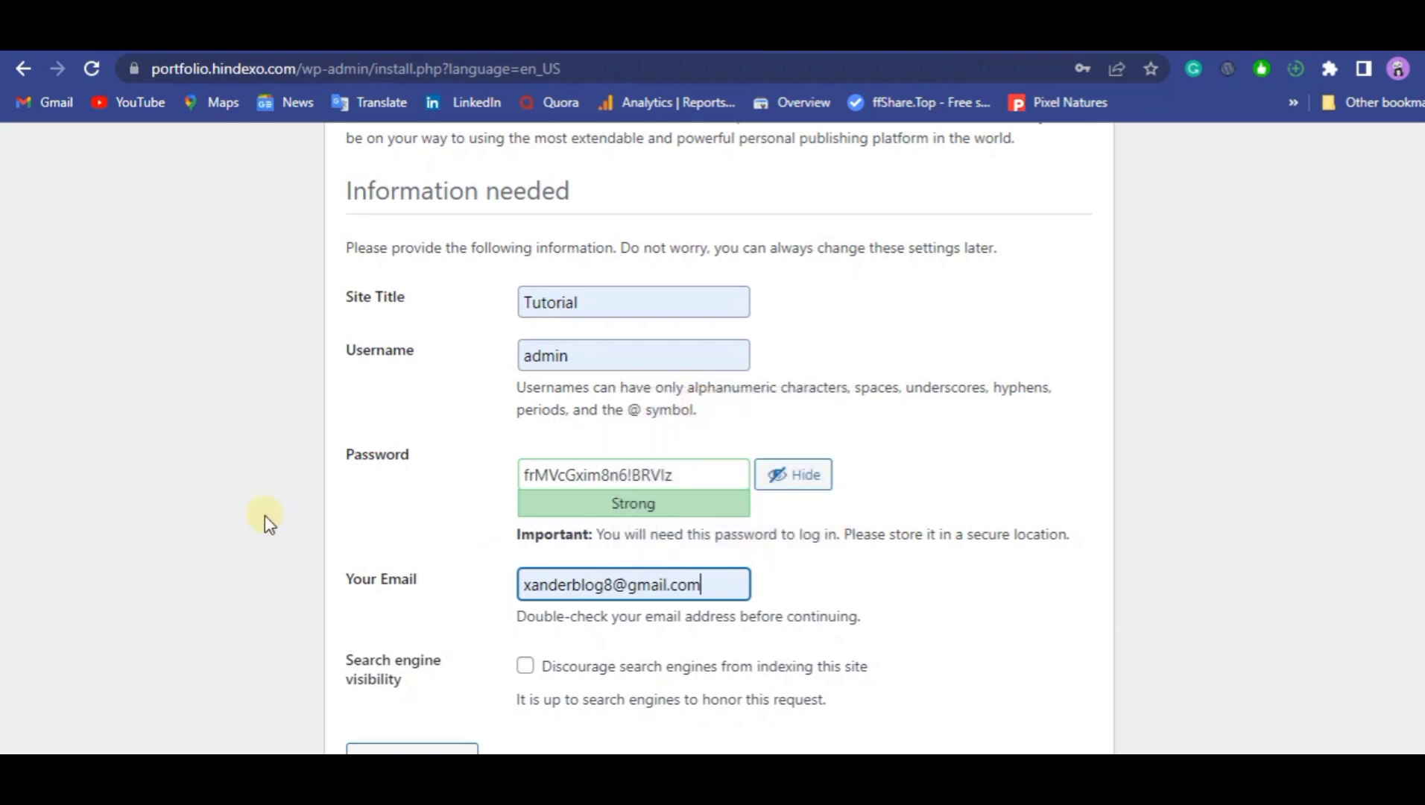
scroll(719, 442, "down", 1)
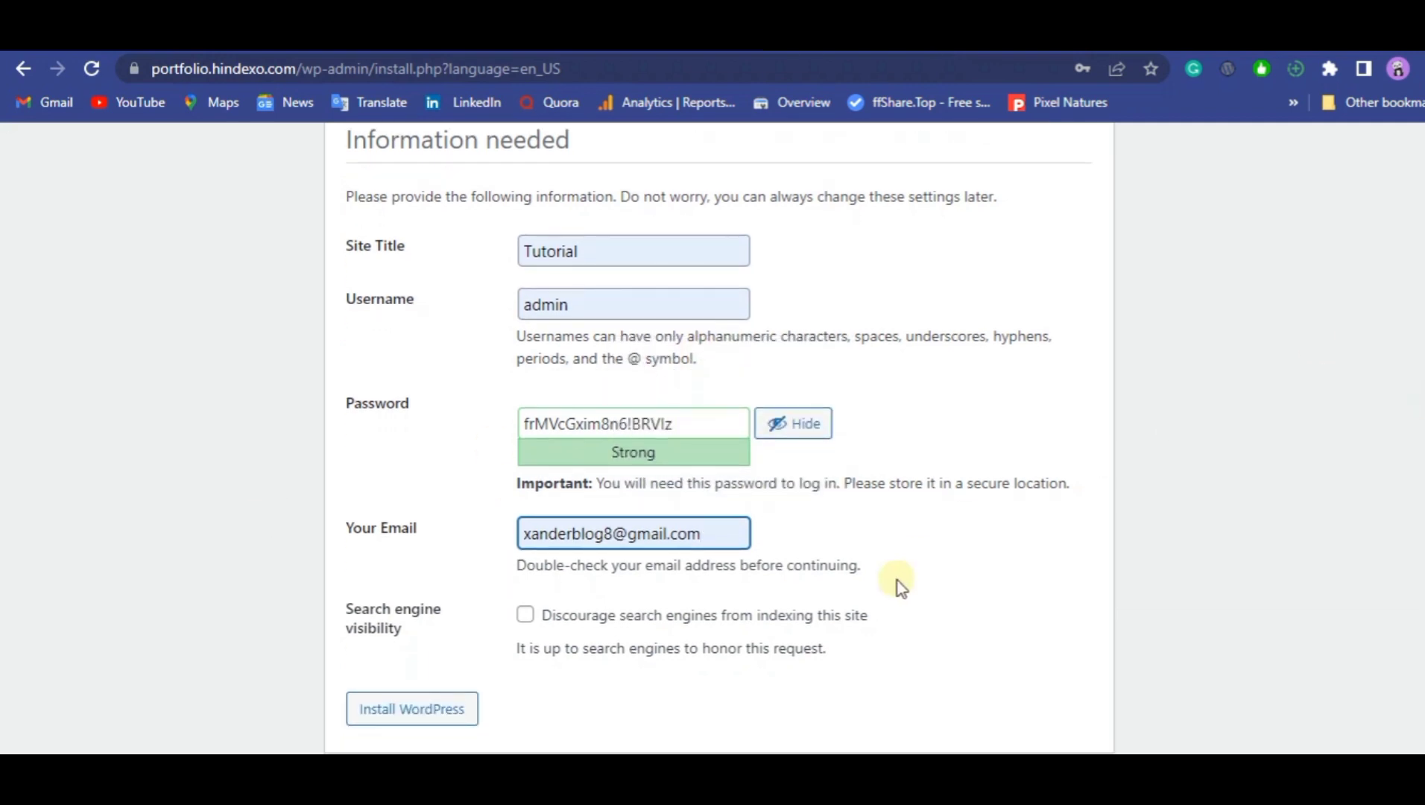
Replace the email in the installation form with the admin's other saved address and install WordPress.
left_click(656, 538)
triple_click(652, 535)
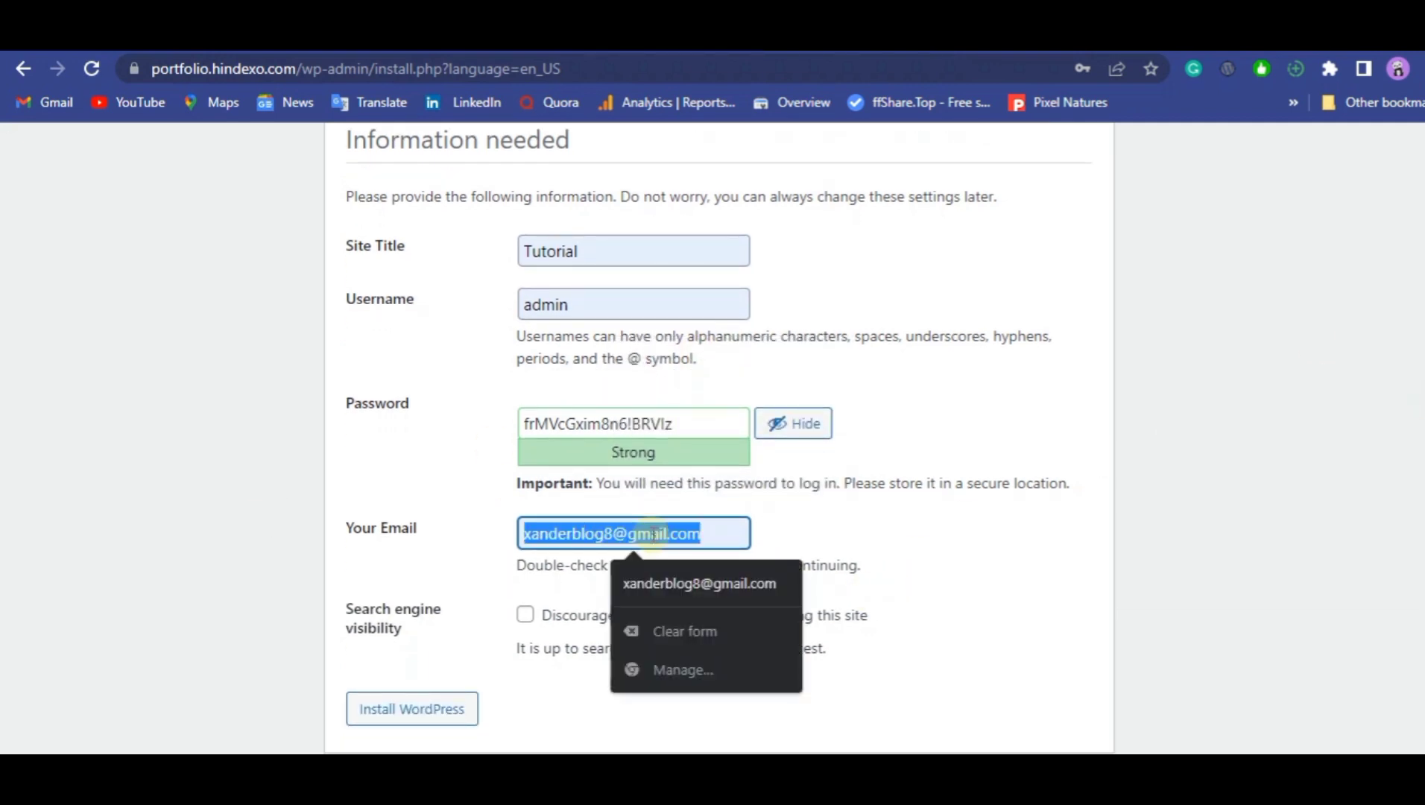
key("BackSpace")
left_click(653, 535)
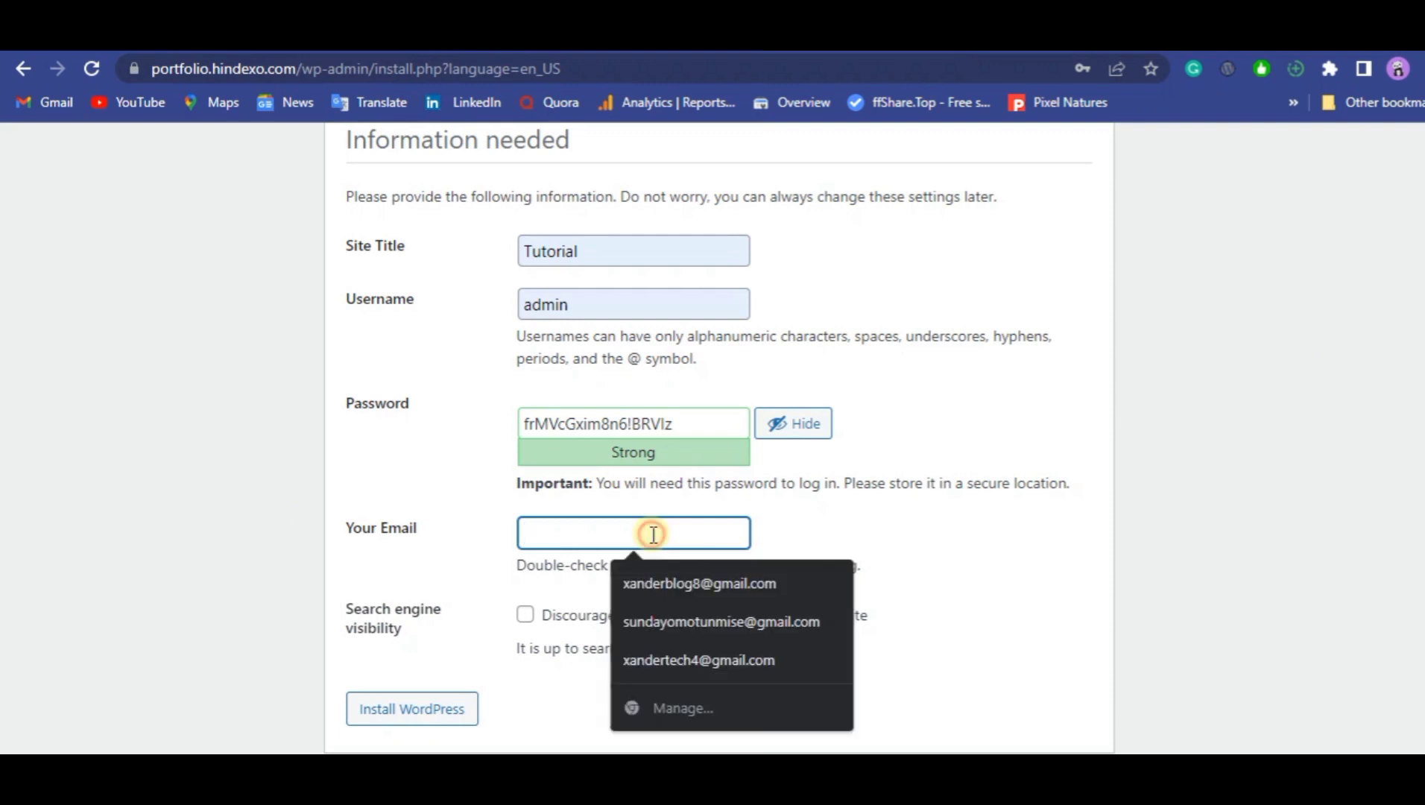
left_click(679, 651)
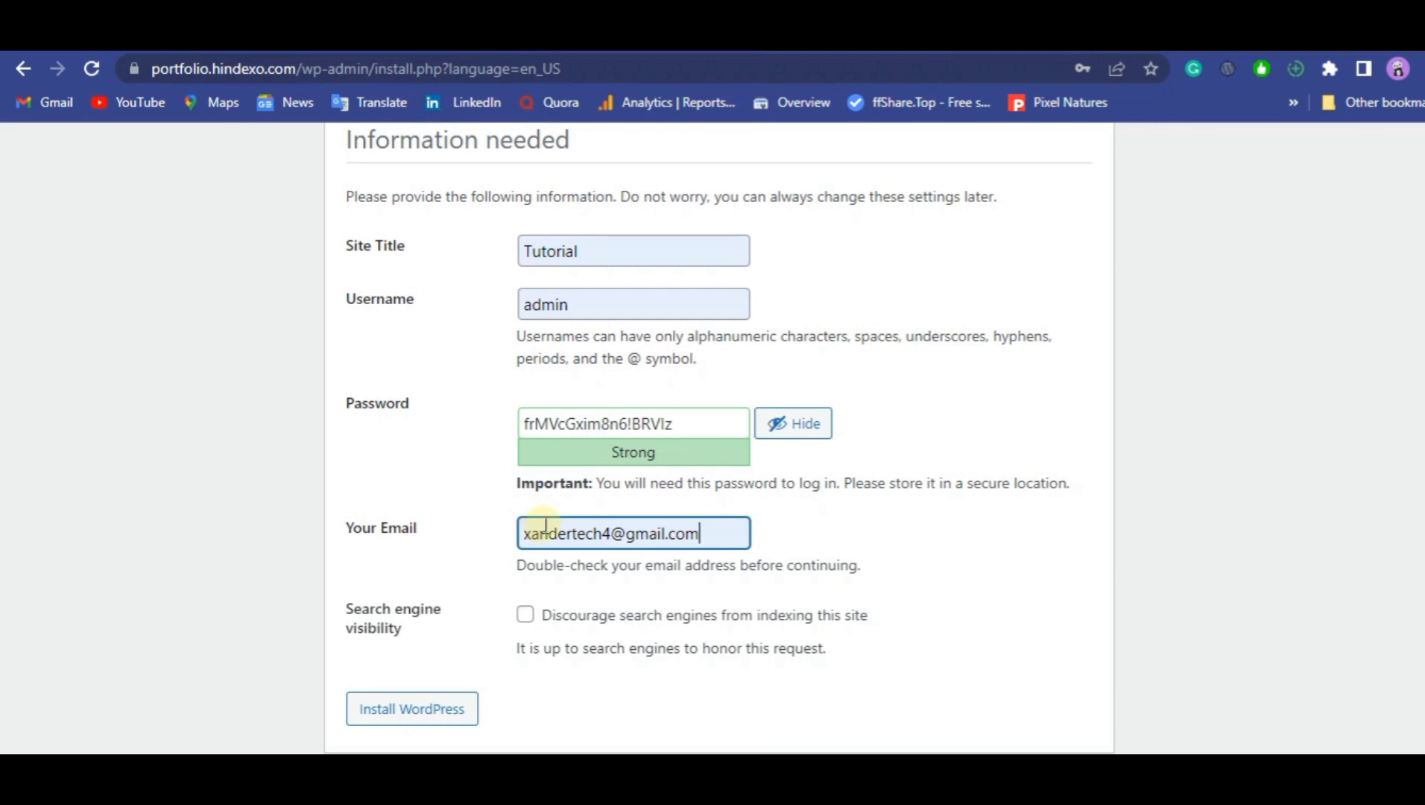
left_click(414, 712)
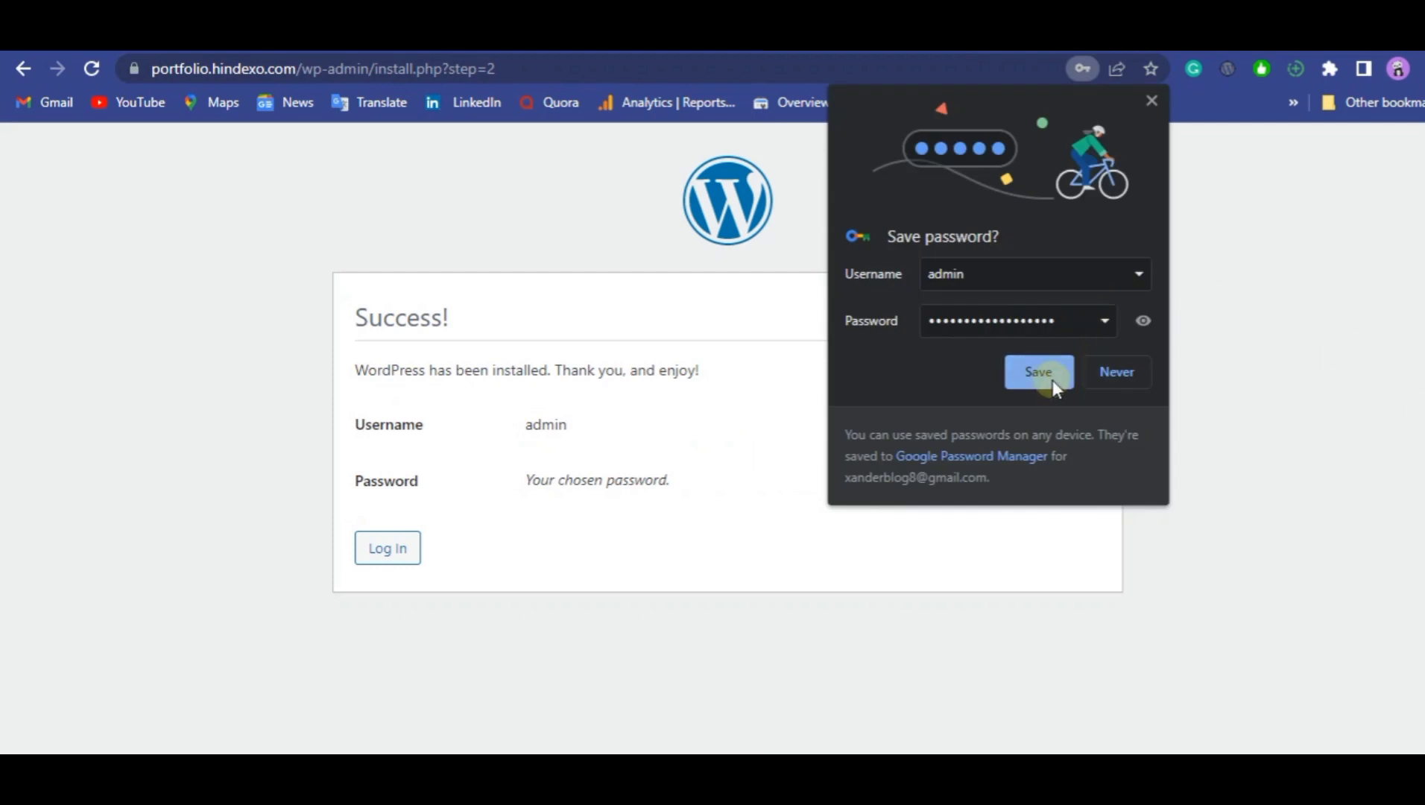
Save the admin credentials in the browser and log in to WordPress as admin with Remember Me enabled.
left_click(1052, 378)
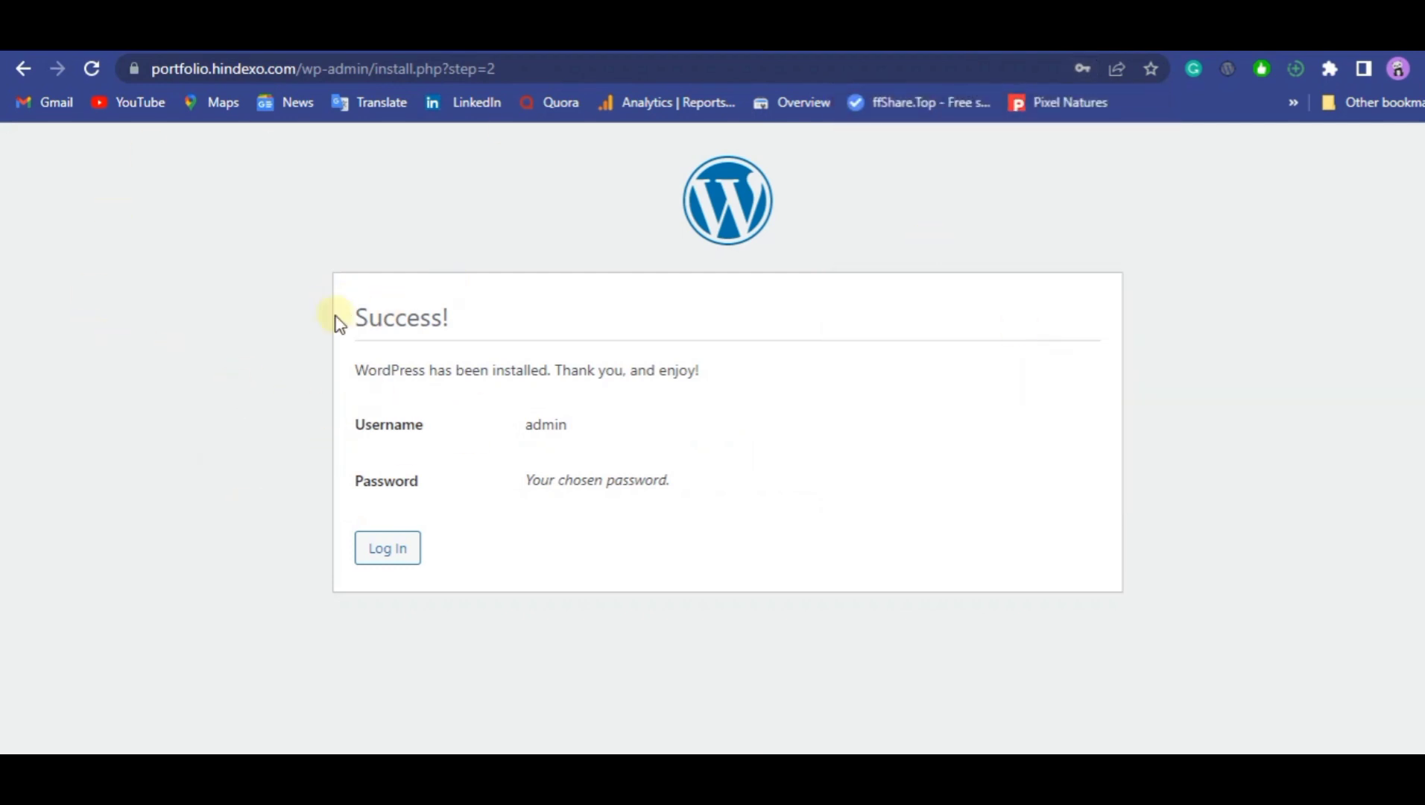
left_click(384, 551)
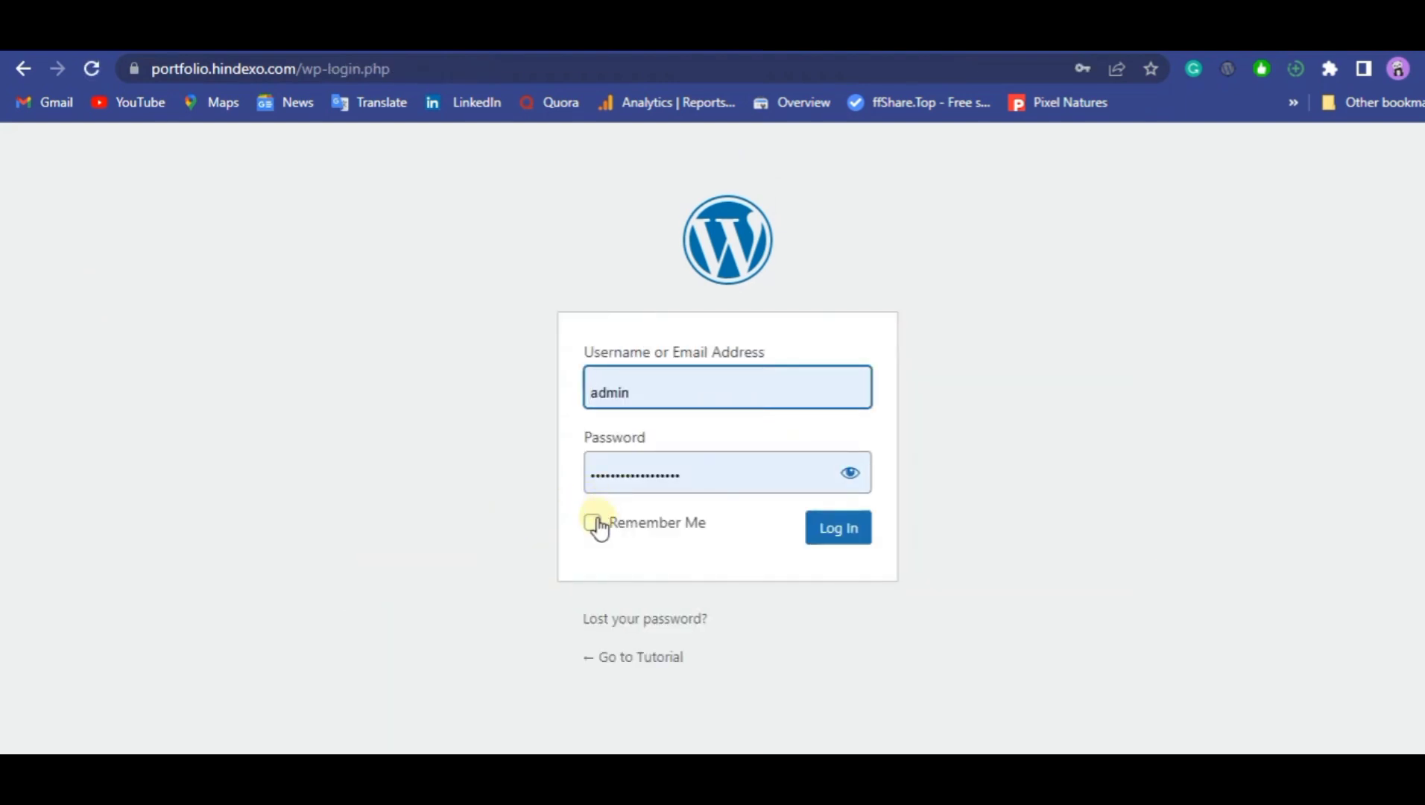
double_click(595, 520)
left_click(593, 523)
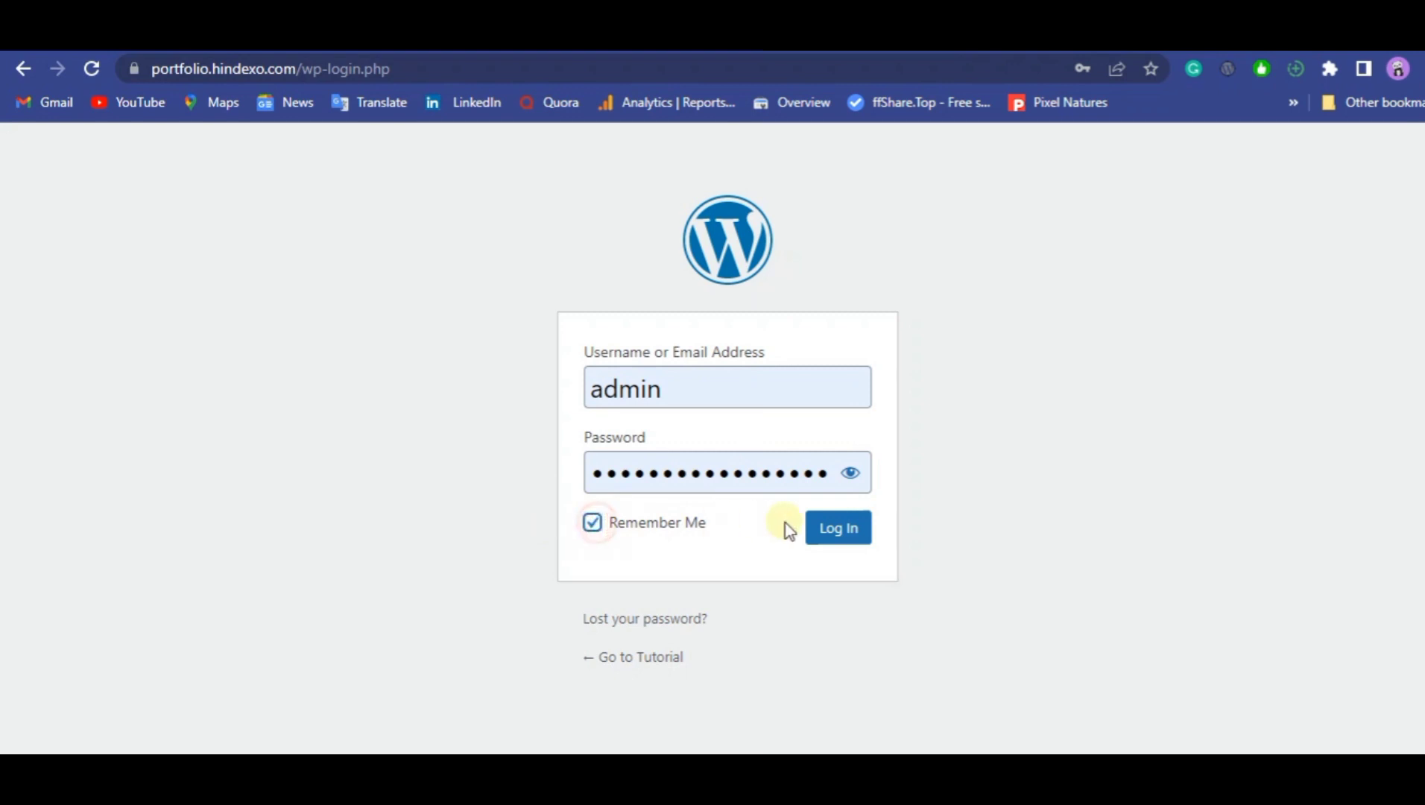
left_click(831, 545)
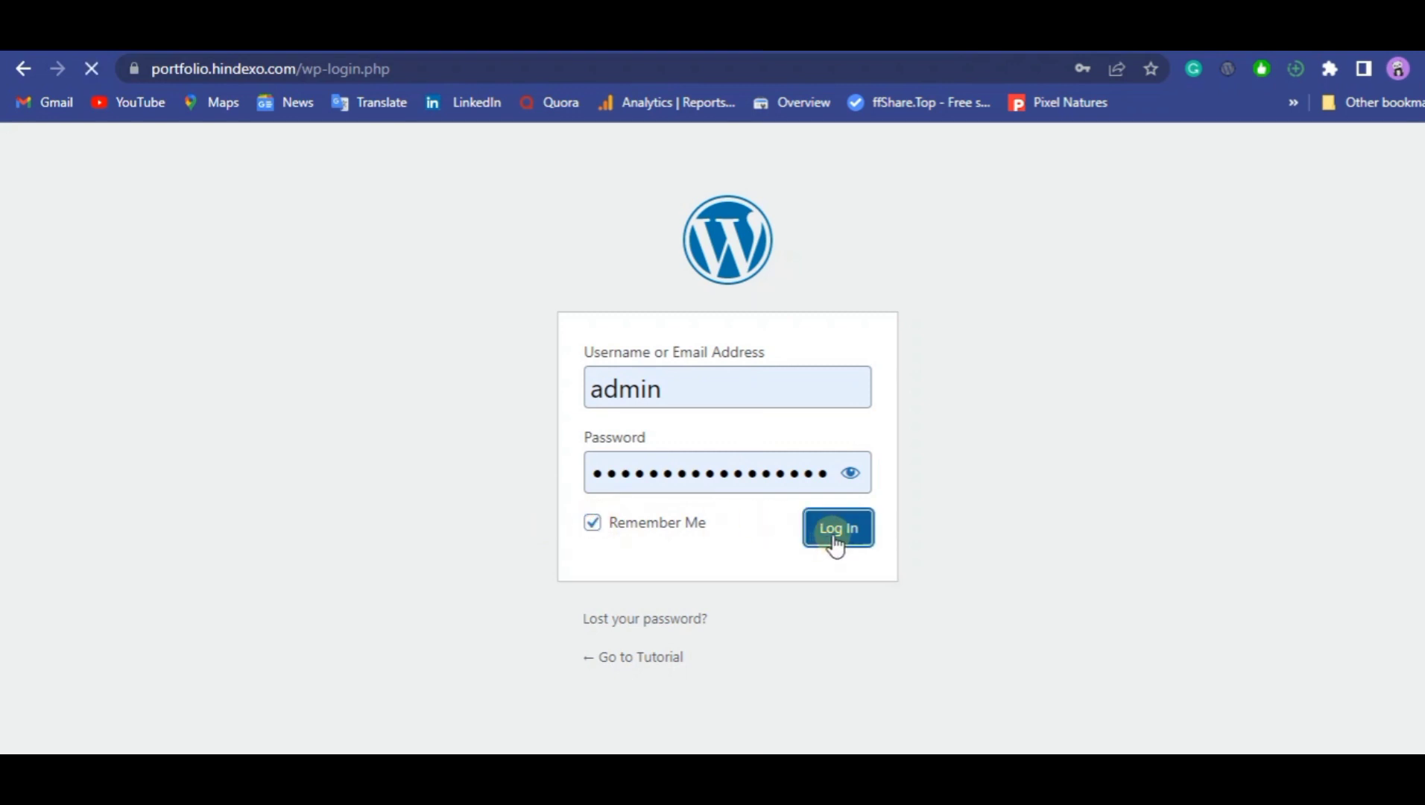